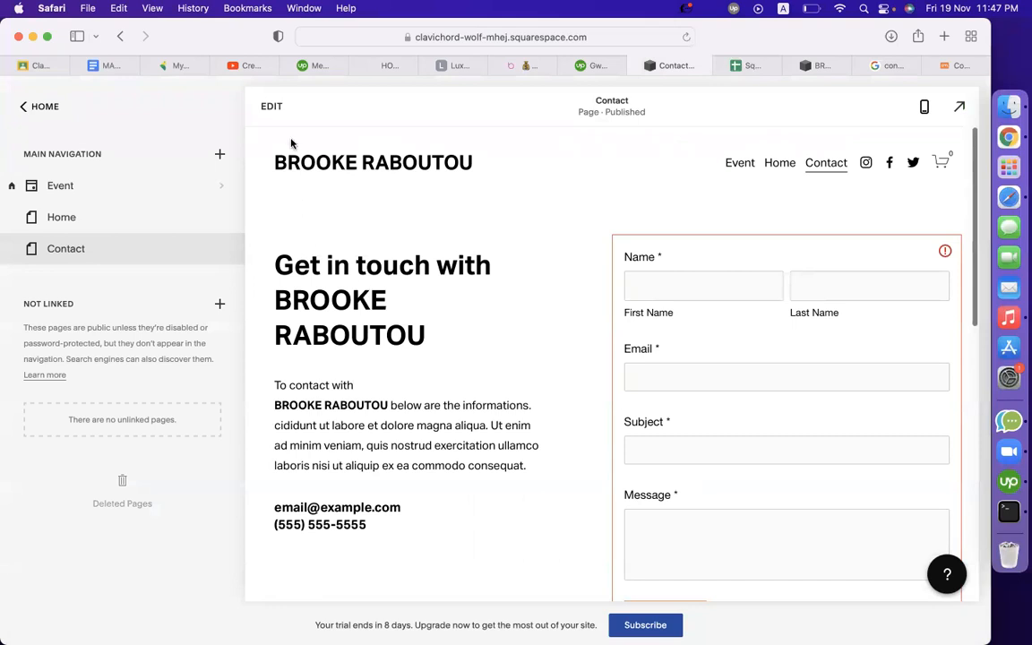
- Add a blank page named "Services" to the main navigation
{"action": "scroll", "coordinate": [421, 394], "scroll_direction": "down", "scroll_amount": 2}
{"action": "scroll", "coordinate": [420, 438], "scroll_direction": "up", "scroll_amount": 2}
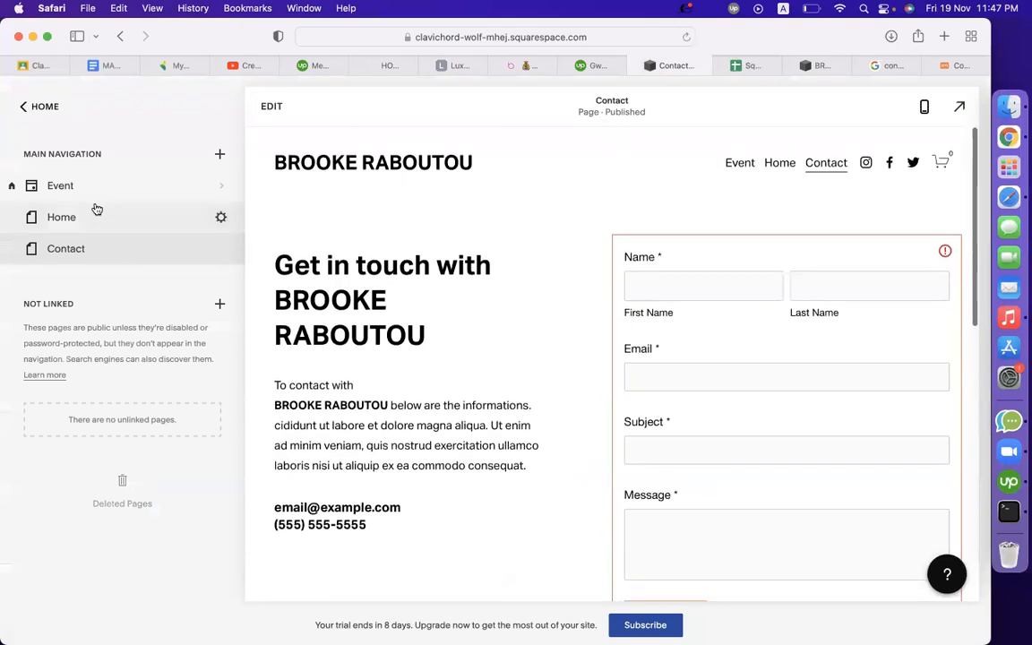
{"action": "left_click", "coordinate": [219, 154]}
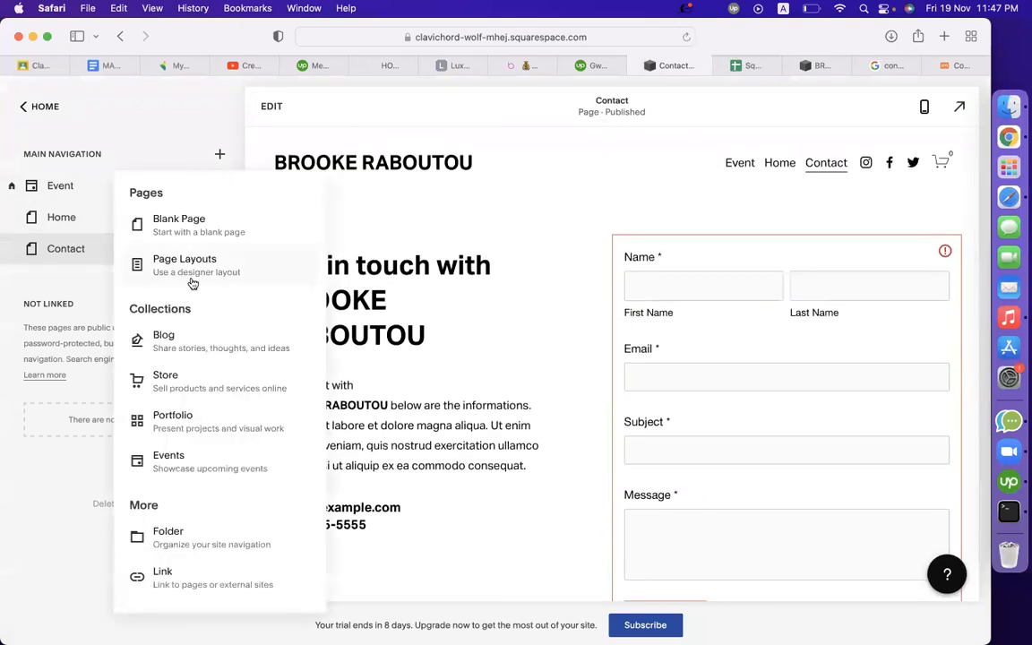
{"action": "key", "text": "Escape"}
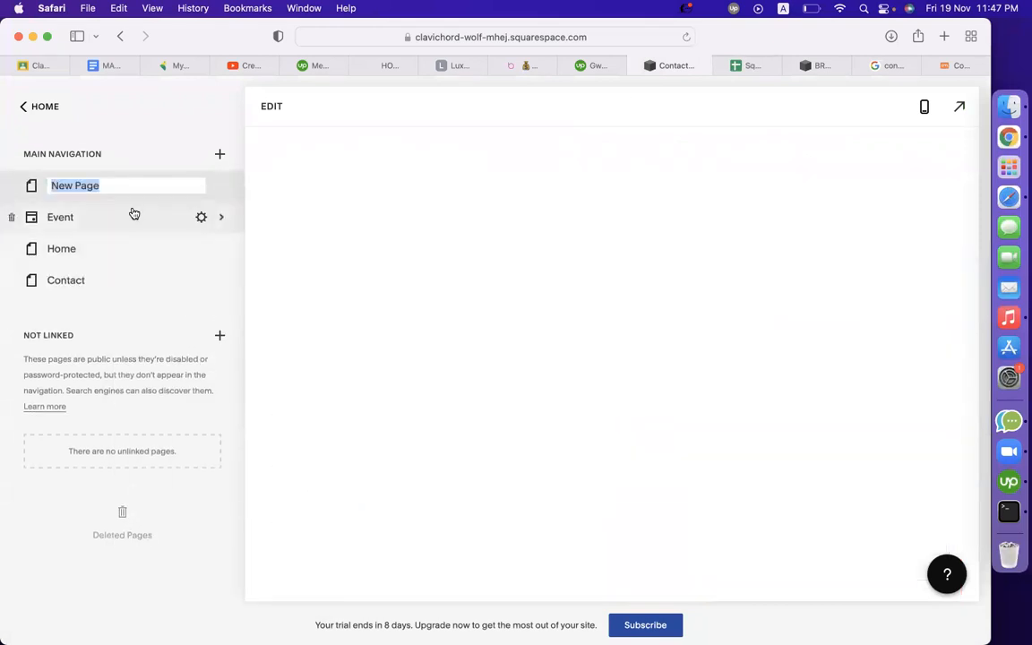
{"action": "type", "text": "Services"}
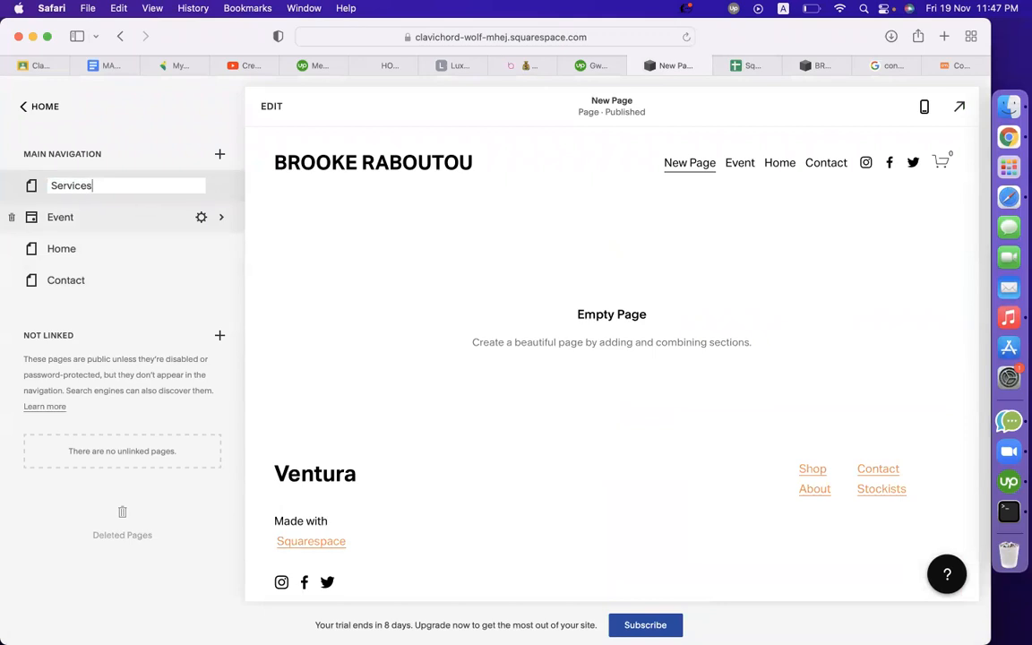
{"action": "left_click", "coordinate": [79, 529]}
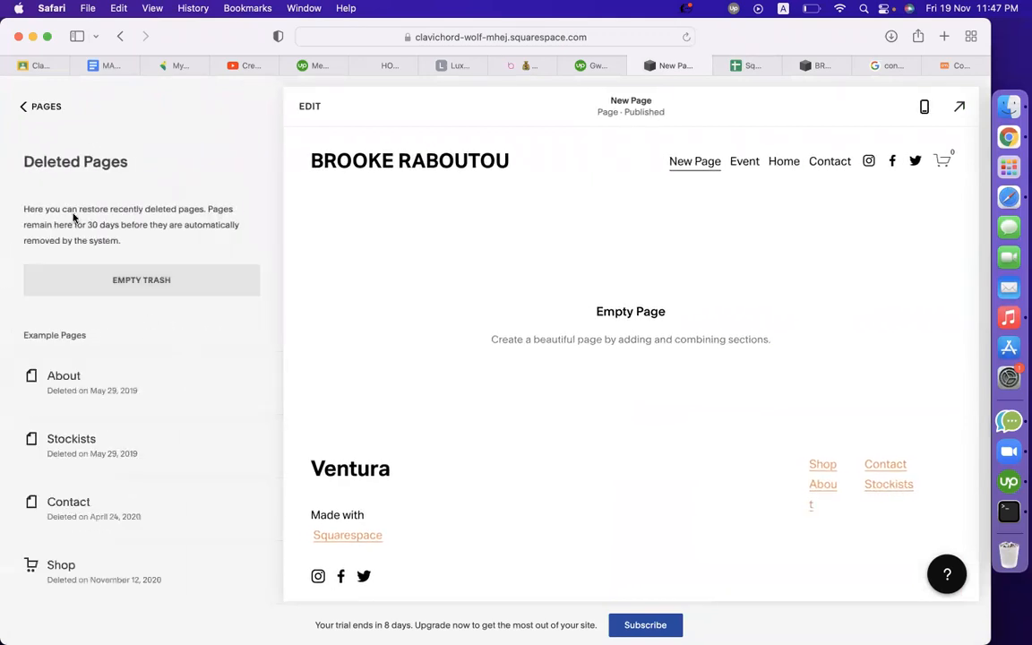
{"action": "left_click", "coordinate": [20, 107]}
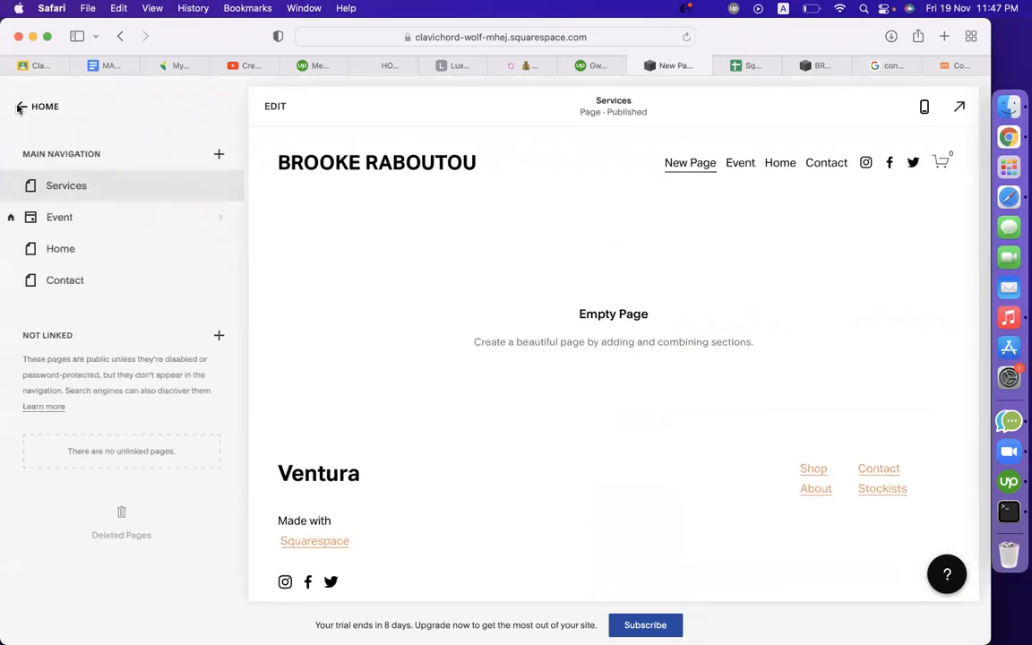
- Edit the Services page and add a List section with three centred image columns and a single button beneath them
{"action": "left_click", "coordinate": [68, 198]}
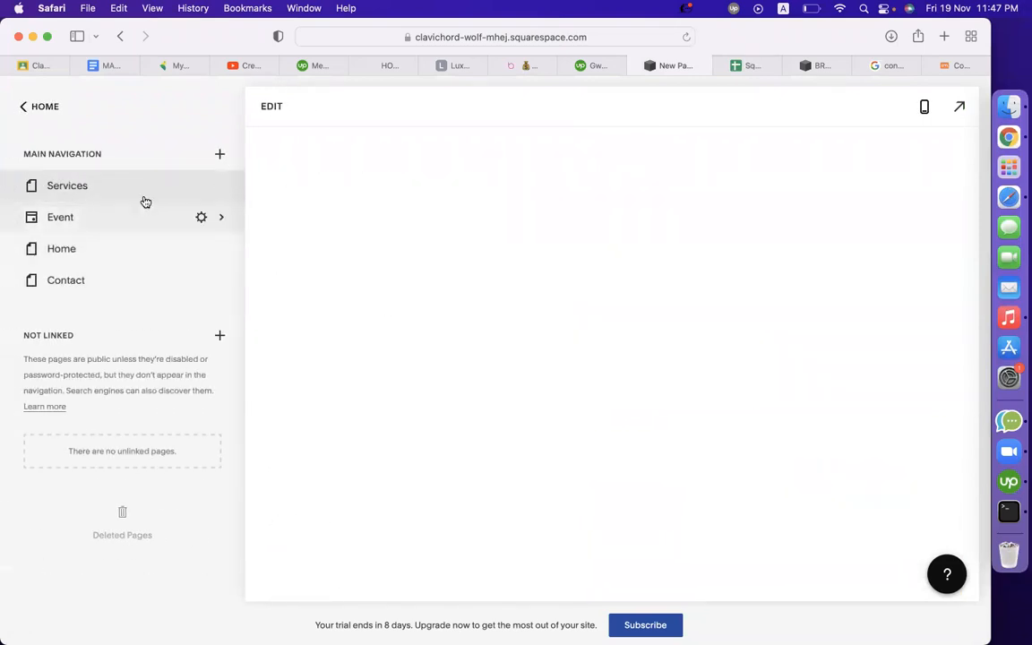
{"action": "left_click", "coordinate": [270, 107]}
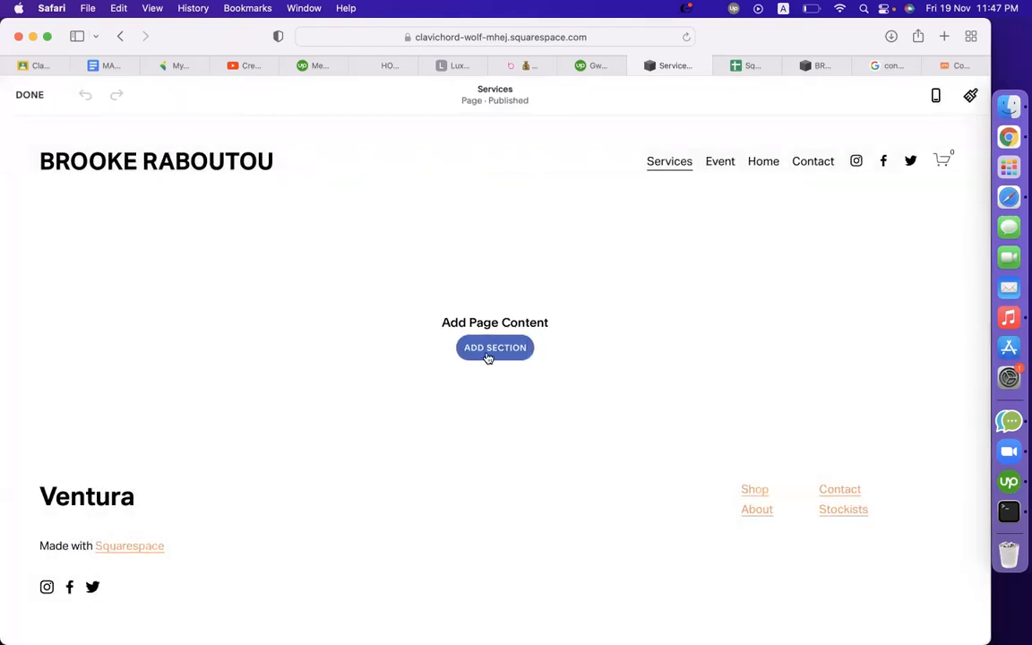
{"action": "left_click", "coordinate": [489, 357]}
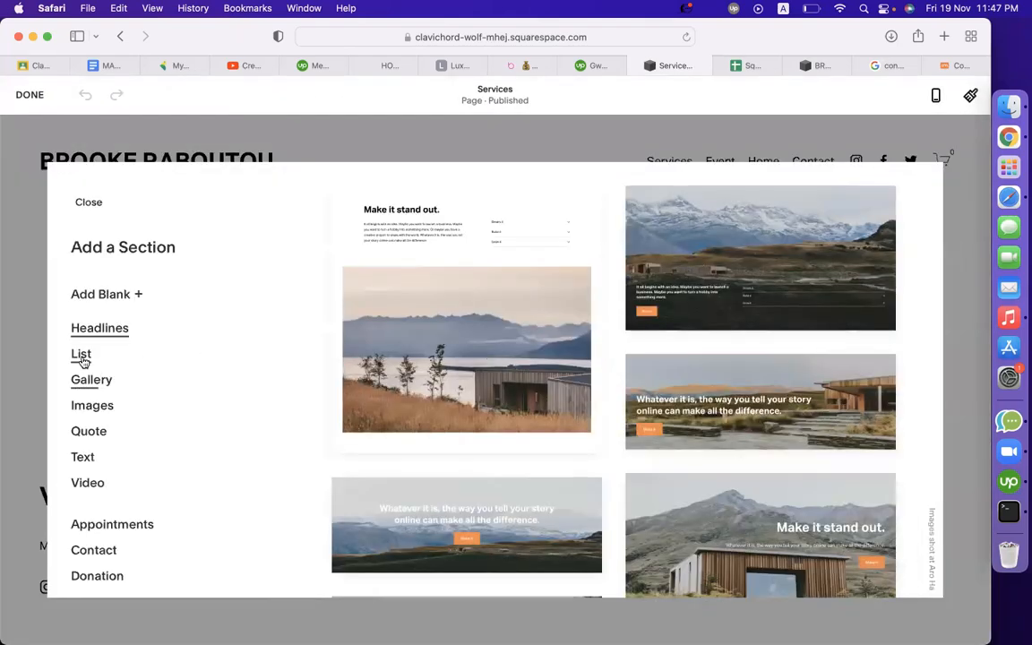
{"action": "left_click", "coordinate": [81, 354]}
{"action": "scroll", "coordinate": [488, 473], "scroll_direction": "down", "scroll_amount": 4}
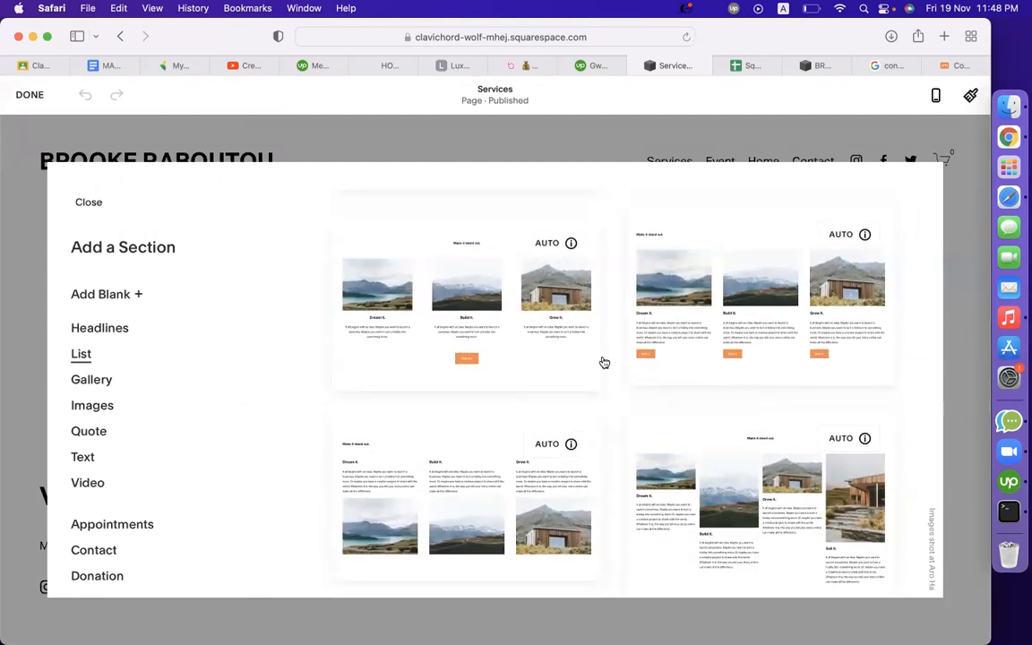
{"action": "left_click", "coordinate": [492, 322]}
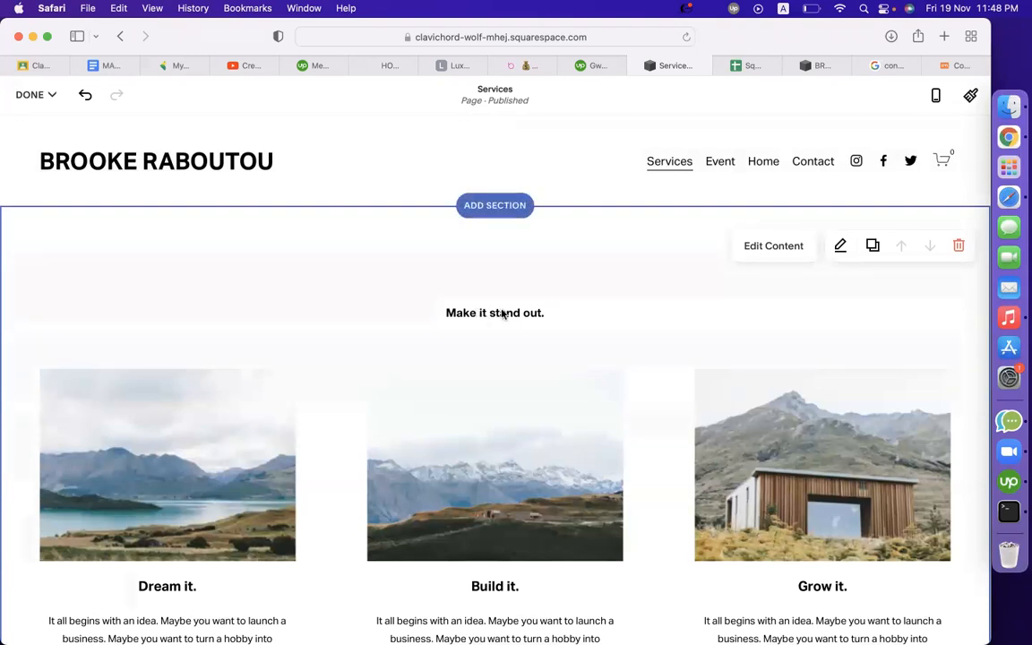
- Change the list section's title to "Our Services" and make it bold
{"action": "left_click", "coordinate": [772, 248]}
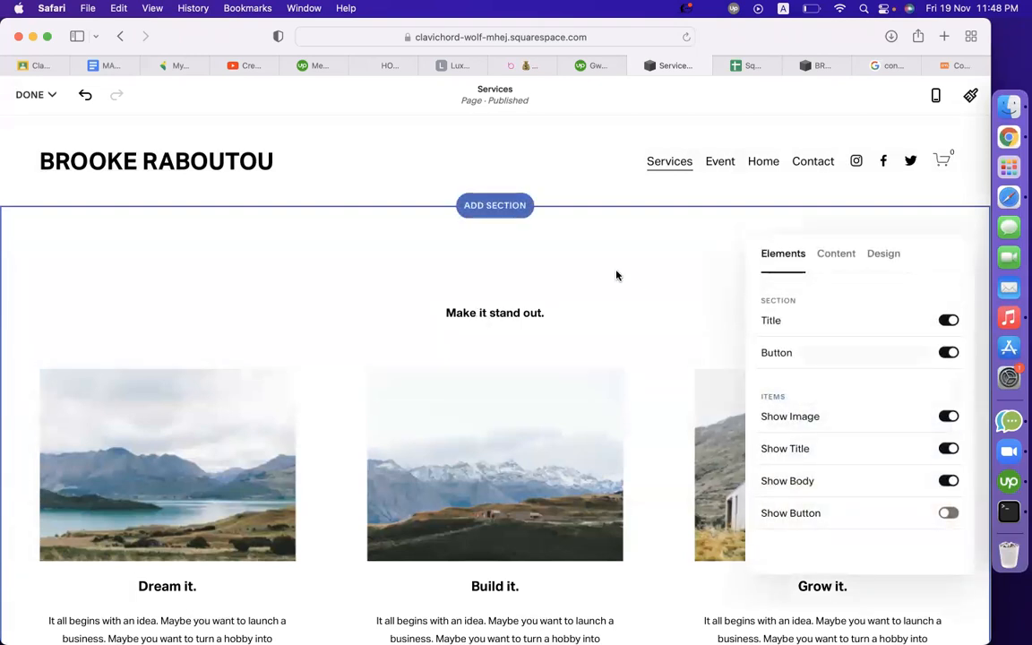
{"action": "left_click", "coordinate": [836, 257]}
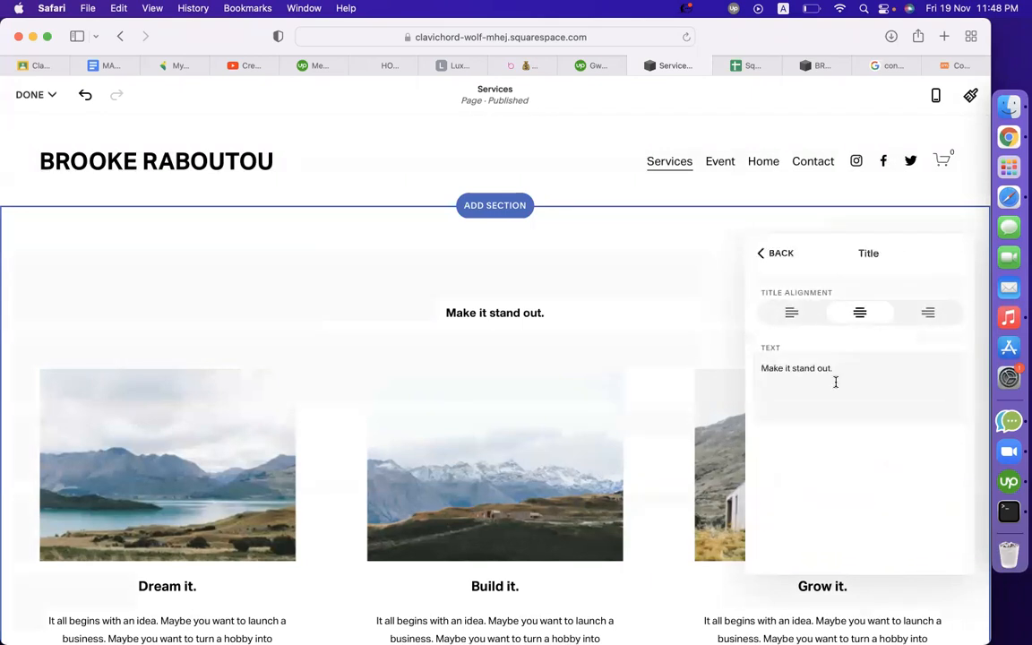
{"action": "triple_click", "coordinate": [835, 382]}
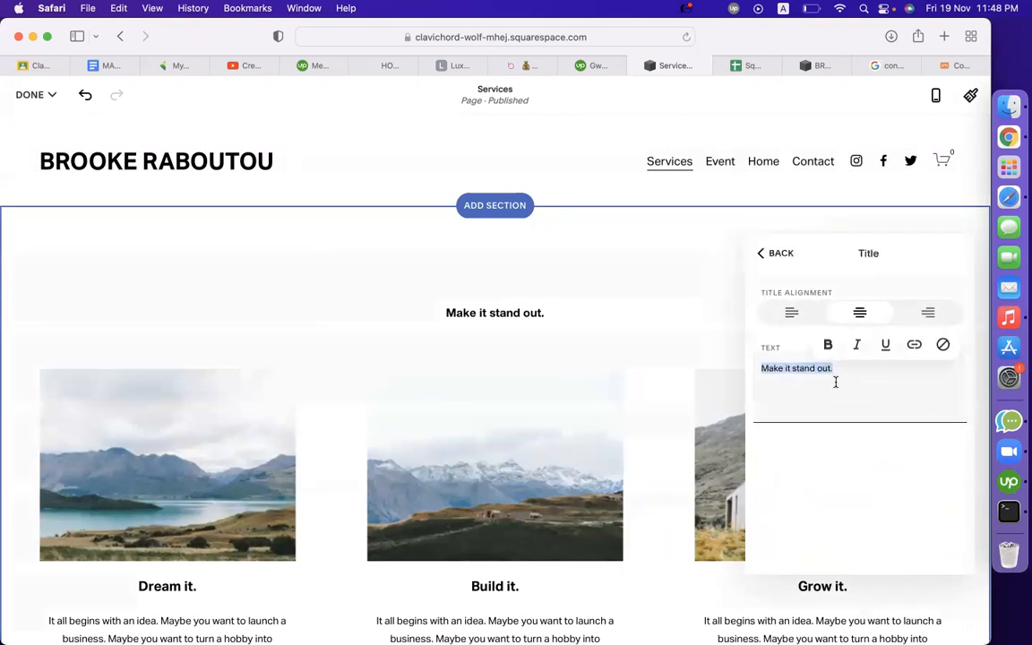
{"action": "type", "text": "O"}
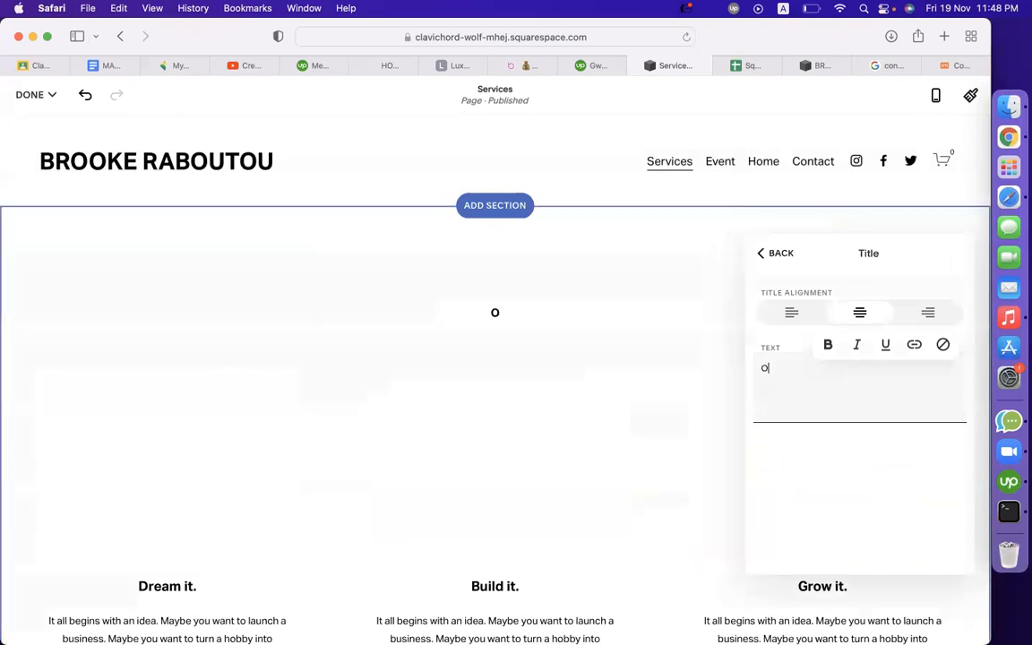
{"action": "type", "text": "ur Services"}
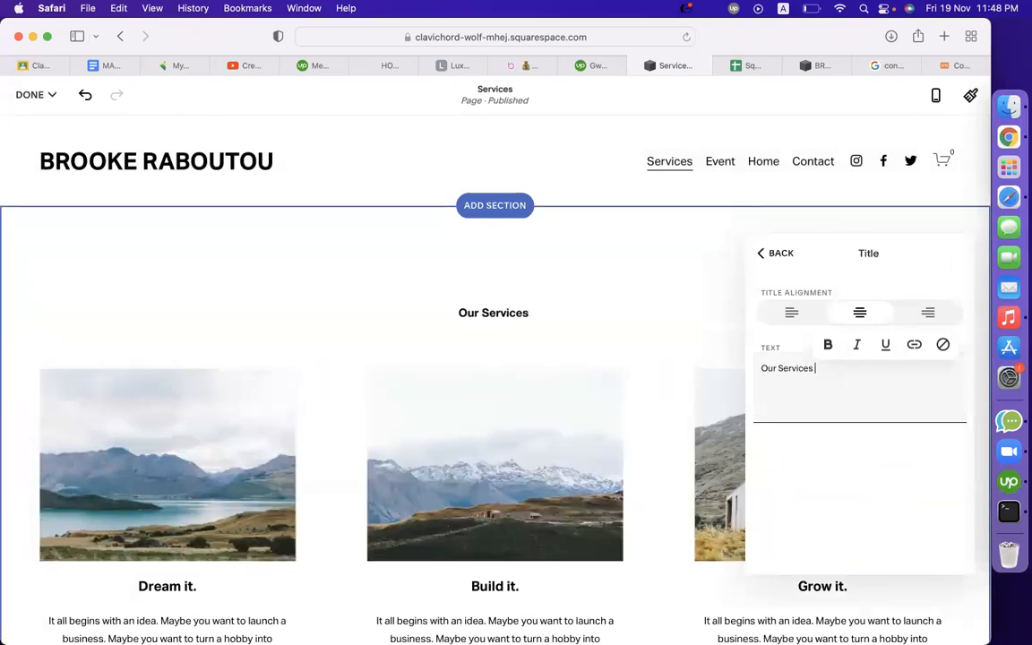
{"action": "key", "text": "super+a"}
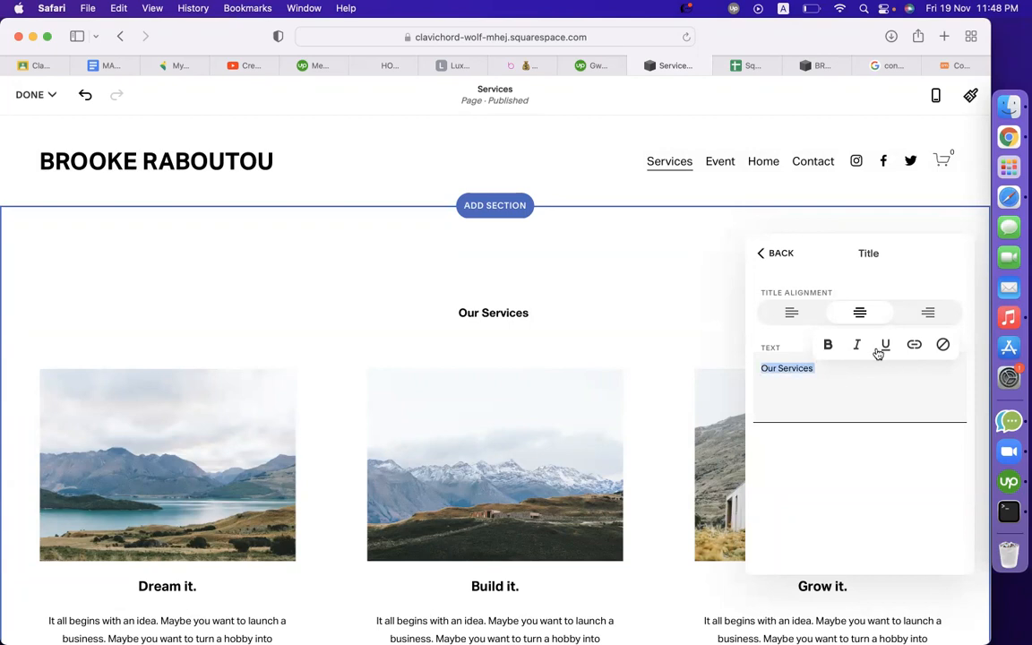
{"action": "left_click", "coordinate": [825, 346]}
{"action": "left_click", "coordinate": [841, 389]}
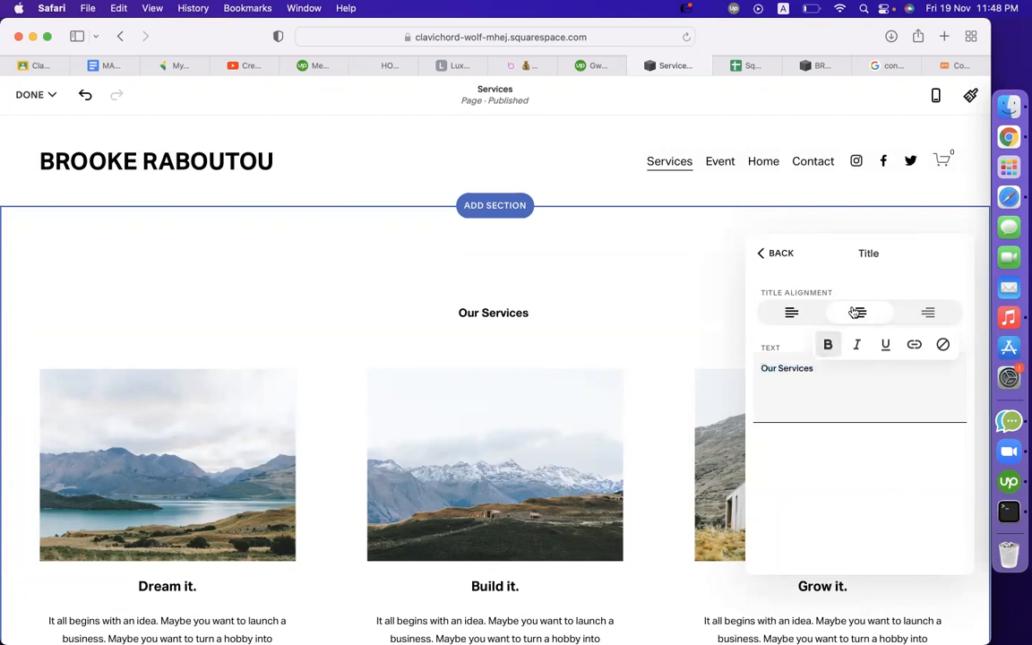
{"action": "left_click", "coordinate": [777, 255]}
- Open the "Dream it." list item's settings at its title and description
{"action": "scroll", "coordinate": [818, 425], "scroll_direction": "down", "scroll_amount": 1}
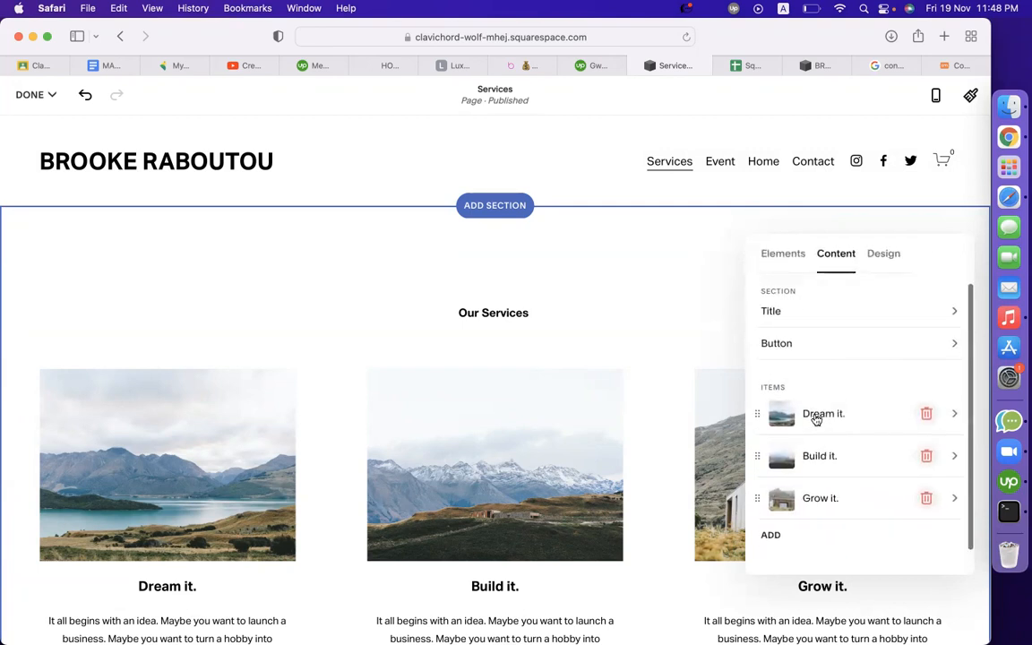
{"action": "scroll", "coordinate": [433, 467], "scroll_direction": "down", "scroll_amount": 3}
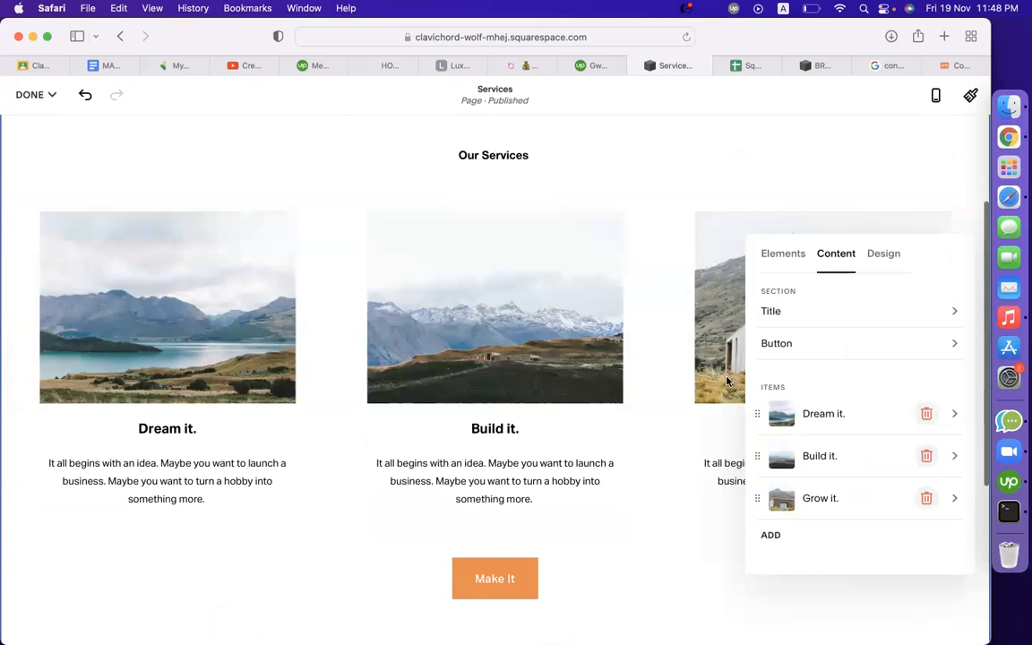
{"action": "left_click", "coordinate": [832, 417]}
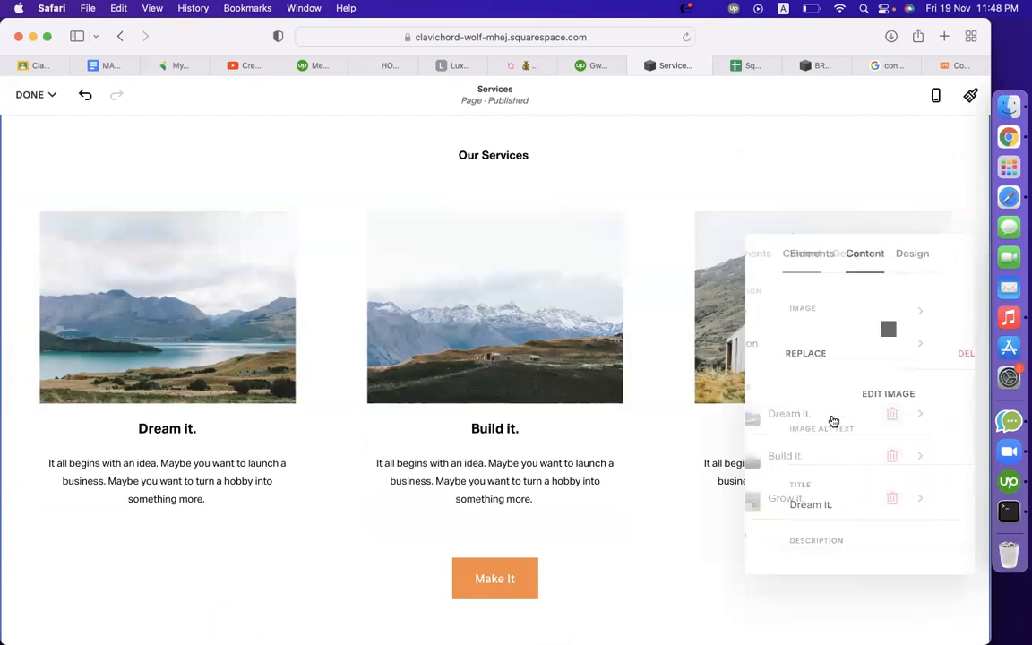
{"action": "scroll", "coordinate": [834, 422], "scroll_direction": "down", "scroll_amount": 5}
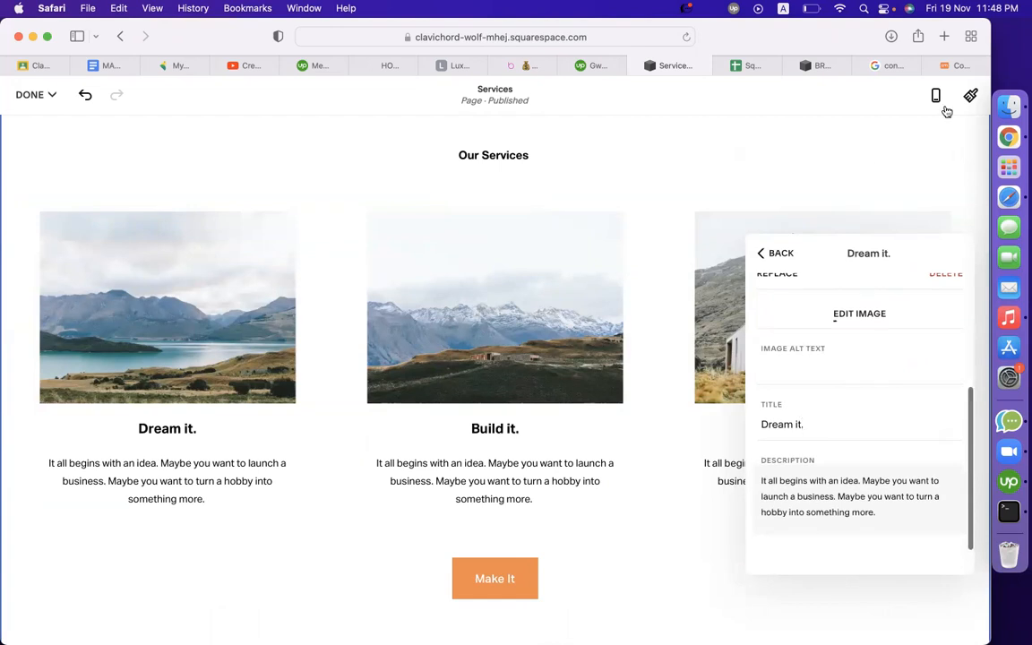
- Search Google for "care int" and open the "Our Focus on Women and Girls" page on care-international.org
{"action": "left_click", "coordinate": [874, 65]}
{"action": "left_click", "coordinate": [551, 37]}
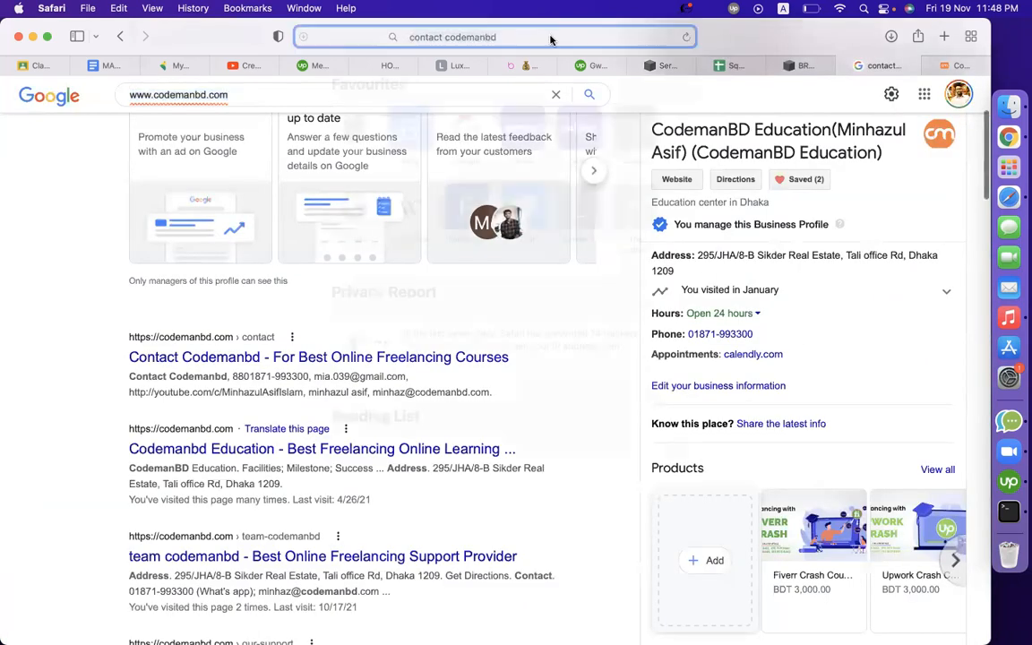
{"action": "key", "text": "BackSpace"}
{"action": "type", "text": "care int"}
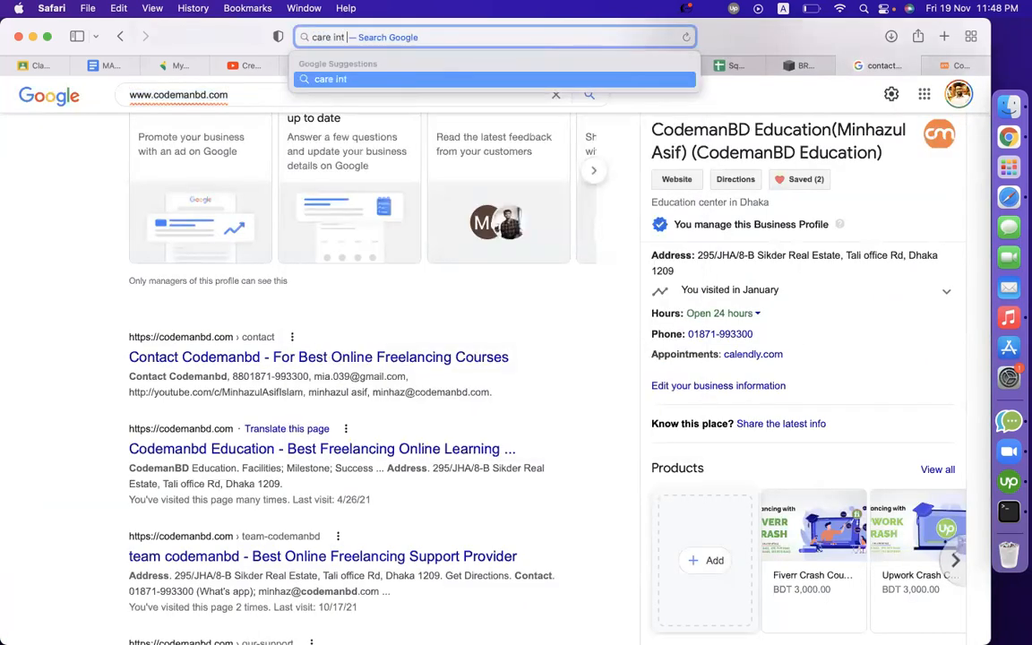
{"action": "key", "text": "Return"}
{"action": "left_click", "coordinate": [231, 235]}
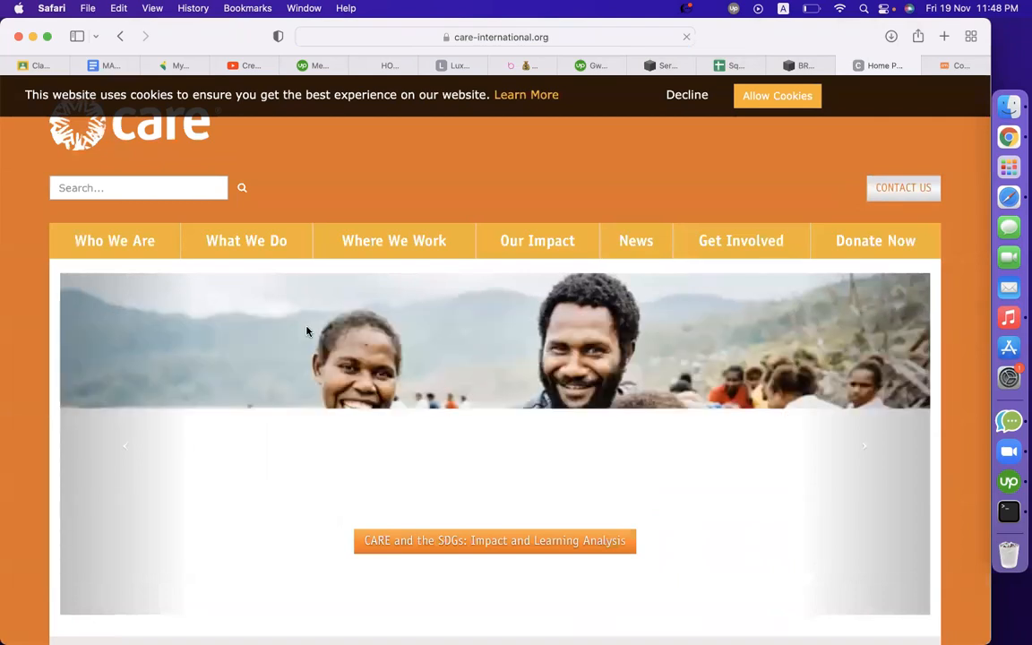
{"action": "mouse_move", "coordinate": [251, 252]}
{"action": "left_click", "coordinate": [285, 347]}
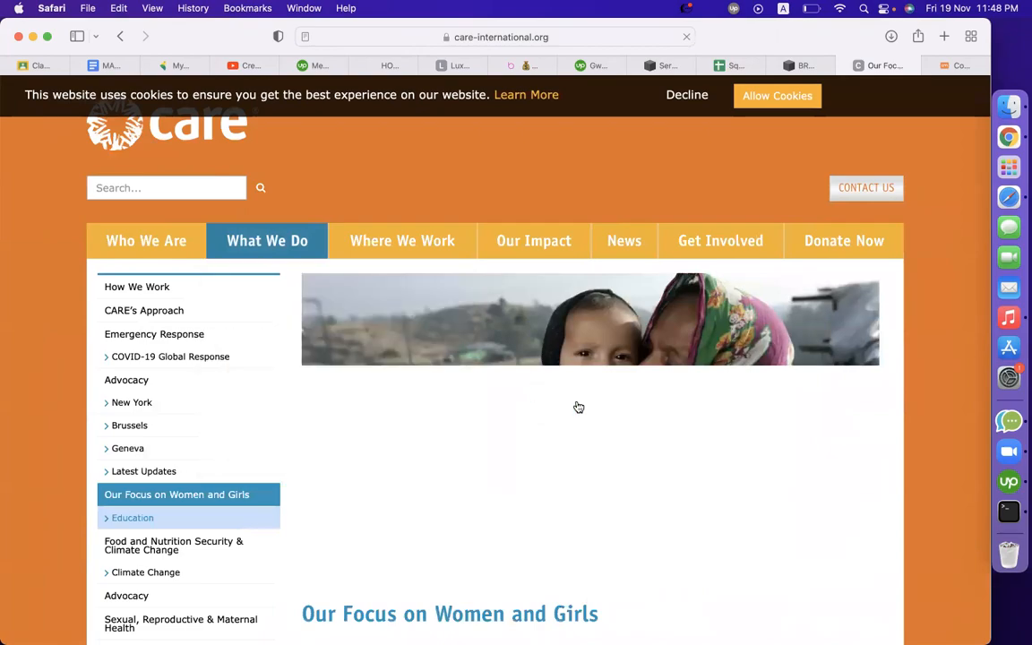
- Copy the page heading "Our Focus on Women and Girls" and use it to replace the "Dream it." item's title in Squarespace
{"action": "scroll", "coordinate": [576, 408], "scroll_direction": "down", "scroll_amount": 5}
{"action": "scroll", "coordinate": [576, 407], "scroll_direction": "down", "scroll_amount": 4}
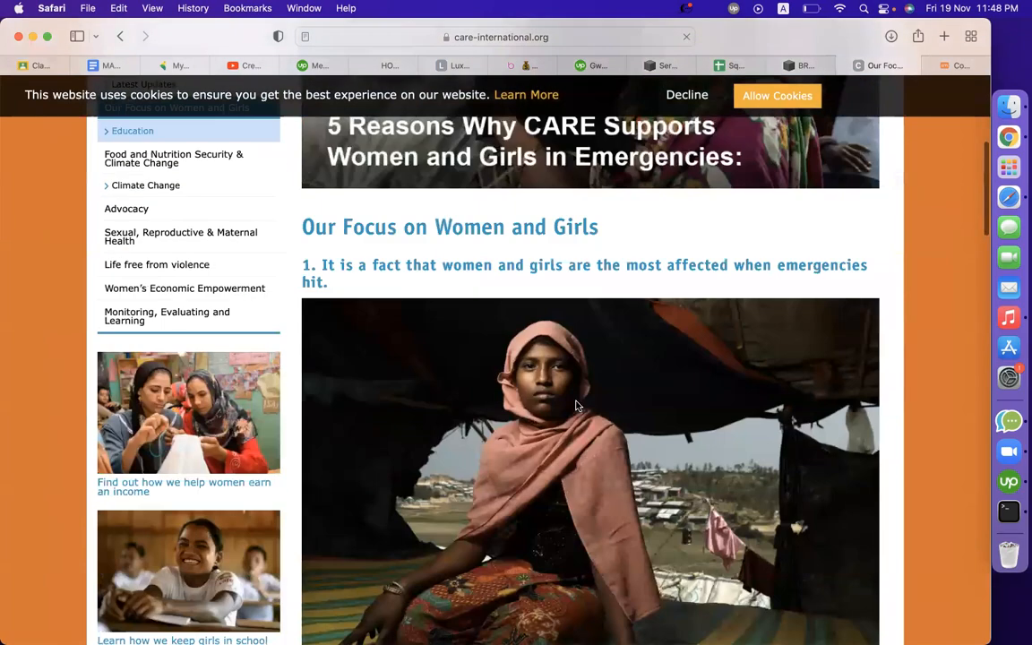
{"action": "scroll", "coordinate": [576, 408], "scroll_direction": "up", "scroll_amount": 4}
{"action": "scroll", "coordinate": [576, 406], "scroll_direction": "up", "scroll_amount": 1}
{"action": "scroll", "coordinate": [576, 406], "scroll_direction": "up", "scroll_amount": 5}
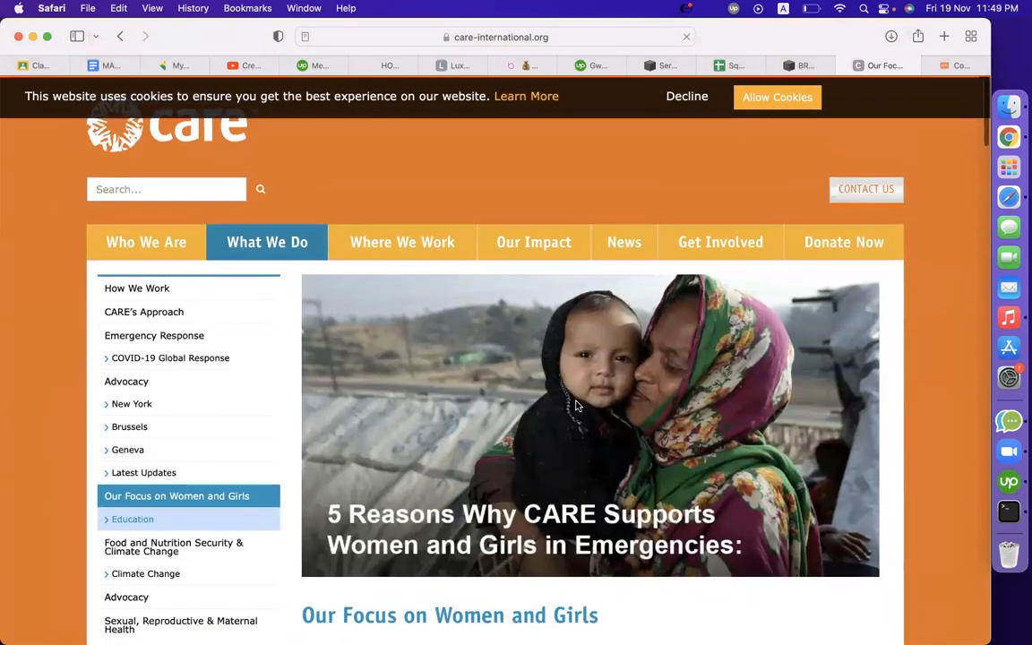
{"action": "scroll", "coordinate": [576, 406], "scroll_direction": "down", "scroll_amount": 20}
{"action": "scroll", "coordinate": [576, 406], "scroll_direction": "up", "scroll_amount": 10}
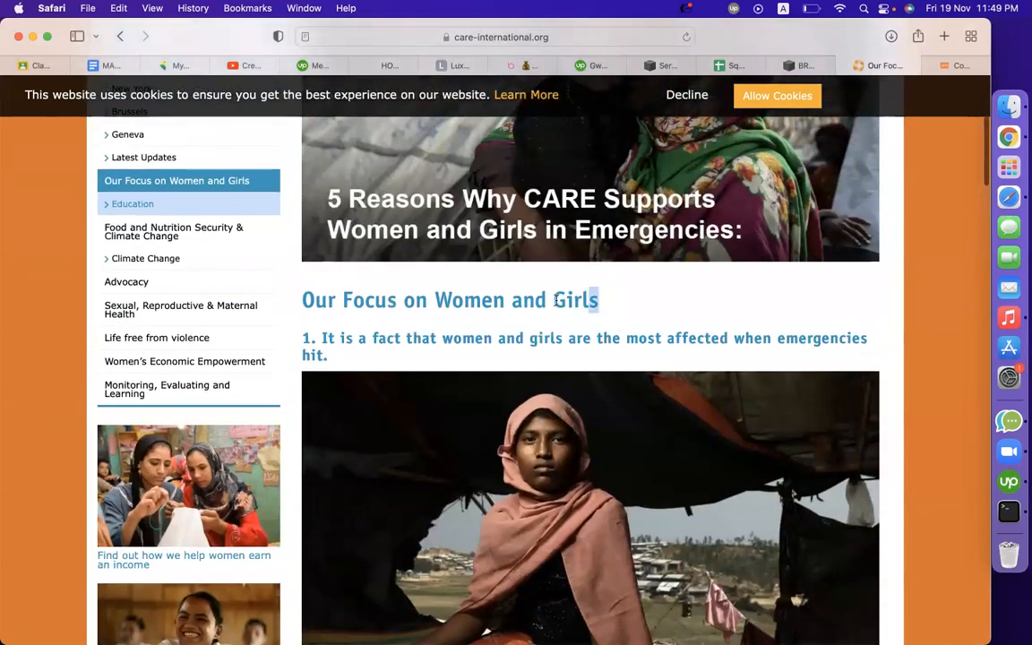
{"action": "left_click_drag", "start_coordinate": [597, 300], "coordinate": [295, 298]}
{"action": "key", "text": "super+c"}
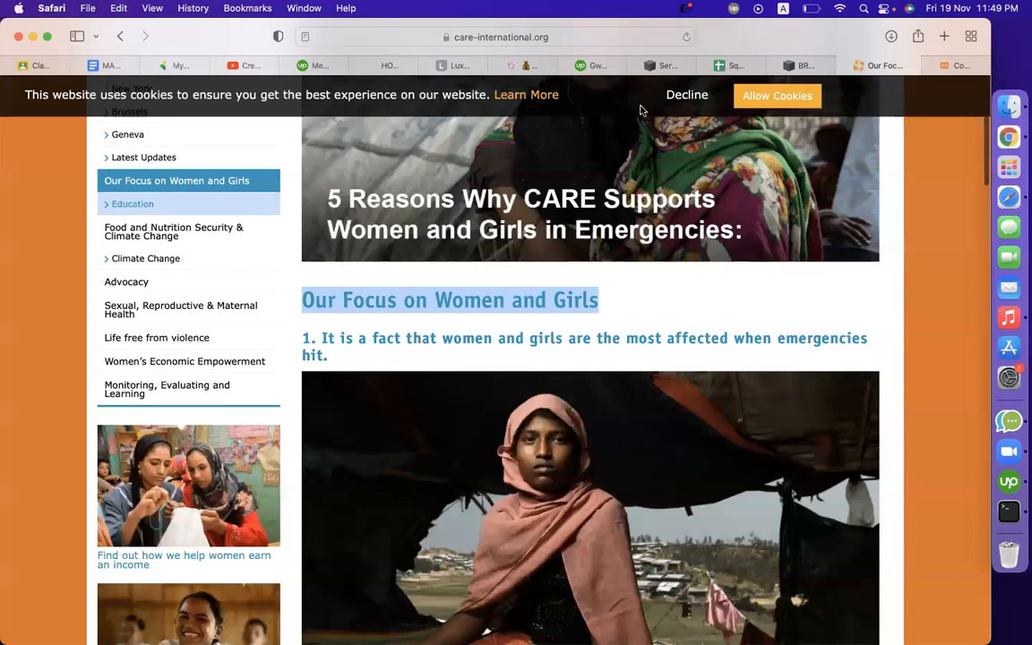
{"action": "left_click", "coordinate": [667, 67]}
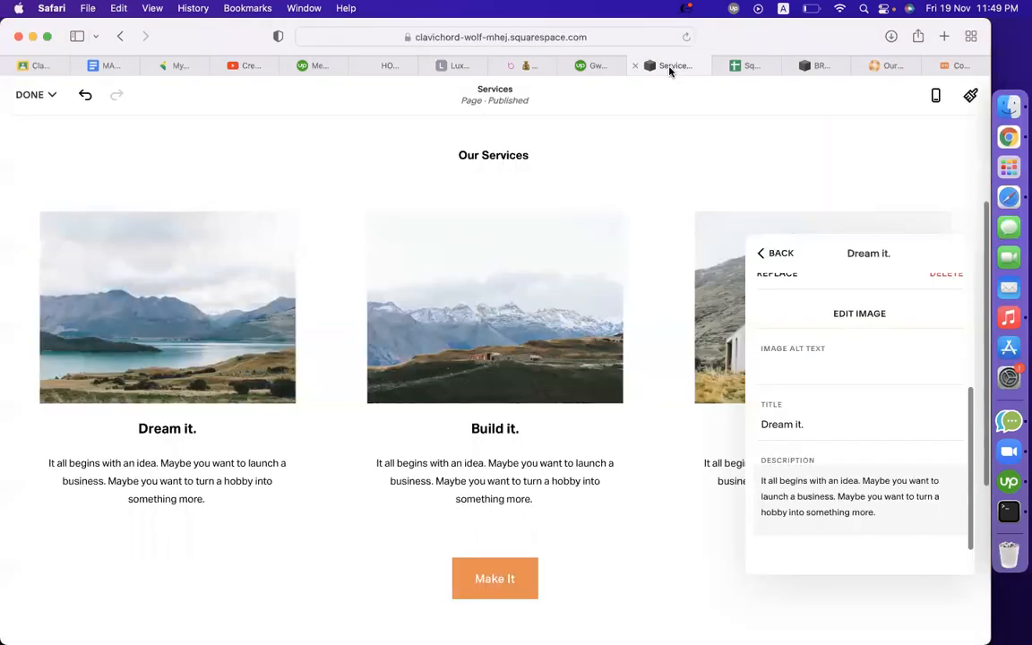
{"action": "left_click", "coordinate": [824, 424]}
{"action": "key", "text": "super+a"}
{"action": "key", "text": "super+v"}
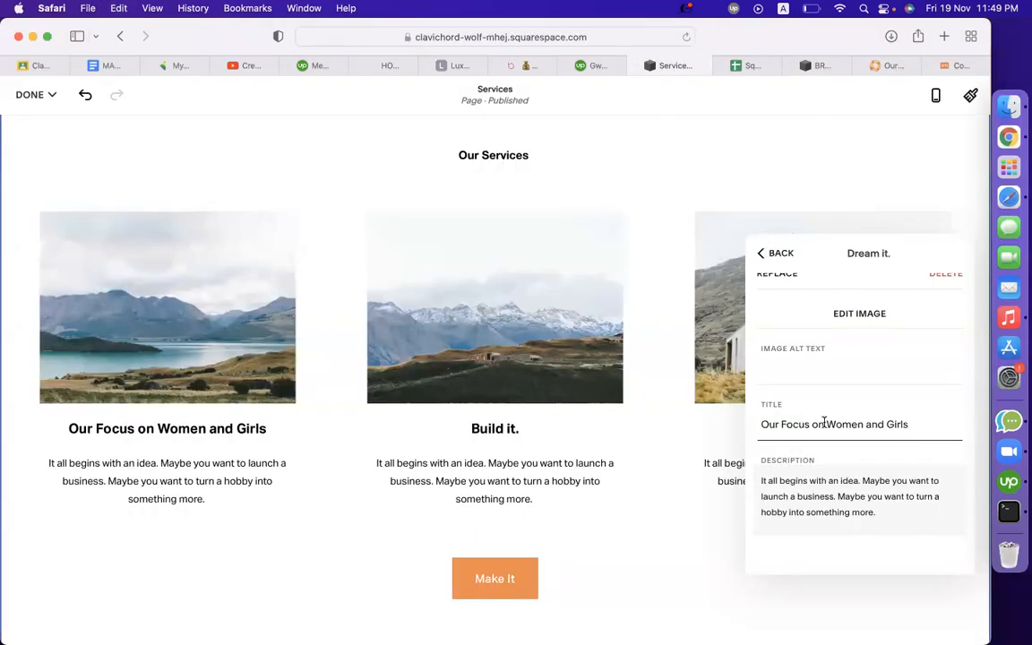
- Replace the first list item's description with the CARE page paragraph beginning "When emergencies hit, women and girls are the most and worst affected."
{"action": "left_click", "coordinate": [878, 66]}
{"action": "scroll", "coordinate": [386, 378], "scroll_direction": "down", "scroll_amount": 3}
{"action": "scroll", "coordinate": [385, 380], "scroll_direction": "down", "scroll_amount": 3}
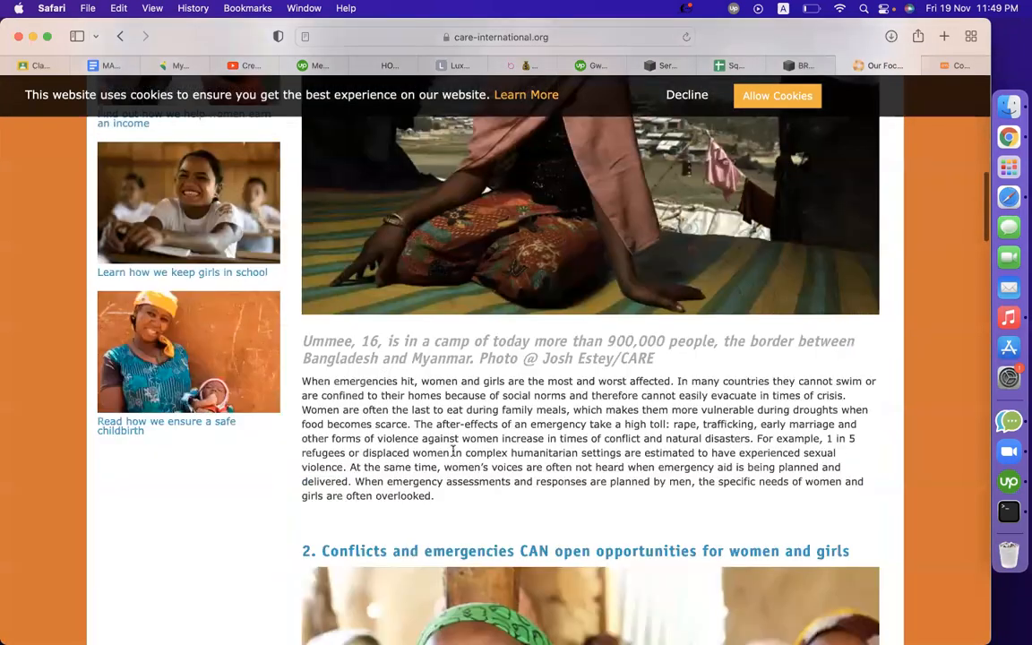
{"action": "left_click_drag", "start_coordinate": [463, 492], "coordinate": [302, 383]}
{"action": "key", "text": "super+c"}
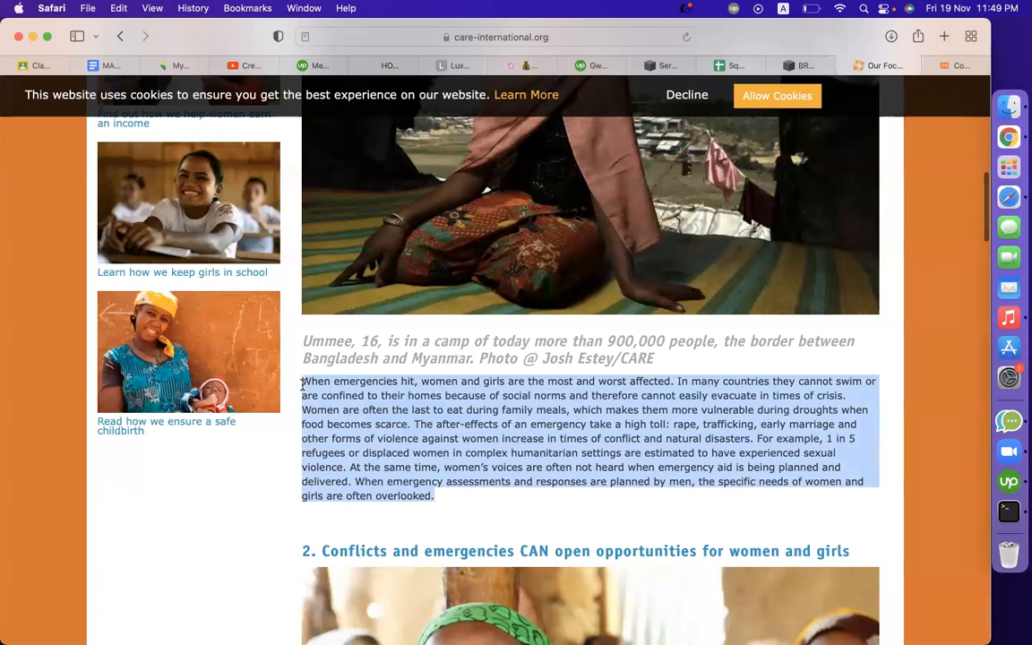
{"action": "left_click", "coordinate": [665, 66]}
{"action": "left_click", "coordinate": [847, 502]}
{"action": "key", "text": "super+a"}
{"action": "key", "text": "super+v"}
{"action": "scroll", "coordinate": [126, 512], "scroll_direction": "down", "scroll_amount": 5}
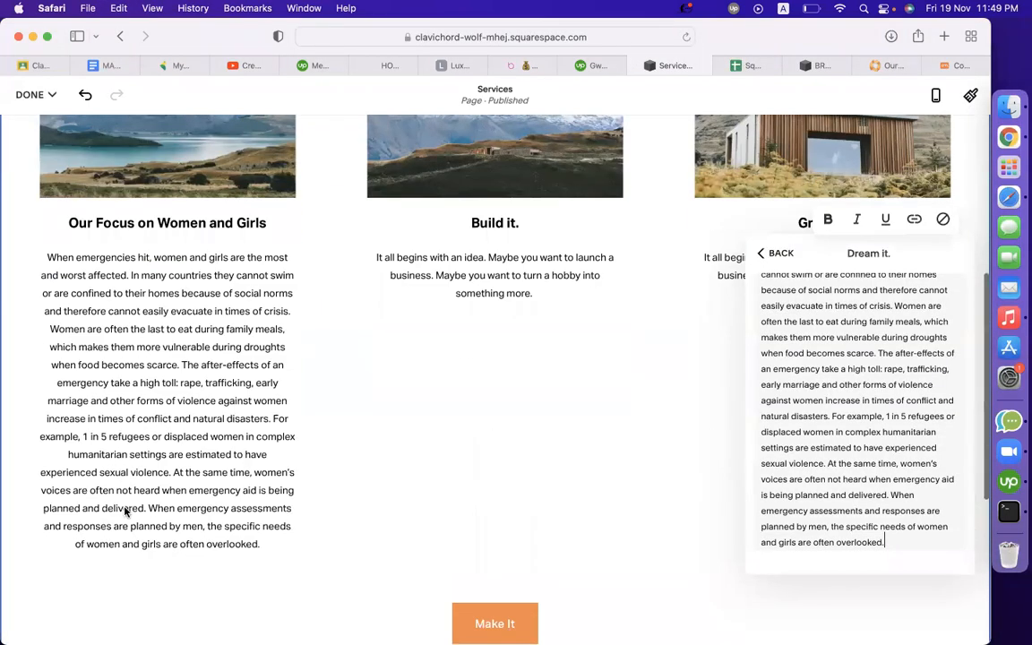
- Capture a screenshot of the photo under the first numbered heading on the CARE "Our Focus on Women and Girls" page
{"action": "scroll", "coordinate": [125, 512], "scroll_direction": "up", "scroll_amount": 4}
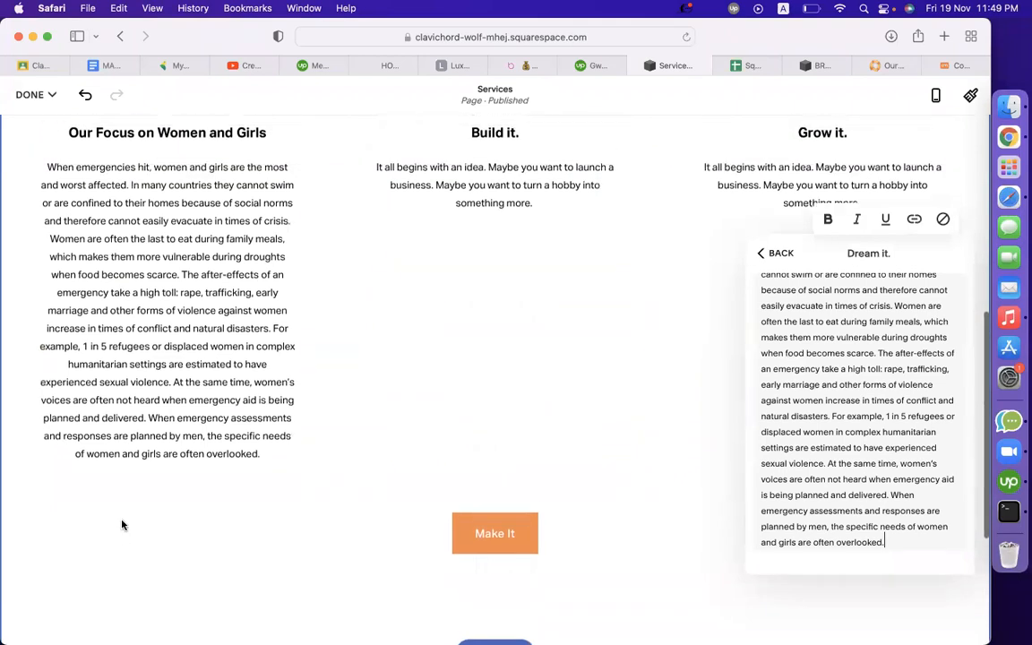
{"action": "scroll", "coordinate": [752, 491], "scroll_direction": "up", "scroll_amount": 10}
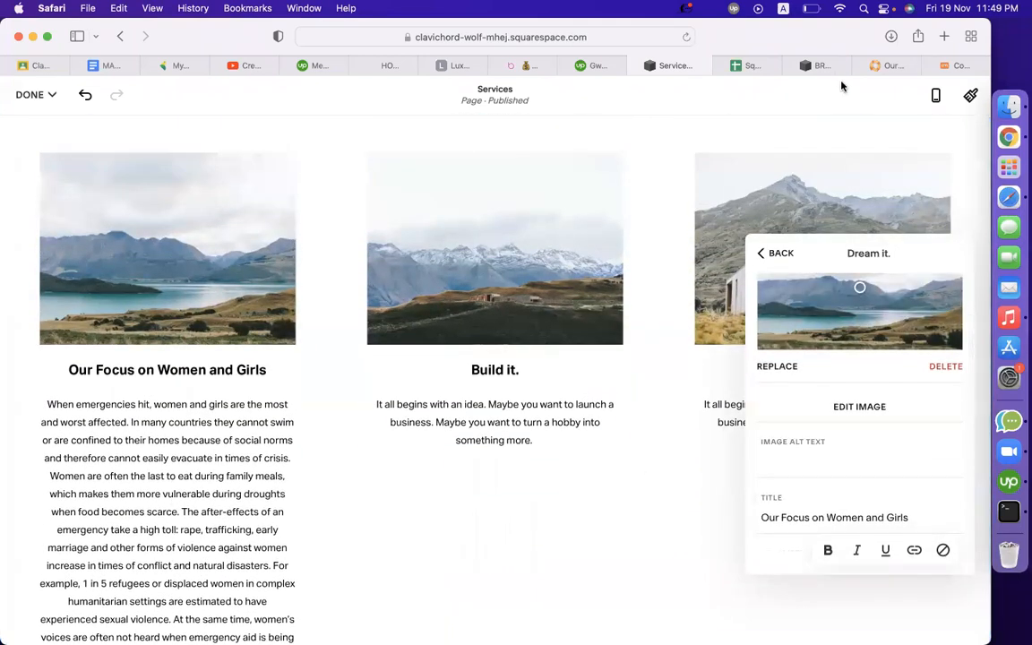
{"action": "left_click", "coordinate": [882, 65]}
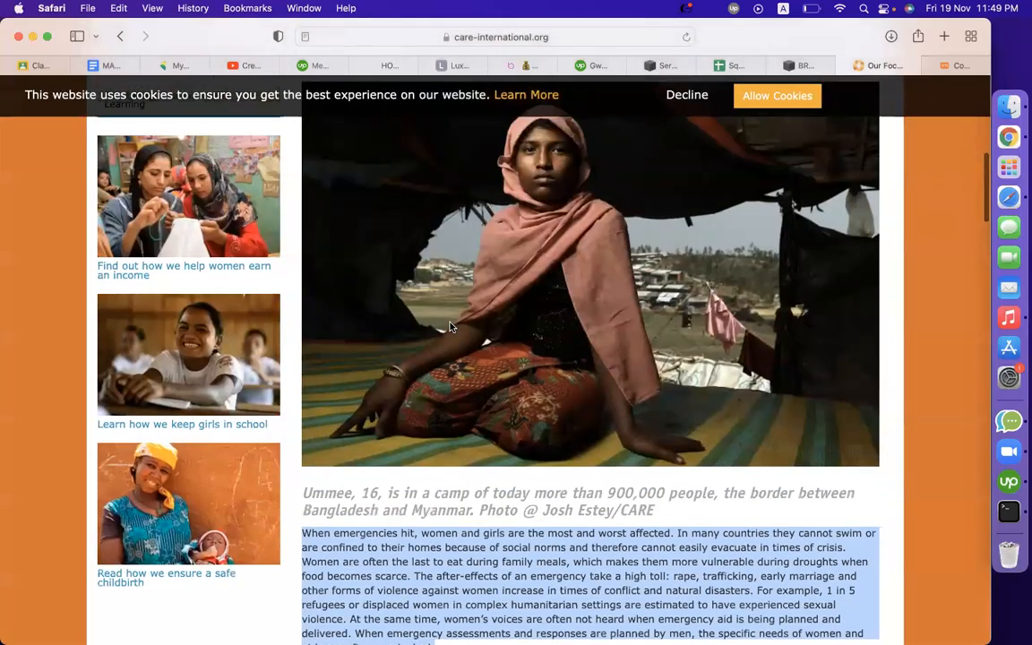
{"action": "scroll", "coordinate": [348, 312], "scroll_direction": "up", "scroll_amount": 2}
{"action": "key", "text": "super+shift+5"}
{"action": "left_click_drag", "start_coordinate": [643, 362], "coordinate": [355, 361]}
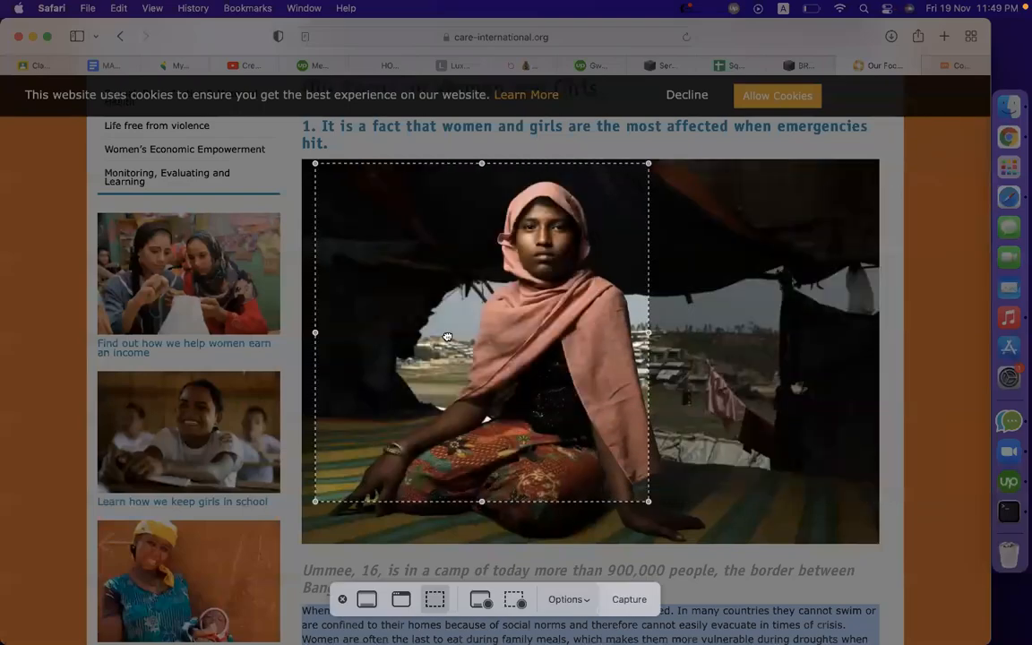
{"action": "left_click_drag", "start_coordinate": [646, 500], "coordinate": [868, 539]}
{"action": "left_click", "coordinate": [623, 605]}
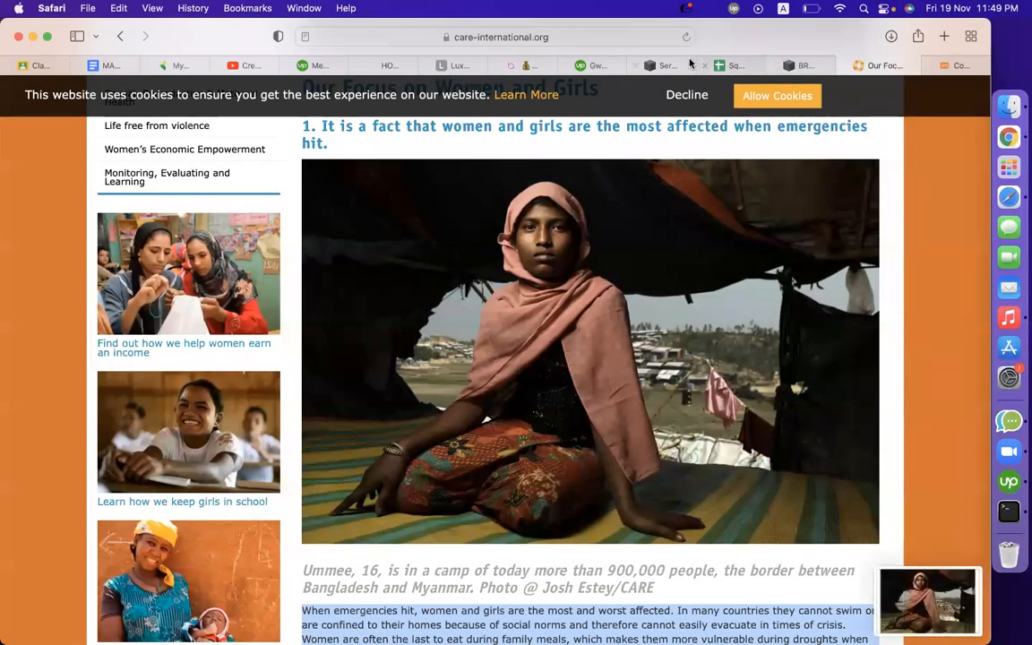
- Return to the Squarespace editor and delete the landscape image from the "Our Focus on Women and Girls" list item
{"action": "left_click", "coordinate": [665, 65]}
{"action": "scroll", "coordinate": [863, 430], "scroll_direction": "up", "scroll_amount": 2}
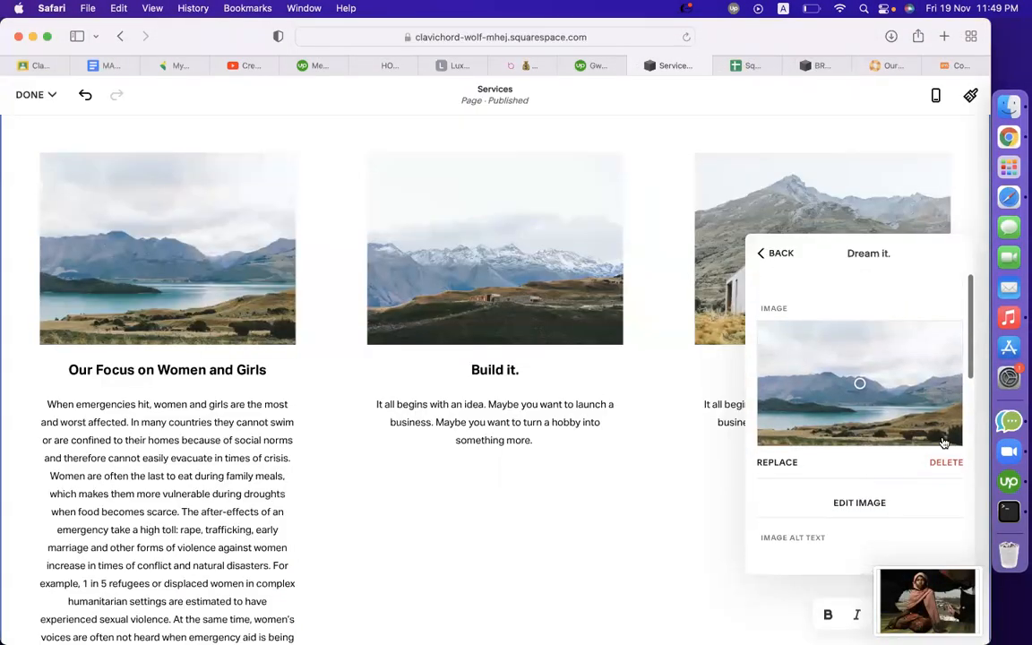
{"action": "left_click", "coordinate": [941, 467]}
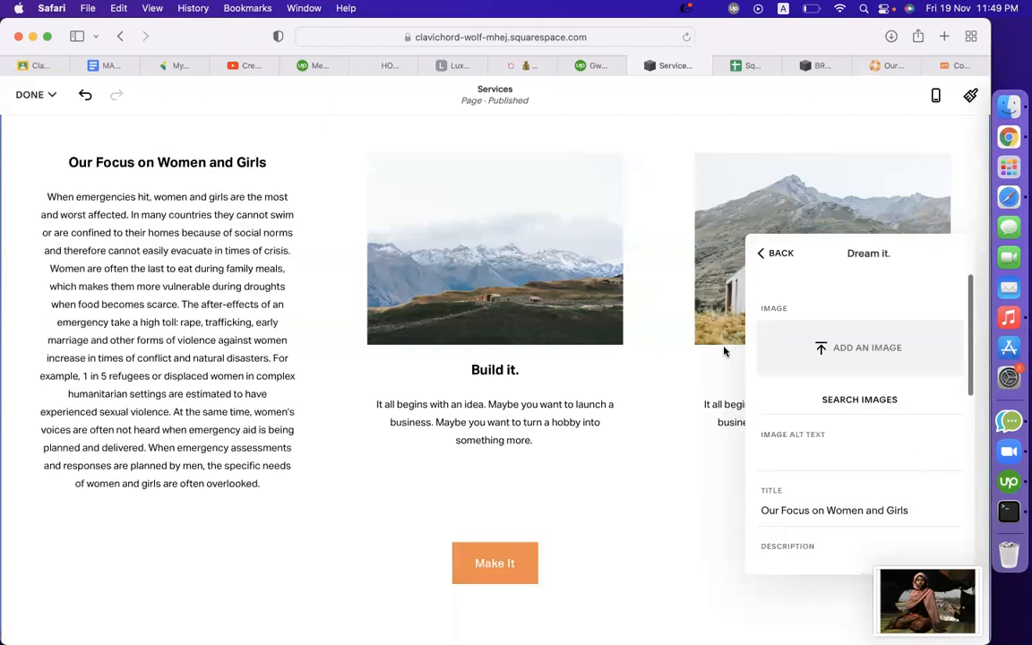
- Try to upload the newly captured CARE photo screenshot from the Desktop as the first list item's image
{"action": "left_click", "coordinate": [809, 363]}
{"action": "left_click", "coordinate": [194, 275]}
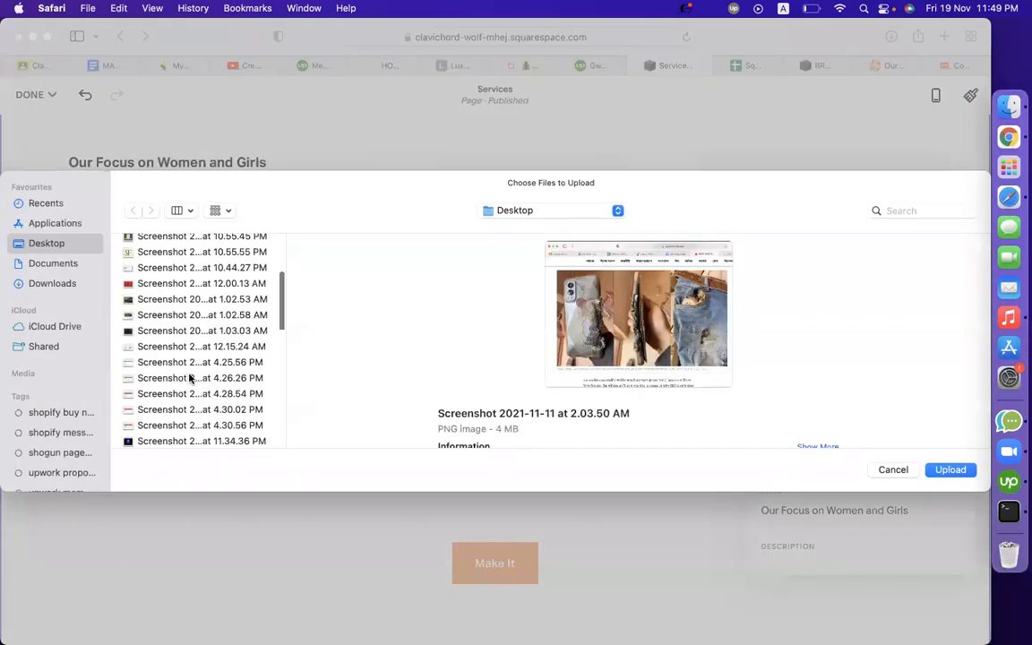
{"action": "scroll", "coordinate": [191, 340], "scroll_direction": "down", "scroll_amount": 5}
{"action": "left_click", "coordinate": [162, 416]}
{"action": "key", "text": "Return"}
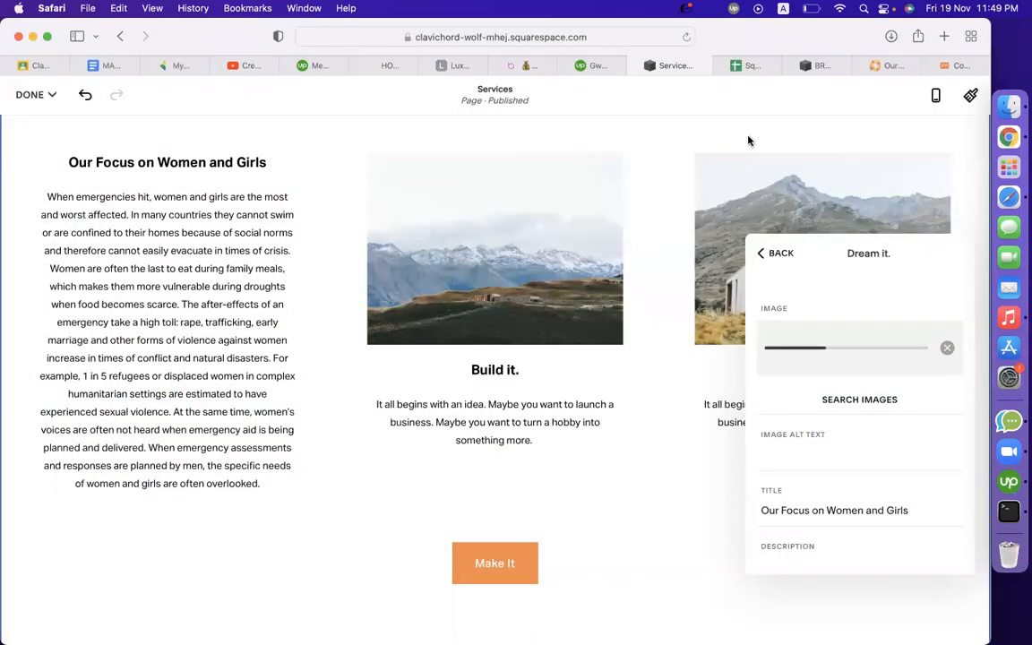
- Copy "Conflicts and emergencies CAN" from the second numbered heading on the CARE page and return to the Squarespace editor
{"action": "left_click", "coordinate": [818, 72]}
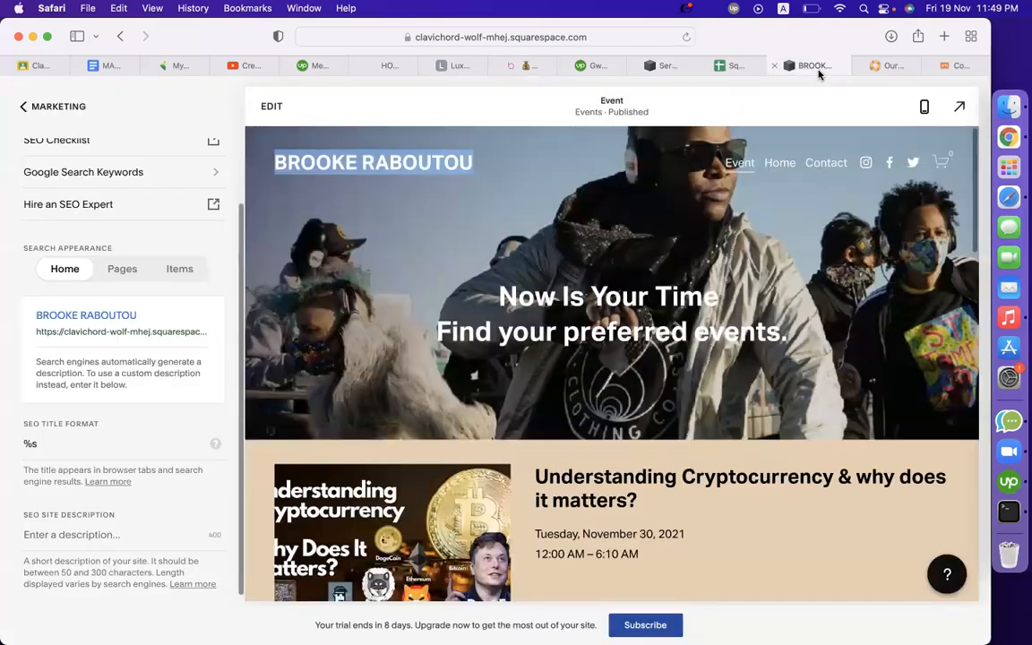
{"action": "left_click", "coordinate": [887, 67]}
{"action": "scroll", "coordinate": [682, 281], "scroll_direction": "down", "scroll_amount": 6}
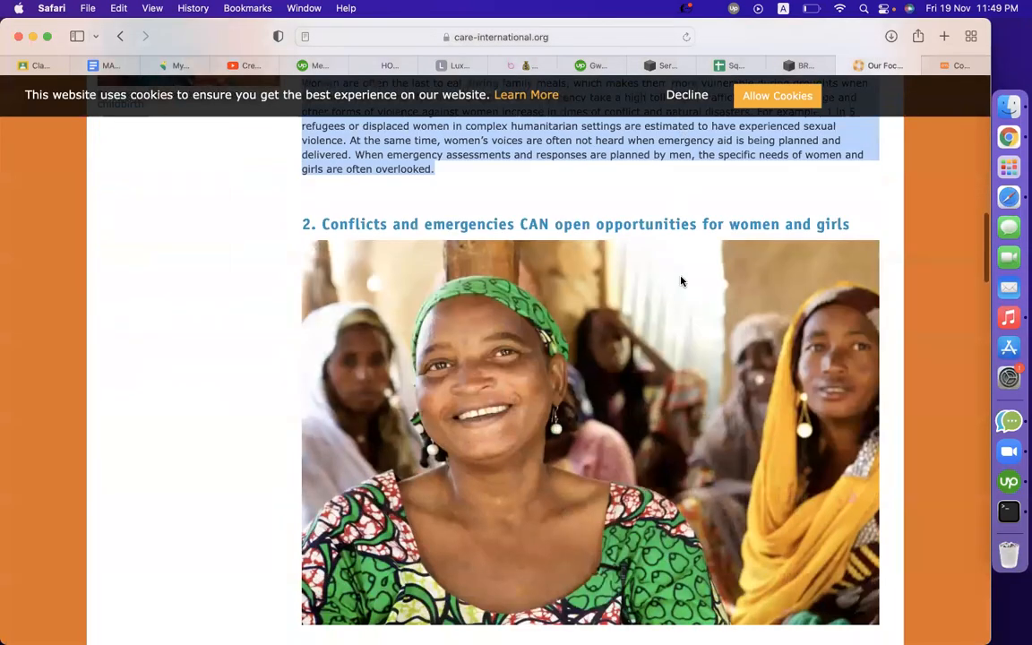
{"action": "left_click_drag", "start_coordinate": [320, 223], "coordinate": [553, 219]}
{"action": "key", "text": "super+c"}
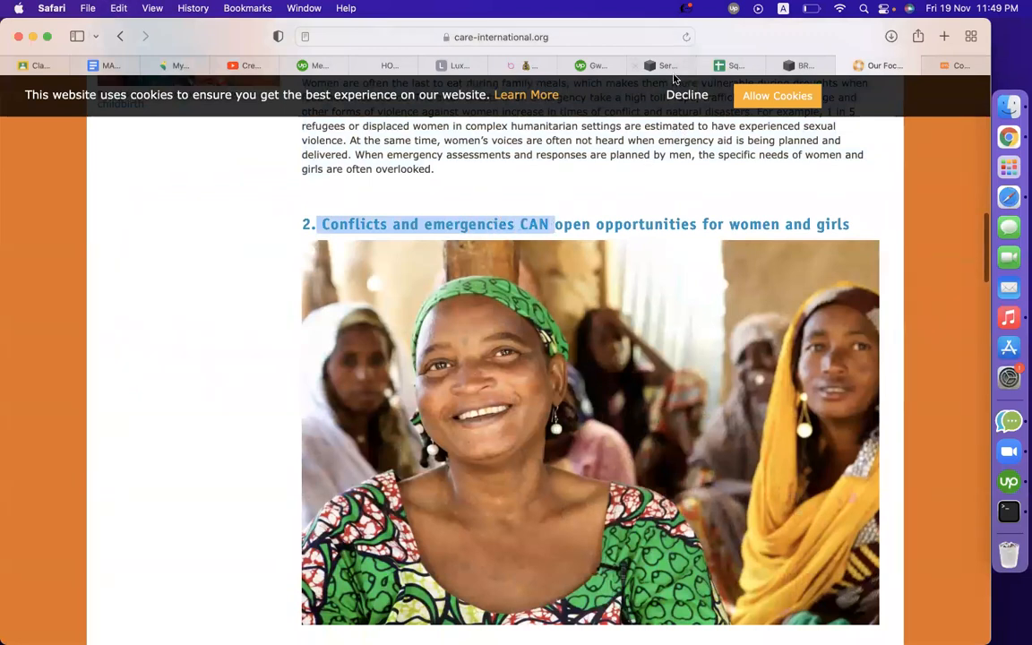
{"action": "left_click", "coordinate": [671, 67]}
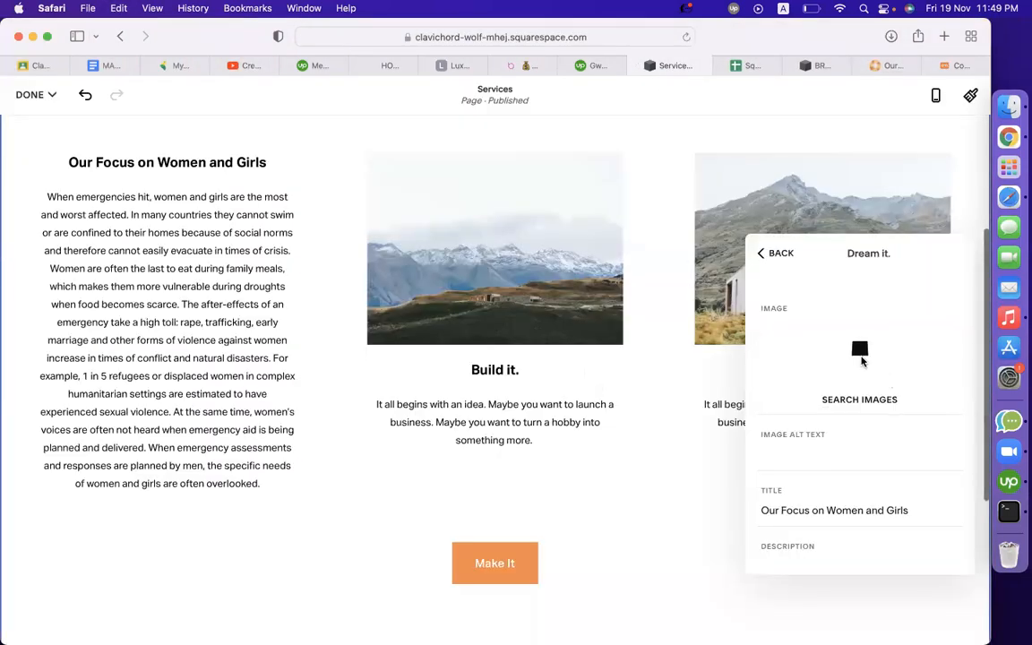
{"action": "scroll", "coordinate": [832, 455], "scroll_direction": "down", "scroll_amount": 5}
{"action": "scroll", "coordinate": [832, 455], "scroll_direction": "up", "scroll_amount": 5}
{"action": "scroll", "coordinate": [832, 455], "scroll_direction": "down", "scroll_amount": 8}
{"action": "scroll", "coordinate": [832, 456], "scroll_direction": "up", "scroll_amount": 10}
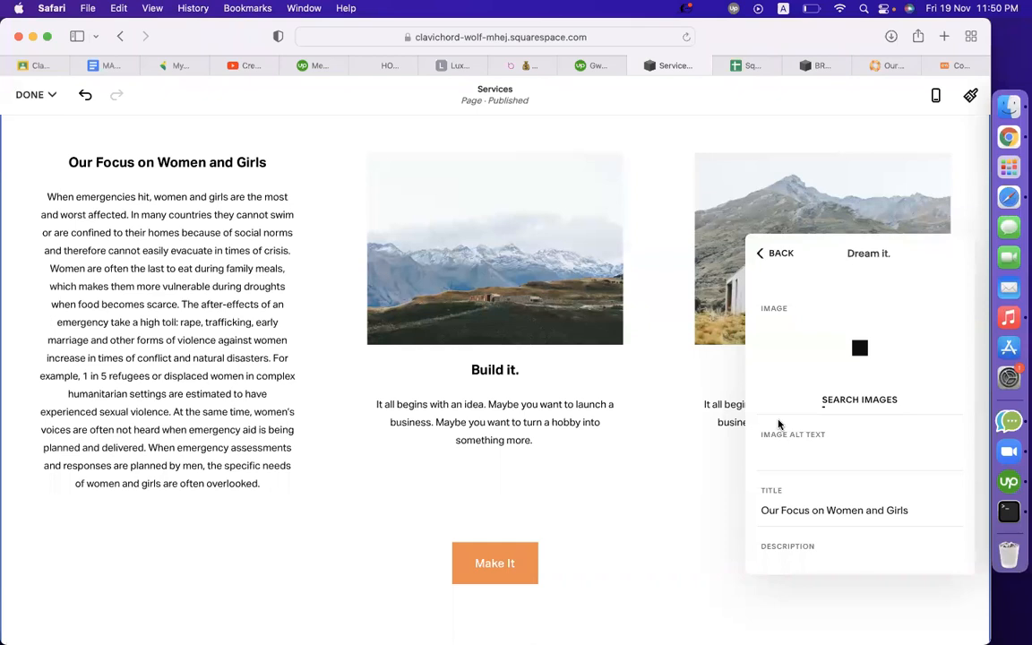
{"action": "left_click", "coordinate": [786, 457]}
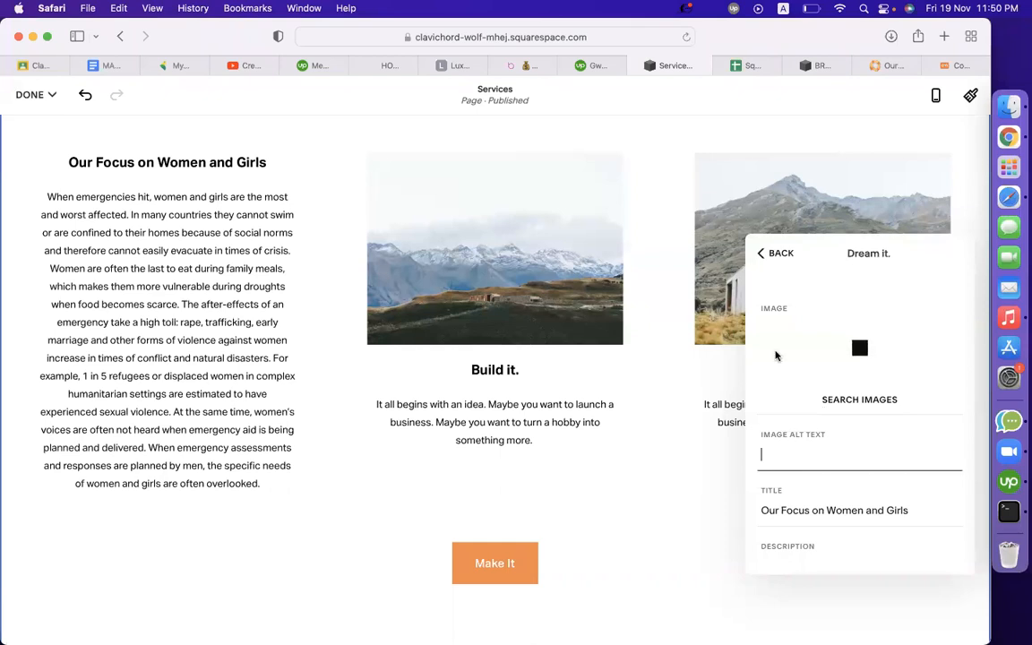
{"action": "left_click", "coordinate": [766, 257]}
{"action": "left_click", "coordinate": [829, 474]}
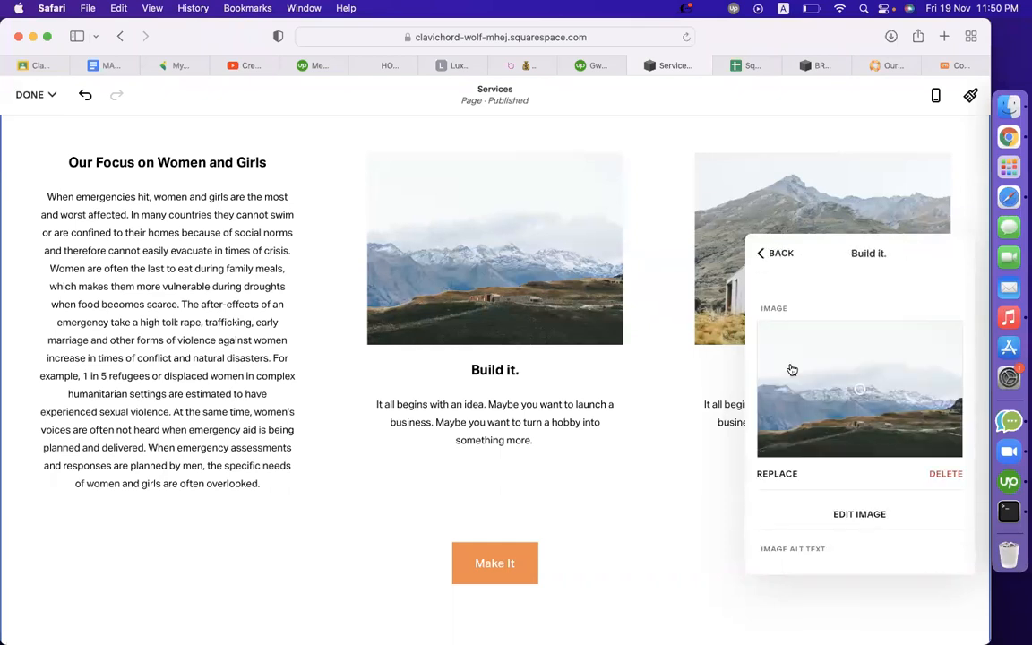
{"action": "left_click", "coordinate": [773, 255]}
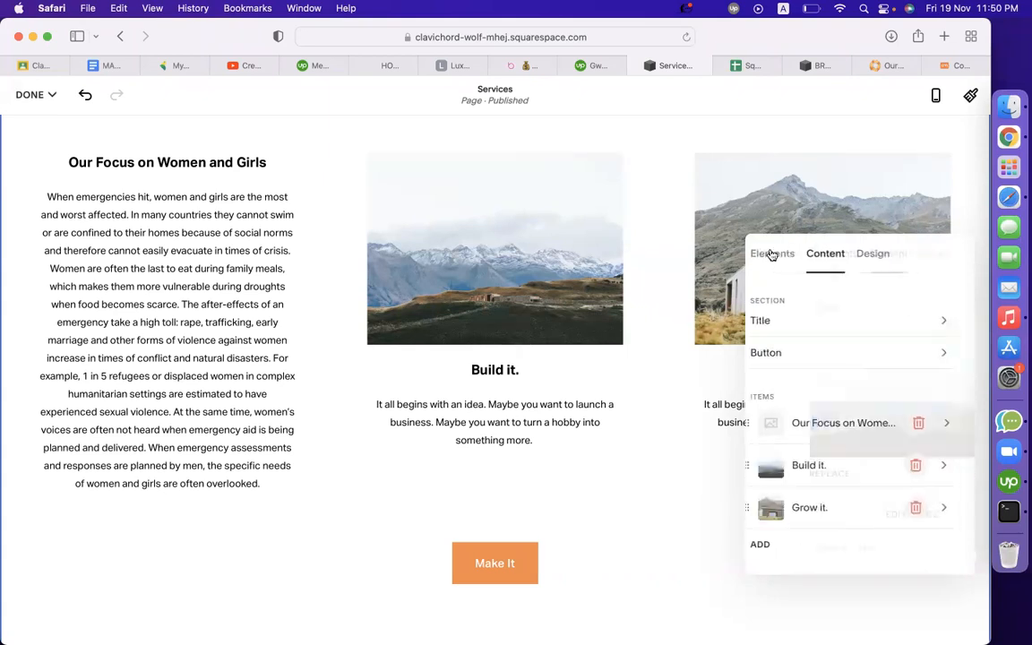
- Upload "Screenshot 2021-11-19 at 11.49.34 PM" from the Desktop as the image of the "Our Focus on Women and Girls" item
{"action": "left_click", "coordinate": [832, 424]}
{"action": "left_click", "coordinate": [847, 368]}
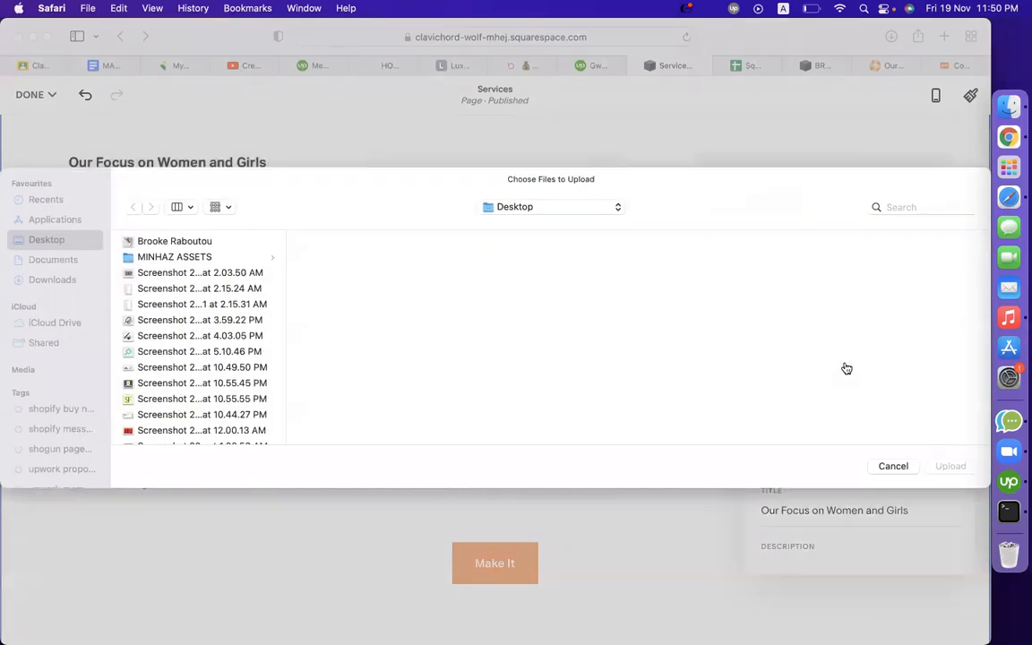
{"action": "left_click", "coordinate": [251, 340]}
{"action": "scroll", "coordinate": [233, 377], "scroll_direction": "down", "scroll_amount": 5}
{"action": "left_click", "coordinate": [204, 412]}
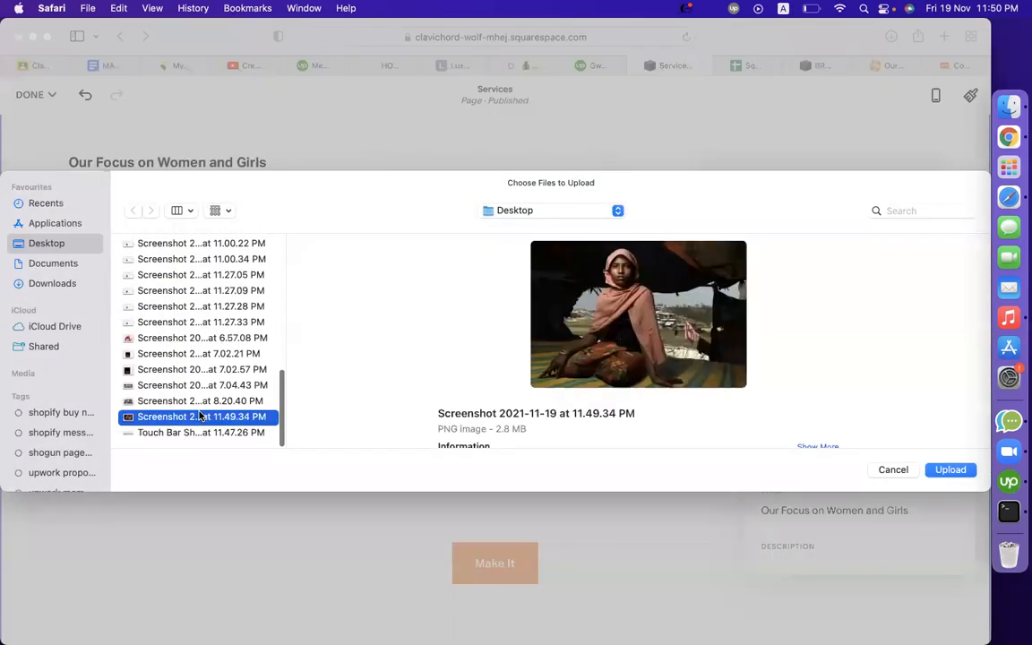
{"action": "double_click", "coordinate": [193, 414]}
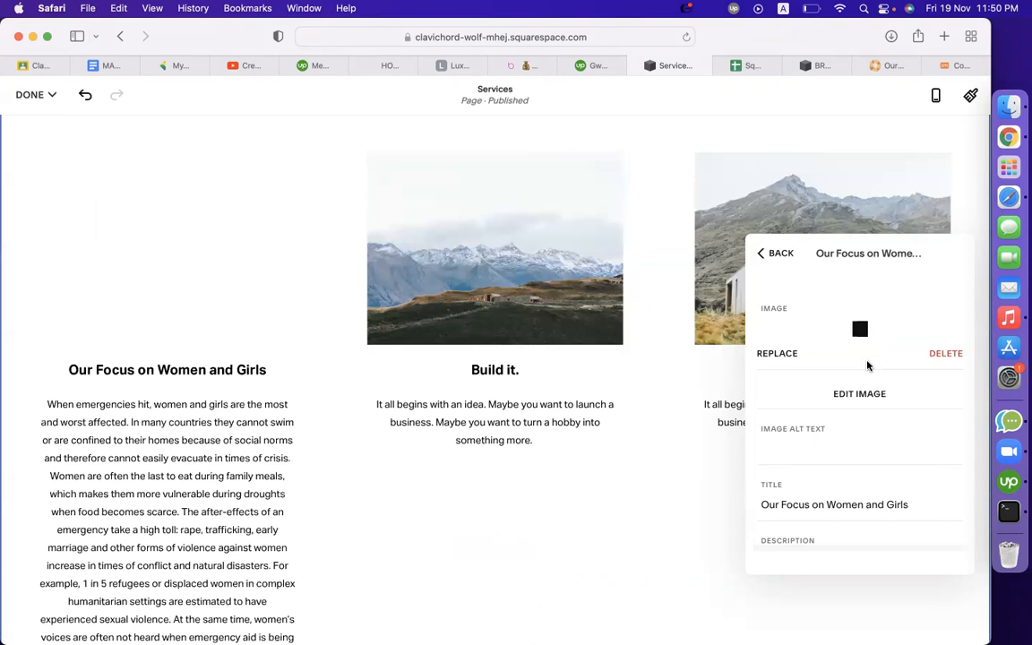
- Replace the "Build it." list item's title with the copied text "Conflicts and emergencies CAN"
{"action": "left_click", "coordinate": [774, 255]}
{"action": "left_click", "coordinate": [843, 462]}
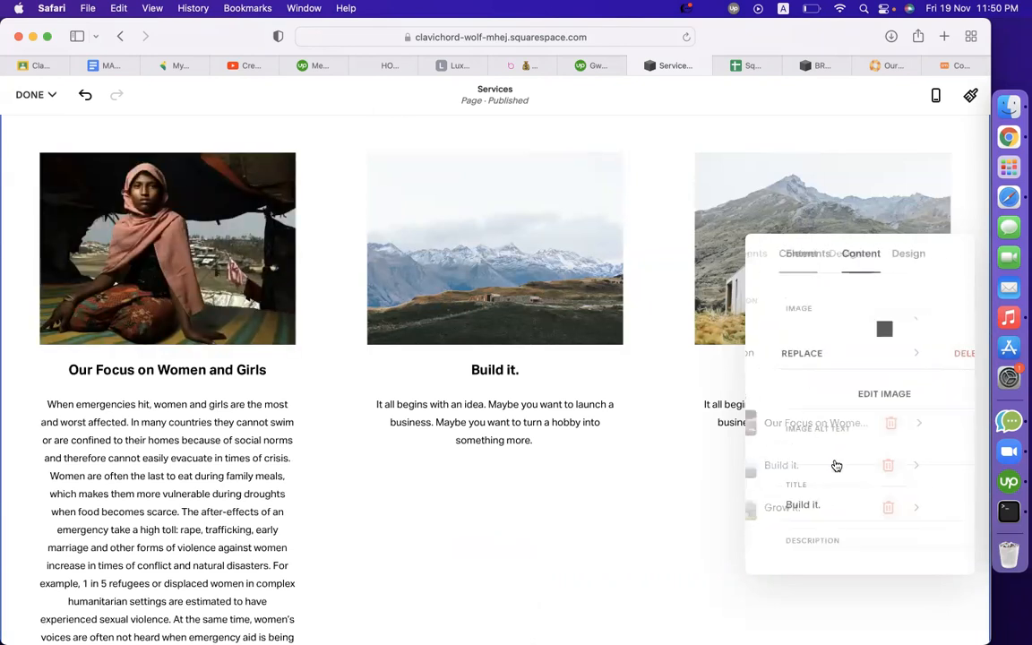
{"action": "scroll", "coordinate": [811, 516], "scroll_direction": "down", "scroll_amount": 5}
{"action": "key", "text": "super+a"}
{"action": "key", "text": "super+v"}
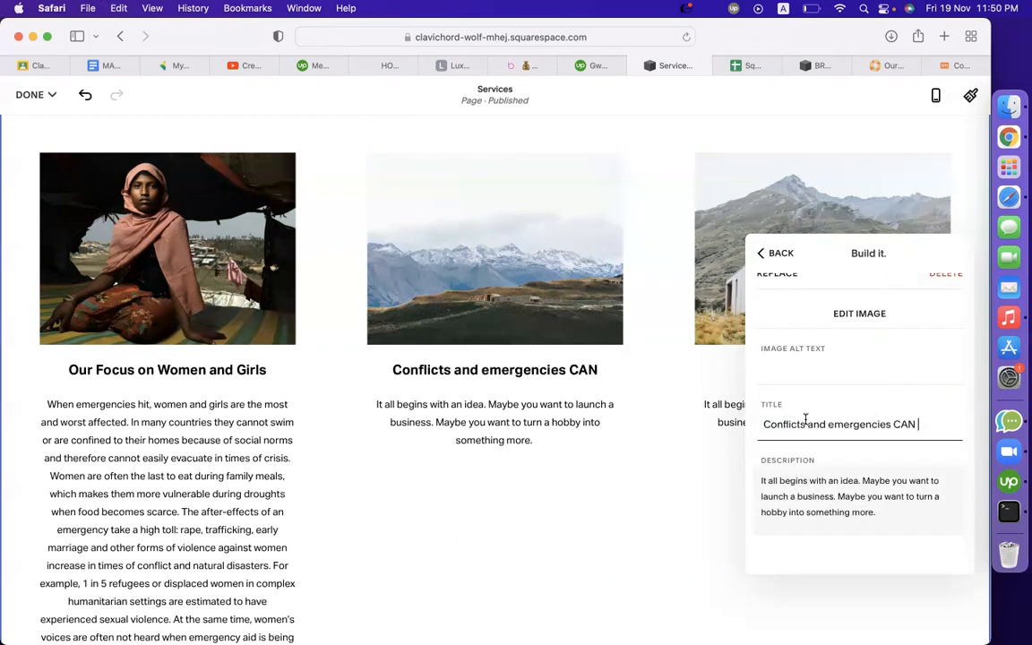
- Replace the second list item's description with the CARE page paragraph beginning "When social structures and power dynamics are disrupted"
{"action": "left_click", "coordinate": [818, 511]}
{"action": "left_click", "coordinate": [755, 66]}
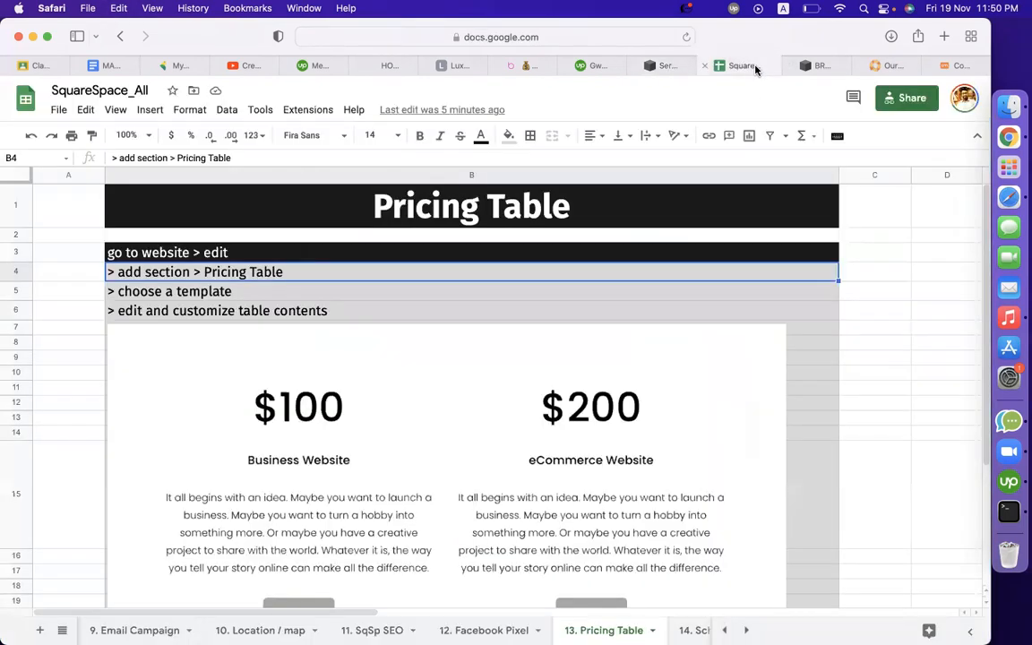
{"action": "left_click", "coordinate": [818, 65]}
{"action": "left_click", "coordinate": [891, 65]}
{"action": "scroll", "coordinate": [608, 373], "scroll_direction": "down", "scroll_amount": 10}
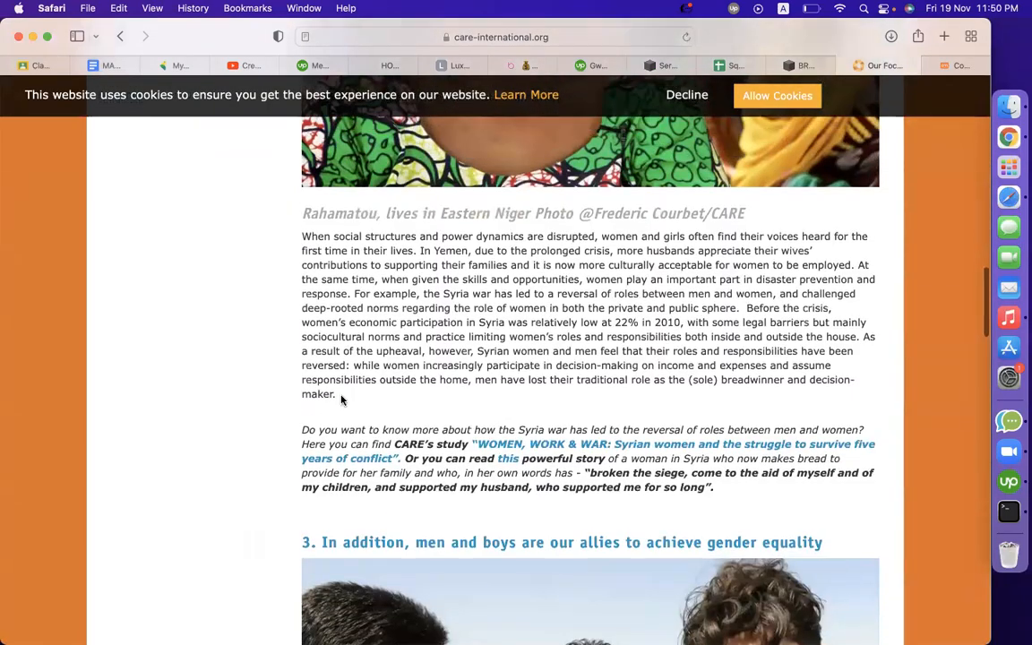
{"action": "left_click_drag", "start_coordinate": [341, 400], "coordinate": [291, 239]}
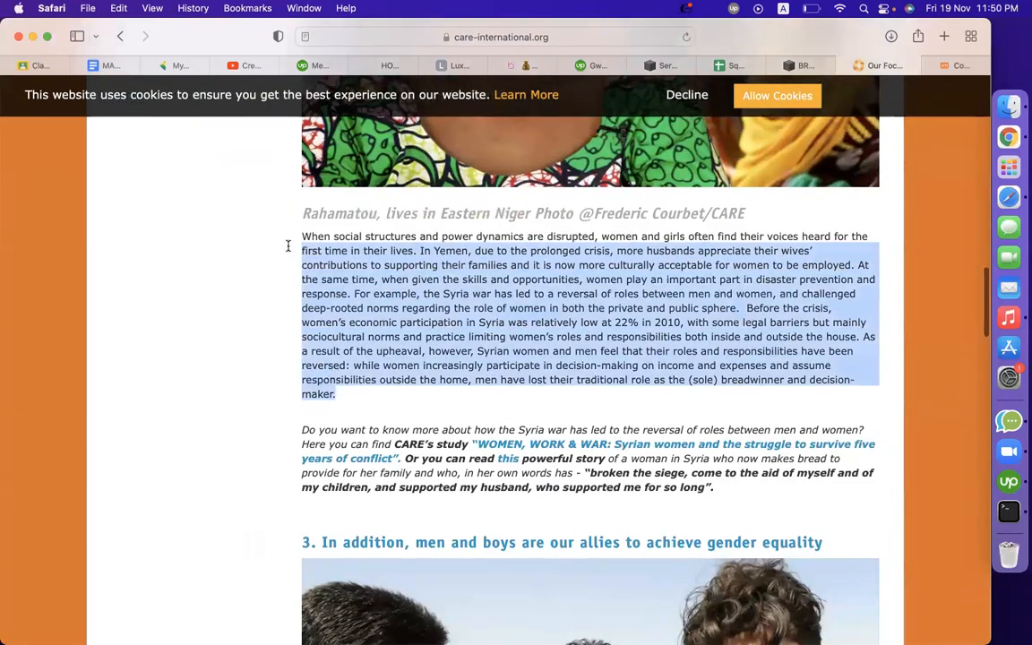
{"action": "key", "text": "super+c"}
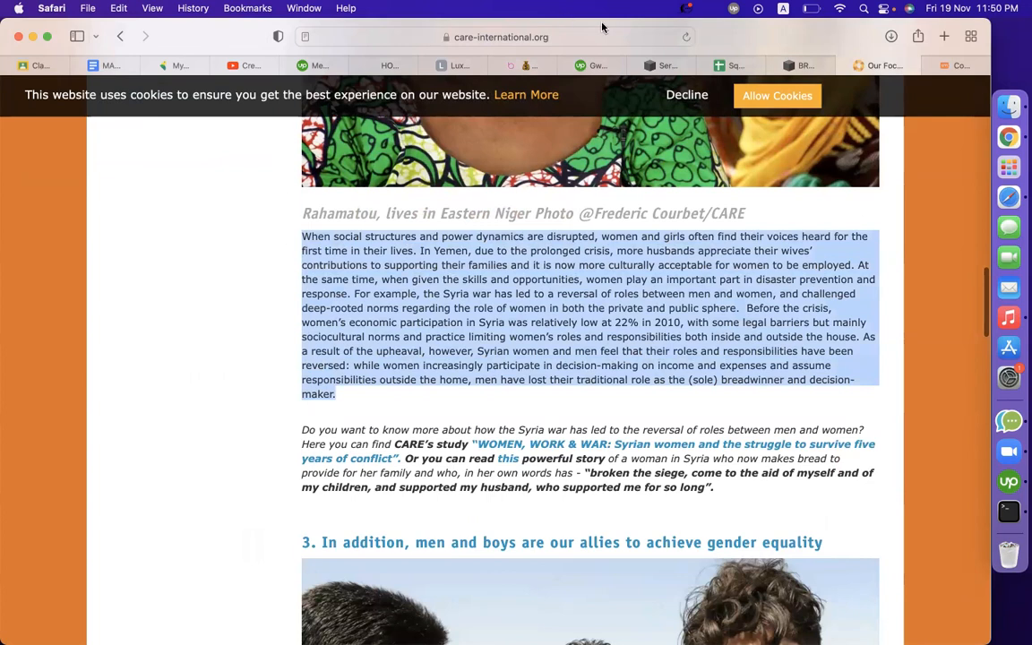
{"action": "left_click", "coordinate": [668, 65]}
{"action": "key", "text": "super+a"}
{"action": "key", "text": "super+v"}
{"action": "scroll", "coordinate": [785, 390], "scroll_direction": "up", "scroll_amount": 5}
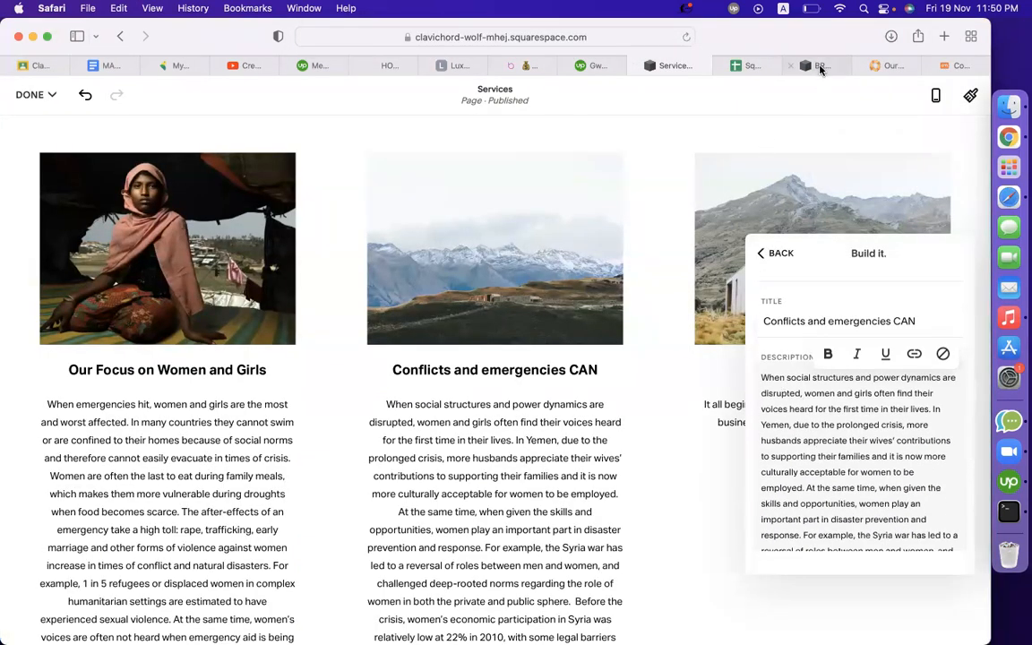
- Capture a screenshot of the photo under the CARE page heading "Conflicts and emergencies CAN open opportunities for women and girls"
{"action": "left_click", "coordinate": [888, 65]}
{"action": "scroll", "coordinate": [644, 309], "scroll_direction": "up", "scroll_amount": 6}
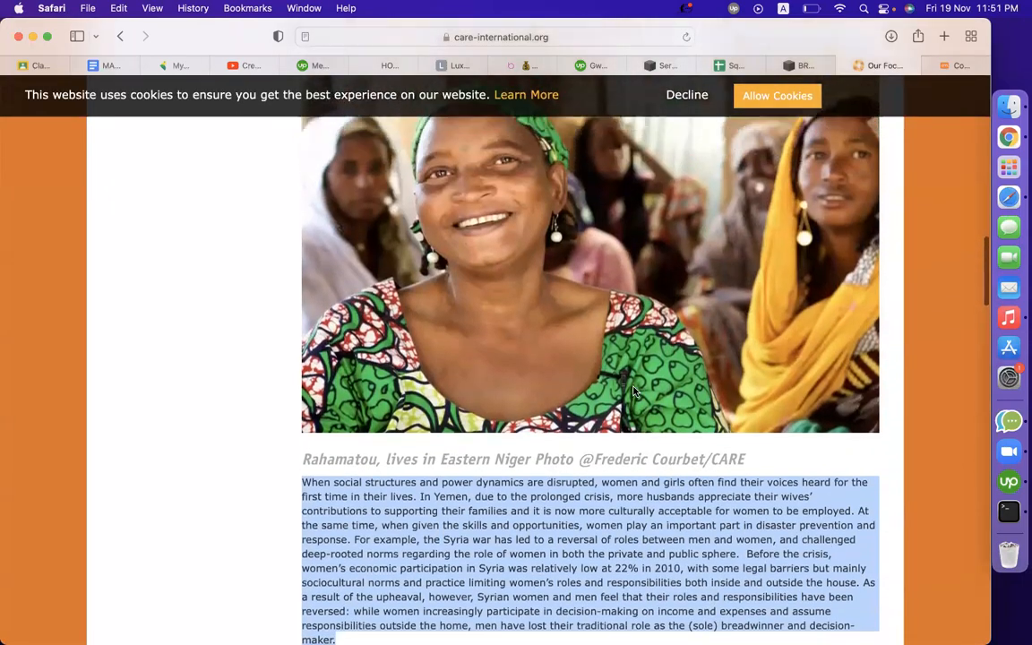
{"action": "key", "text": "super+shift+5"}
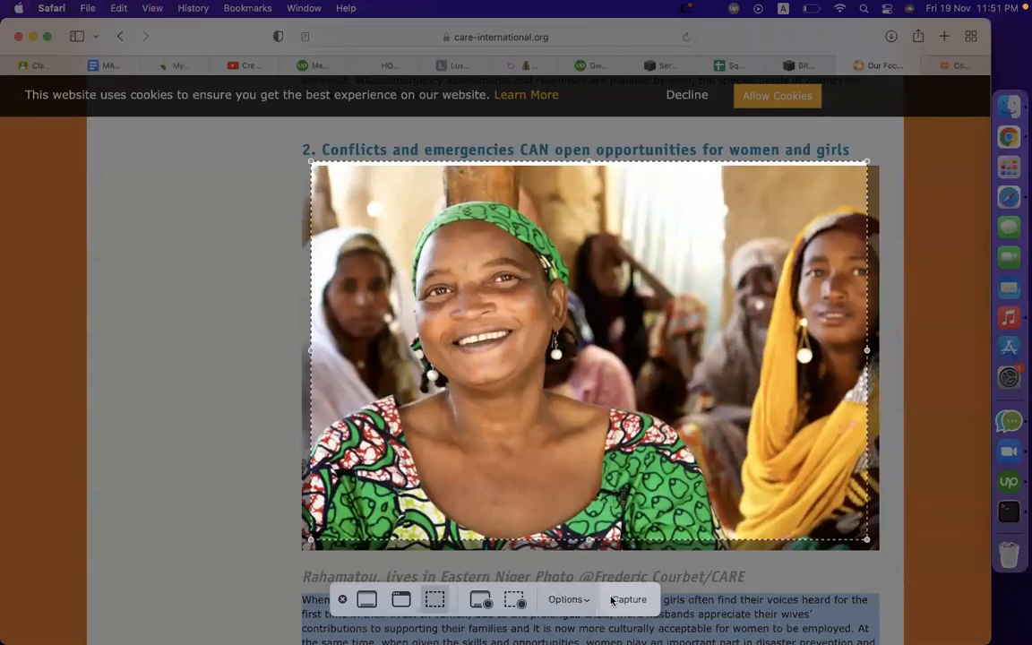
{"action": "left_click_drag", "start_coordinate": [614, 470], "coordinate": [615, 475]}
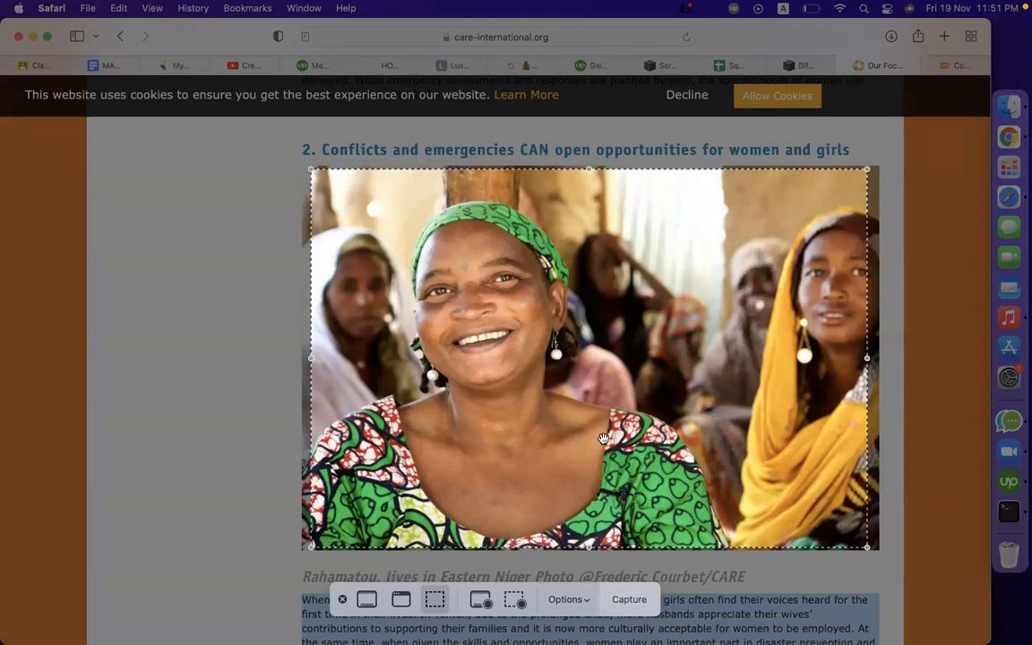
{"action": "left_click", "coordinate": [625, 601]}
- Replace the second list item's image in Squarespace with the Desktop screenshot taken at 11.51.07 PM
{"action": "left_click", "coordinate": [667, 66]}
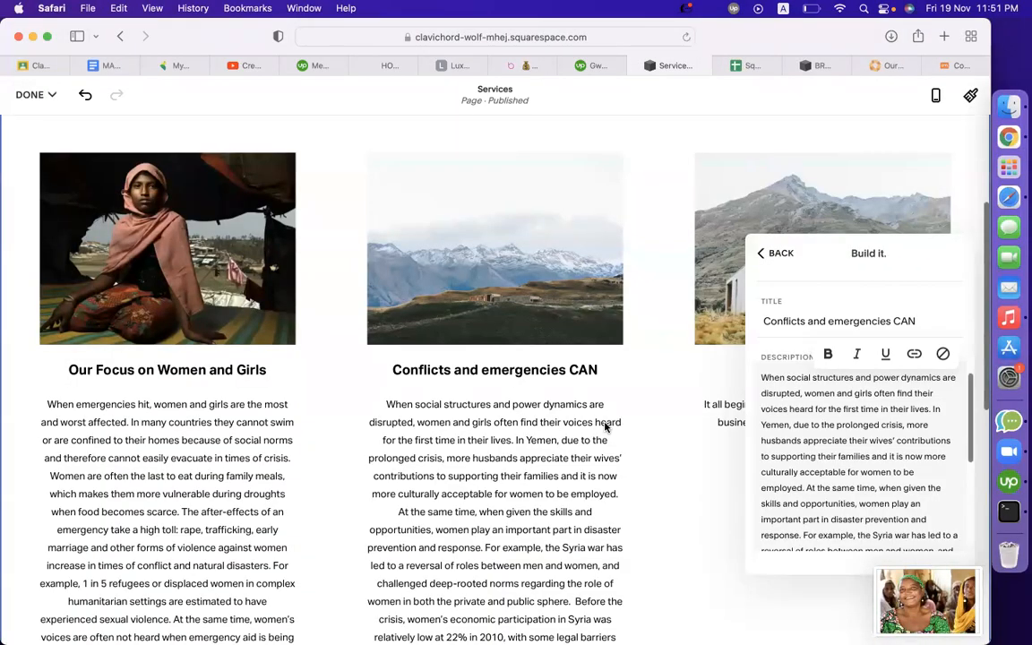
{"action": "scroll", "coordinate": [885, 421], "scroll_direction": "down", "scroll_amount": 5}
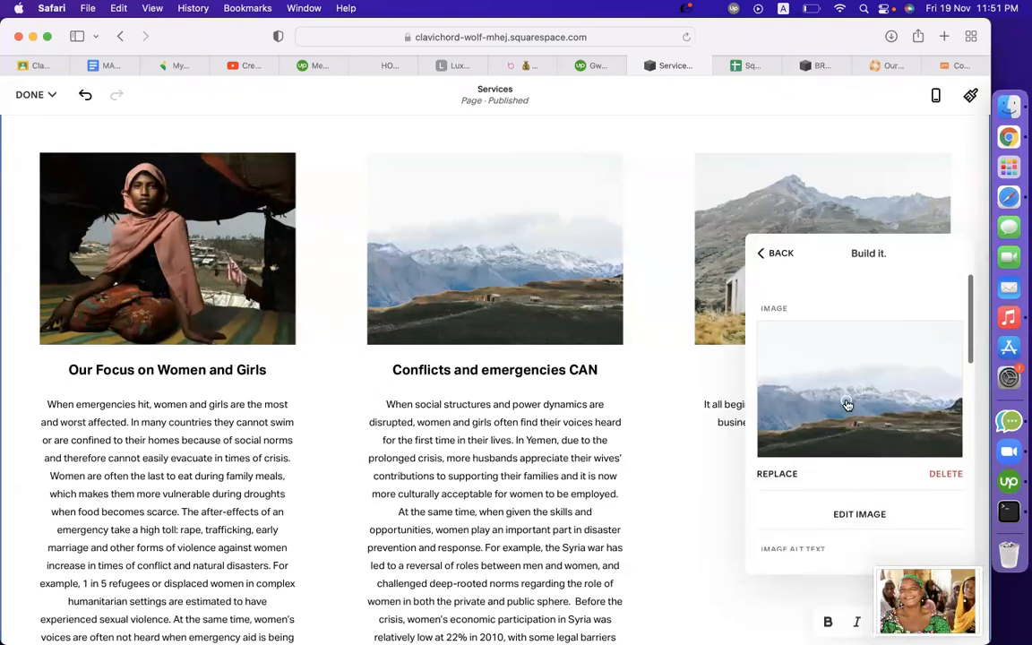
{"action": "left_click", "coordinate": [768, 475]}
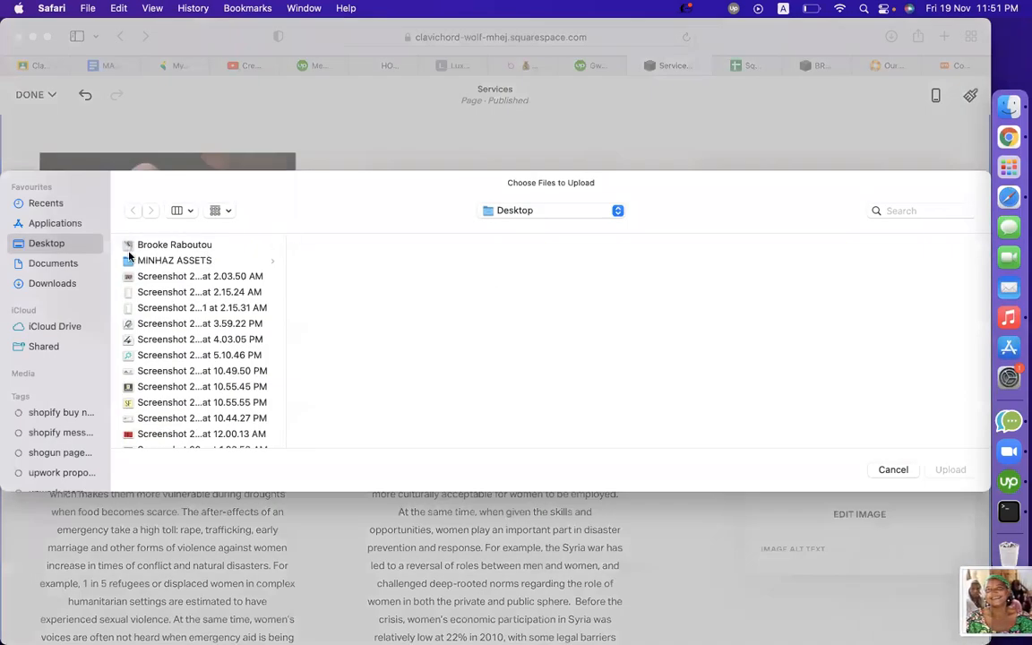
{"action": "left_click", "coordinate": [153, 307]}
{"action": "scroll", "coordinate": [171, 304], "scroll_direction": "down", "scroll_amount": 10}
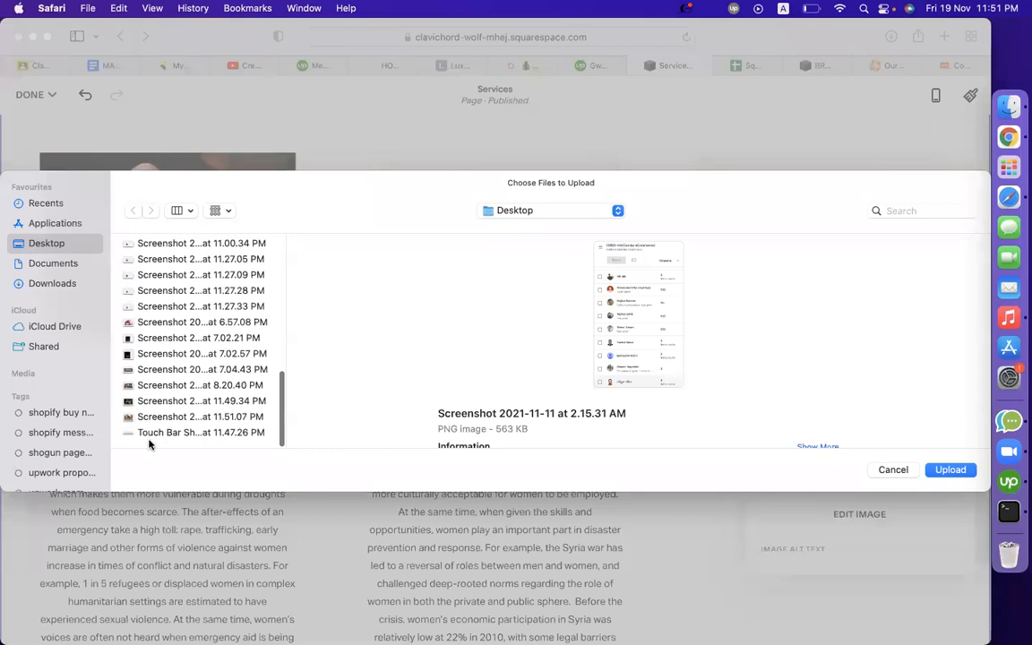
{"action": "left_click", "coordinate": [143, 417]}
{"action": "double_click", "coordinate": [143, 417]}
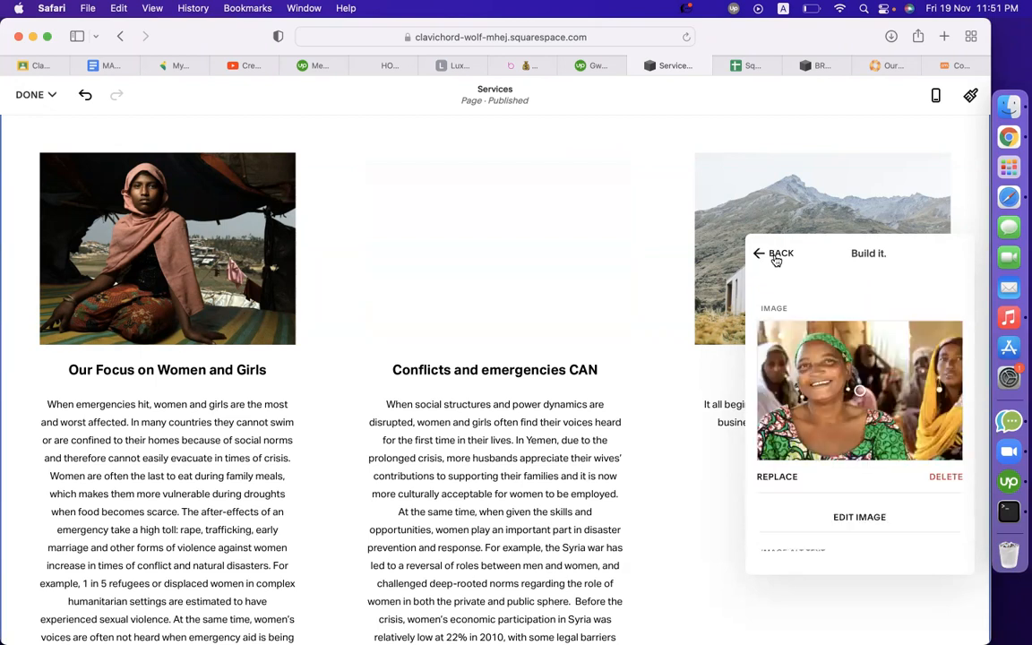
- Open the "Grow it." list item for editing and copy "men and boys are our allies to achieve gender equality" from the CARE page's third heading
{"action": "left_click", "coordinate": [776, 257]}
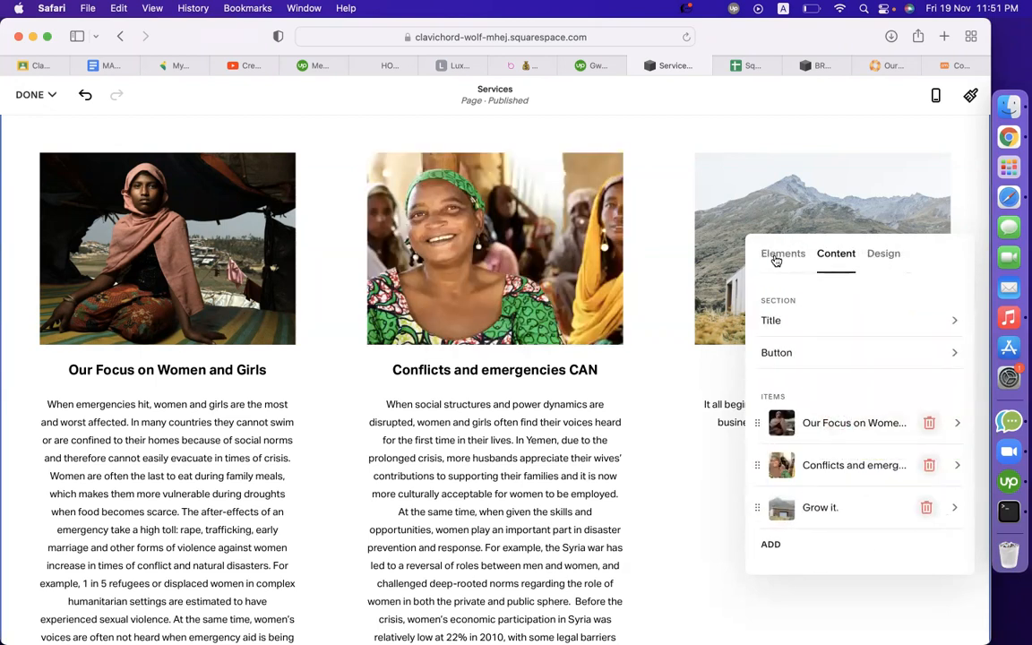
{"action": "left_click", "coordinate": [778, 508]}
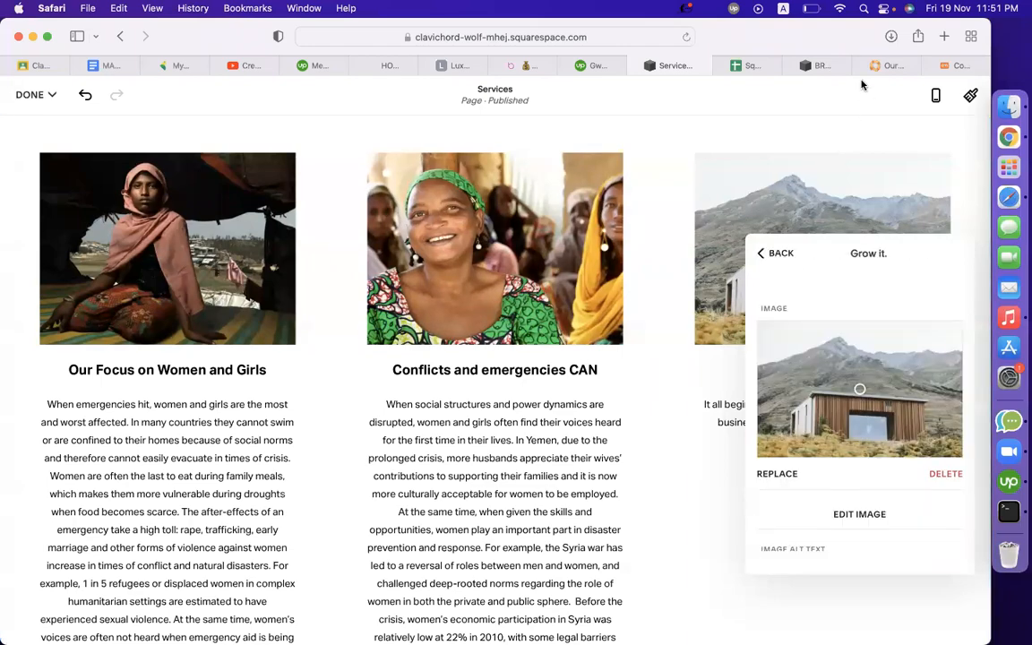
{"action": "left_click", "coordinate": [876, 65]}
{"action": "scroll", "coordinate": [753, 242], "scroll_direction": "down", "scroll_amount": 10}
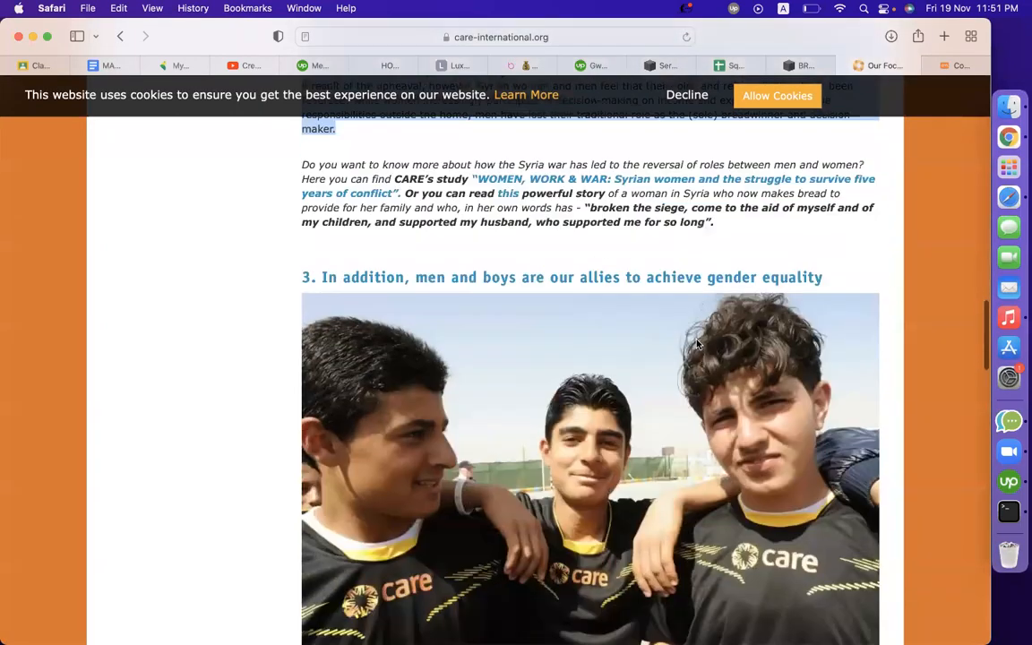
{"action": "scroll", "coordinate": [699, 344], "scroll_direction": "down", "scroll_amount": 1}
{"action": "left_click_drag", "start_coordinate": [414, 250], "coordinate": [676, 252]}
{"action": "left_click_drag", "start_coordinate": [844, 245], "coordinate": [418, 252]}
{"action": "key", "text": "super+c"}
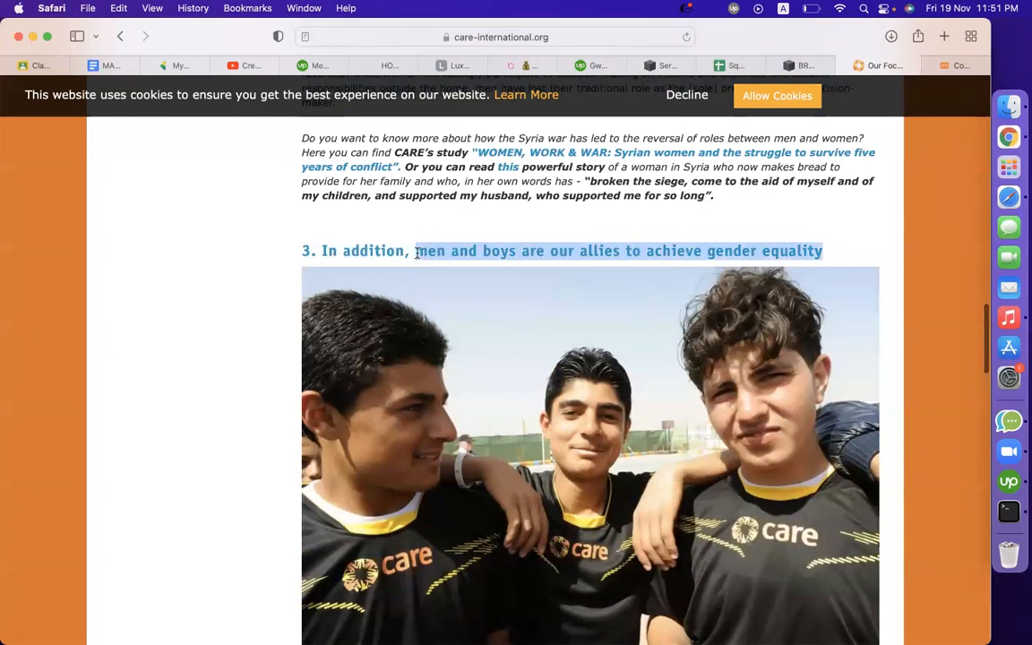
- Replace the "Grow it." list item's title in Squarespace with the copied text "men and boys are our allies to achieve gender equality"
{"action": "left_click", "coordinate": [663, 65]}
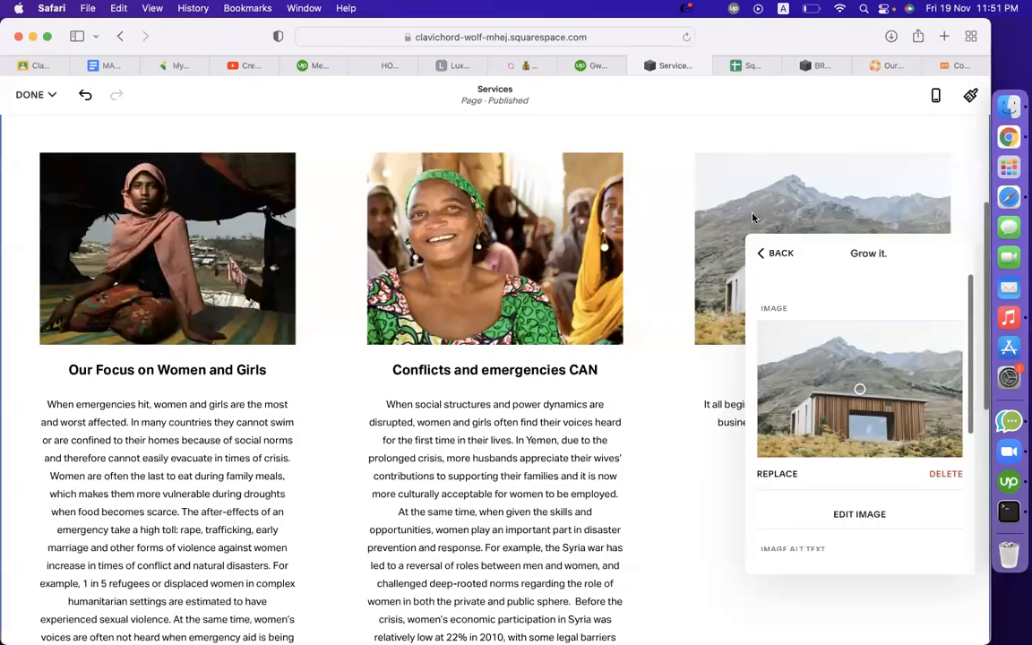
{"action": "scroll", "coordinate": [922, 484], "scroll_direction": "down", "scroll_amount": 5}
{"action": "scroll", "coordinate": [861, 448], "scroll_direction": "up", "scroll_amount": 2}
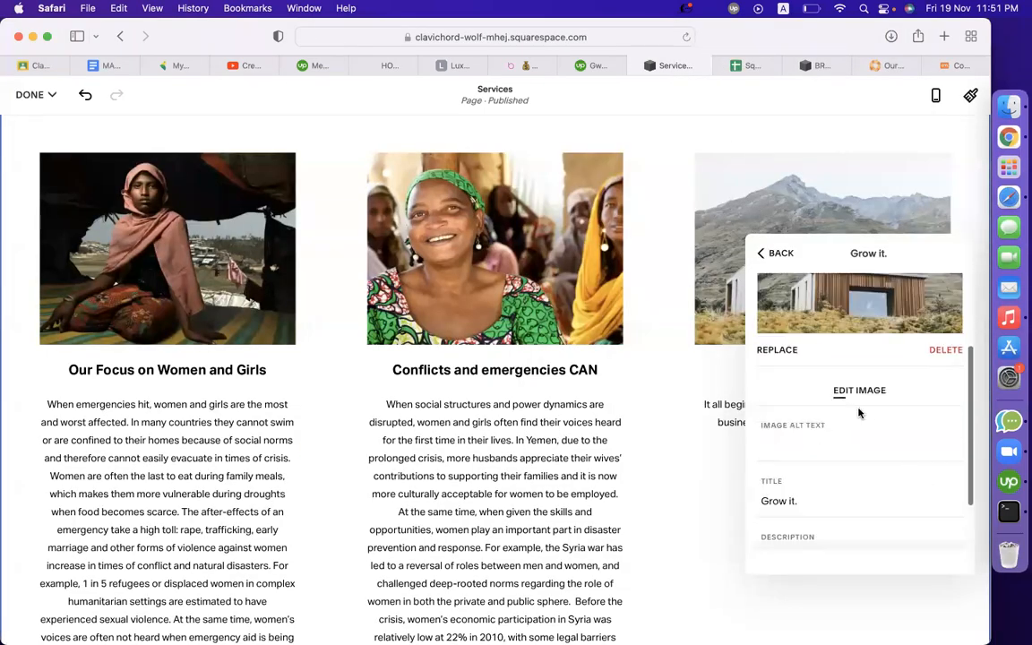
{"action": "left_click", "coordinate": [813, 499]}
{"action": "key", "text": "super+v"}
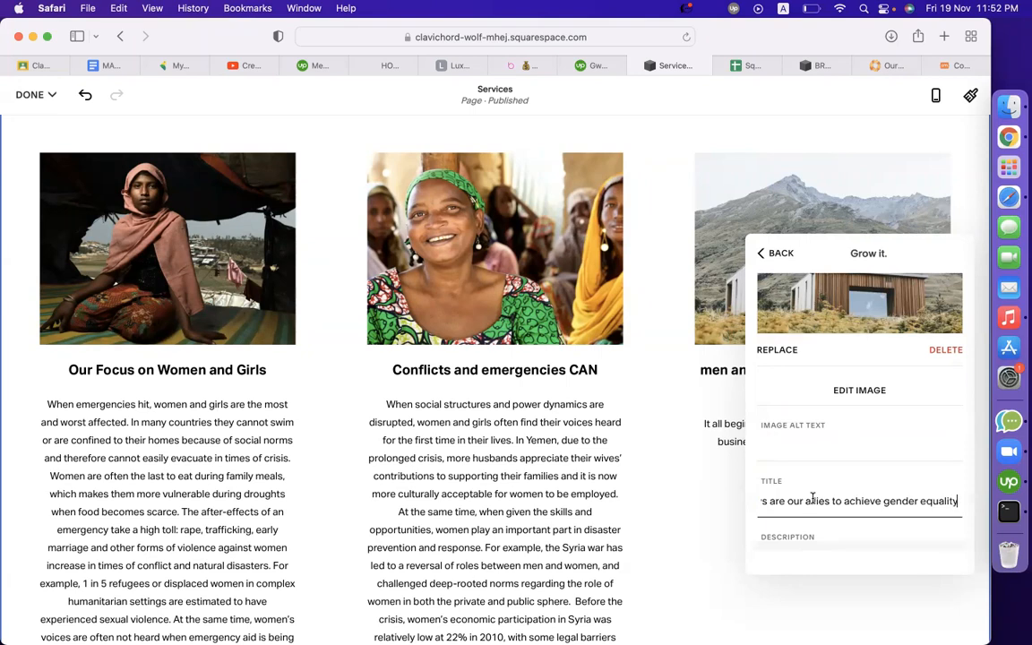
- Replace the third list item's description with the CARE page paragraph beginning "While we respond to women and girls"
{"action": "left_click", "coordinate": [885, 66]}
{"action": "scroll", "coordinate": [590, 376], "scroll_direction": "down", "scroll_amount": 10}
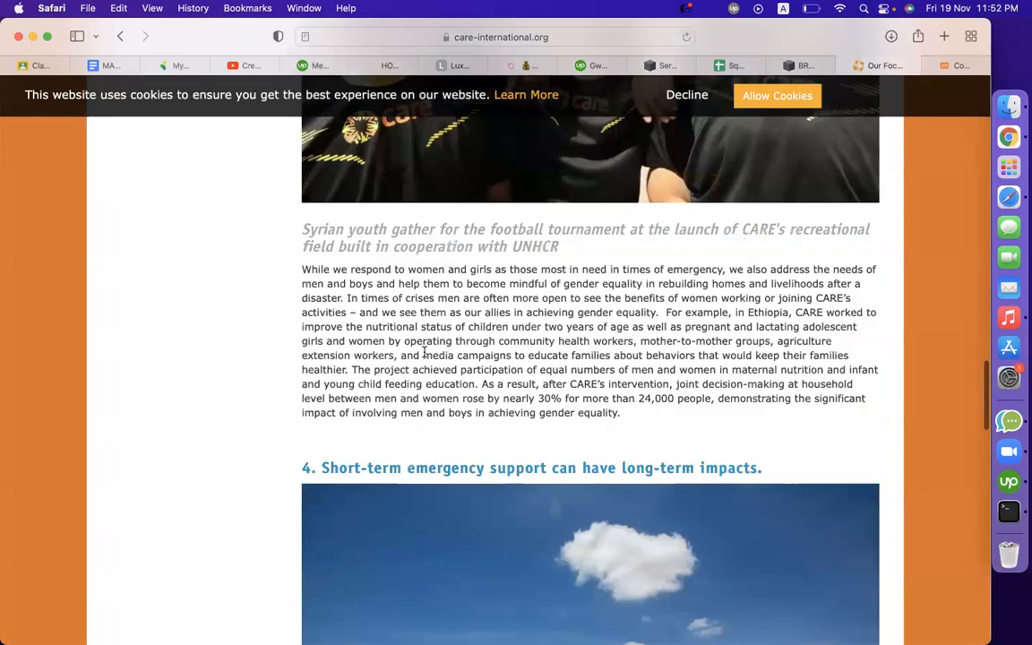
{"action": "left_click_drag", "start_coordinate": [622, 411], "coordinate": [278, 279]}
{"action": "left_click", "coordinate": [667, 65]}
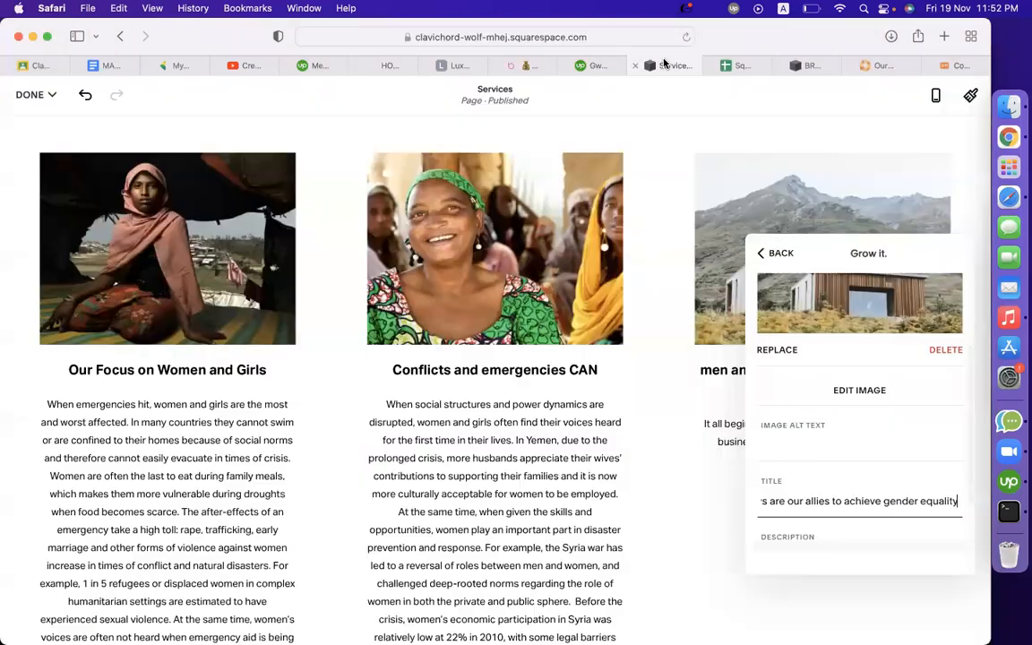
{"action": "left_click", "coordinate": [818, 475]}
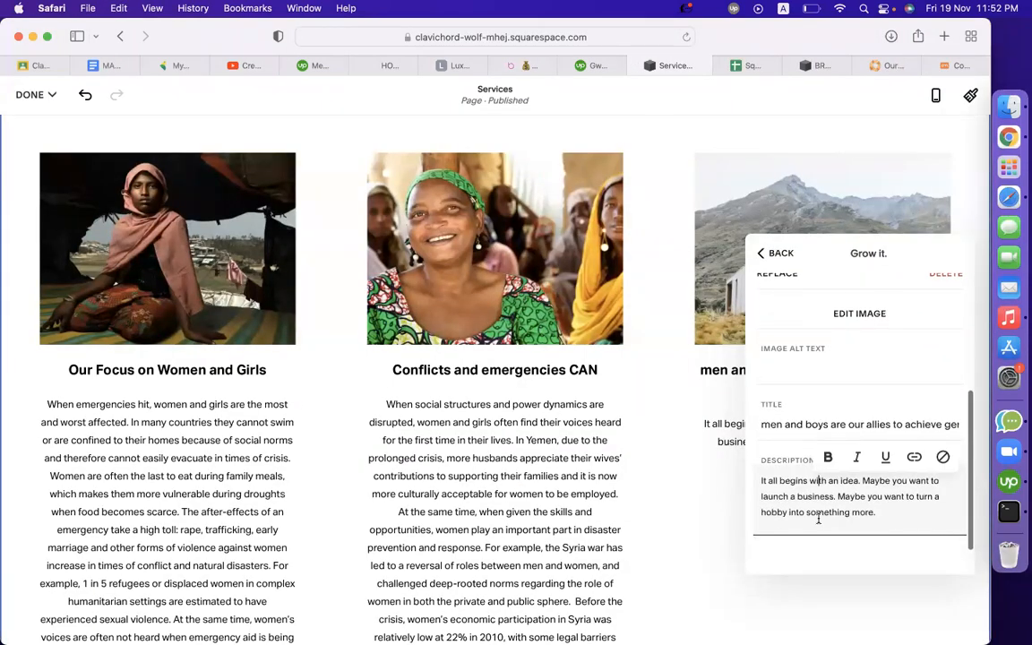
{"action": "key", "text": "super+a"}
{"action": "key", "text": "super+v"}
- Capture a screenshot of the photo under the CARE page heading "In addition, men and boys are our allies to achieve gender equality"
{"action": "scroll", "coordinate": [811, 376], "scroll_direction": "up", "scroll_amount": 10}
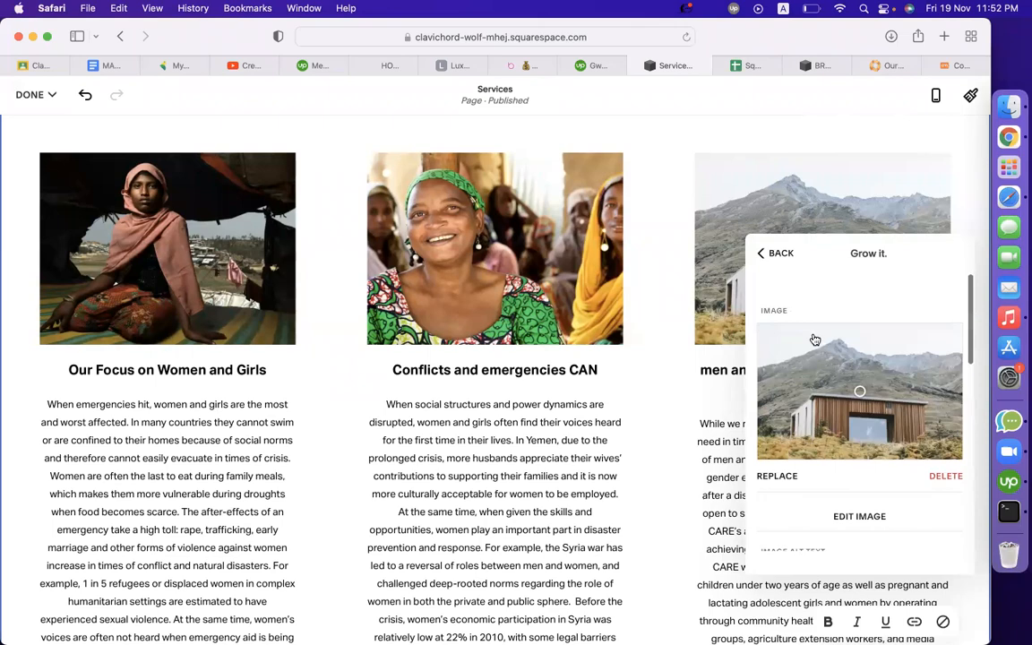
{"action": "left_click", "coordinate": [884, 65]}
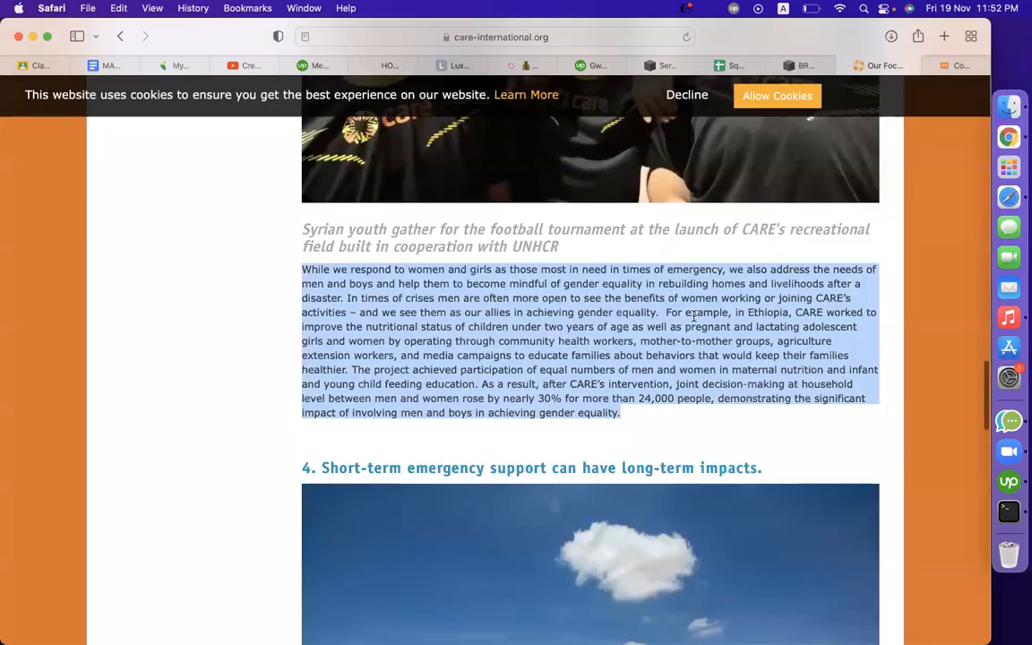
{"action": "scroll", "coordinate": [695, 320], "scroll_direction": "up", "scroll_amount": 5}
{"action": "key", "text": "super+shift+5"}
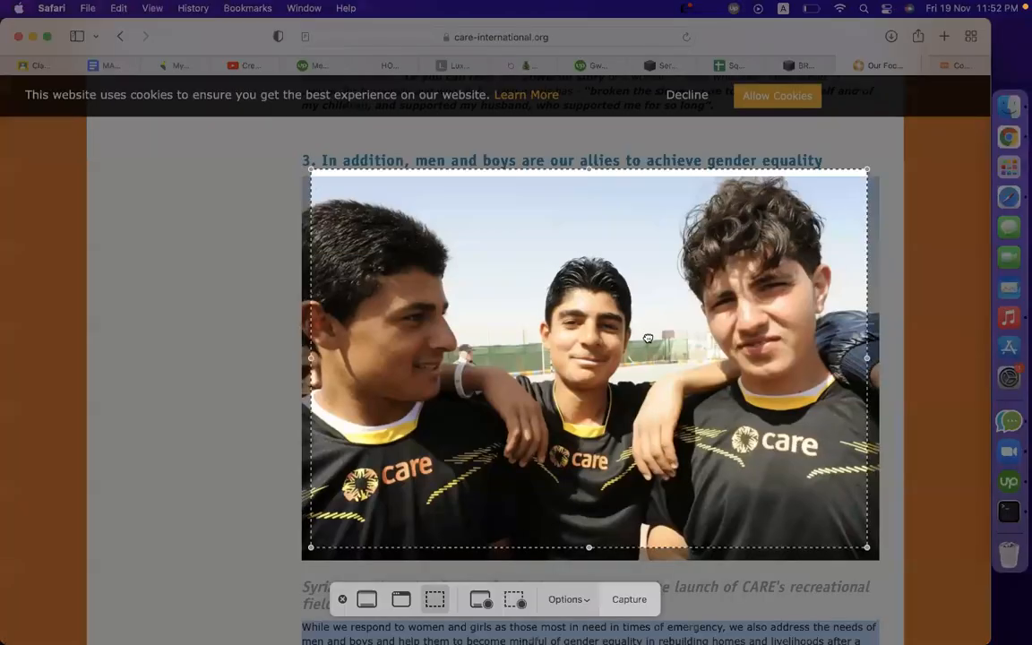
{"action": "left_click", "coordinate": [629, 599]}
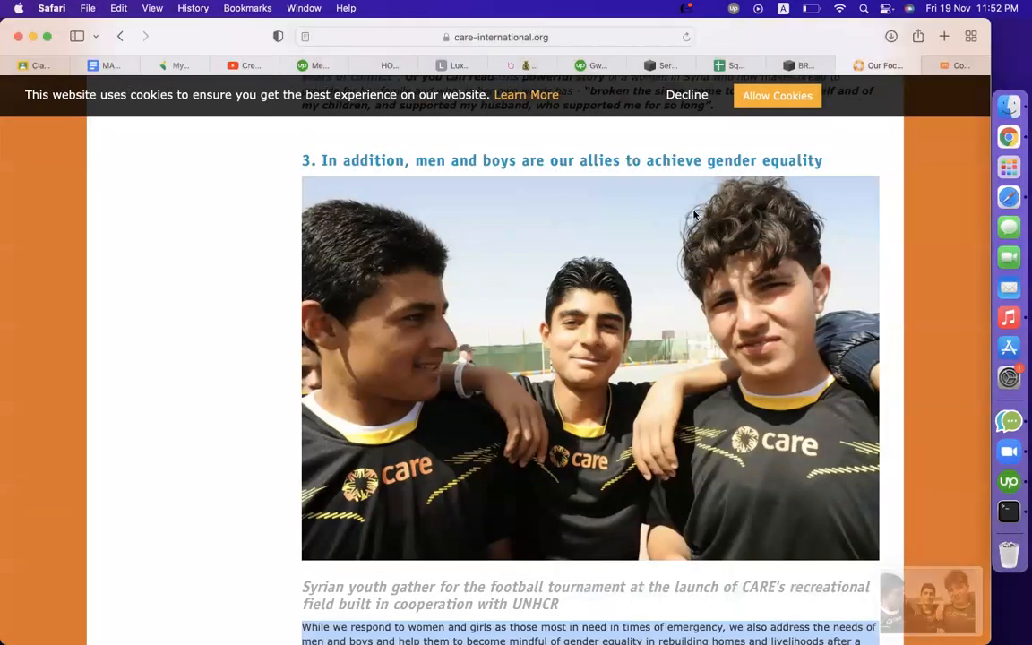
- Replace the third list item's image in Squarespace with the Desktop screenshot taken at 11.52.16 PM and close the content editor
{"action": "left_click", "coordinate": [667, 65]}
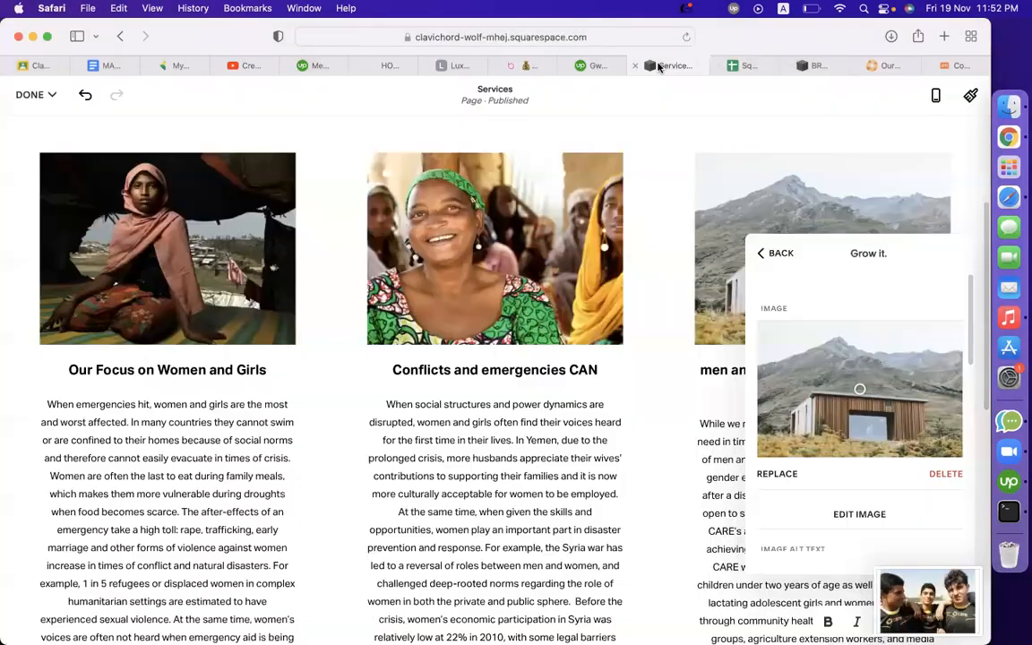
{"action": "left_click", "coordinate": [778, 473]}
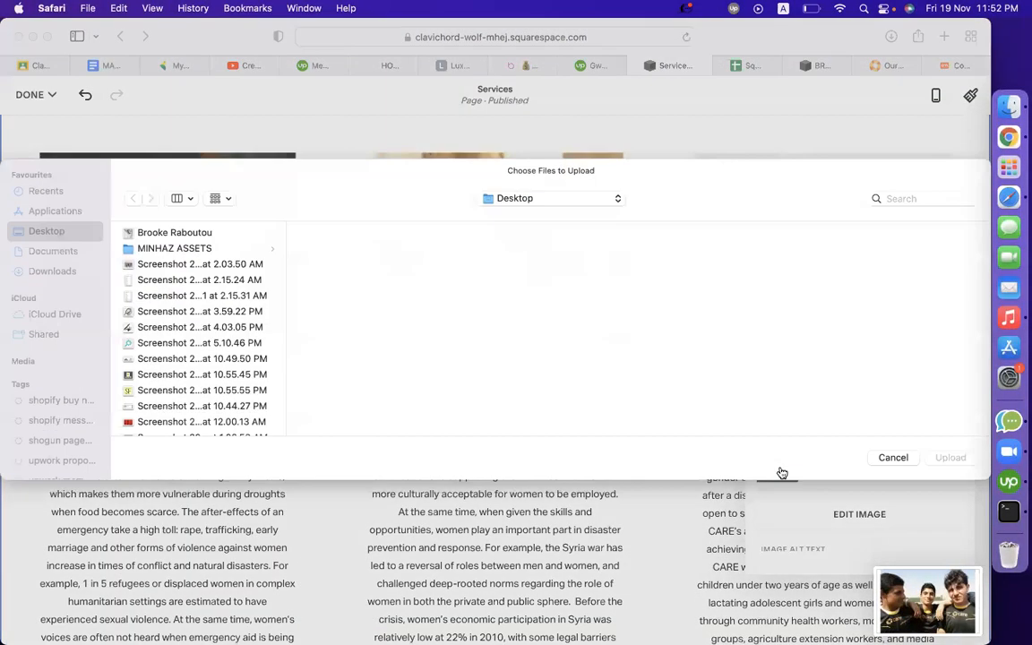
{"action": "left_click", "coordinate": [226, 293]}
{"action": "scroll", "coordinate": [224, 291], "scroll_direction": "down", "scroll_amount": 12}
{"action": "scroll", "coordinate": [224, 291], "scroll_direction": "up", "scroll_amount": 12}
{"action": "scroll", "coordinate": [170, 429], "scroll_direction": "down", "scroll_amount": 9}
{"action": "scroll", "coordinate": [155, 437], "scroll_direction": "down", "scroll_amount": 3}
{"action": "left_click", "coordinate": [151, 433]}
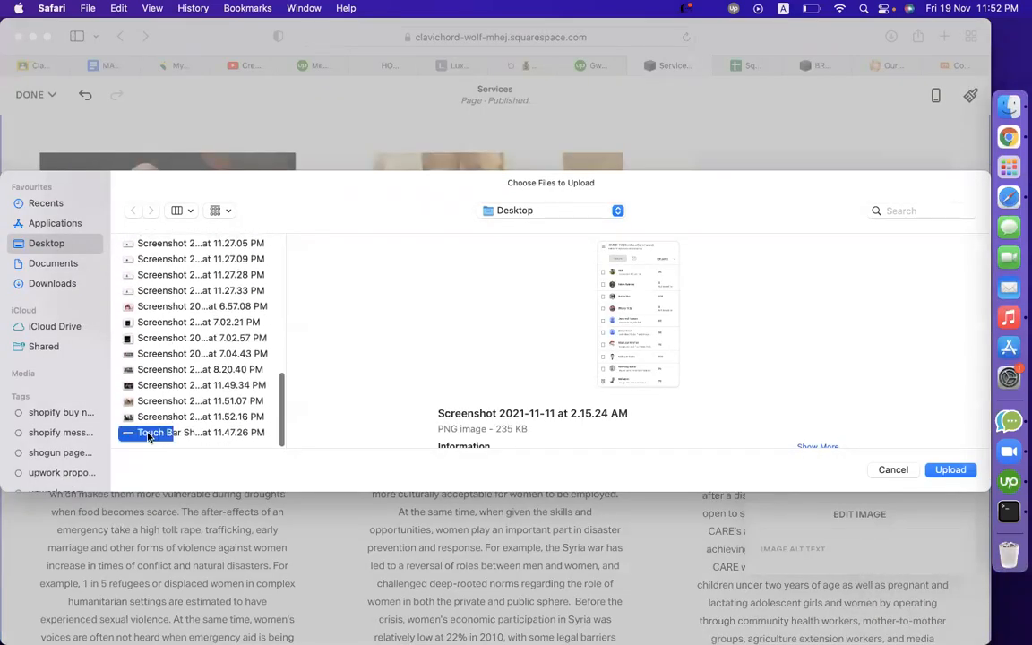
{"action": "key", "text": "Up"}
{"action": "key", "text": "Return"}
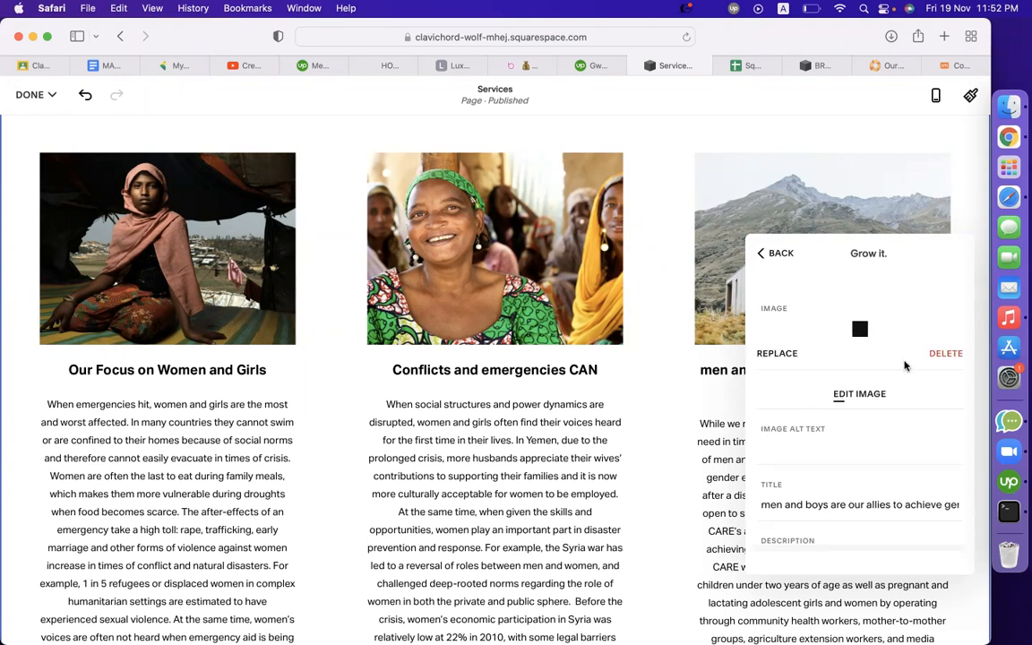
{"action": "left_click", "coordinate": [778, 253]}
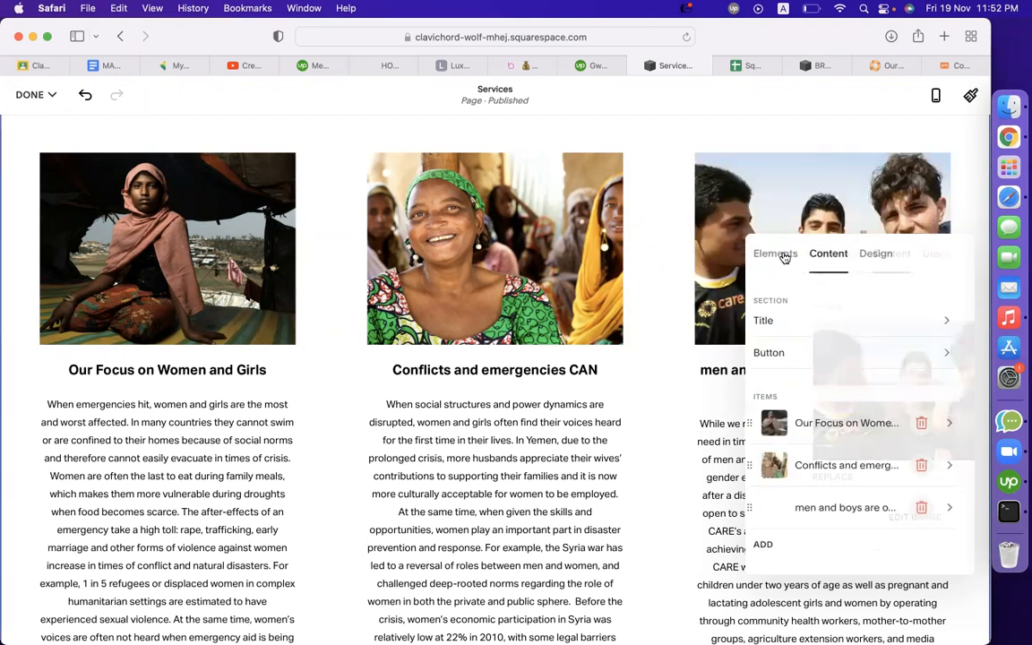
{"action": "left_click", "coordinate": [626, 451]}
- Review the color themes offered for the list section
{"action": "scroll", "coordinate": [626, 451], "scroll_direction": "down", "scroll_amount": 10}
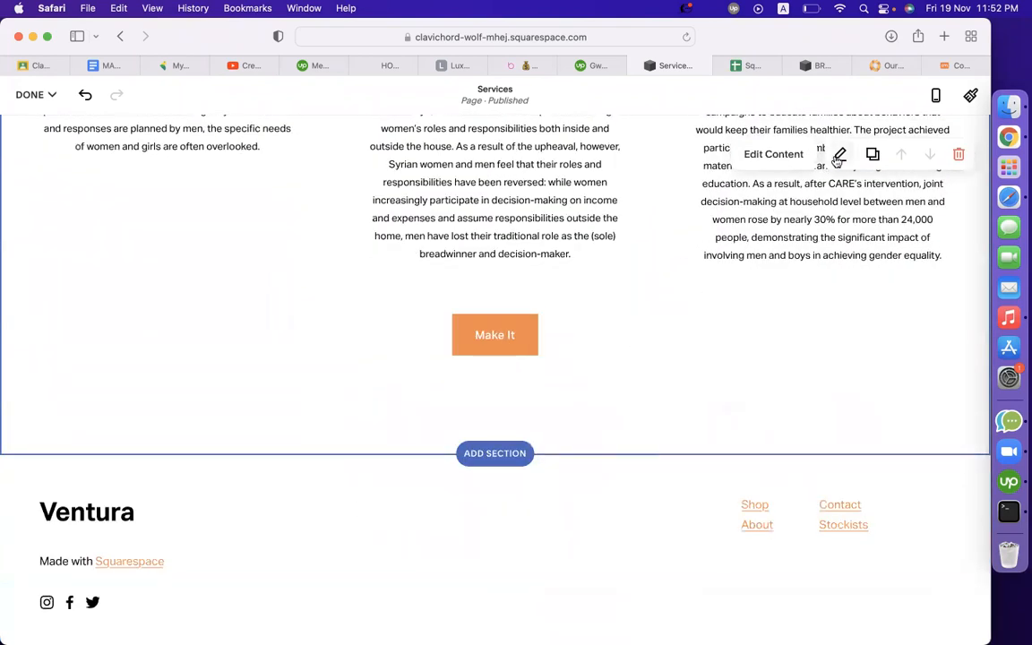
{"action": "left_click", "coordinate": [839, 156]}
{"action": "left_click", "coordinate": [846, 135]}
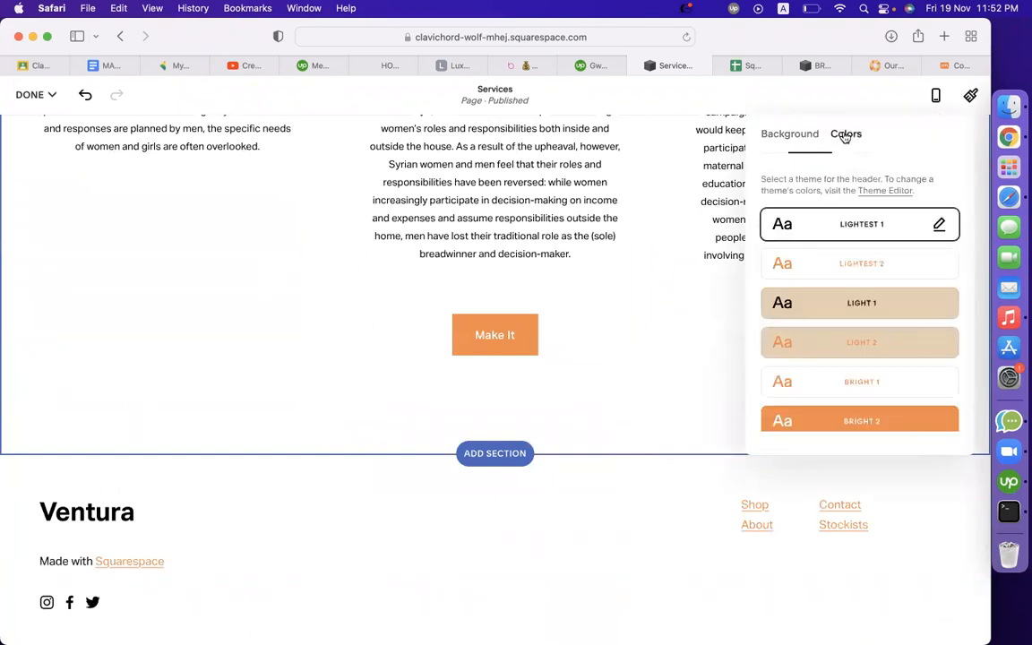
{"action": "left_click", "coordinate": [636, 309]}
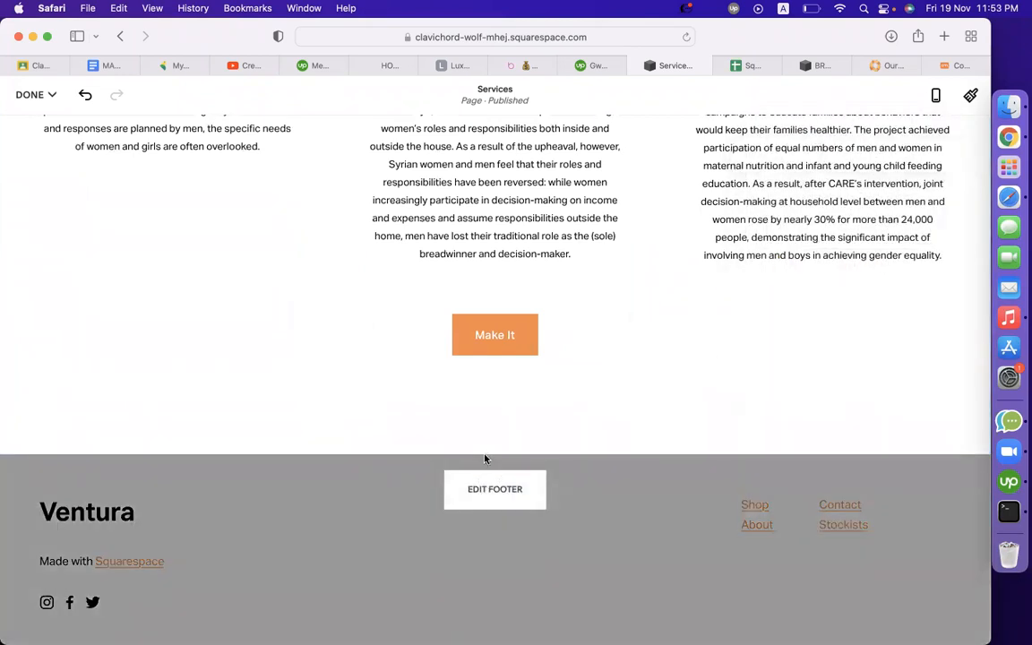
- Add a Pricing section with two side-by-side options, $10 and $20, between the list section and the footer
{"action": "left_click", "coordinate": [499, 454]}
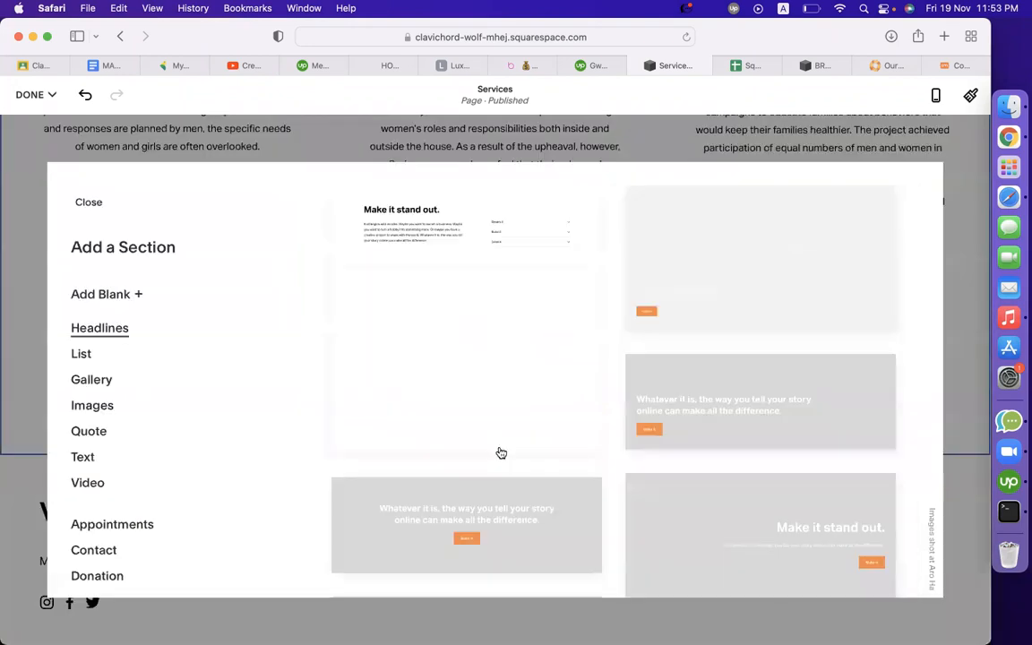
{"action": "scroll", "coordinate": [126, 532], "scroll_direction": "down", "scroll_amount": 8}
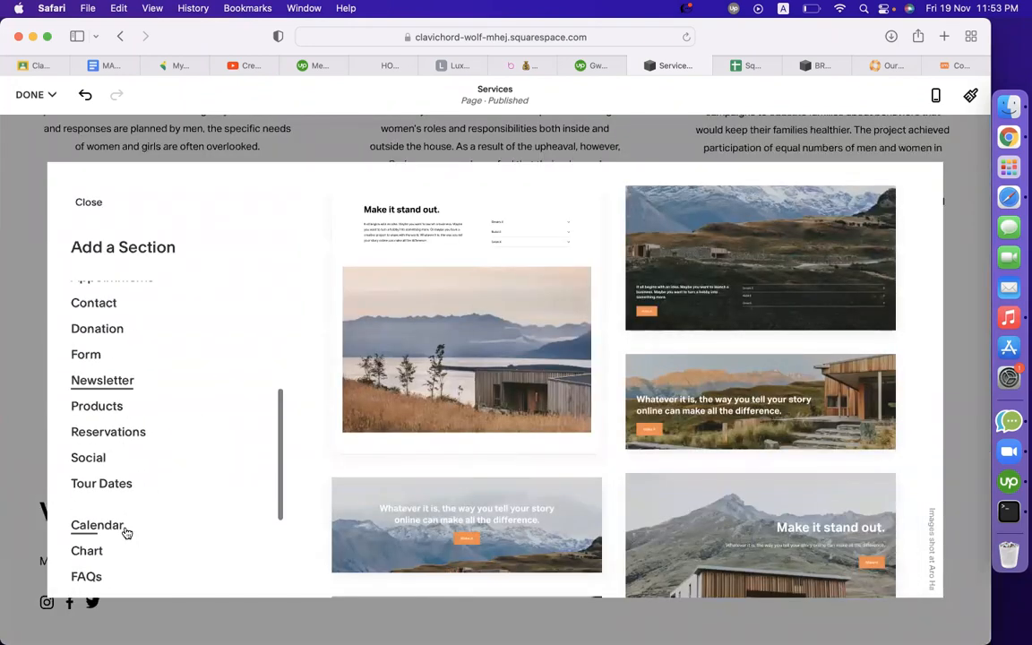
{"action": "scroll", "coordinate": [126, 527], "scroll_direction": "down", "scroll_amount": 5}
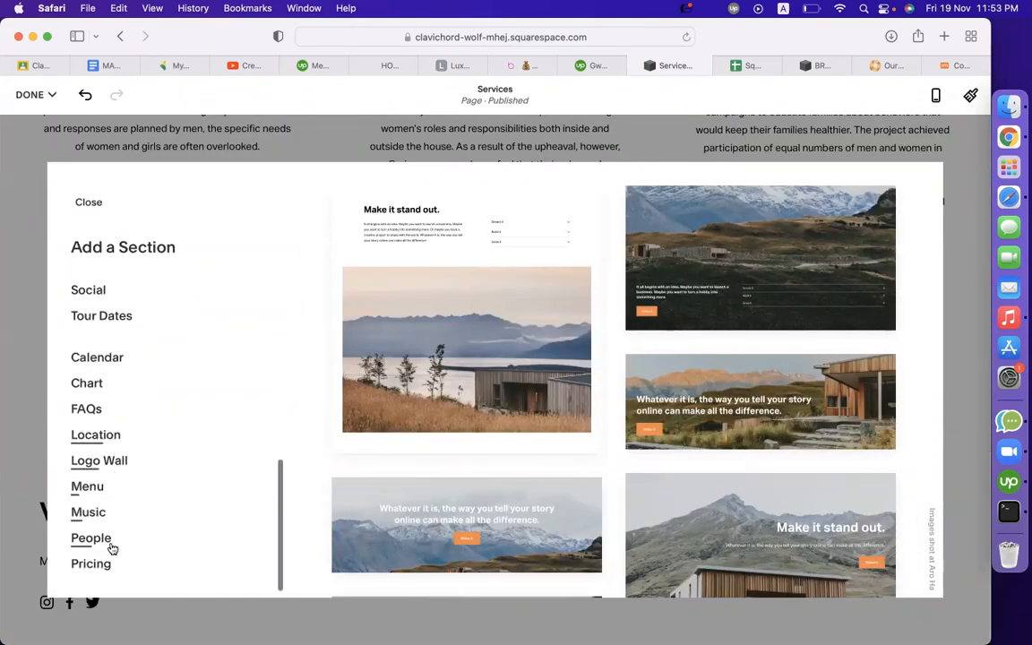
{"action": "left_click", "coordinate": [101, 566]}
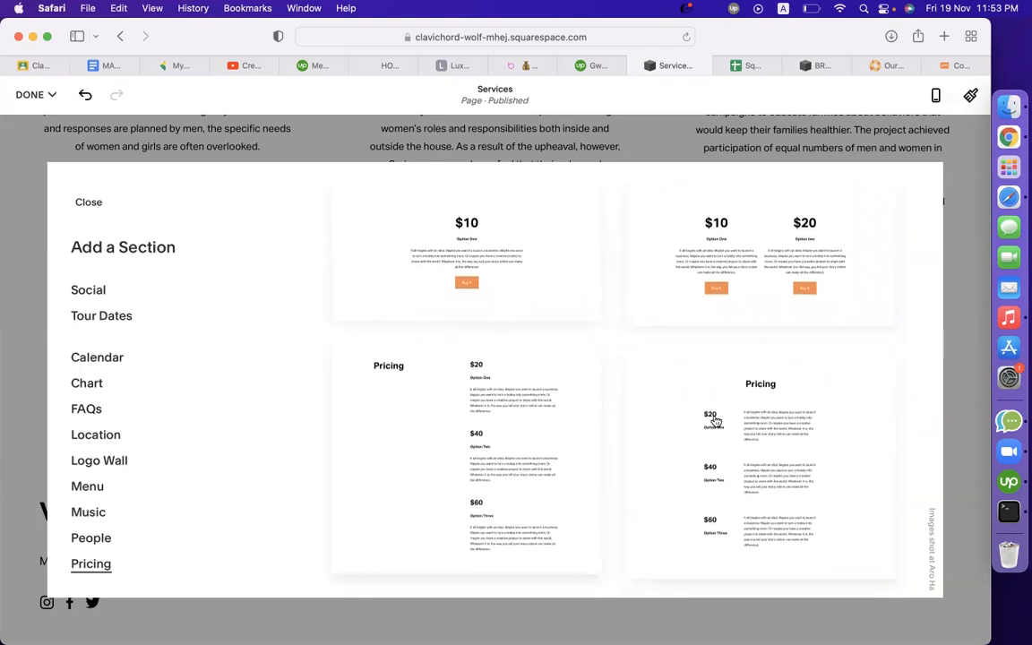
{"action": "left_click", "coordinate": [735, 227]}
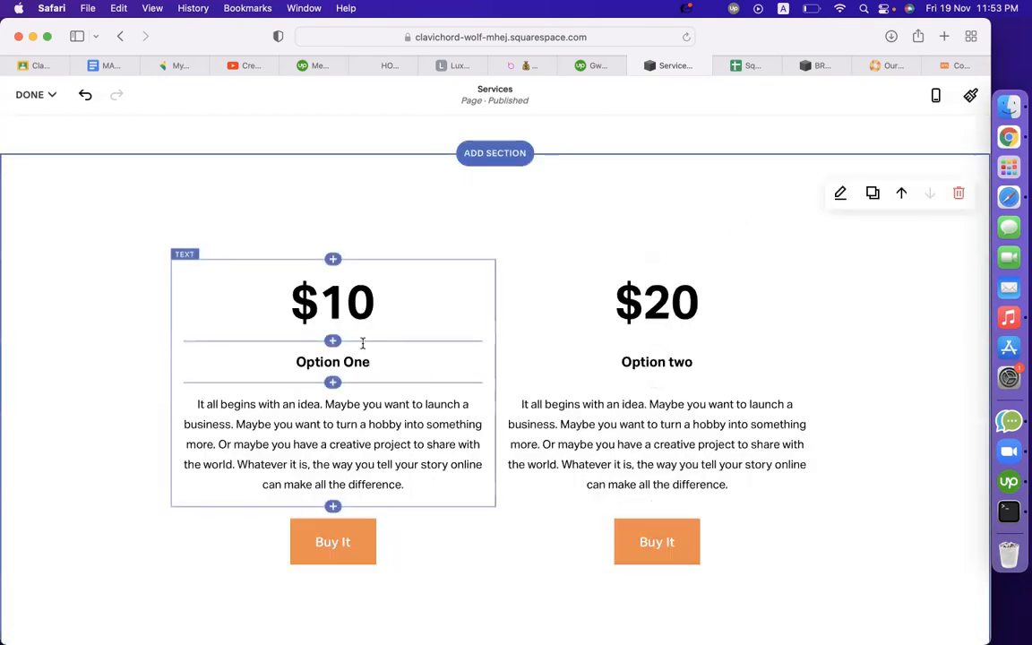
- Rename the $10 plan's "Option One" label to "1 month"
{"action": "left_click", "coordinate": [335, 304]}
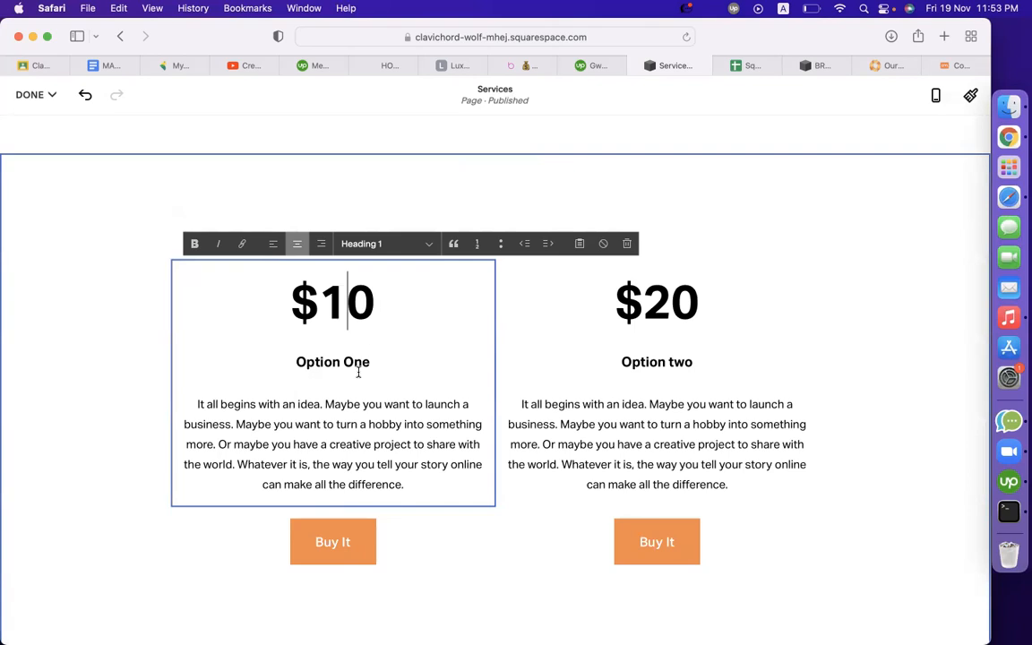
{"action": "triple_click", "coordinate": [352, 362]}
{"action": "type", "text": "1 month"}
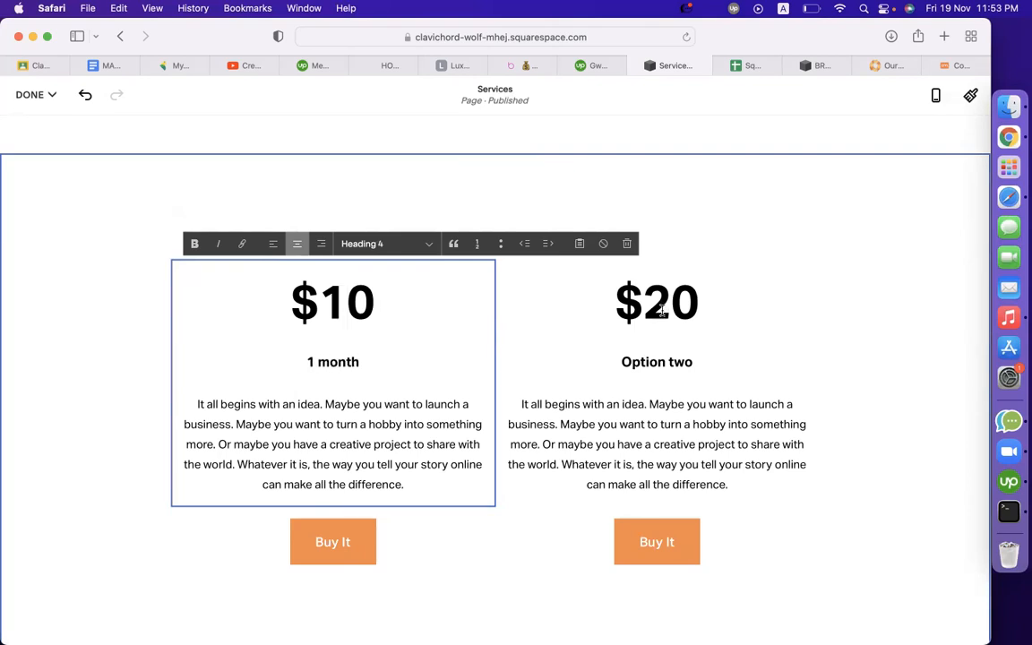
- Set the second pricing option's price to $40 and its label to "6 months"
{"action": "left_click", "coordinate": [660, 305]}
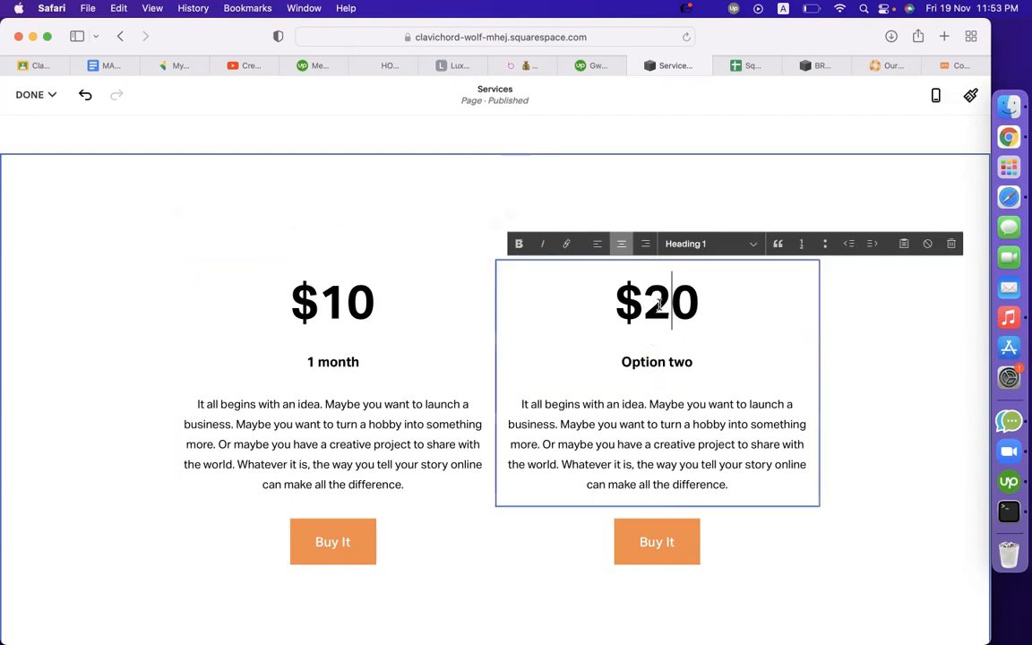
{"action": "key", "text": "shift+Left"}
{"action": "type", "text": "4"}
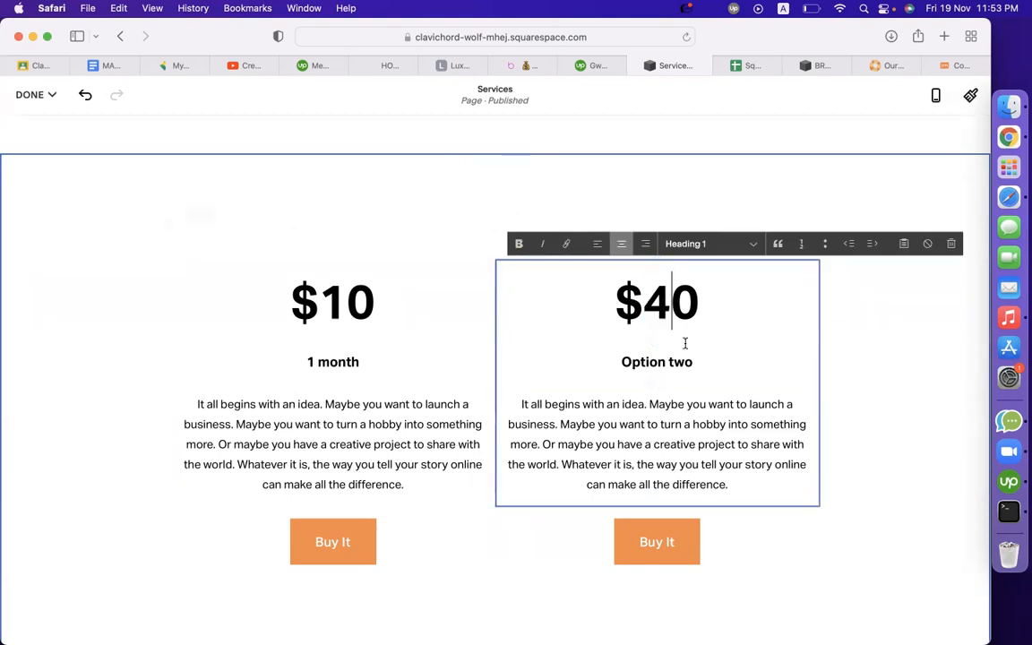
{"action": "left_click_drag", "start_coordinate": [703, 362], "coordinate": [592, 359]}
{"action": "type", "text": "6 months"}
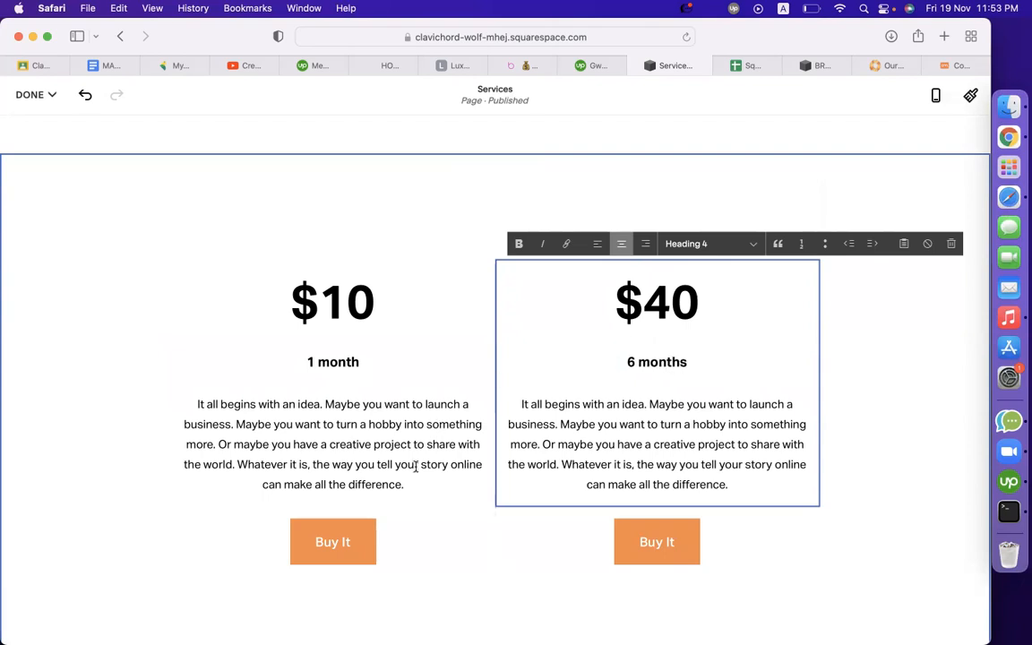
- Append "Auto renew." to the end of the $10 plan's description
{"action": "left_click", "coordinate": [367, 460]}
{"action": "left_click_drag", "start_coordinate": [390, 487], "coordinate": [195, 405]}
{"action": "left_click", "coordinate": [247, 419]}
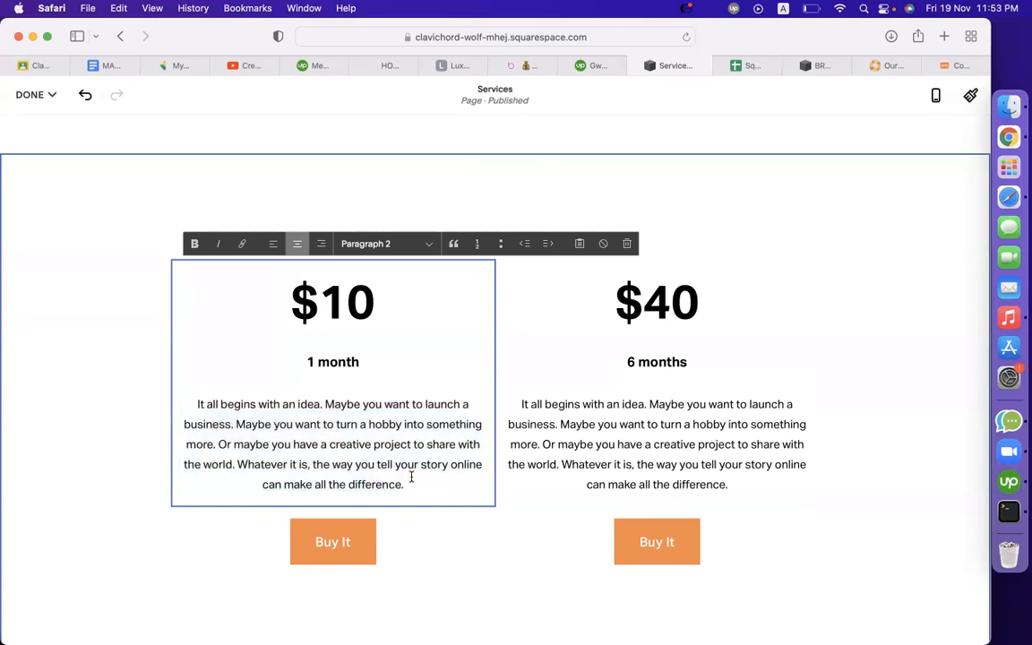
{"action": "type", "text": "ren"}
{"action": "key", "text": "BackSpace"}
{"action": "key", "text": "BackSpace"}
{"action": "key", "text": "BackSpace"}
{"action": "key", "text": "BackSpace"}
{"action": "type", "text": "Auto r"}
{"action": "key", "text": "BackSpace"}
{"action": "type", "text": "renw"}
{"action": "key", "text": "BackSpace"}
{"action": "type", "text": "ew ."}
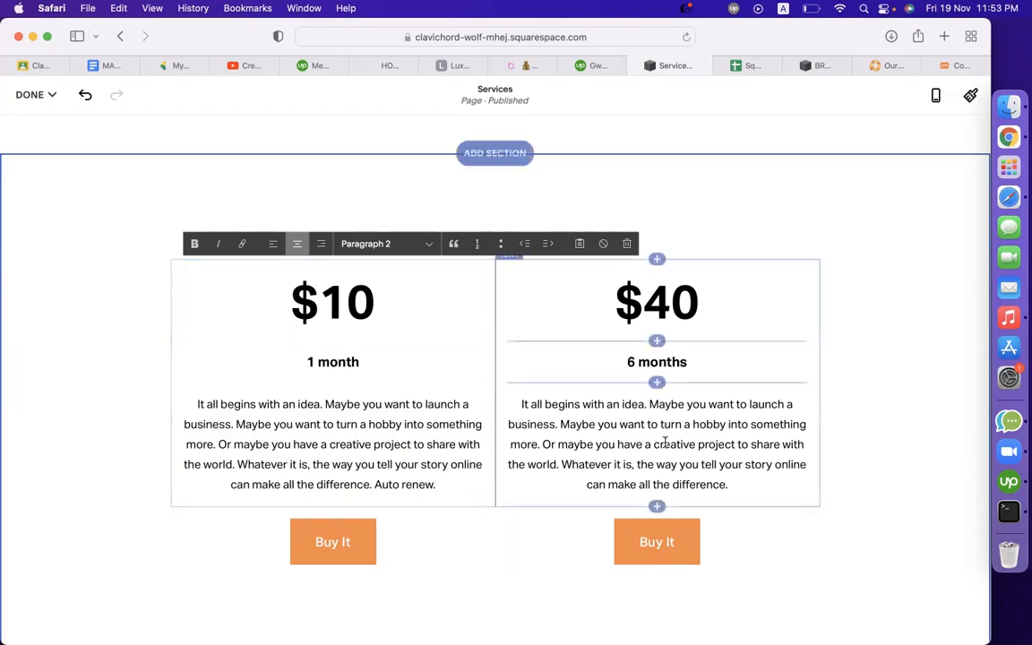
{"action": "left_click", "coordinate": [456, 536]}
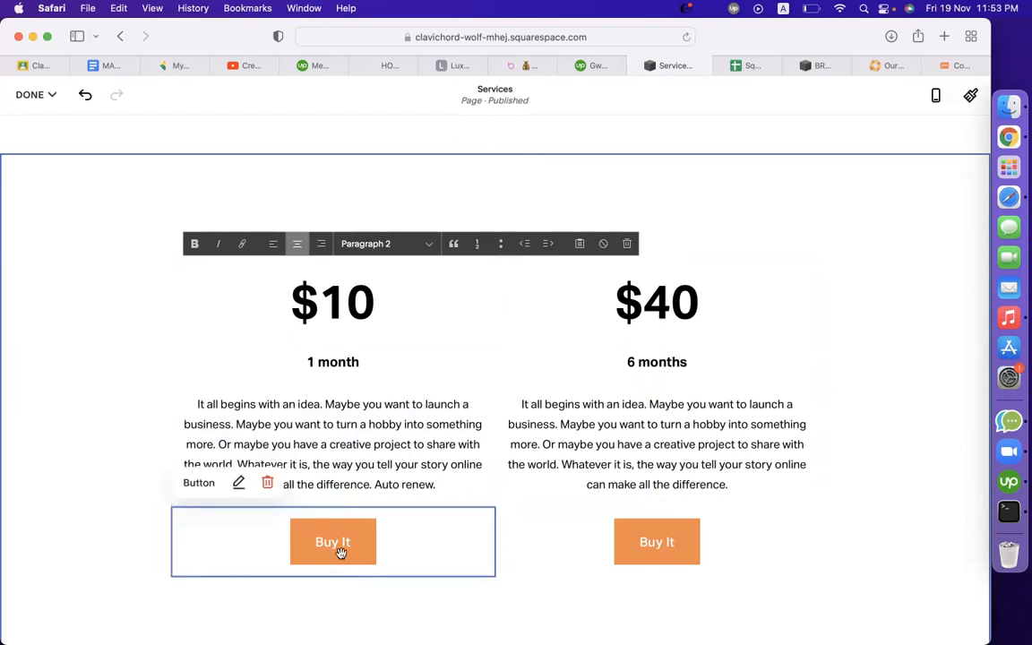
- Examine the text, link and design settings of the $10 plan's Buy It button without changing them
{"action": "left_click", "coordinate": [244, 491]}
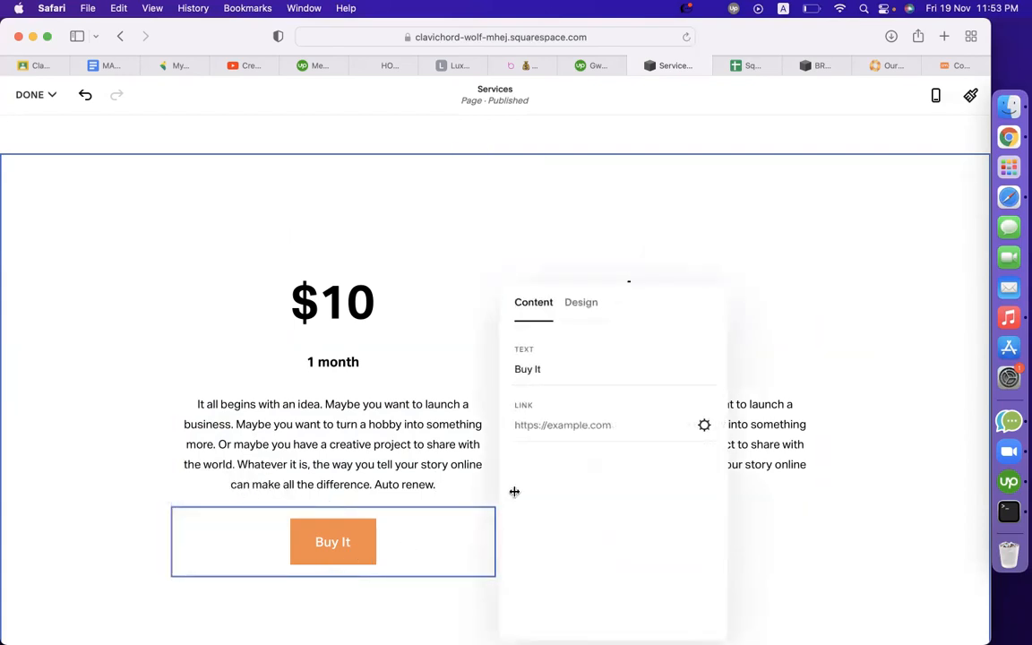
{"action": "left_click", "coordinate": [549, 423]}
{"action": "left_click", "coordinate": [542, 308]}
{"action": "left_click", "coordinate": [541, 430]}
{"action": "left_click", "coordinate": [134, 426]}
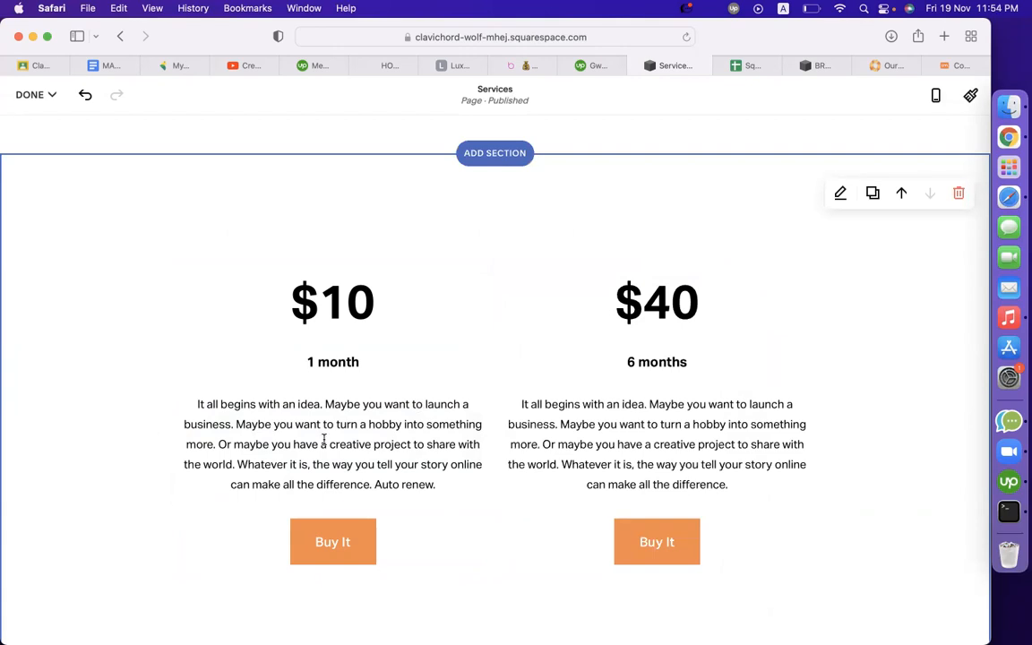
{"action": "scroll", "coordinate": [591, 448], "scroll_direction": "down", "scroll_amount": 3}
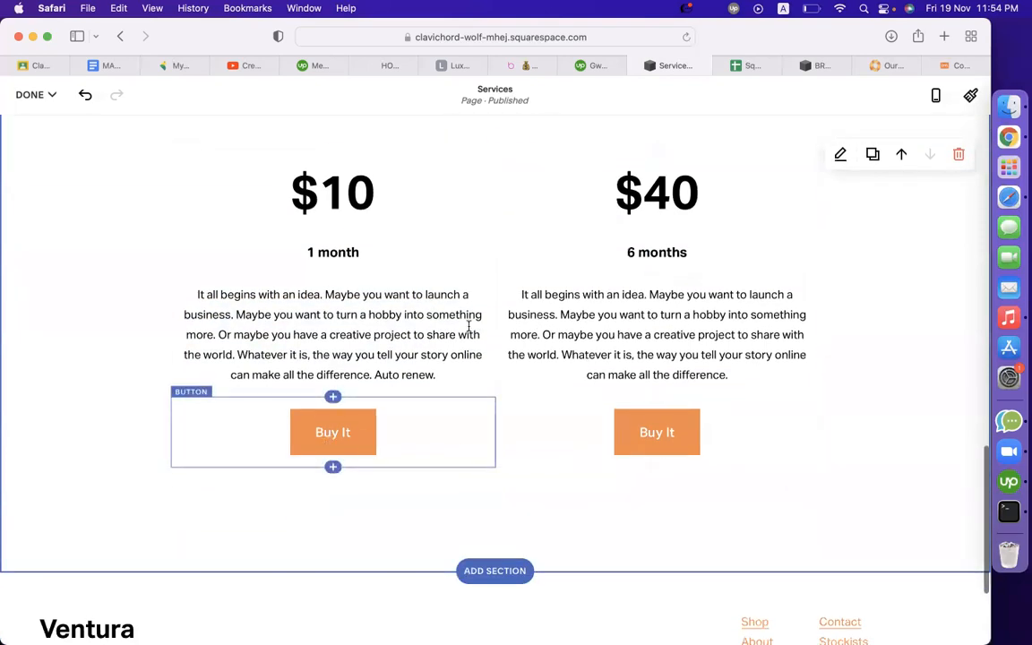
{"action": "scroll", "coordinate": [589, 325], "scroll_direction": "up", "scroll_amount": 1}
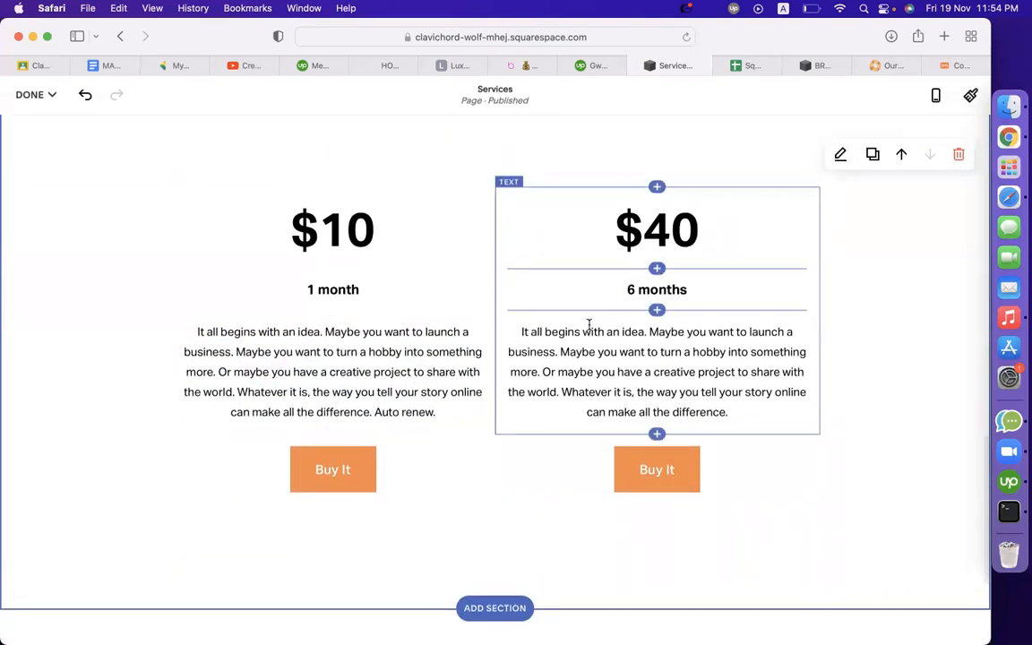
{"action": "left_click", "coordinate": [239, 460]}
{"action": "left_click", "coordinate": [238, 413]}
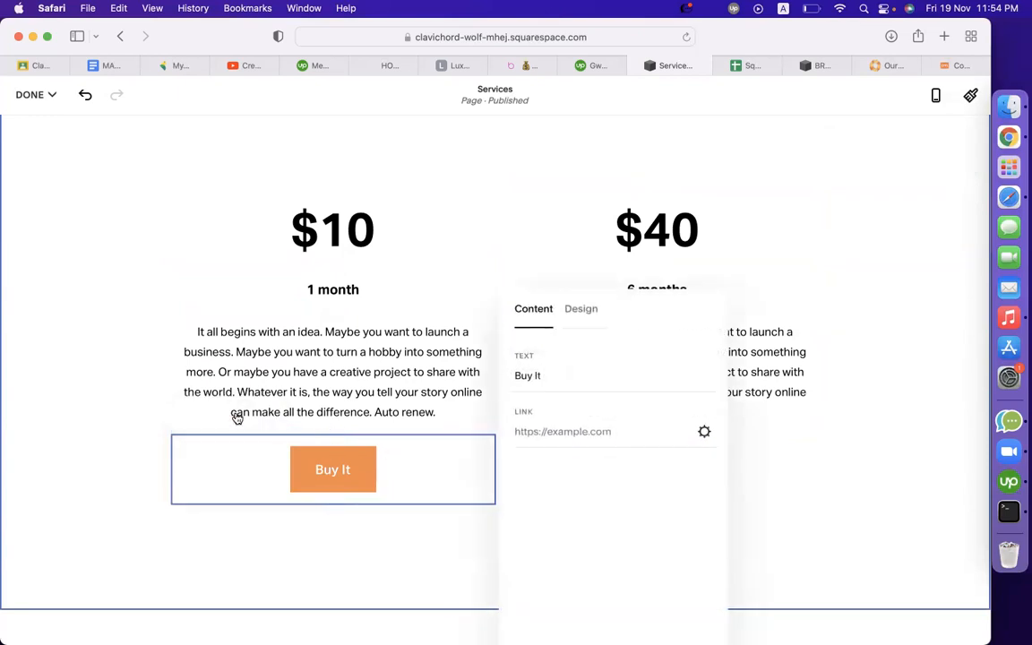
{"action": "left_click", "coordinate": [578, 315]}
{"action": "left_click", "coordinate": [542, 309]}
{"action": "left_click", "coordinate": [579, 433]}
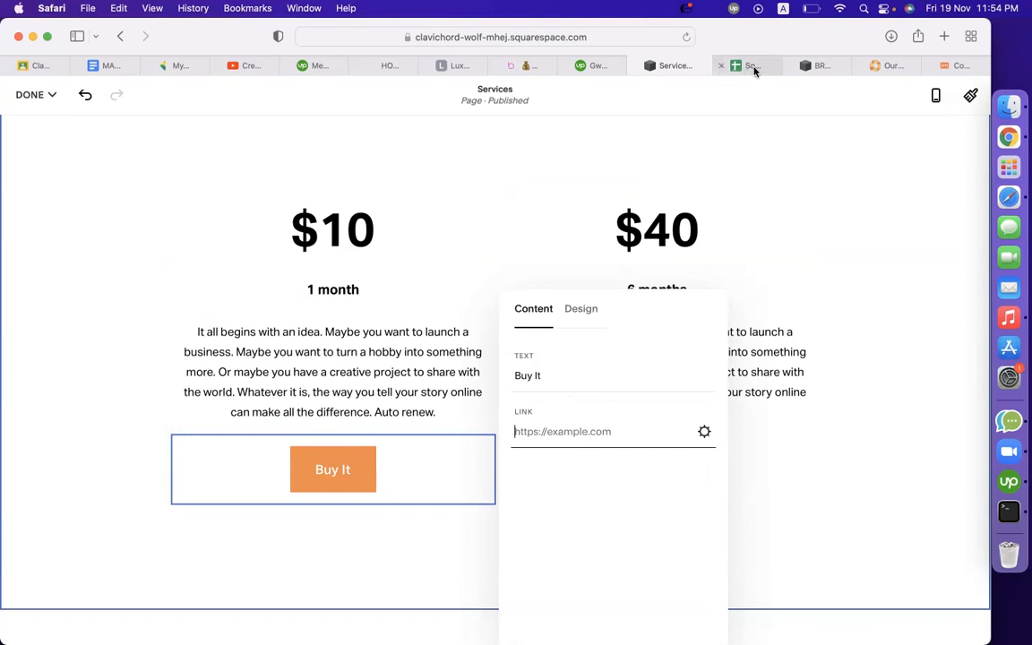
{"action": "left_click", "coordinate": [885, 378]}
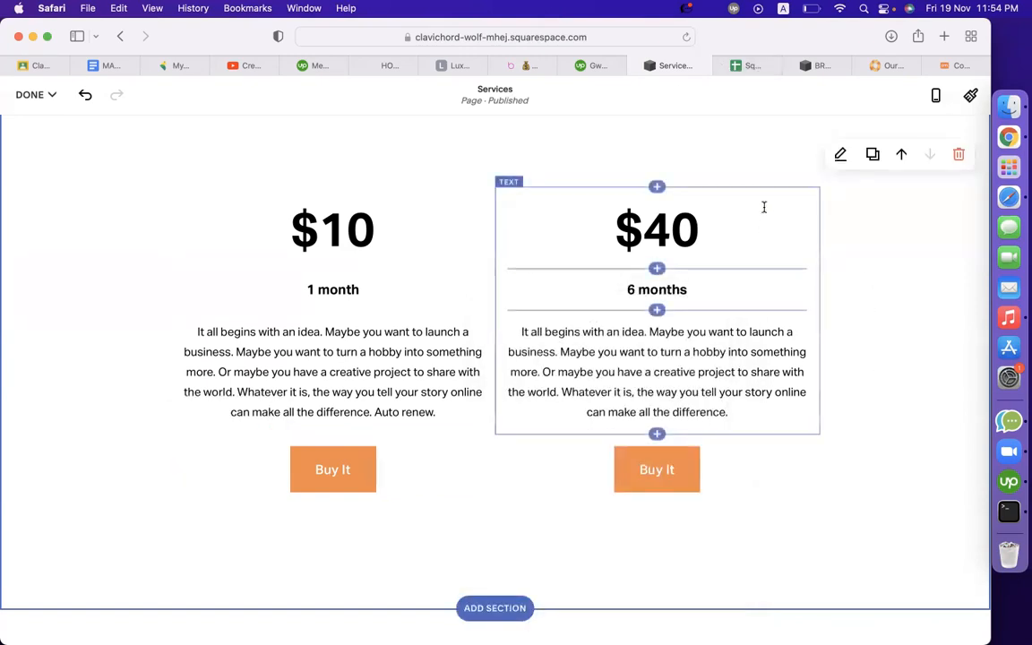
- Switch to the browser tab showing the site's SEO settings, go back to the site's page list and view the Event page
{"action": "left_click", "coordinate": [824, 65]}
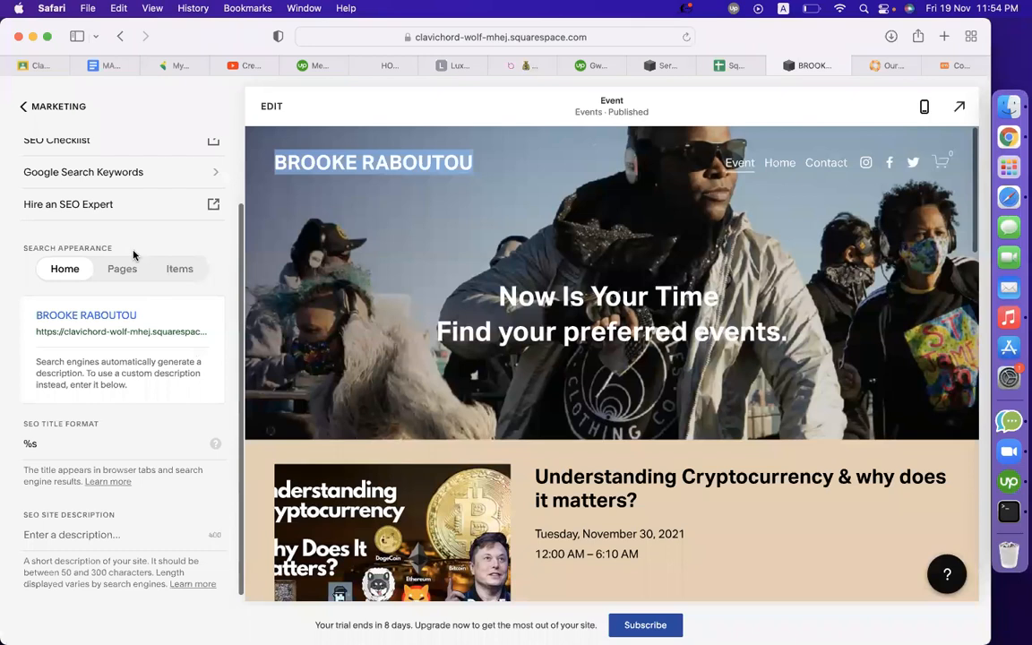
{"action": "left_click", "coordinate": [48, 107]}
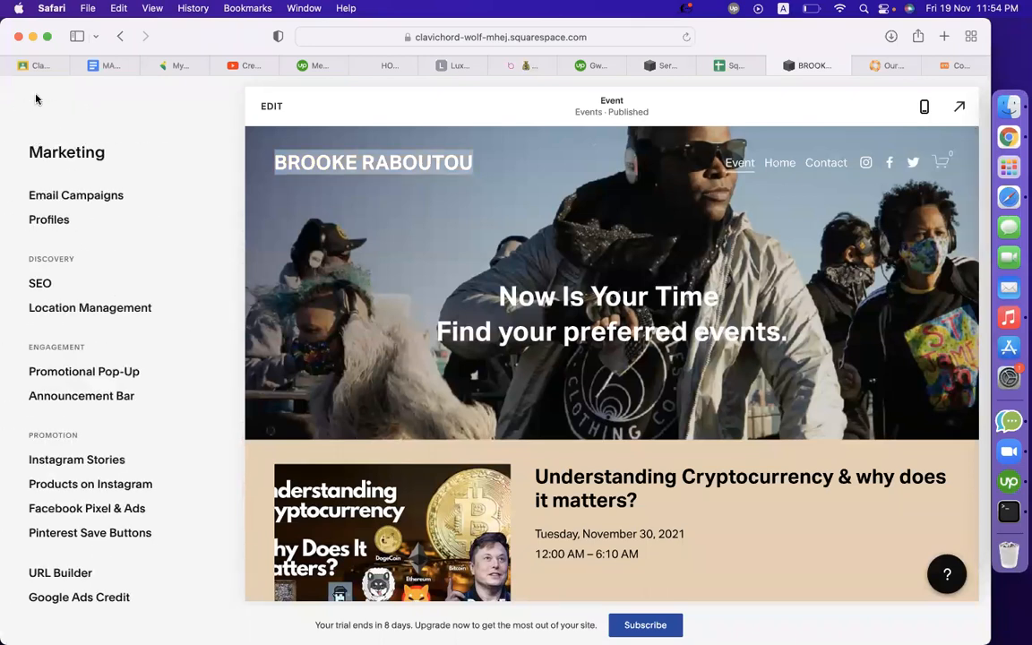
{"action": "left_click", "coordinate": [18, 99]}
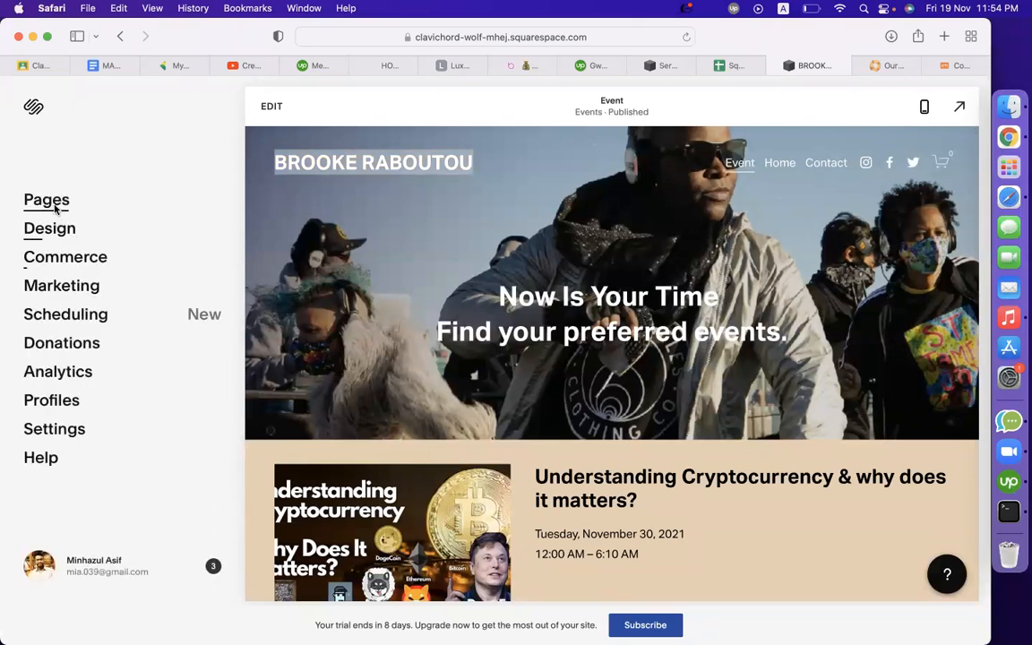
{"action": "left_click", "coordinate": [49, 202]}
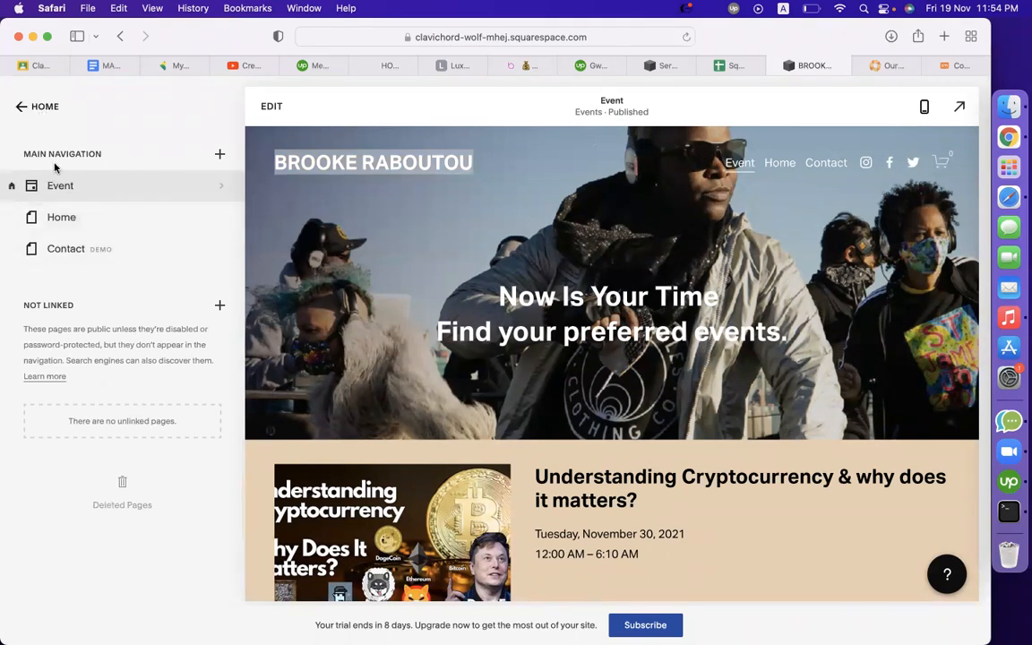
{"action": "left_click", "coordinate": [222, 156]}
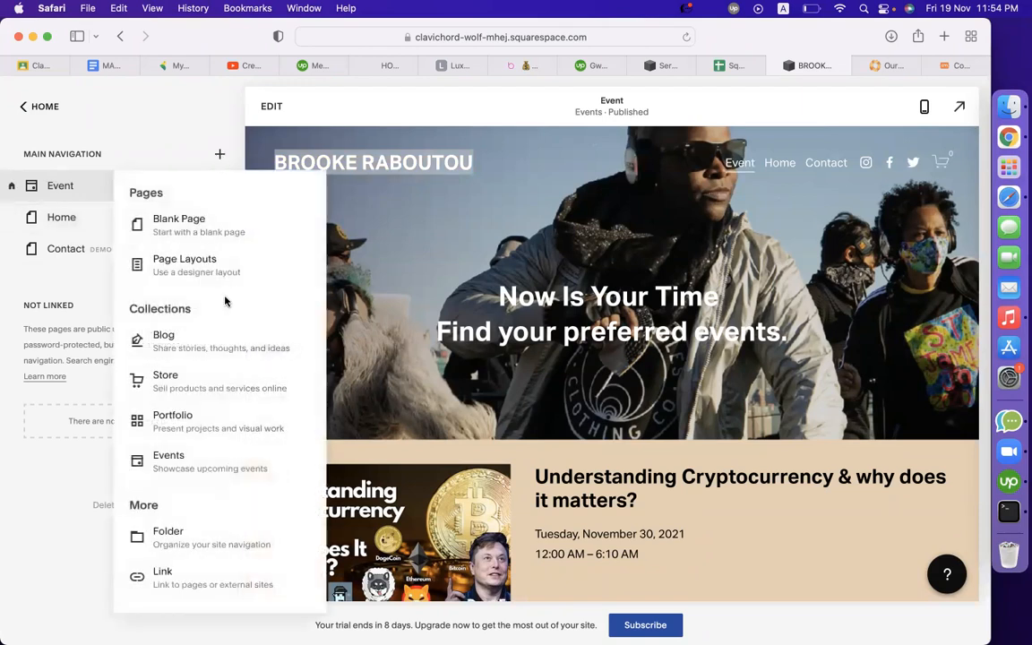
{"action": "left_click", "coordinate": [74, 271]}
{"action": "scroll", "coordinate": [475, 407], "scroll_direction": "down", "scroll_amount": 10}
{"action": "scroll", "coordinate": [481, 416], "scroll_direction": "up", "scroll_amount": 10}
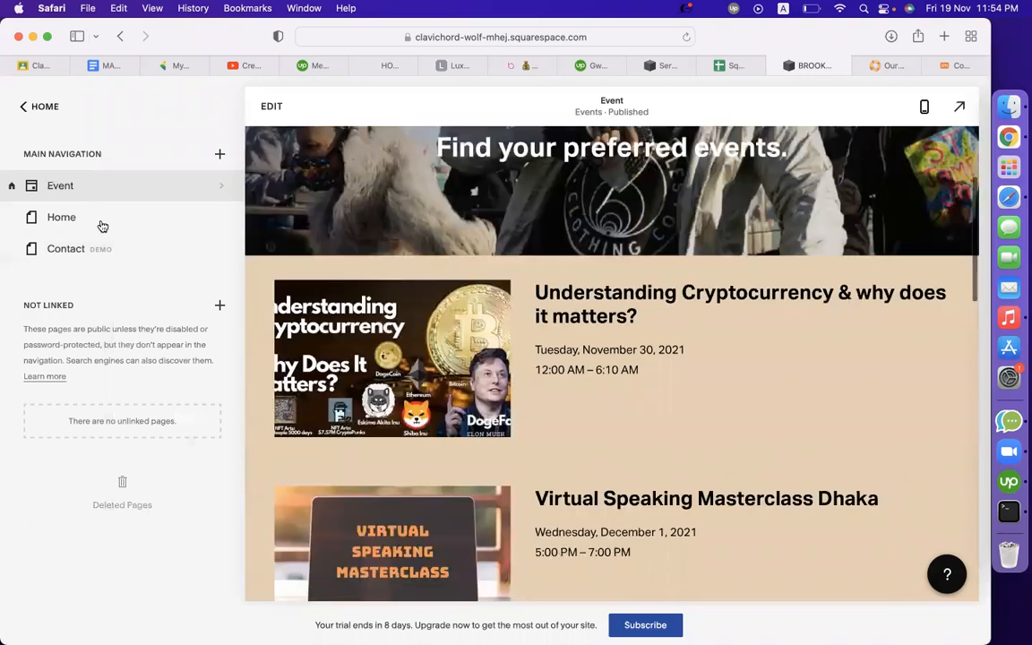
- Open the Home page, find its donation section and view the checkout form behind the Donate button
{"action": "left_click", "coordinate": [82, 222]}
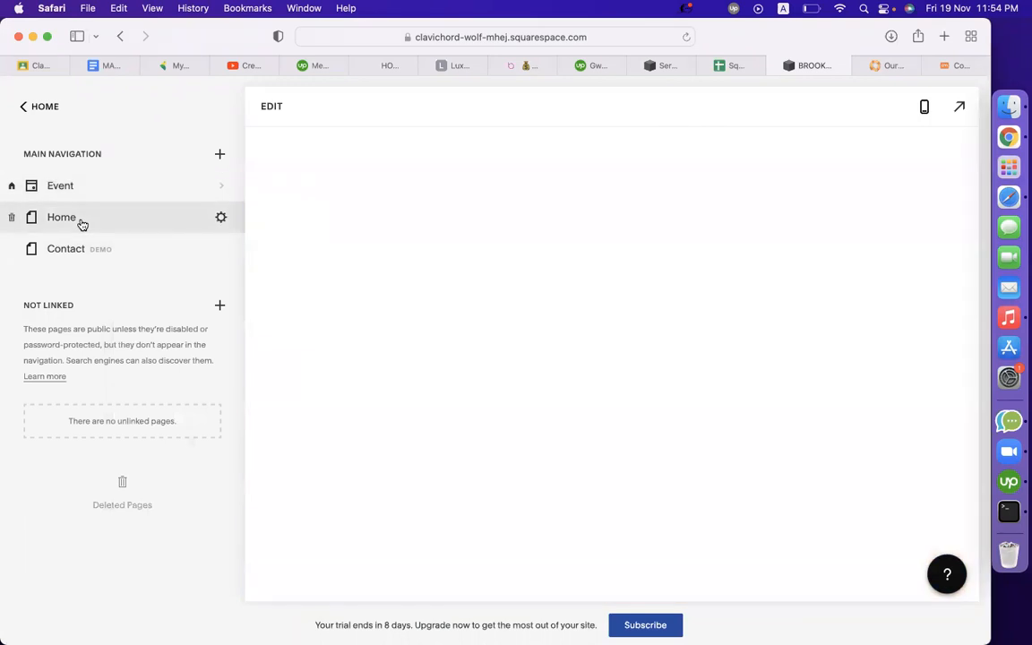
{"action": "scroll", "coordinate": [645, 452], "scroll_direction": "down", "scroll_amount": 12}
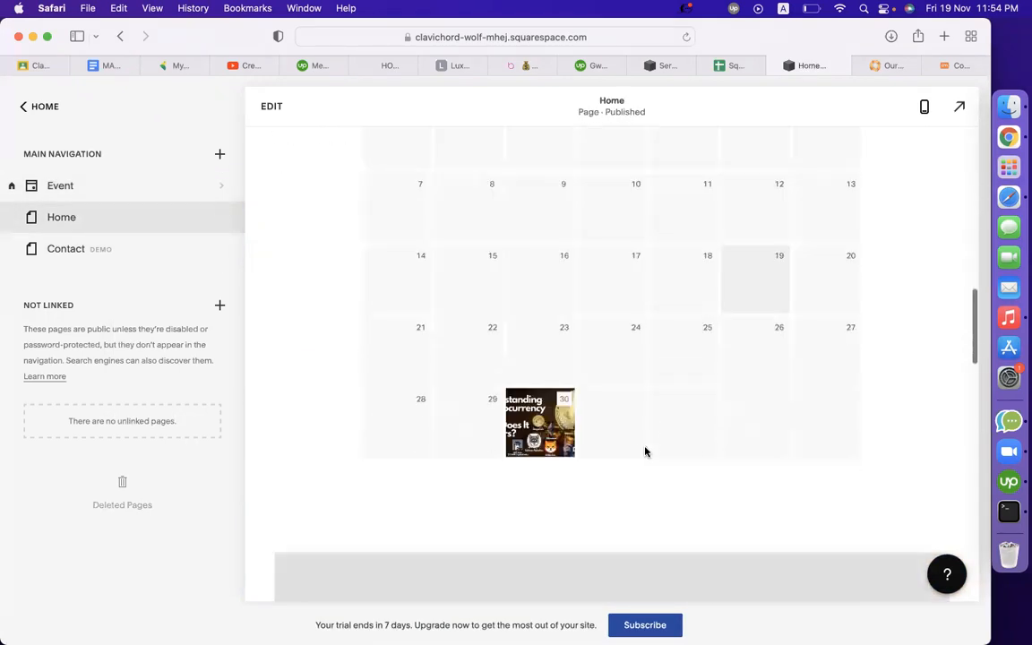
{"action": "scroll", "coordinate": [645, 452], "scroll_direction": "down", "scroll_amount": 15}
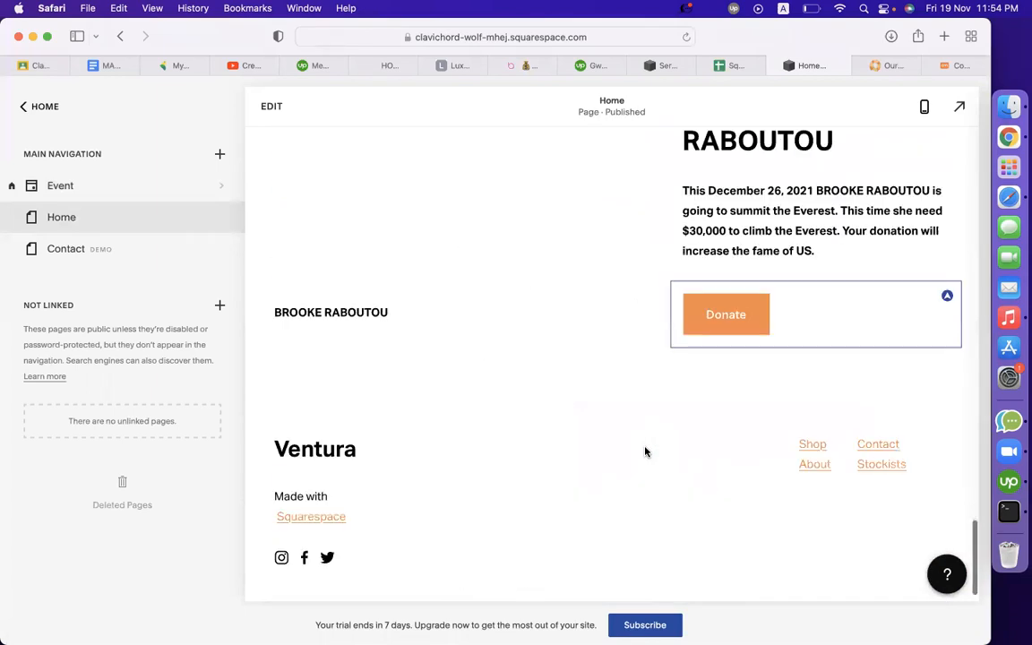
{"action": "scroll", "coordinate": [645, 452], "scroll_direction": "up", "scroll_amount": 3}
{"action": "scroll", "coordinate": [599, 358], "scroll_direction": "up", "scroll_amount": 5}
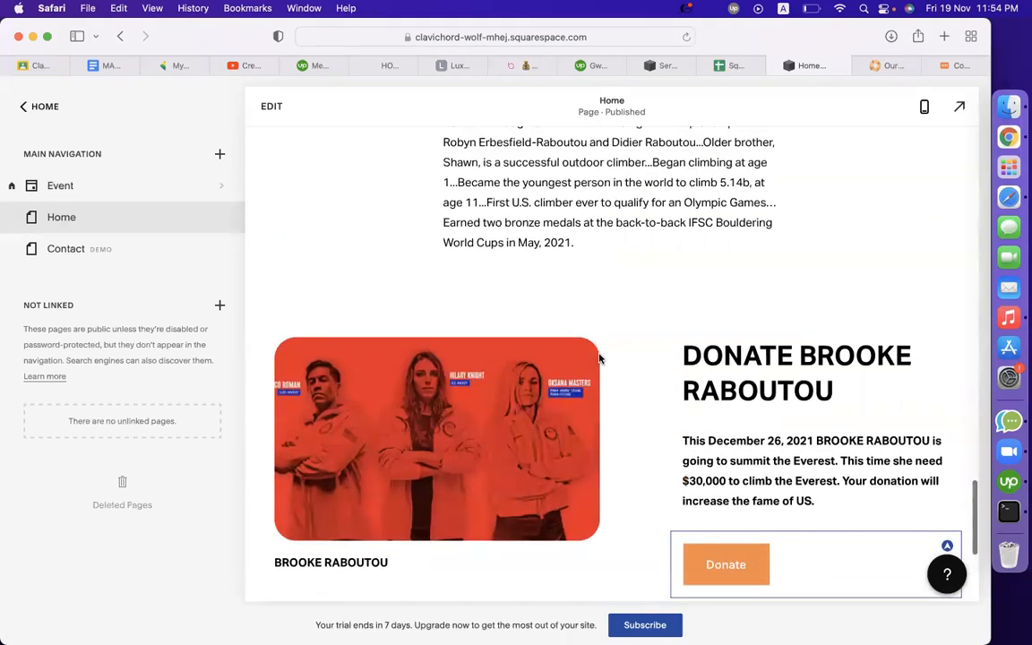
{"action": "scroll", "coordinate": [599, 358], "scroll_direction": "down", "scroll_amount": 5}
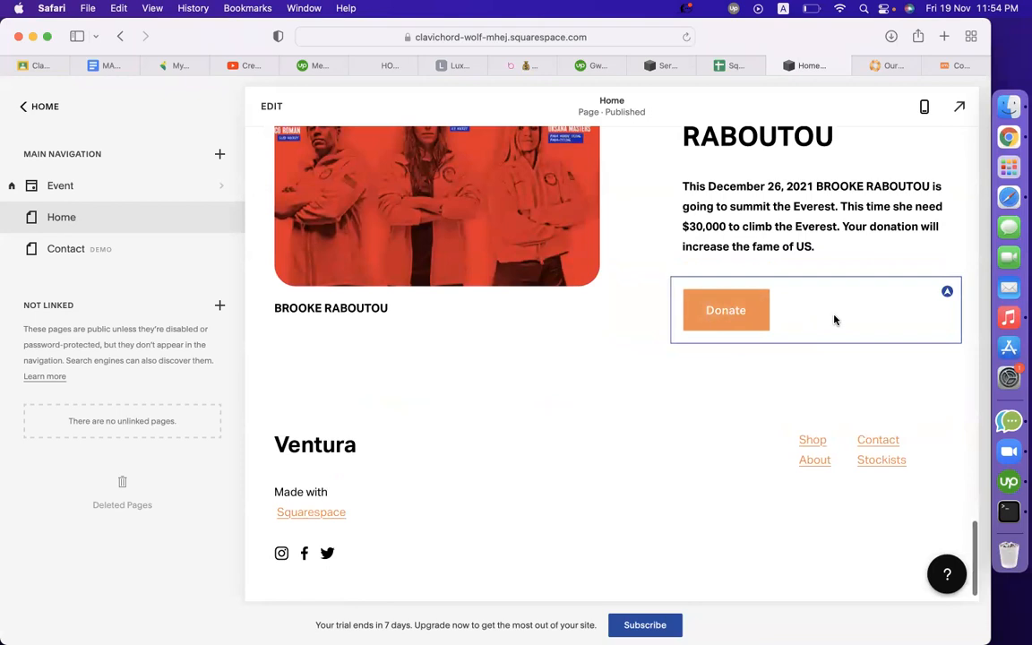
{"action": "left_click", "coordinate": [737, 309]}
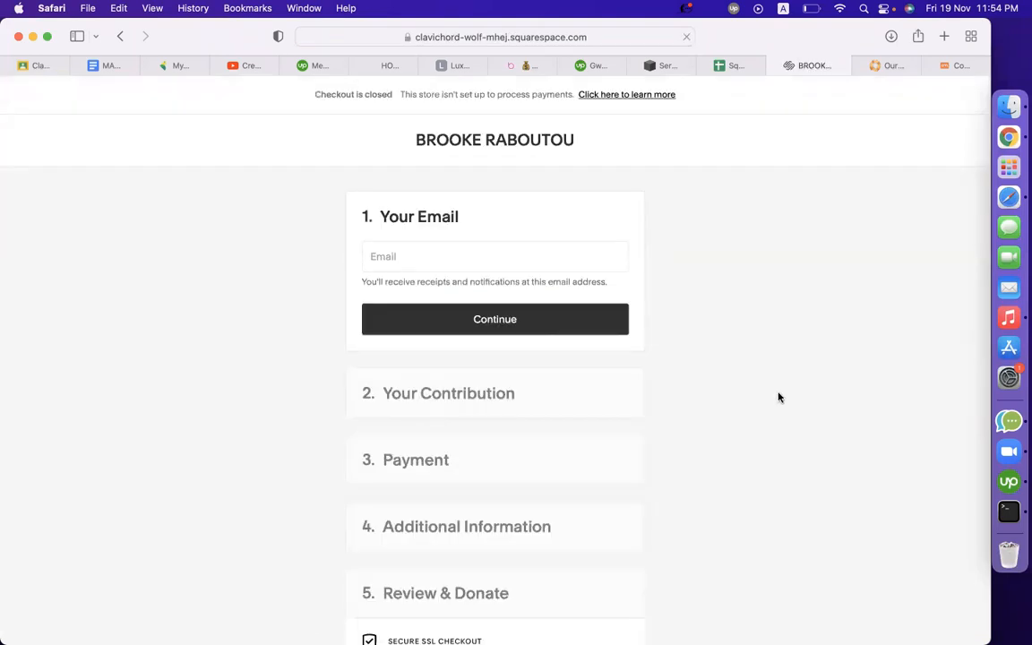
{"action": "left_click", "coordinate": [421, 251]}
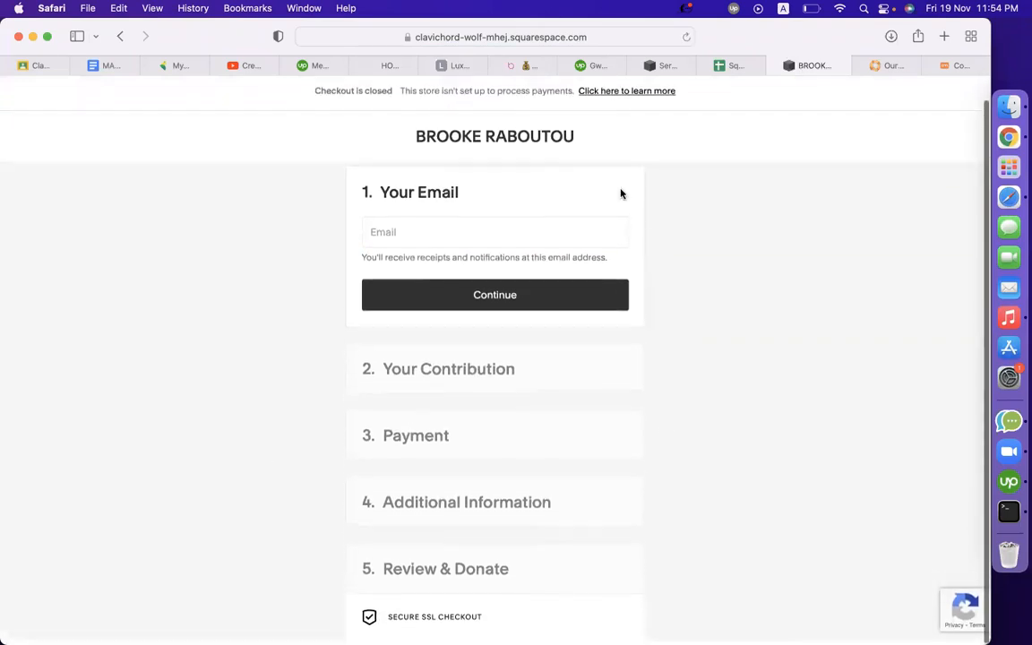
- Return to the Services page editor and remove the Buy It buttons from both the $10 and $40 plans
{"action": "left_click", "coordinate": [672, 67]}
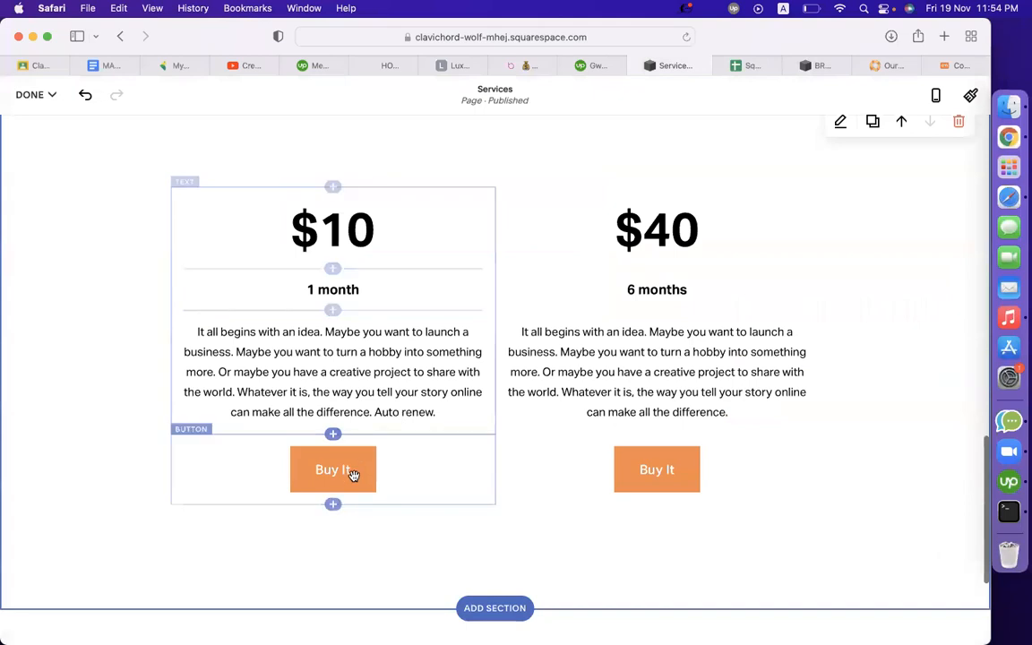
{"action": "left_click", "coordinate": [436, 481]}
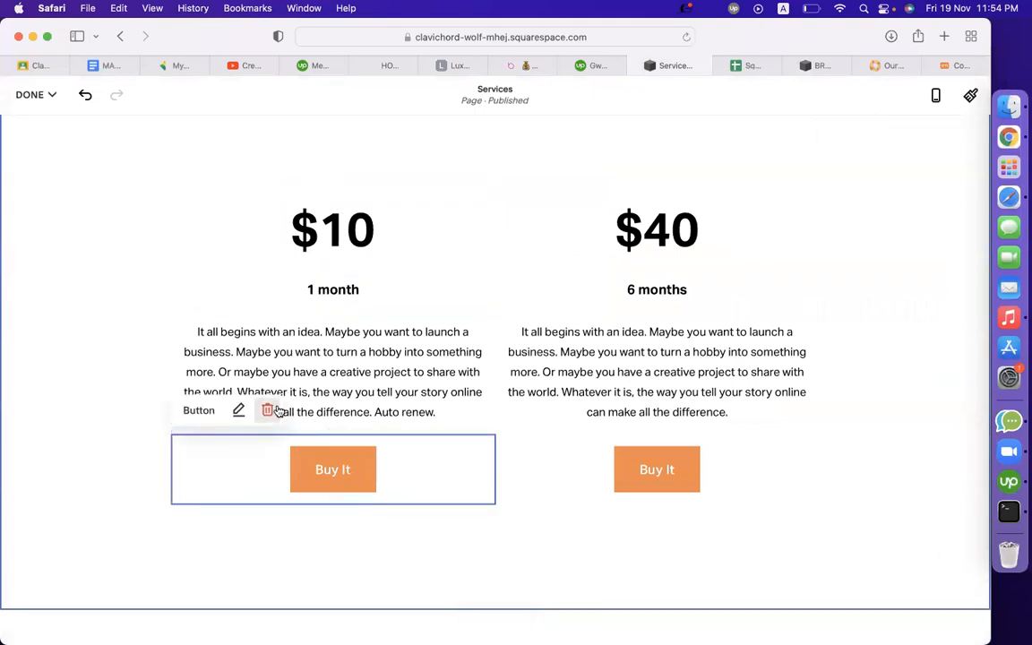
{"action": "left_click", "coordinate": [267, 410]}
{"action": "left_click", "coordinate": [579, 405]}
{"action": "left_click", "coordinate": [765, 484]}
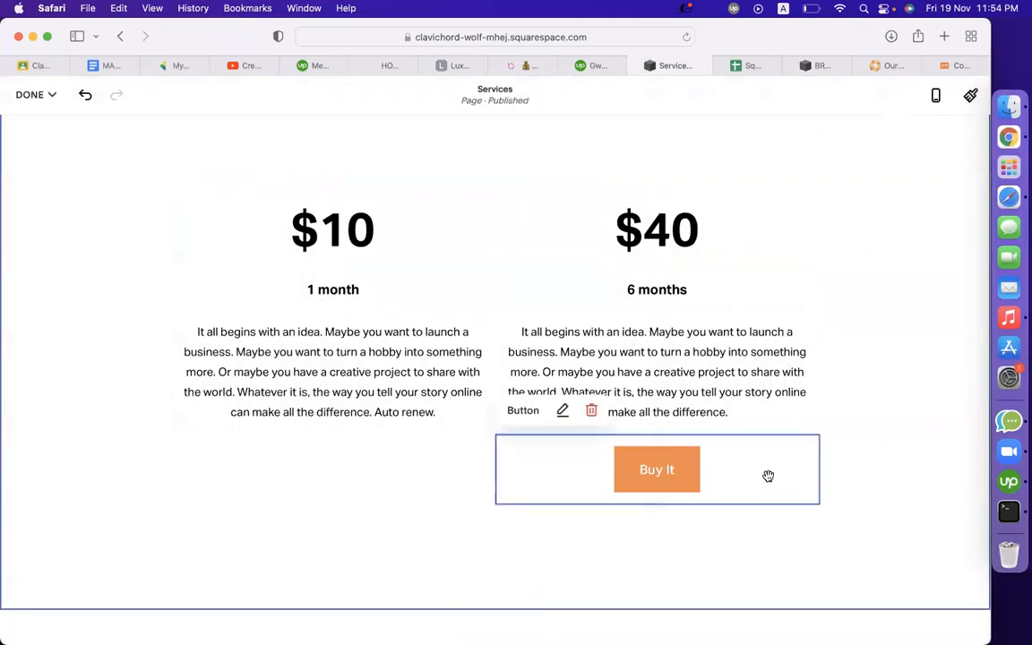
{"action": "left_click", "coordinate": [589, 411]}
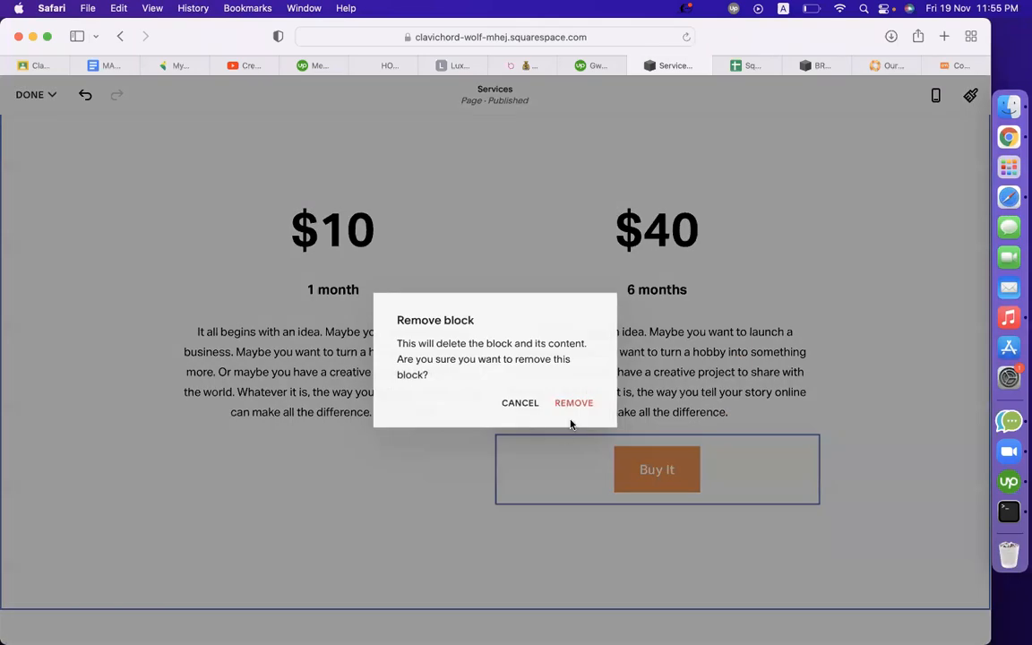
{"action": "left_click", "coordinate": [573, 405]}
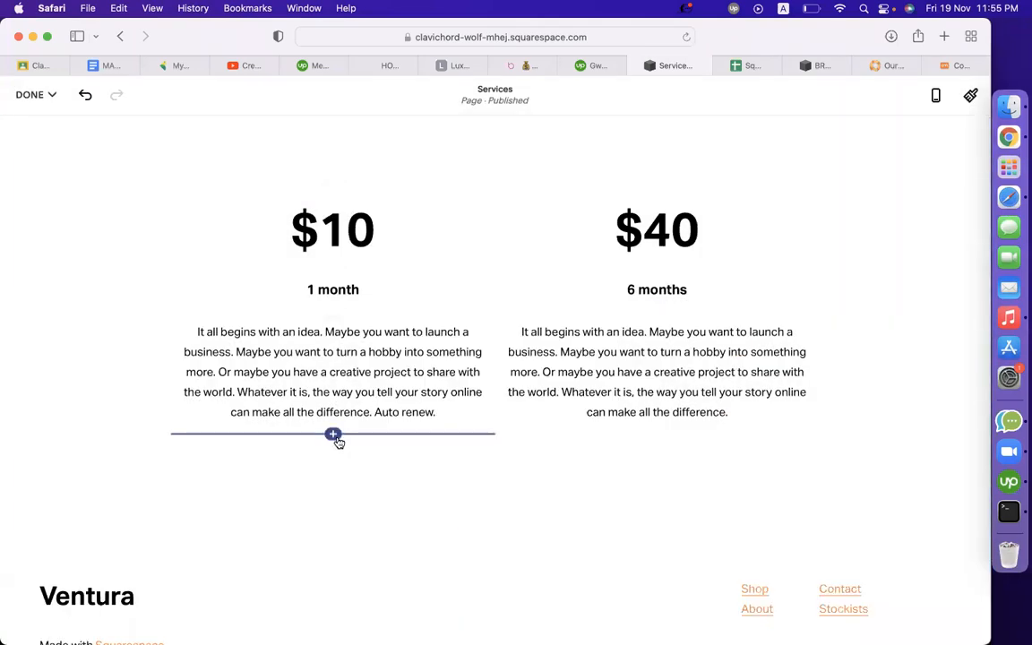
{"action": "left_click", "coordinate": [333, 435]}
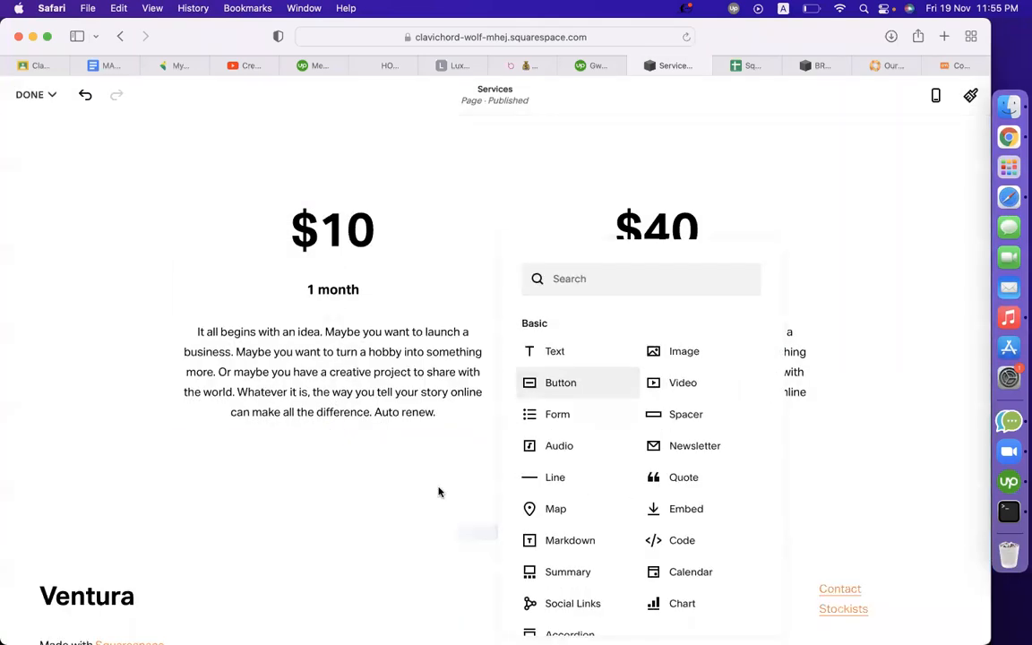
{"action": "left_click", "coordinate": [335, 479]}
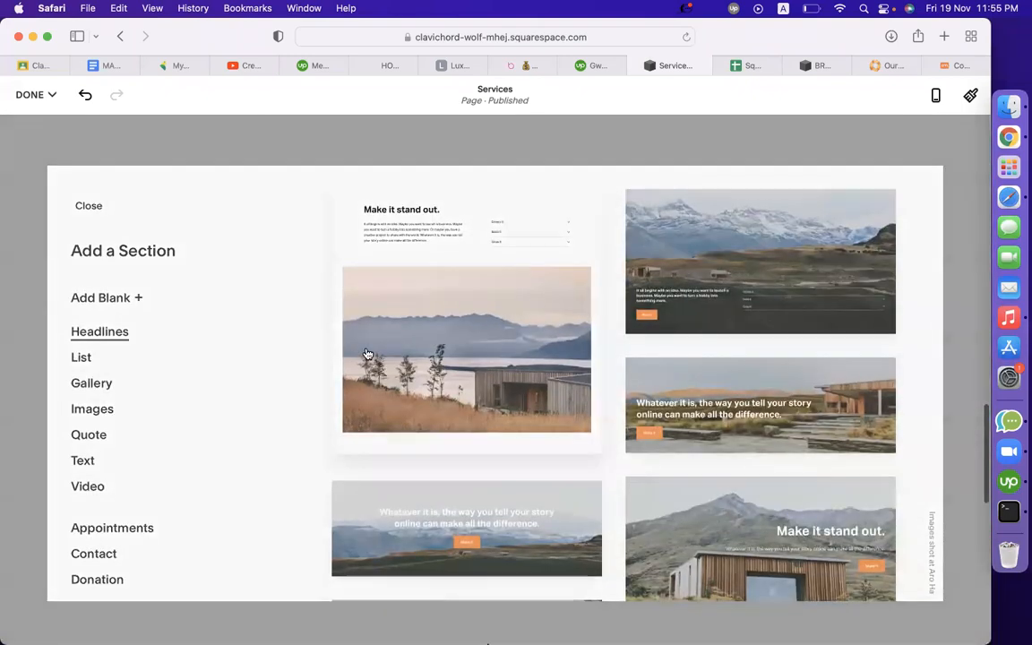
{"action": "left_click", "coordinate": [369, 353]}
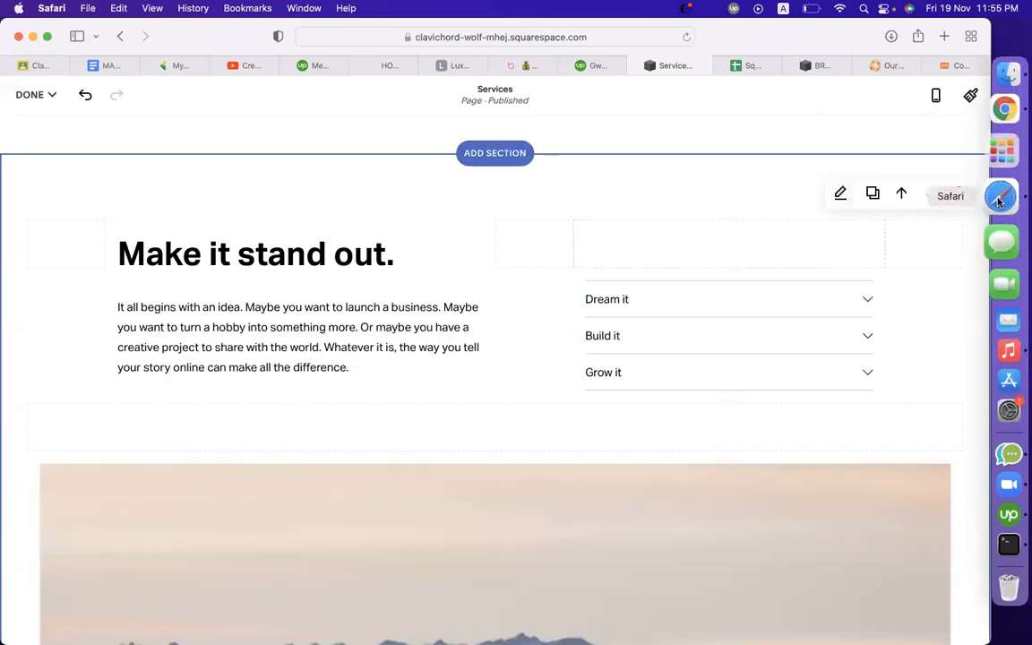
{"action": "left_click", "coordinate": [959, 194]}
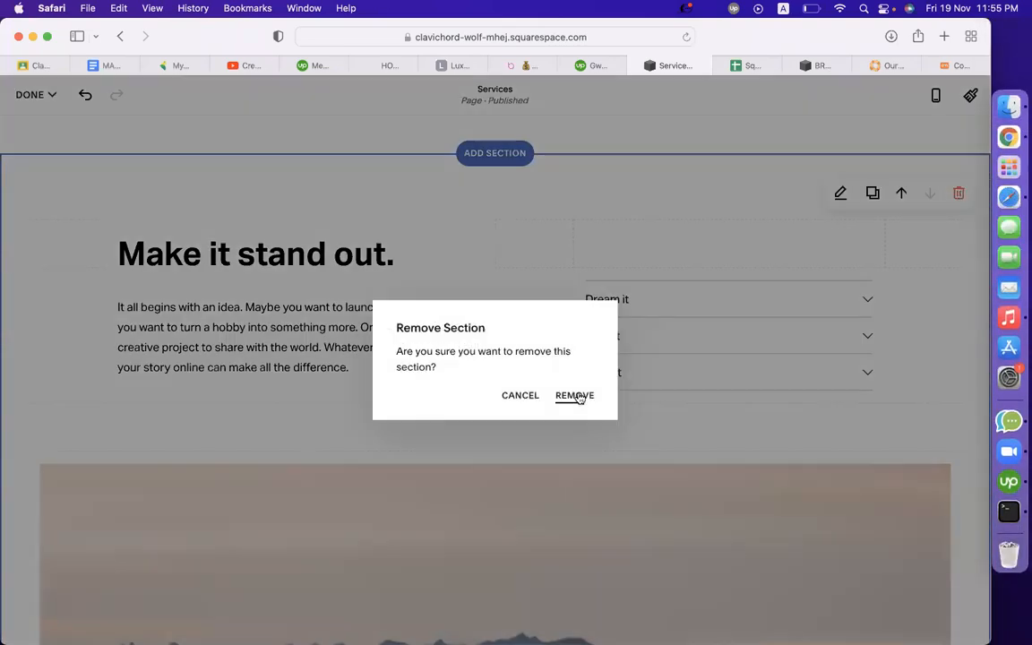
{"action": "left_click", "coordinate": [572, 394]}
- Remove the "Make it stand out." section and view the Donation layouts for a new section below the pricing plans
{"action": "left_click", "coordinate": [495, 393]}
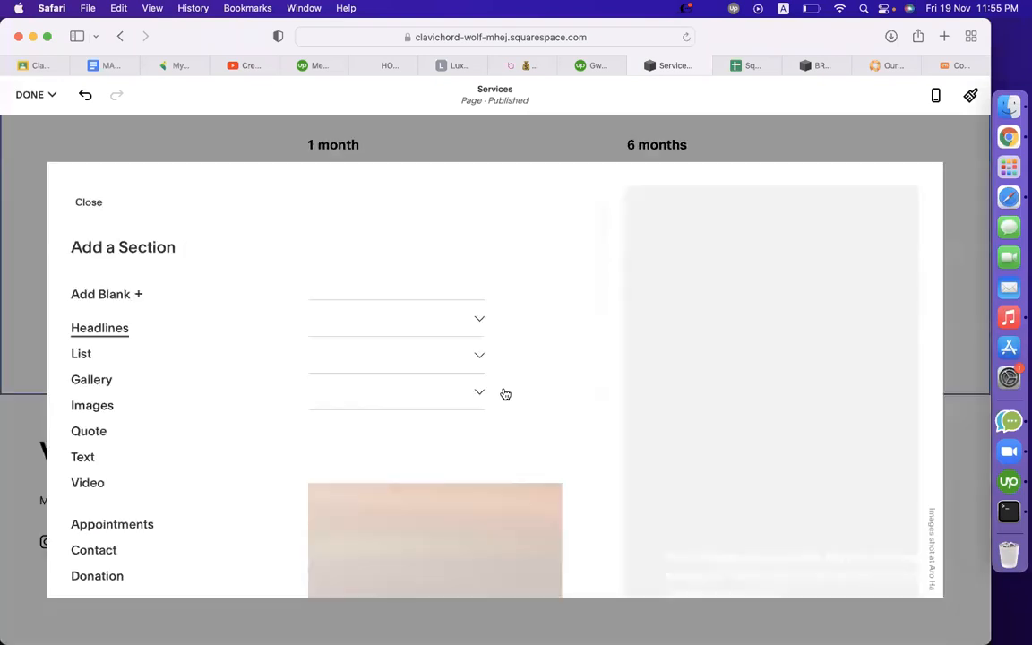
{"action": "scroll", "coordinate": [198, 389], "scroll_direction": "down", "scroll_amount": 5}
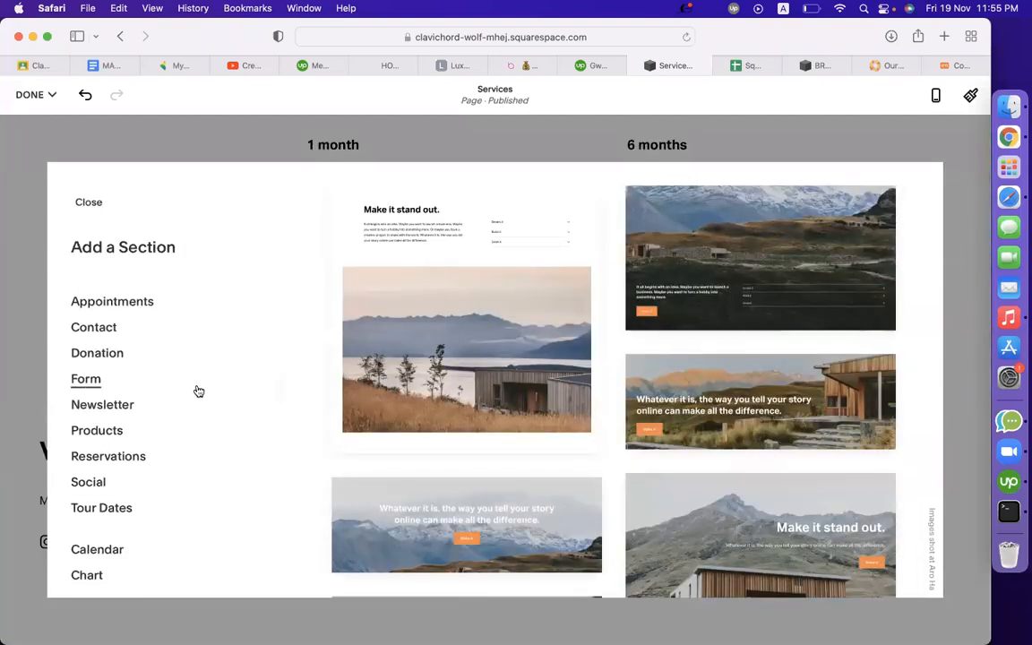
{"action": "scroll", "coordinate": [198, 390], "scroll_direction": "down", "scroll_amount": 3}
{"action": "scroll", "coordinate": [198, 391], "scroll_direction": "down", "scroll_amount": 2}
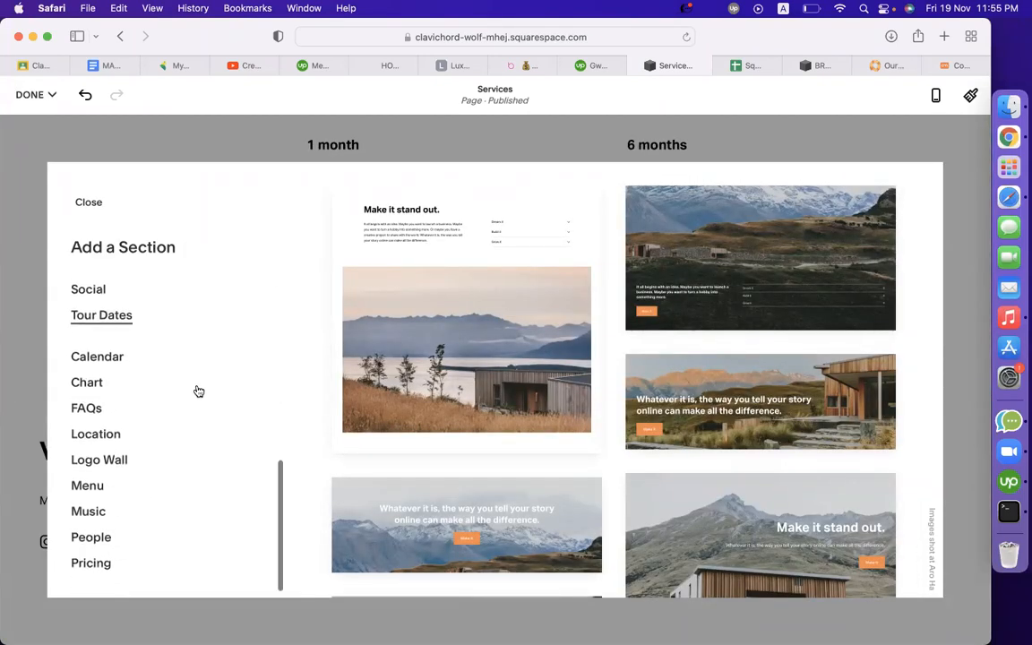
{"action": "scroll", "coordinate": [198, 392], "scroll_direction": "up", "scroll_amount": 5}
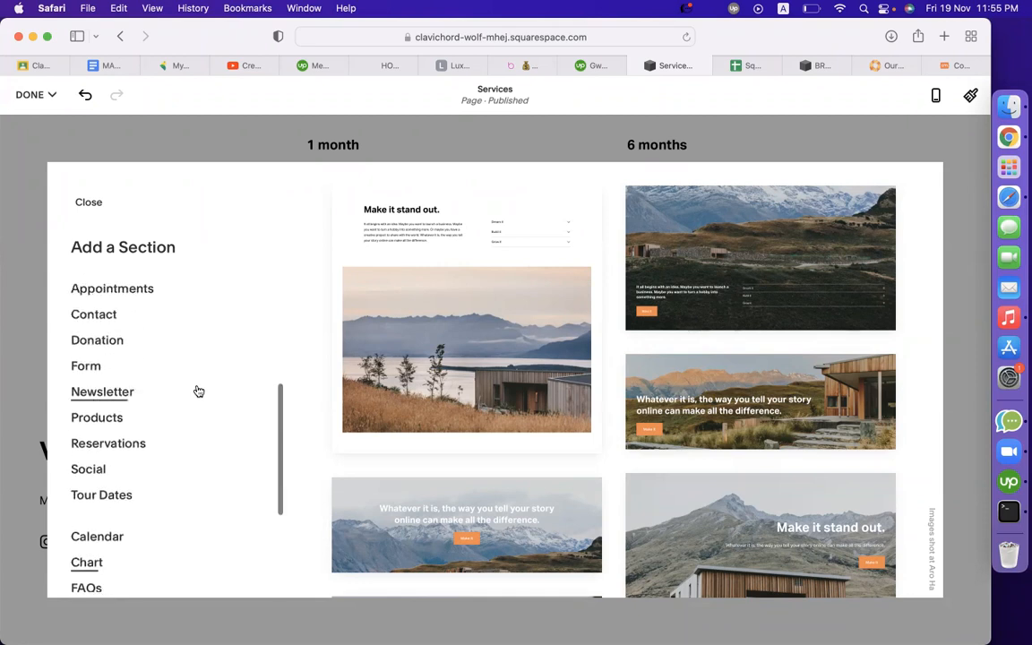
{"action": "left_click", "coordinate": [115, 341]}
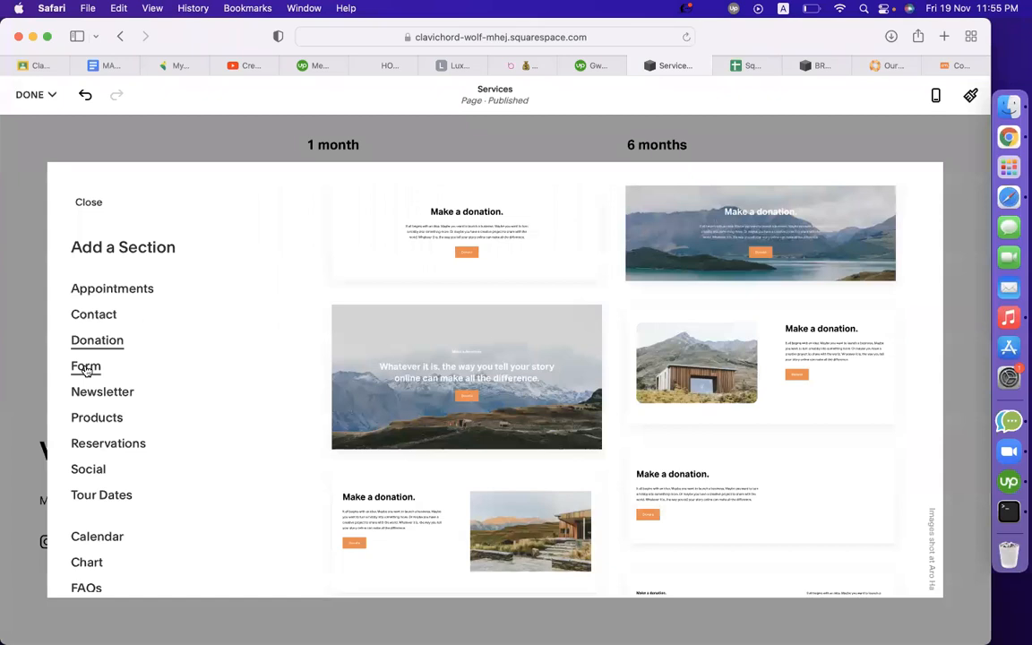
- Examine the available Form section layouts without adding one
{"action": "left_click", "coordinate": [86, 369]}
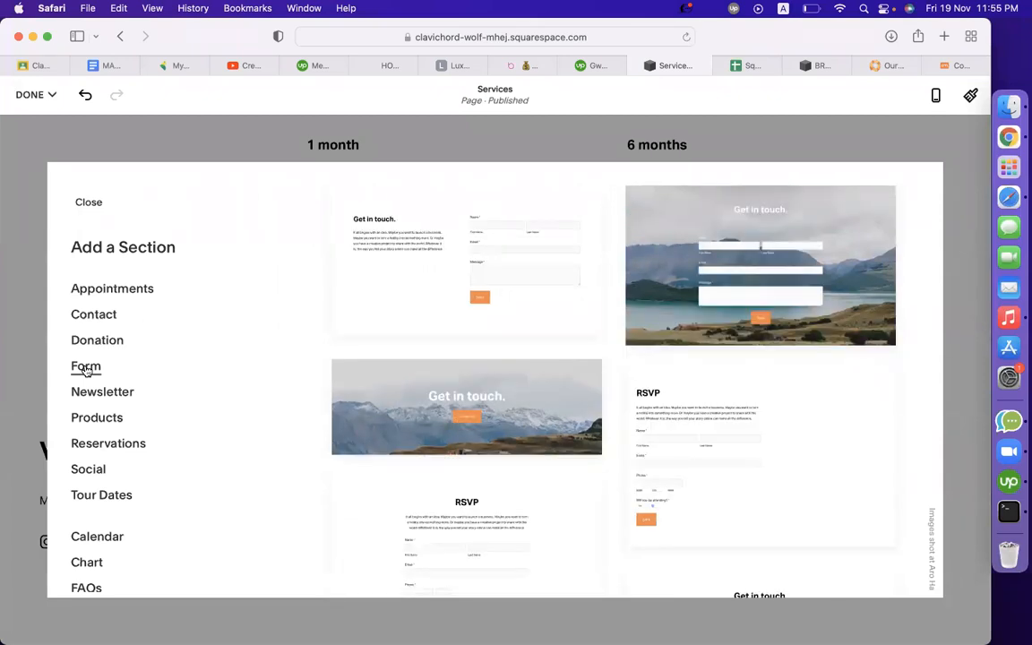
{"action": "scroll", "coordinate": [537, 480], "scroll_direction": "down", "scroll_amount": 5}
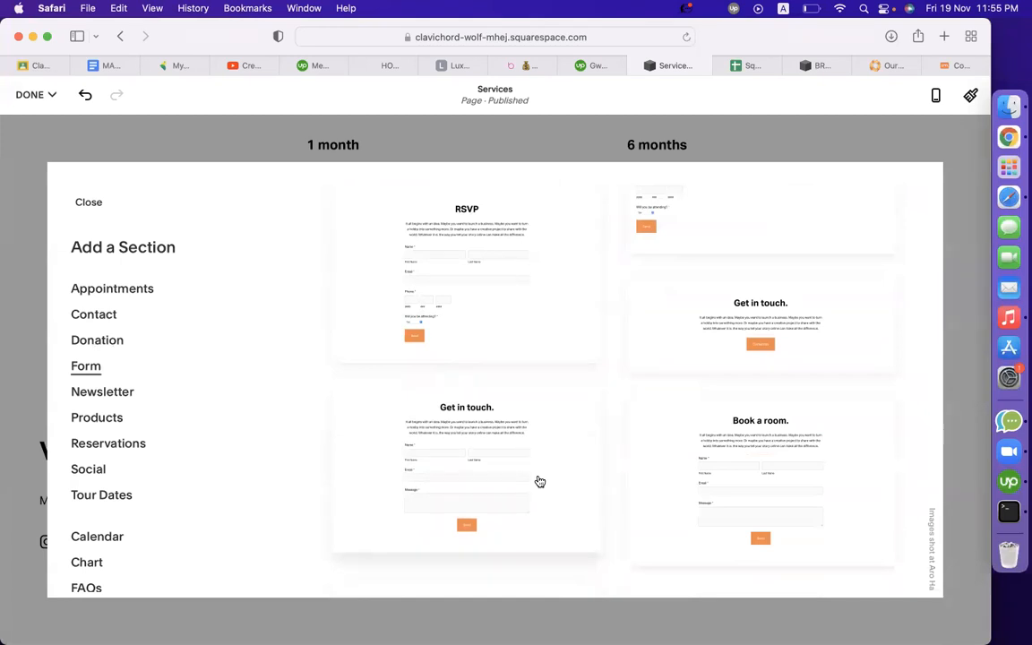
{"action": "scroll", "coordinate": [539, 482], "scroll_direction": "up", "scroll_amount": 5}
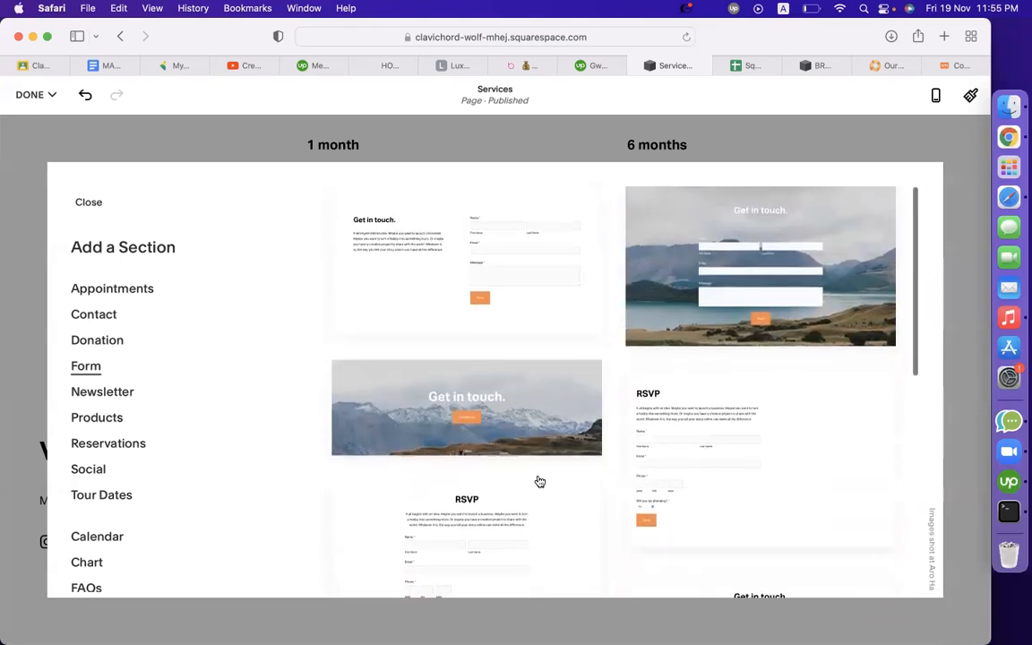
{"action": "scroll", "coordinate": [710, 460], "scroll_direction": "down", "scroll_amount": 5}
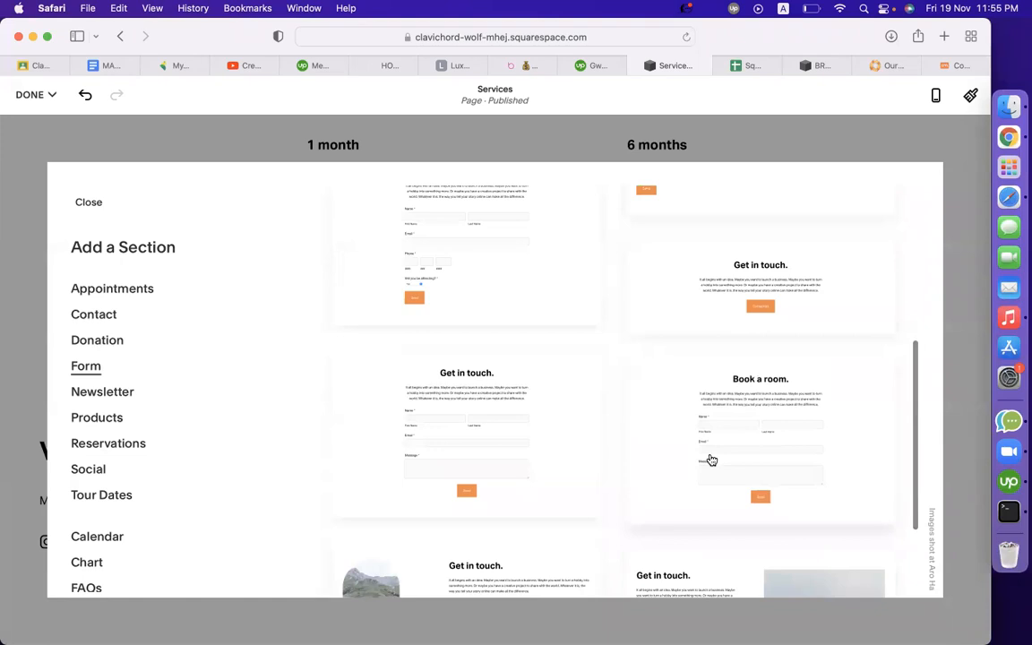
{"action": "scroll", "coordinate": [710, 460], "scroll_direction": "down", "scroll_amount": 3}
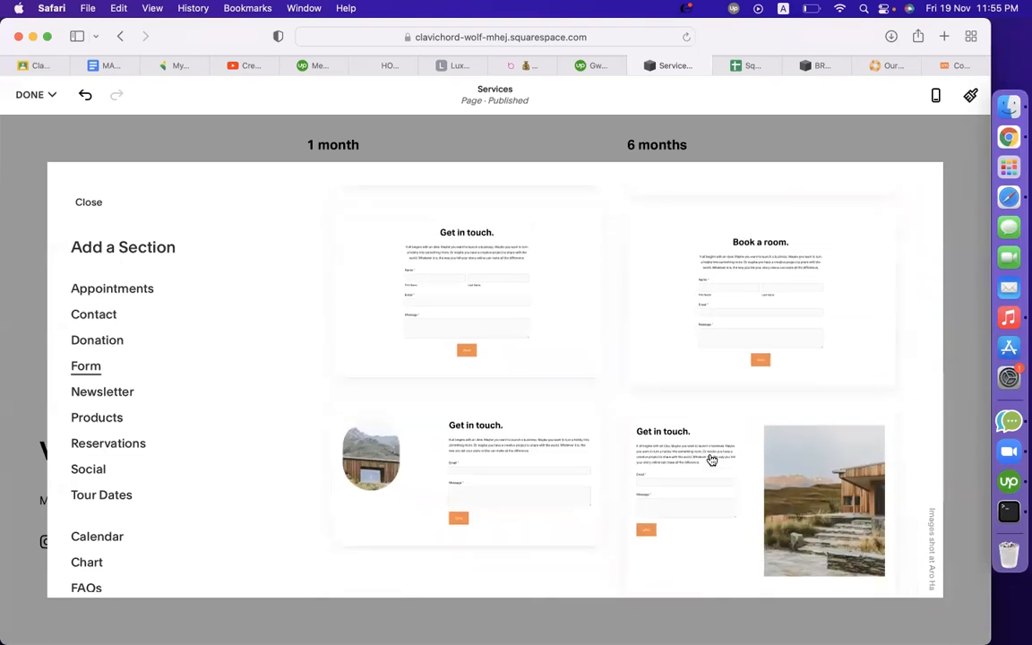
{"action": "scroll", "coordinate": [614, 454], "scroll_direction": "up", "scroll_amount": 8}
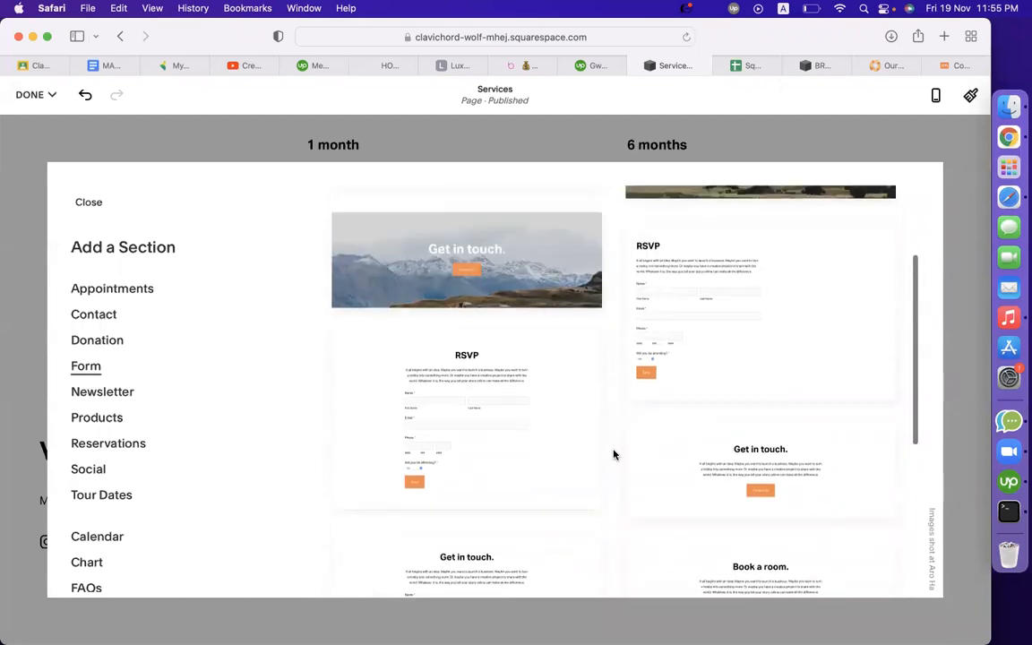
{"action": "scroll", "coordinate": [614, 455], "scroll_direction": "up", "scroll_amount": 3}
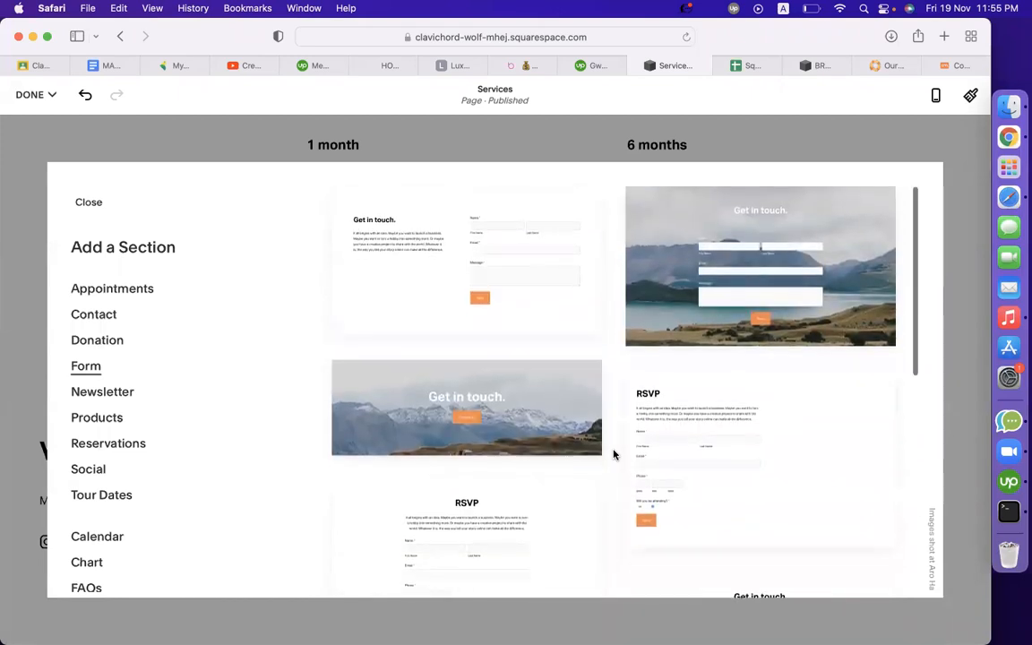
- Add the left-aligned "Make a donation." section without an image below the pricing plans and open its Donate button's donation amounts
{"action": "left_click", "coordinate": [88, 342]}
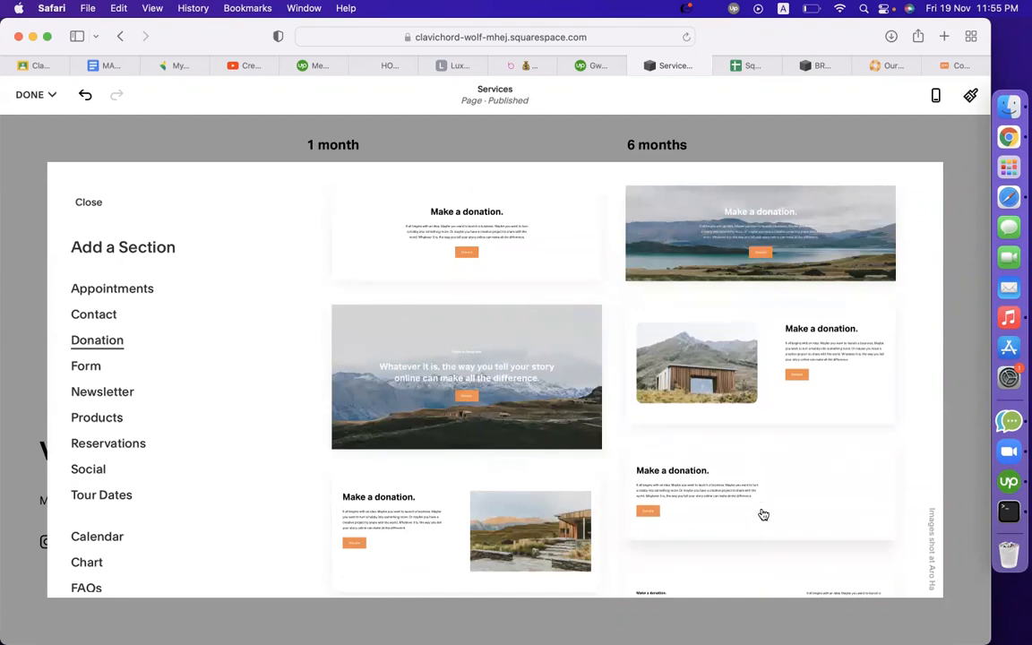
{"action": "left_click", "coordinate": [762, 514]}
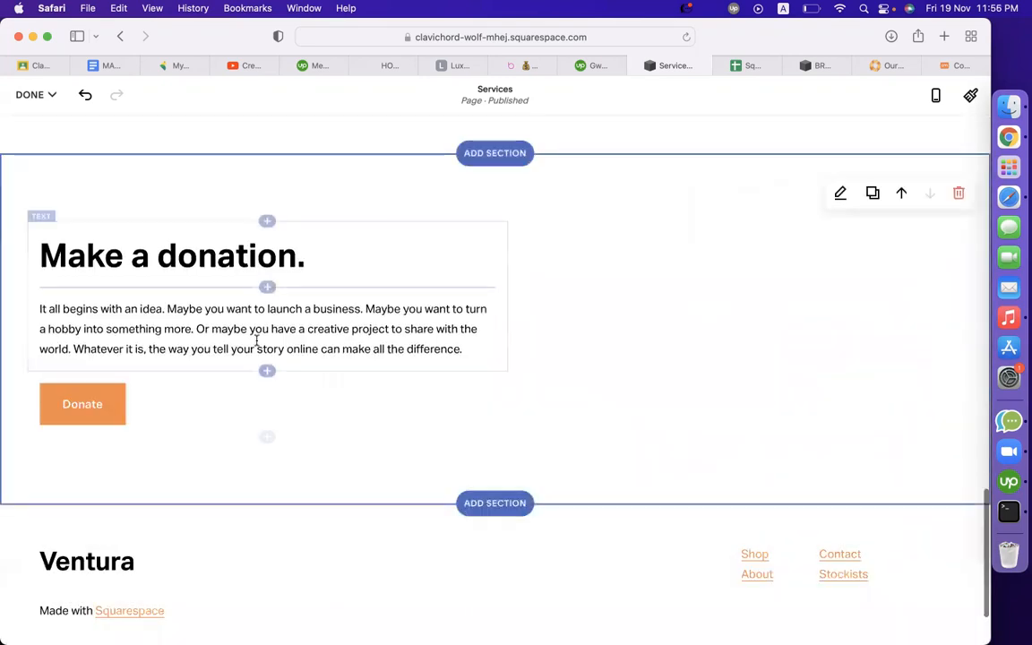
{"action": "left_click", "coordinate": [176, 390]}
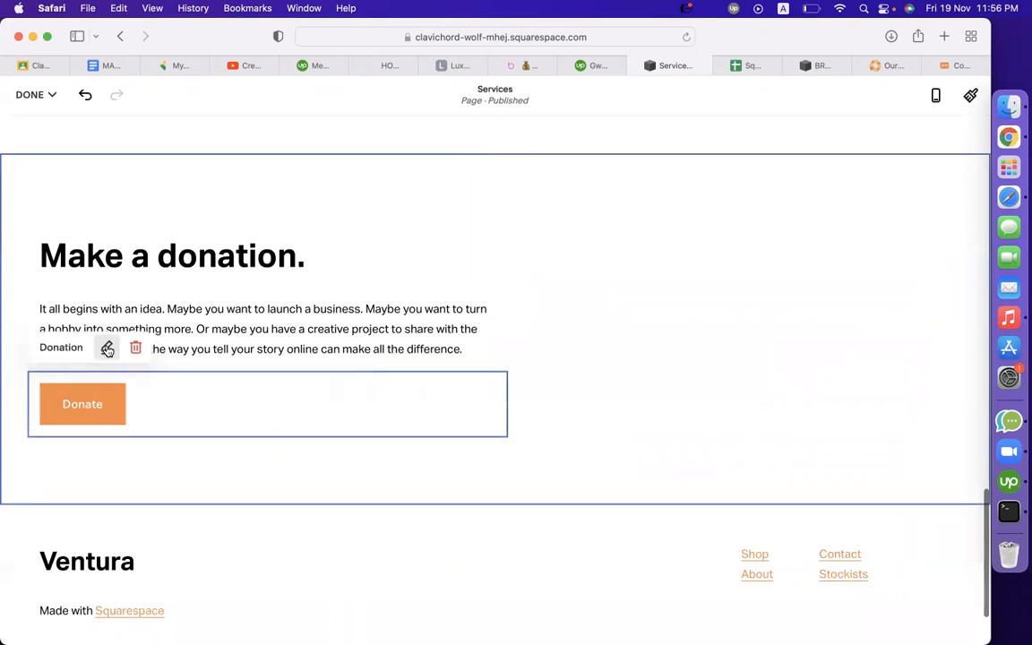
{"action": "left_click", "coordinate": [106, 349]}
{"action": "scroll", "coordinate": [666, 455], "scroll_direction": "down", "scroll_amount": 3}
{"action": "scroll", "coordinate": [666, 451], "scroll_direction": "up", "scroll_amount": 3}
{"action": "left_click", "coordinate": [623, 401]}
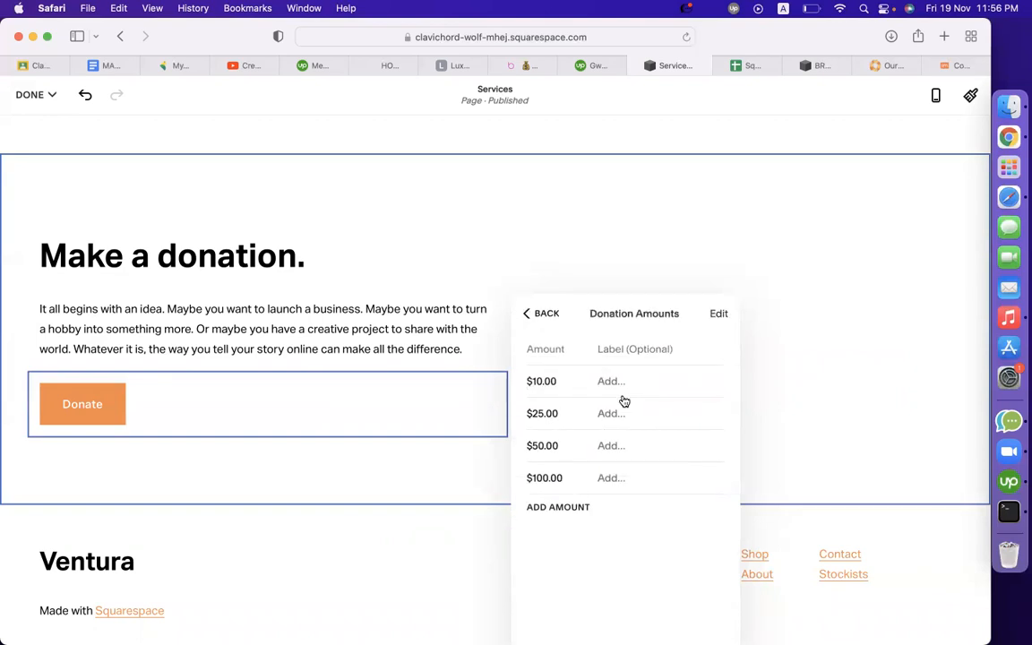
- Close the donation settings, keep the unsaved page changes and review the $10 and $40 plans above the donation section
{"action": "left_click", "coordinate": [459, 350]}
{"action": "scroll", "coordinate": [382, 376], "scroll_direction": "up", "scroll_amount": 4}
{"action": "scroll", "coordinate": [355, 439], "scroll_direction": "down", "scroll_amount": 2}
{"action": "scroll", "coordinate": [356, 439], "scroll_direction": "down", "scroll_amount": 3}
{"action": "scroll", "coordinate": [371, 412], "scroll_direction": "left", "scroll_amount": 6}
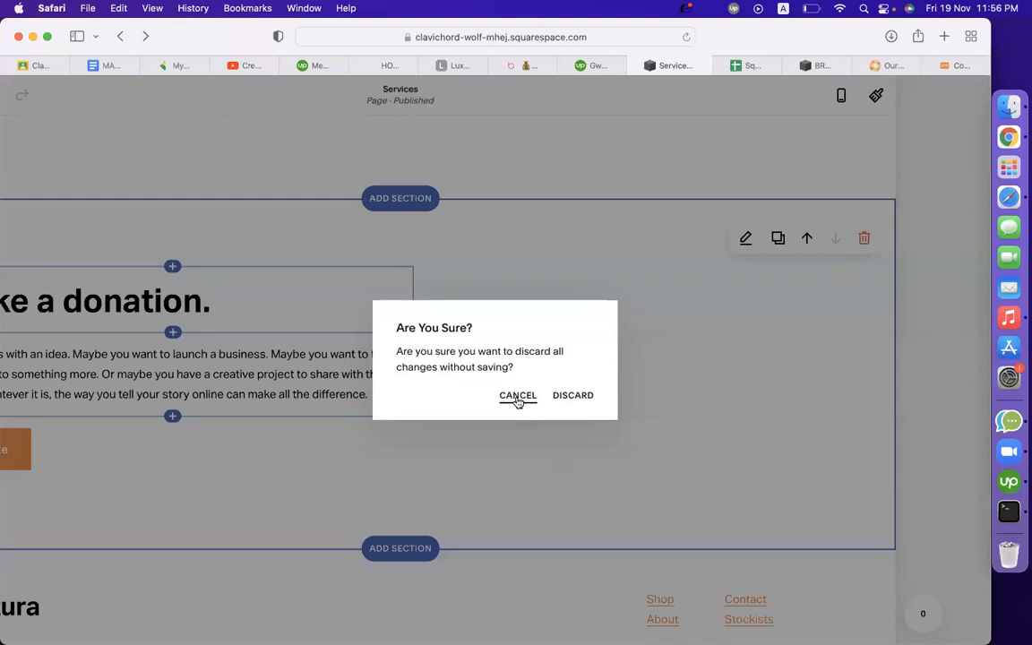
{"action": "left_click", "coordinate": [521, 398]}
{"action": "scroll", "coordinate": [421, 405], "scroll_direction": "up", "scroll_amount": 1}
{"action": "scroll", "coordinate": [420, 405], "scroll_direction": "left", "scroll_amount": 2}
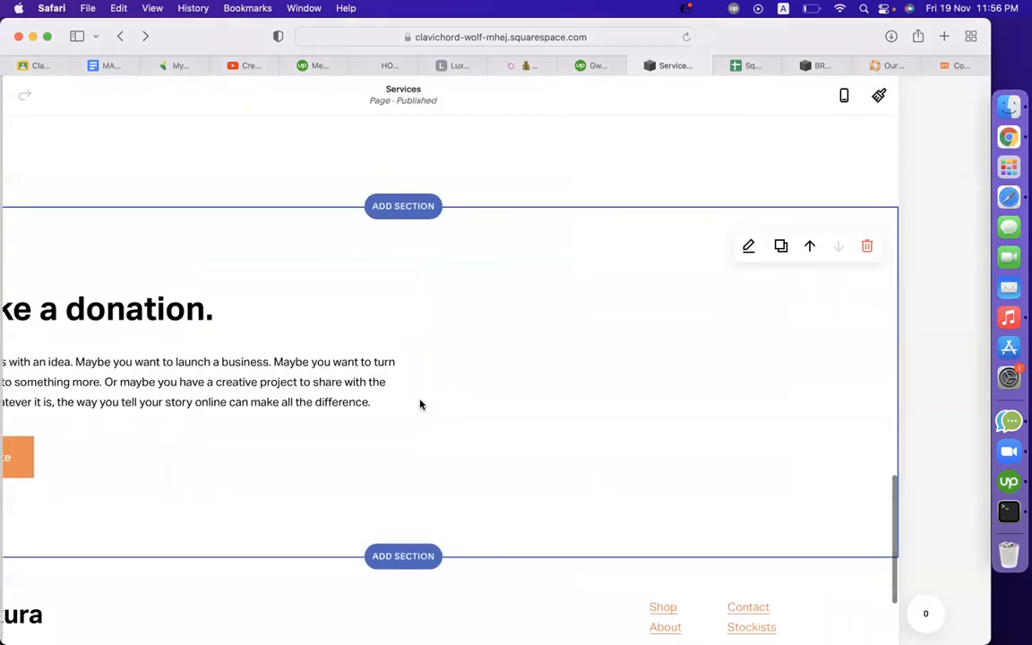
{"action": "scroll", "coordinate": [421, 405], "scroll_direction": "up", "scroll_amount": 5}
{"action": "scroll", "coordinate": [421, 405], "scroll_direction": "right", "scroll_amount": 2}
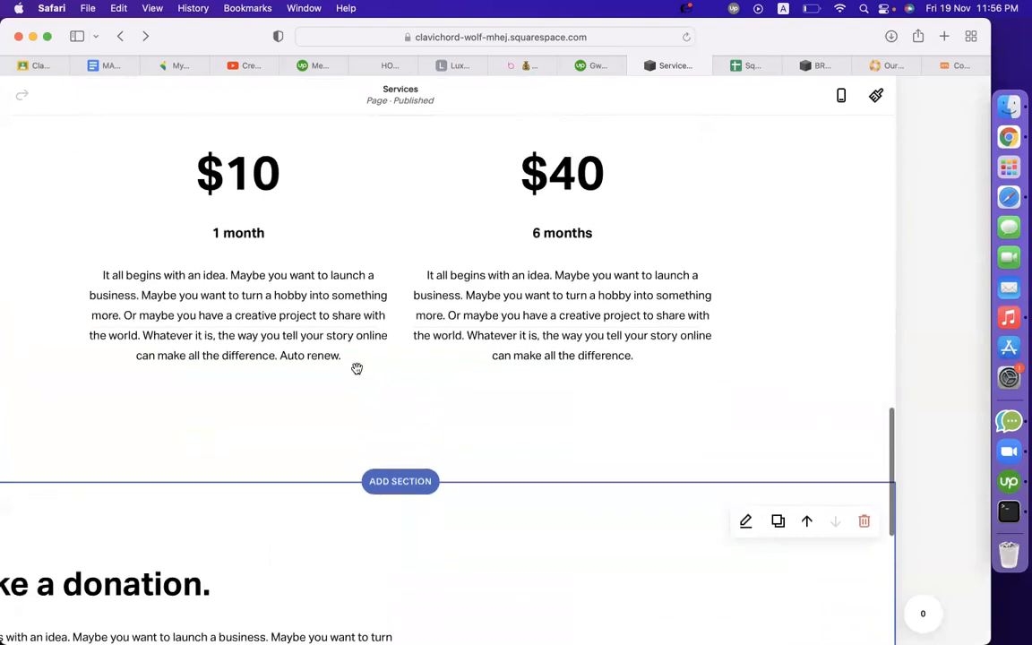
{"action": "scroll", "coordinate": [421, 422], "scroll_direction": "down", "scroll_amount": 4}
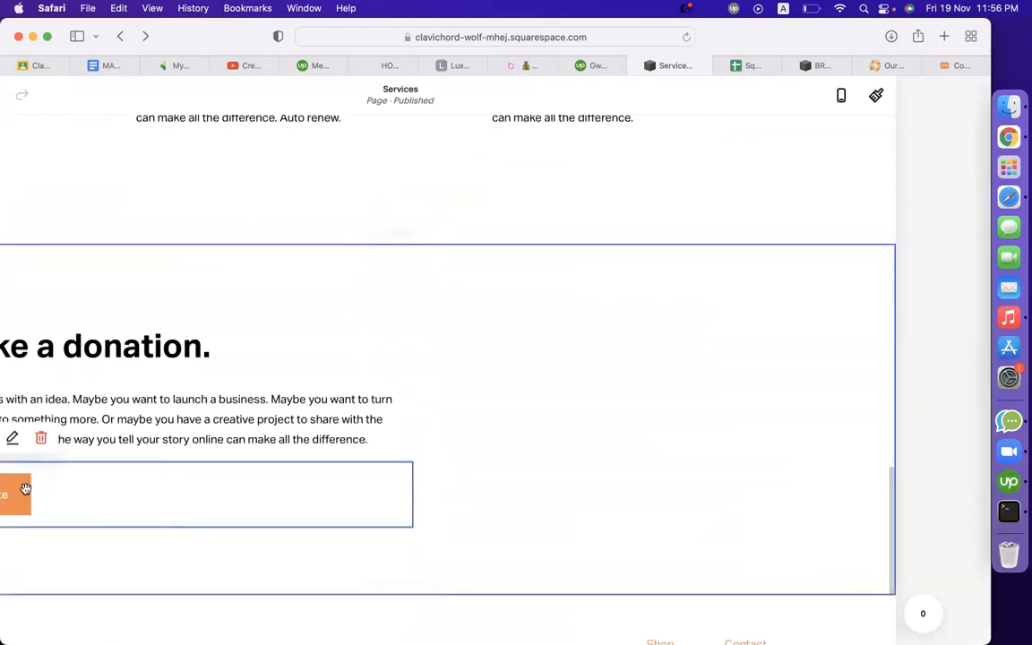
- Open the Donate button's donation amounts and change the $25.00 amount to $40.00
{"action": "left_click", "coordinate": [13, 437]}
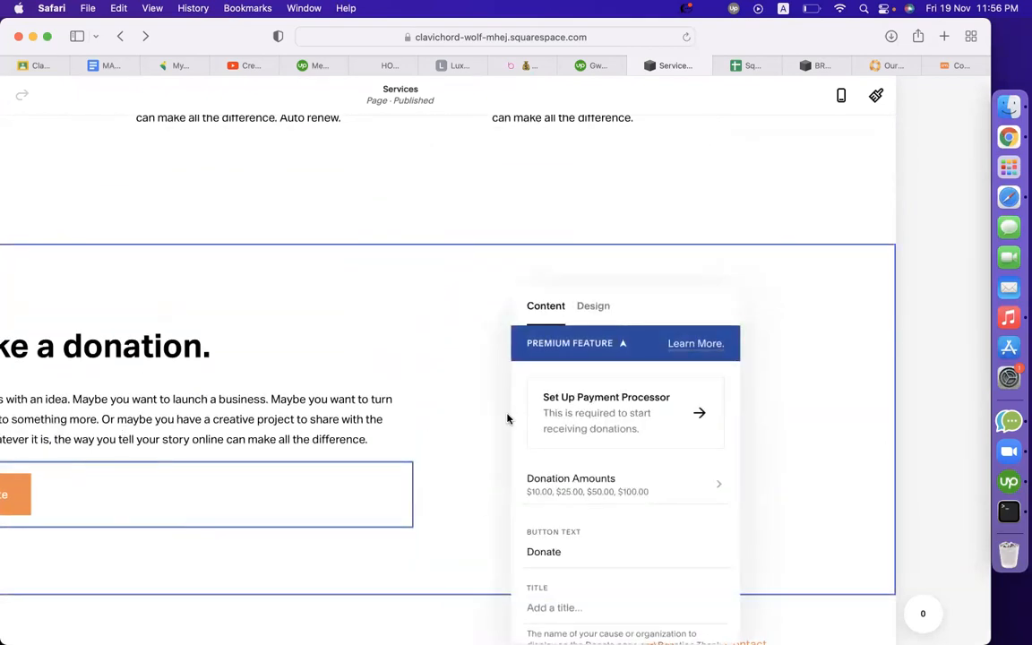
{"action": "left_click", "coordinate": [626, 477]}
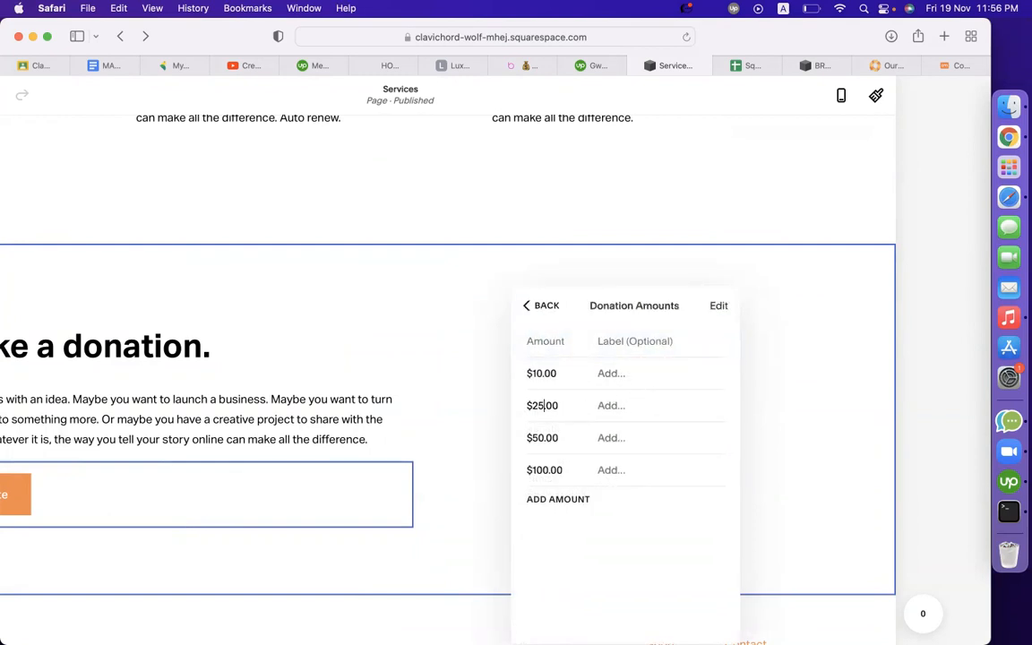
{"action": "type", "text": "40"}
- Delete the $50.00 and $100.00 donation amounts and label the remaining $10.00 as 1 month and $40.00 as 6 months
{"action": "left_click", "coordinate": [718, 307]}
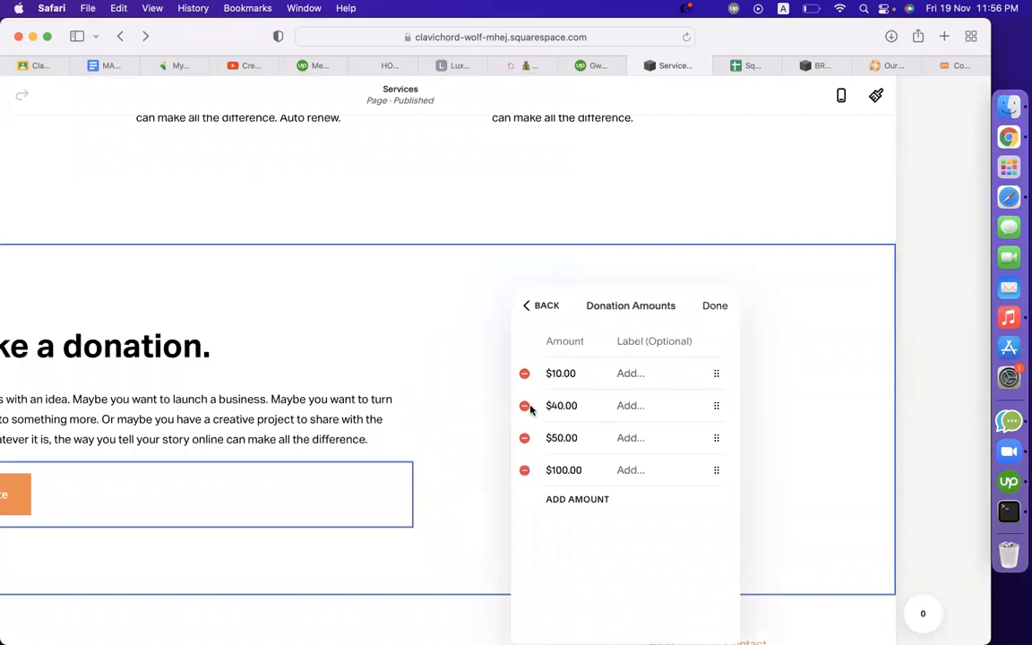
{"action": "left_click", "coordinate": [525, 441]}
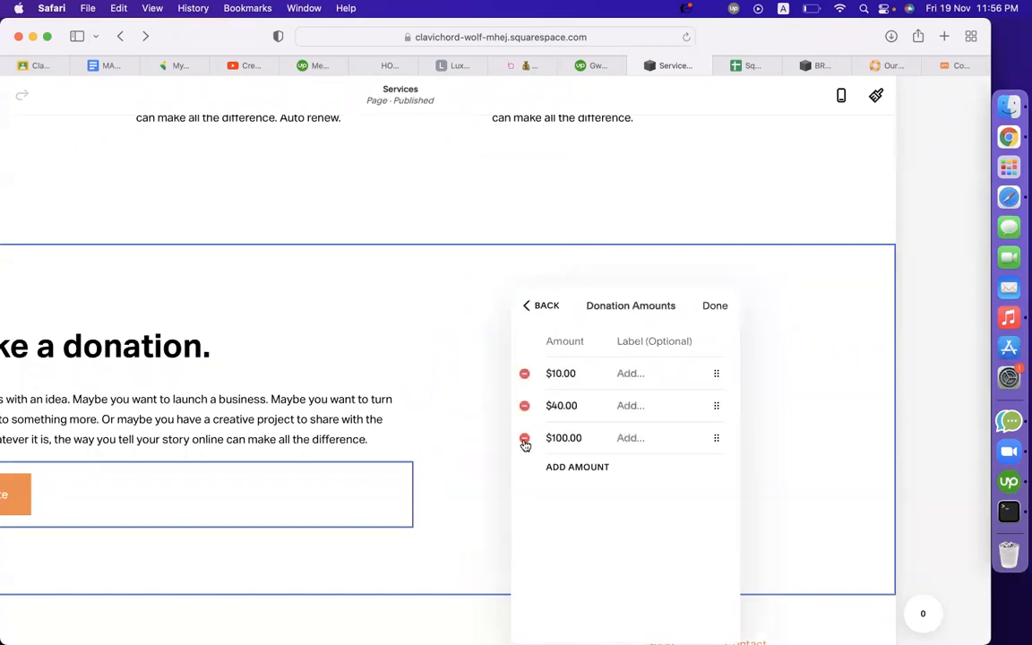
{"action": "left_click", "coordinate": [525, 441]}
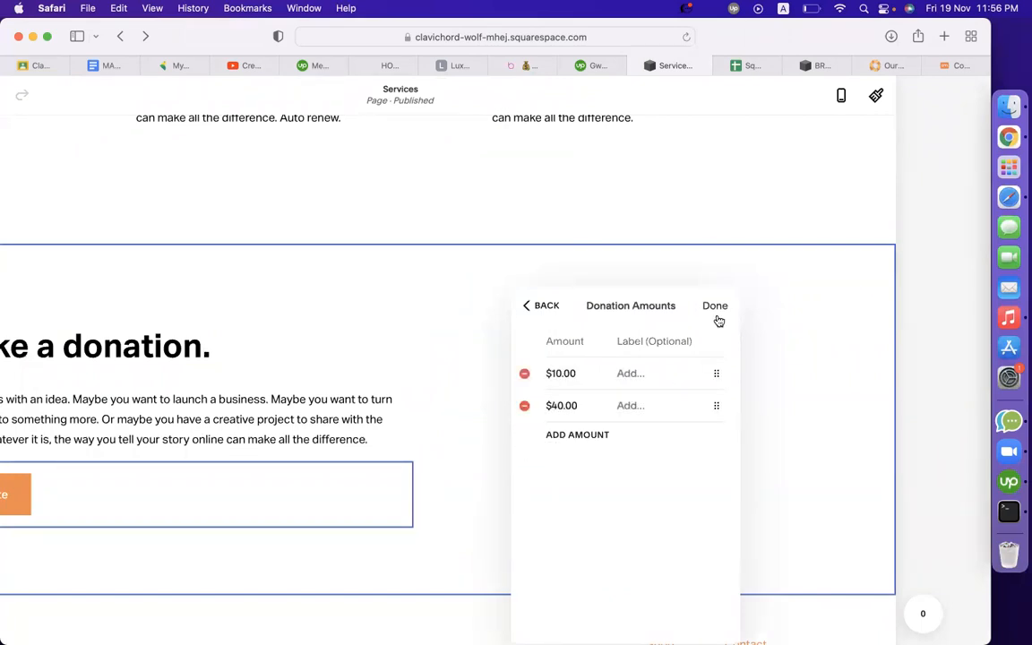
{"action": "left_click", "coordinate": [638, 405]}
{"action": "type", "text": "6 months"}
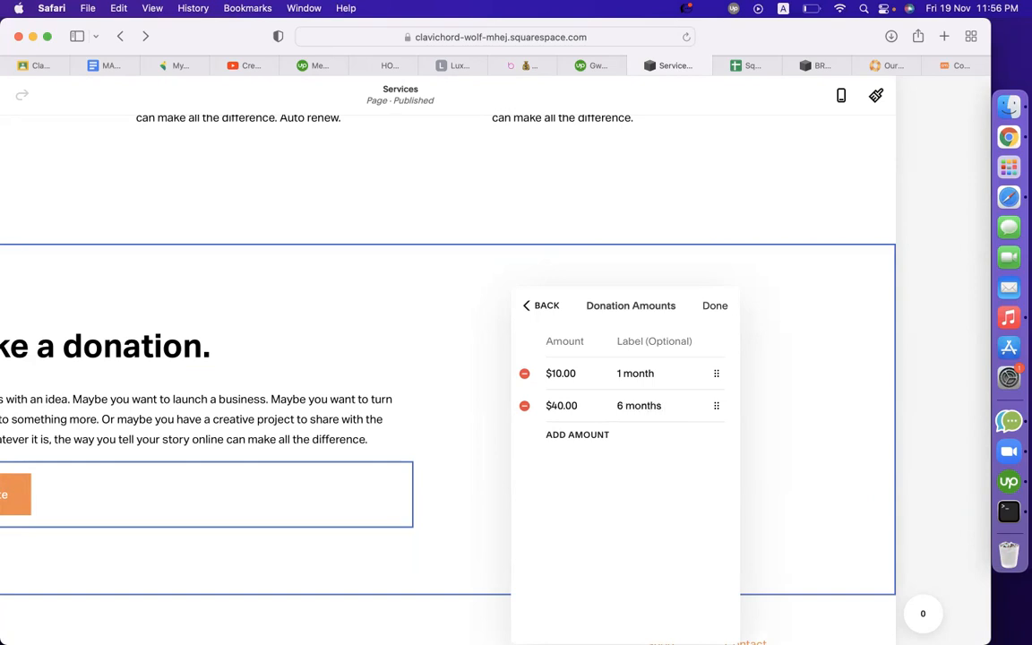
- Take a screenshot of the screen region covering the donation section and its labelled donation amounts
{"action": "key", "text": "super+shift+5"}
{"action": "left_click_drag", "start_coordinate": [571, 434], "coordinate": [277, 450]}
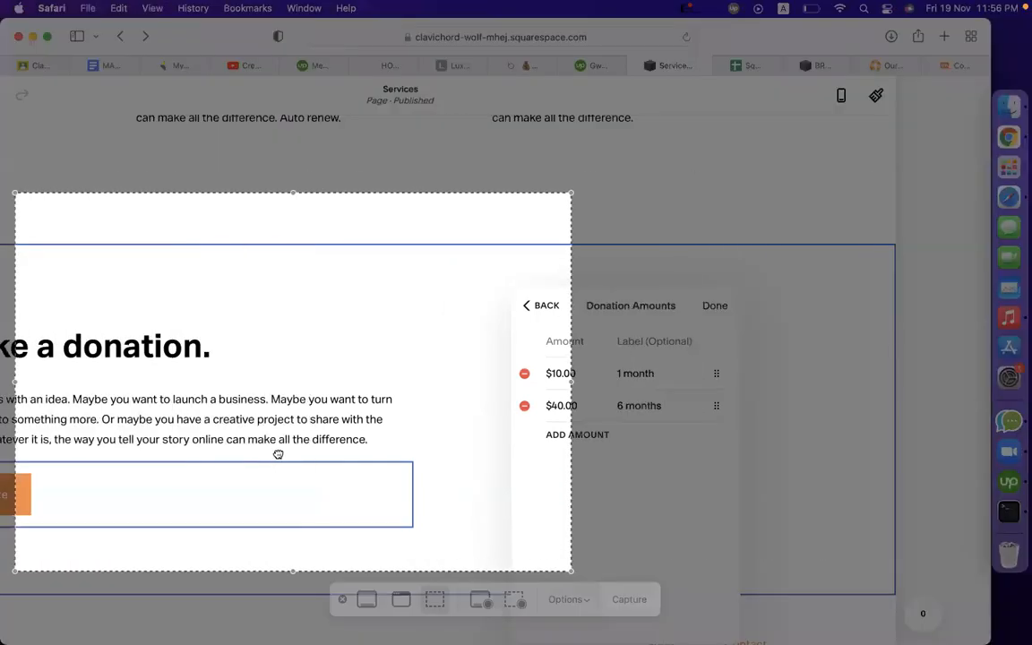
{"action": "left_click_drag", "start_coordinate": [572, 446], "coordinate": [796, 446]}
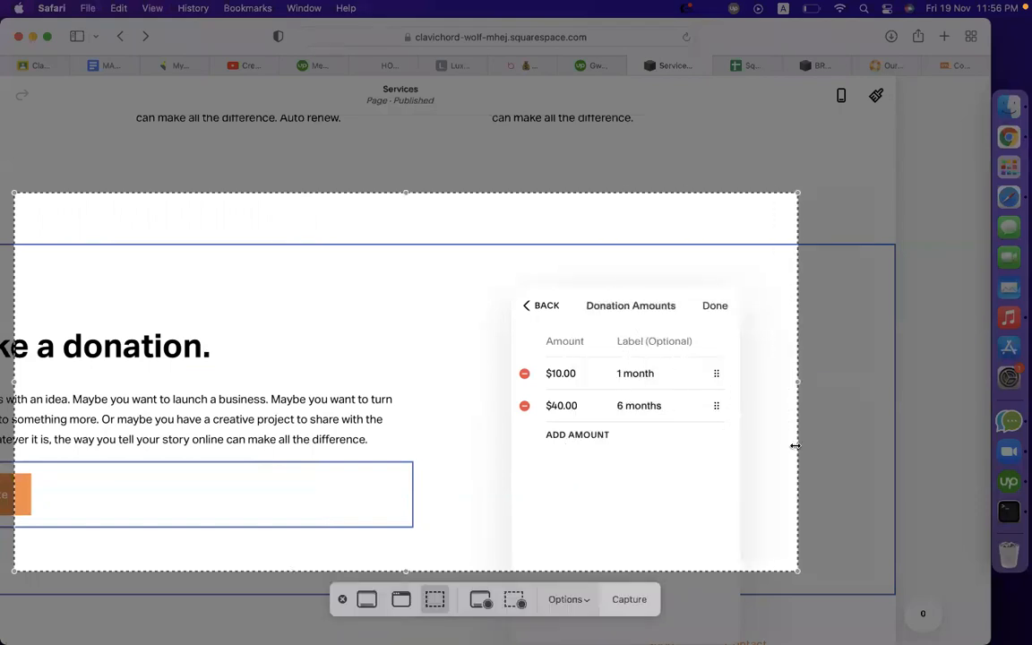
{"action": "key", "text": "Return"}
- Switch to the SquareSpace_All spreadsheet in Google Sheets and add 30 rows to the end of the Pricing Table sheet
{"action": "left_click", "coordinate": [744, 65]}
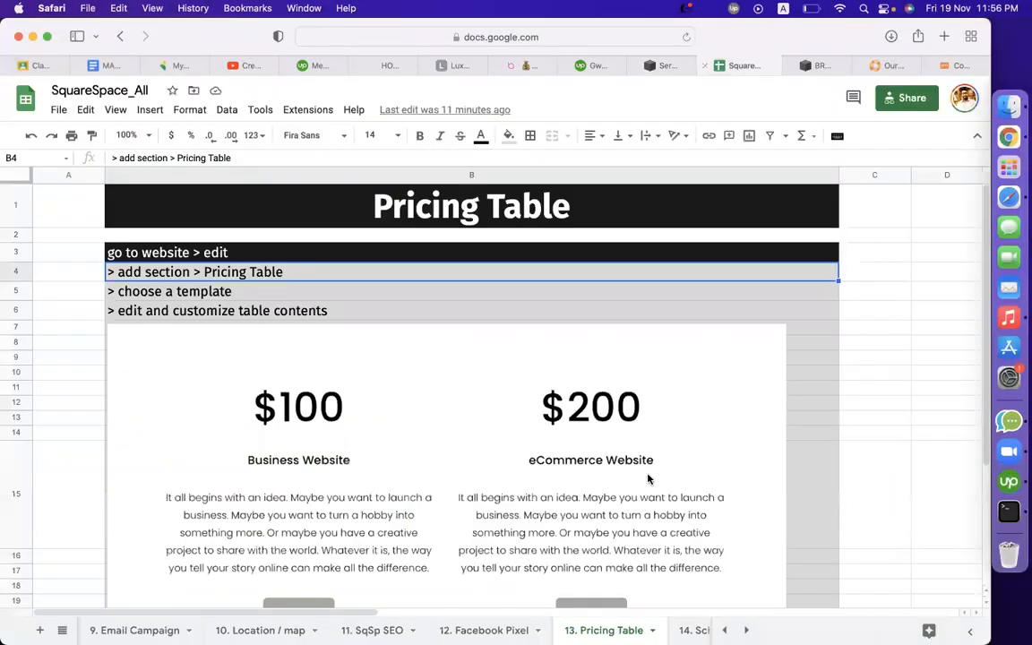
{"action": "scroll", "coordinate": [647, 476], "scroll_direction": "down", "scroll_amount": 4}
{"action": "left_click", "coordinate": [118, 588]}
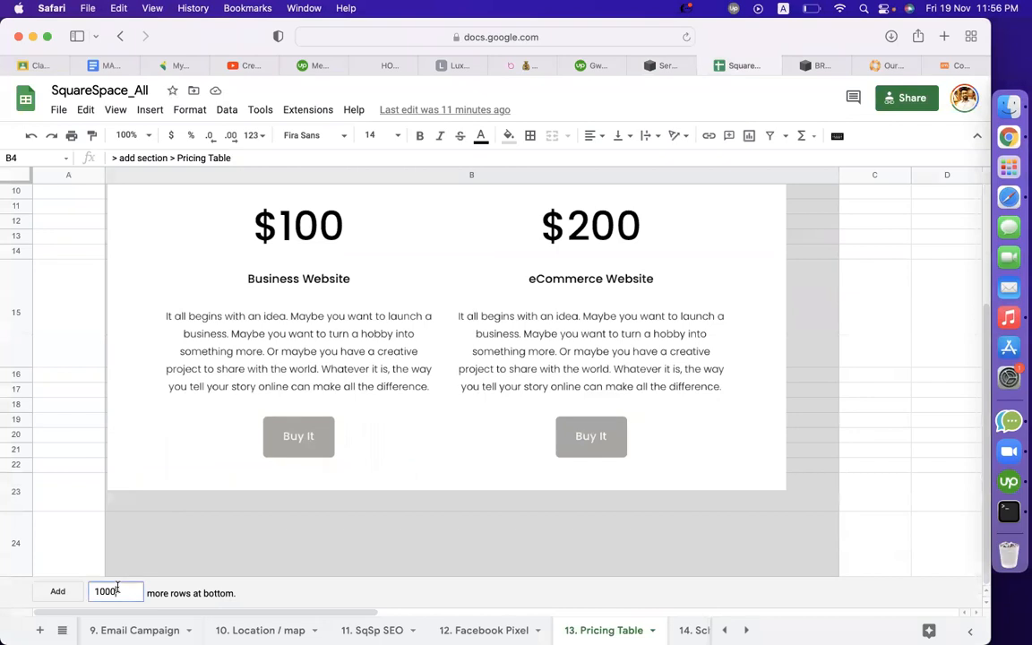
{"action": "type", "text": "30"}
{"action": "key", "text": "Return"}
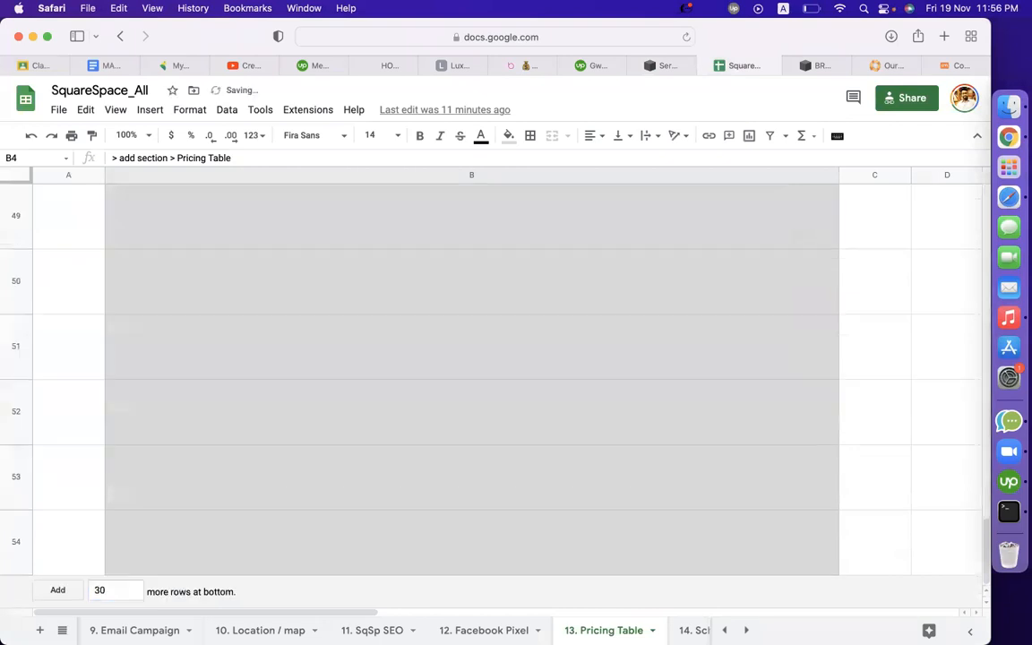
- Enter the note "to recieve payment add - donation option and configure as per pricing table" in cell B24, below the pricing image
{"action": "scroll", "coordinate": [353, 411], "scroll_direction": "up", "scroll_amount": 10}
{"action": "scroll", "coordinate": [332, 421], "scroll_direction": "down", "scroll_amount": 3}
{"action": "left_click", "coordinate": [274, 371]}
{"action": "type", "text": "t"}
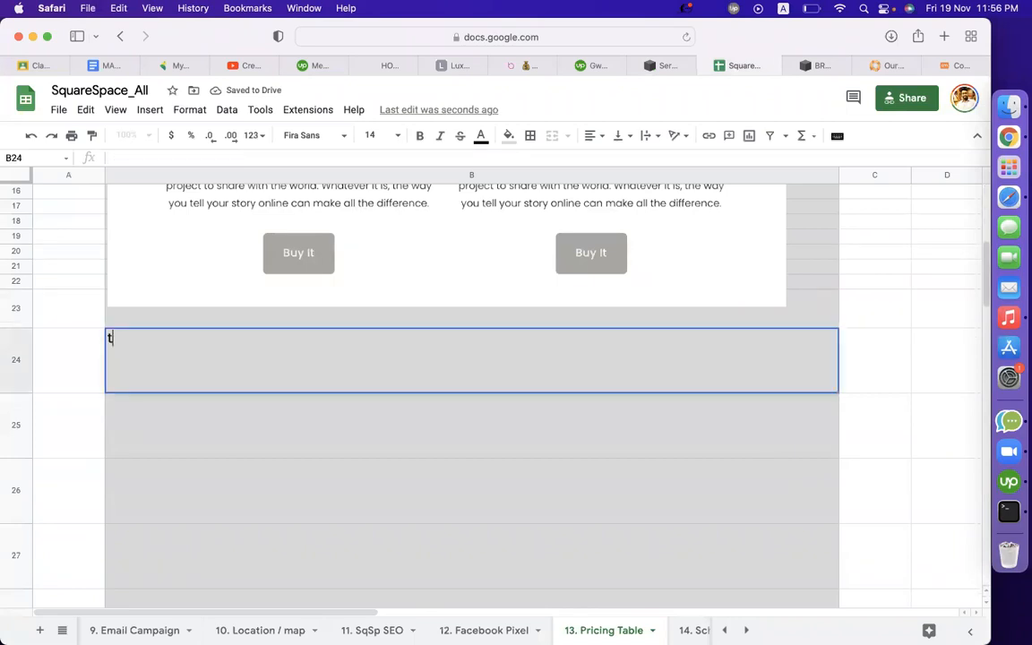
{"action": "type", "text": "o recieve payment add - donation option "}
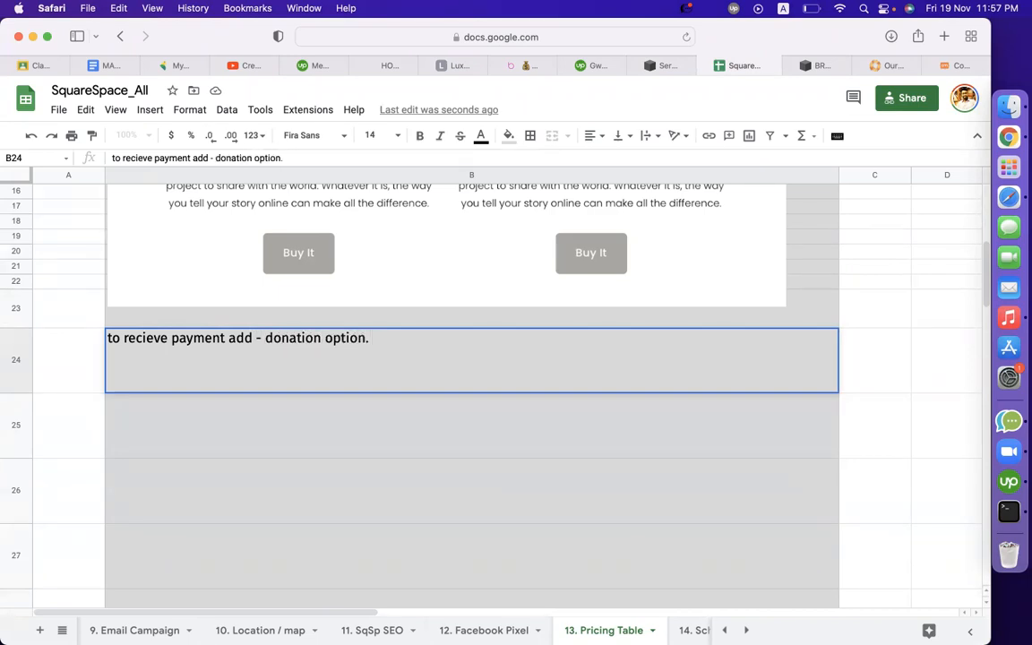
{"action": "type", "text": "and confi"}
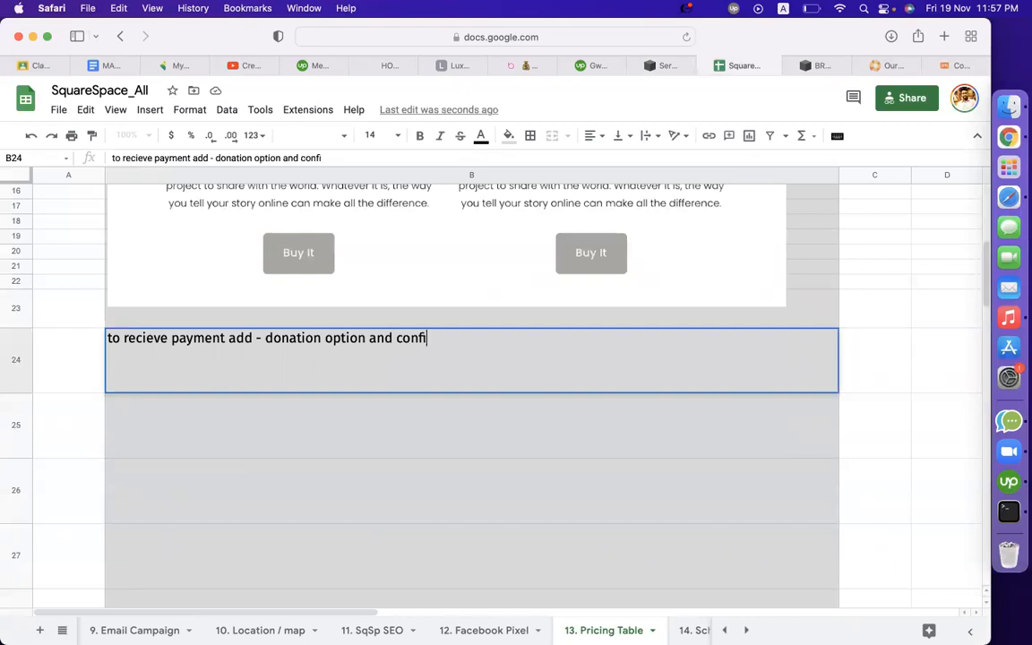
{"action": "type", "text": "gure as per pricing ta"}
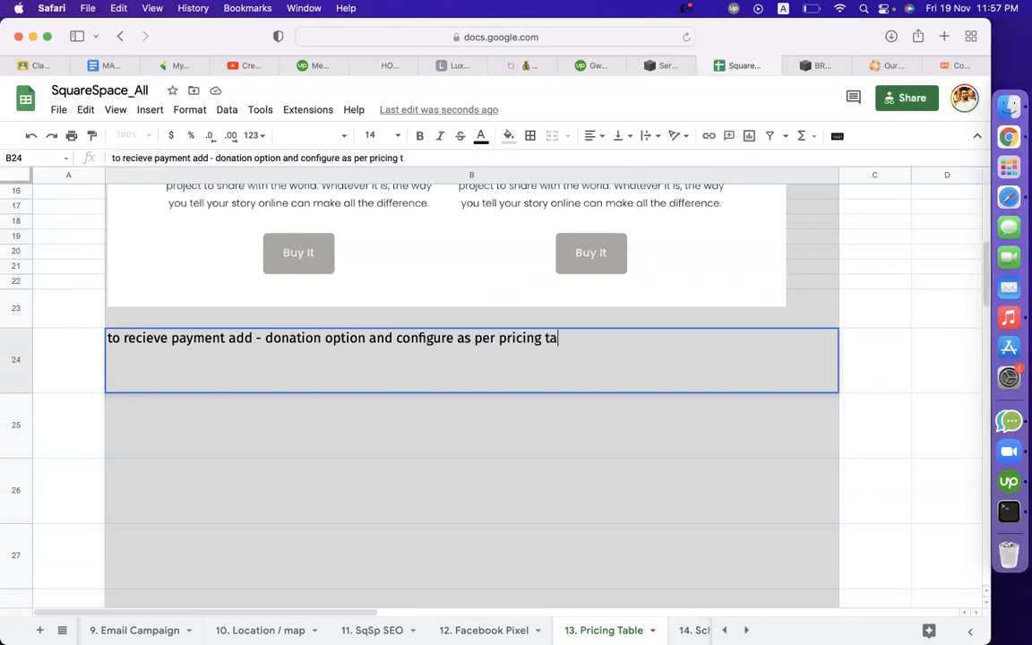
{"action": "key", "text": "Return"}
- Capture the Squarespace donation section with its donation amounts and paste the image into the spreadsheet at cell B25
{"action": "scroll", "coordinate": [338, 443], "scroll_direction": "down", "scroll_amount": 2}
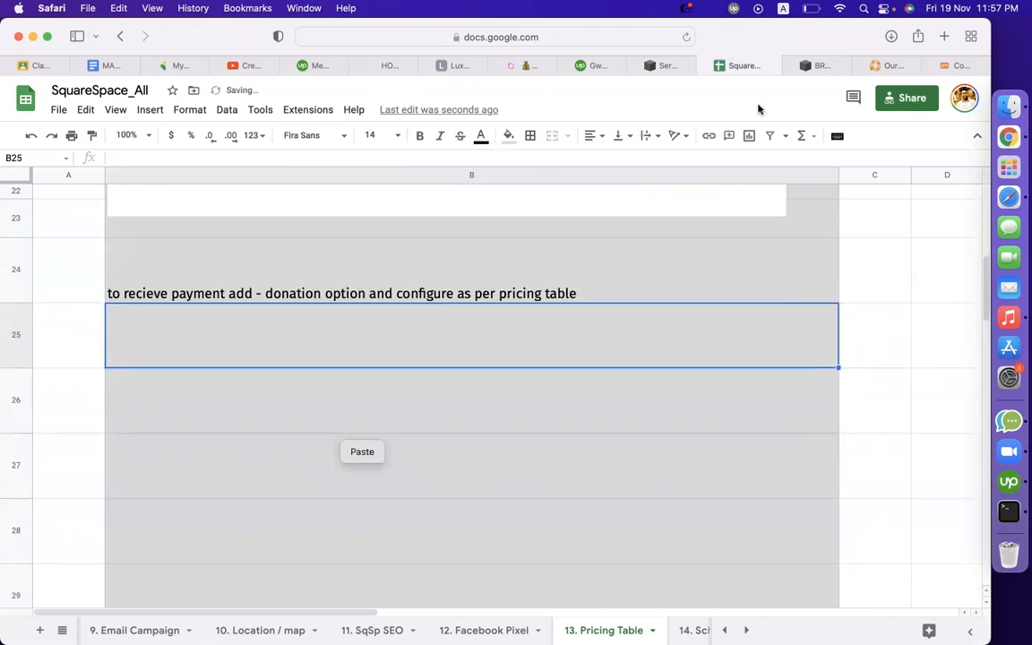
{"action": "left_click", "coordinate": [672, 65]}
{"action": "key", "text": "super+shift+5"}
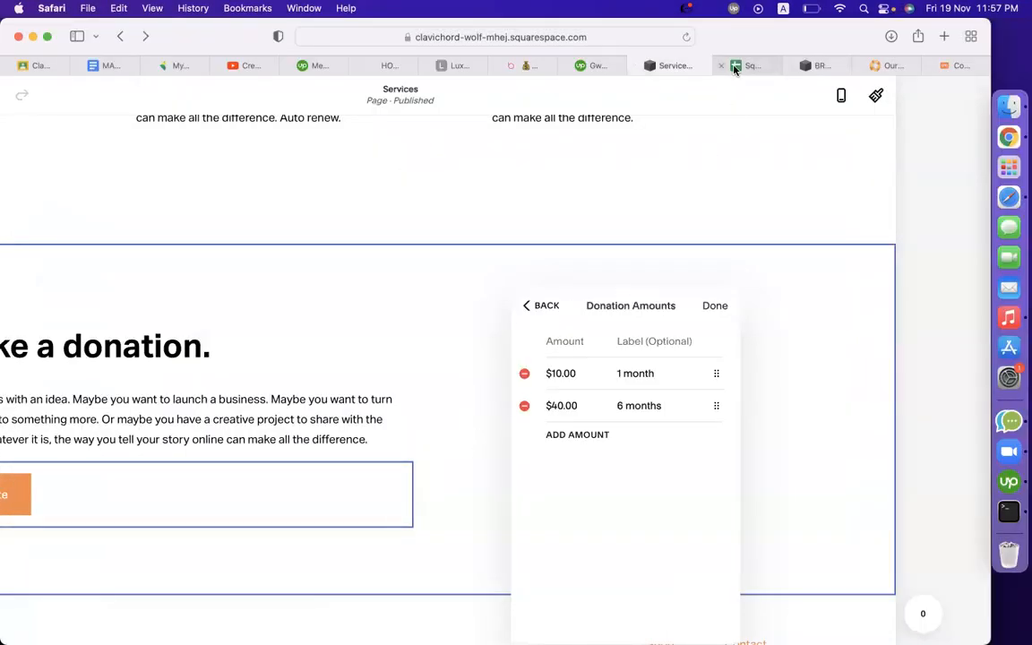
{"action": "left_click", "coordinate": [735, 66]}
{"action": "key", "text": "super+v"}
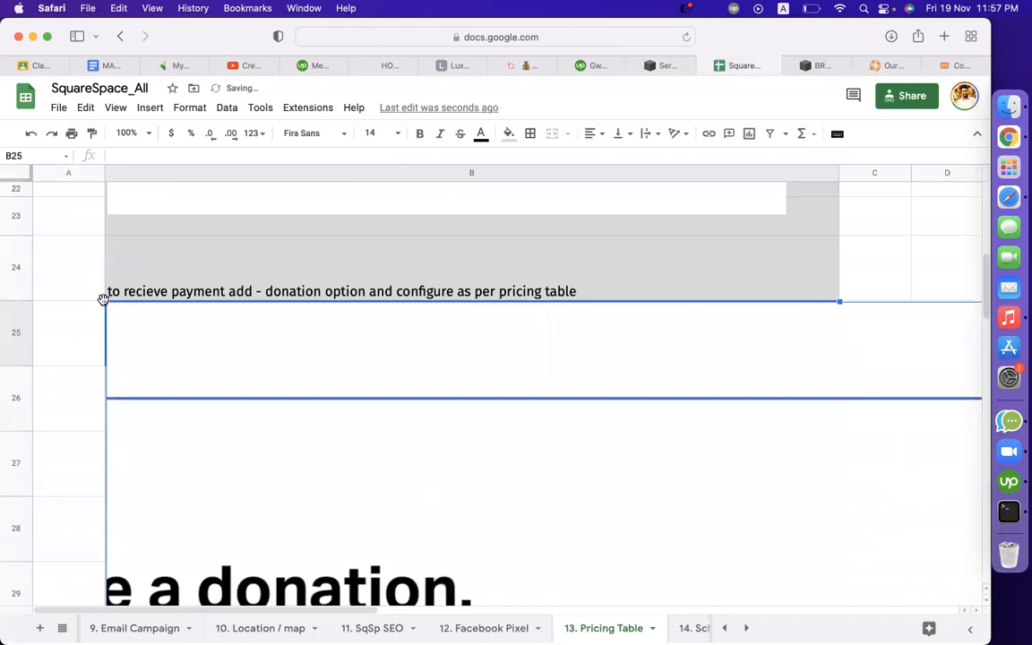
- Shrink the pasted donation screenshot and position it directly below the payment note so it fits within column B
{"action": "left_click_drag", "start_coordinate": [102, 297], "coordinate": [210, 318]}
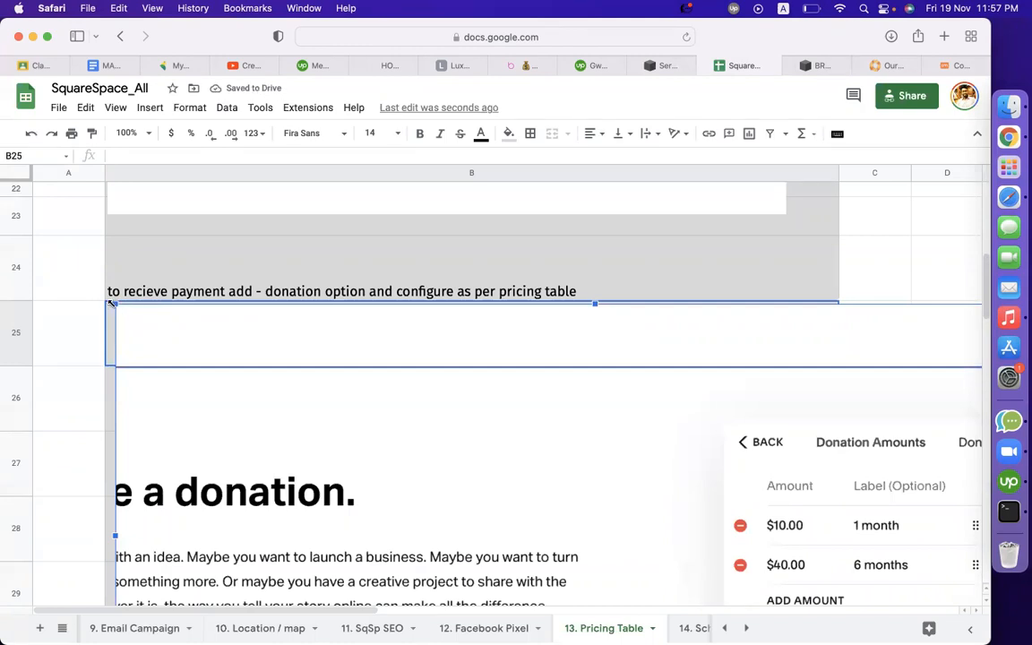
{"action": "left_click_drag", "start_coordinate": [116, 304], "coordinate": [704, 562]}
{"action": "left_click_drag", "start_coordinate": [770, 582], "coordinate": [217, 320]}
{"action": "left_click_drag", "start_coordinate": [524, 505], "coordinate": [676, 553]}
{"action": "left_click", "coordinate": [915, 480]}
{"action": "scroll", "coordinate": [915, 479], "scroll_direction": "down", "scroll_amount": 5}
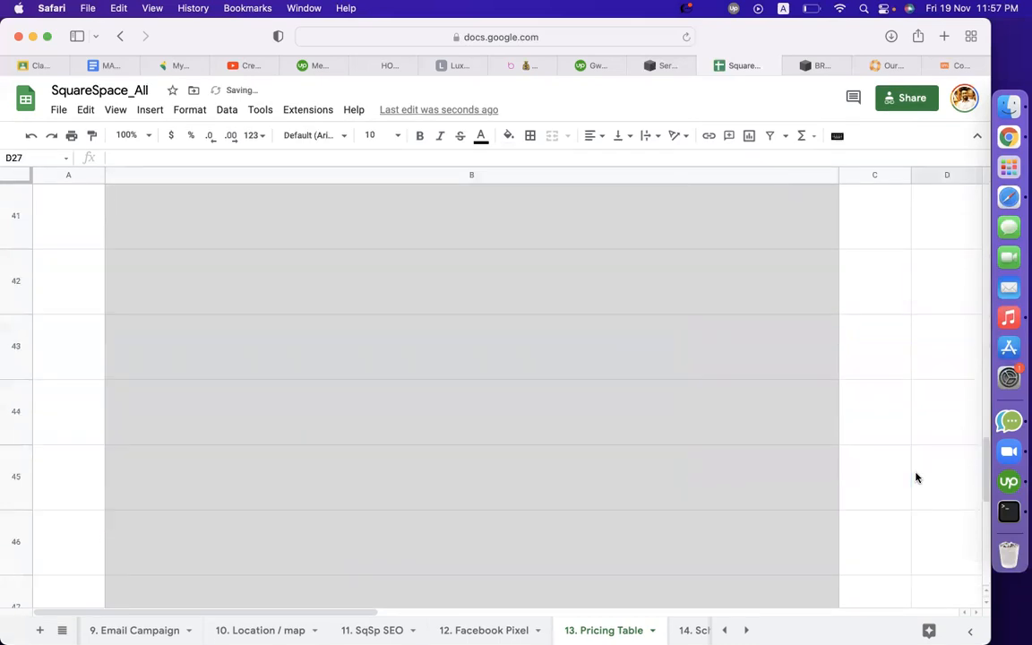
{"action": "scroll", "coordinate": [680, 317], "scroll_direction": "up", "scroll_amount": 5}
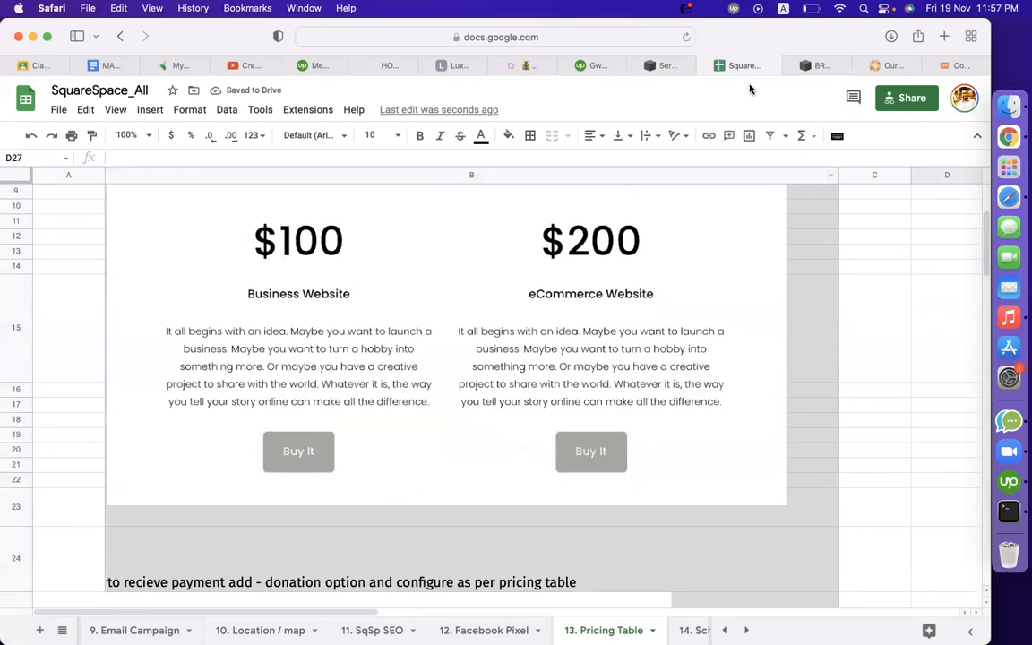
- Switch back to the Squarespace Services page, finish editing the donation amounts and return to the donation block's content settings
{"action": "left_click", "coordinate": [668, 68]}
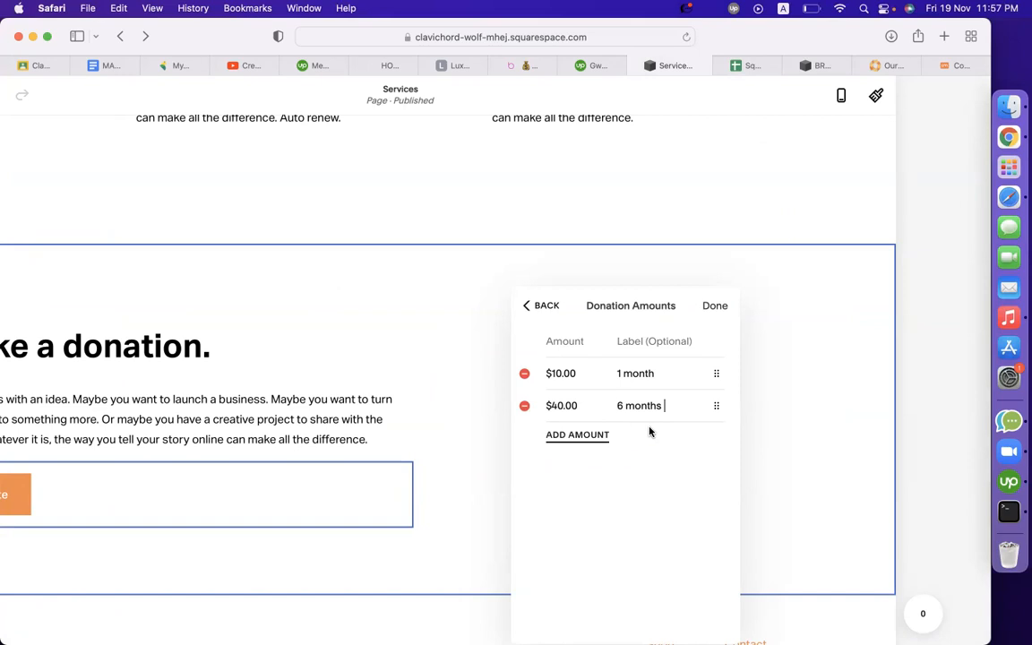
{"action": "left_click", "coordinate": [714, 307]}
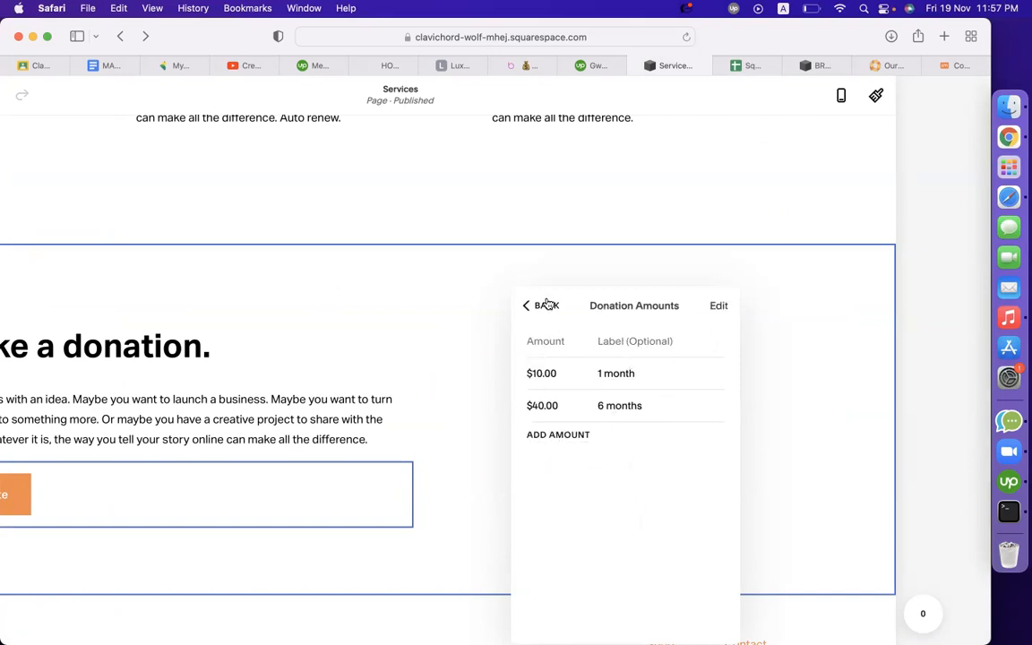
{"action": "left_click", "coordinate": [547, 304]}
- Set the donation block's button text to Subscribe Now and close its settings
{"action": "scroll", "coordinate": [629, 484], "scroll_direction": "down", "scroll_amount": 3}
{"action": "double_click", "coordinate": [554, 373]}
{"action": "type", "text": "Pay no"}
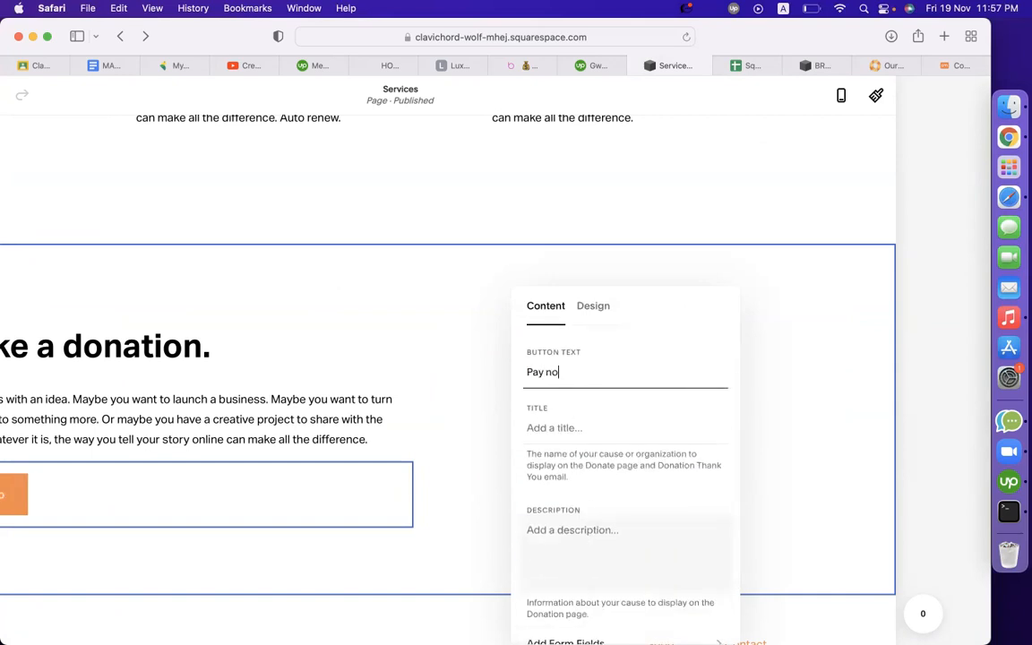
{"action": "key", "text": "BackSpace"}
{"action": "key", "text": "BackSpace"}
{"action": "key", "text": "BackSpace"}
{"action": "key", "text": "BackSpace"}
{"action": "key", "text": "BackSpace"}
{"action": "key", "text": "BackSpace"}
{"action": "key", "text": "BackSpace"}
{"action": "key", "text": "BackSpace"}
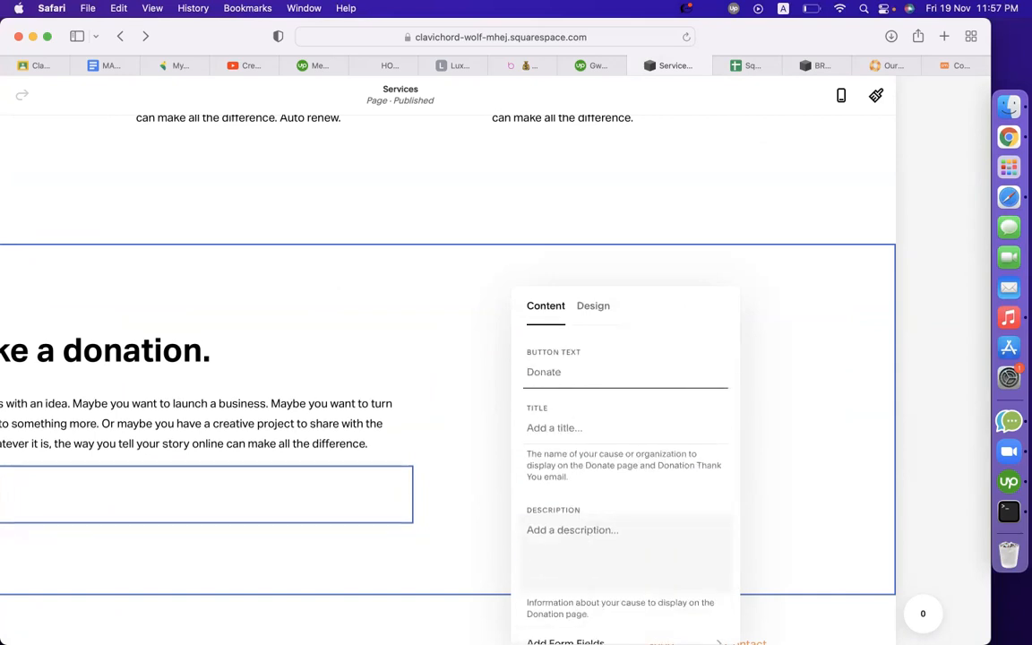
{"action": "type", "text": "Subscribe now"}
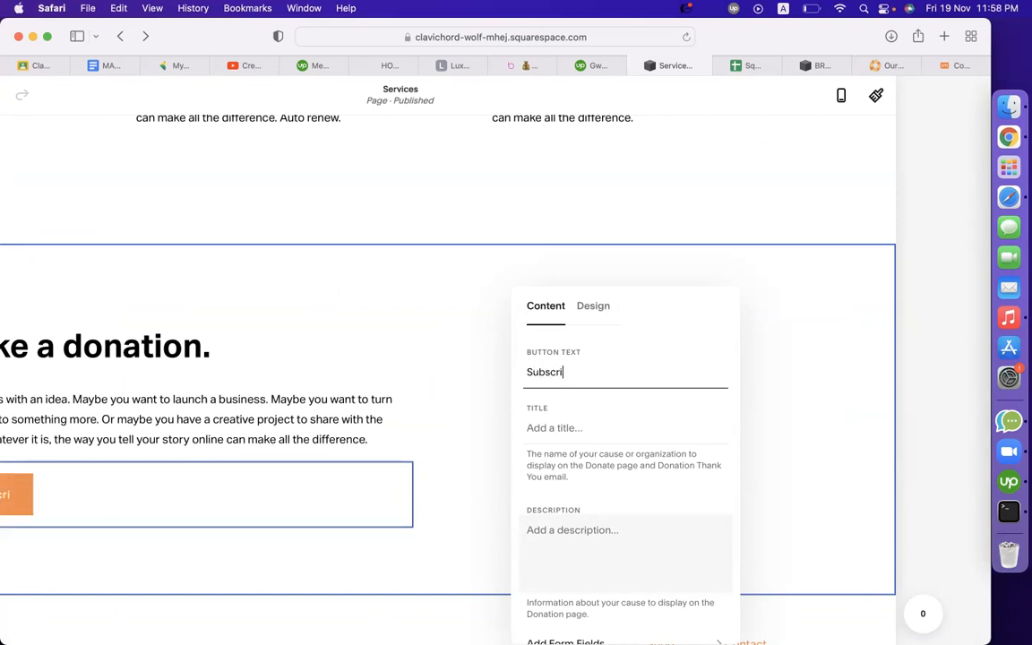
{"action": "key", "text": "BackSpace"}
{"action": "key", "text": "BackSpace"}
{"action": "key", "text": "BackSpace"}
{"action": "type", "text": "Now"}
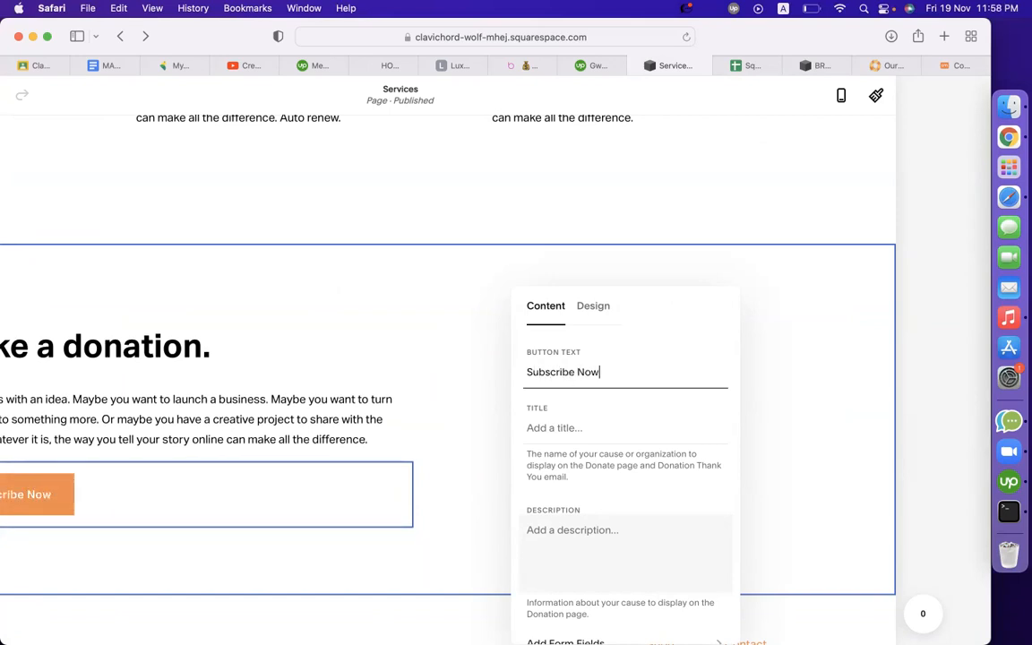
{"action": "left_click", "coordinate": [564, 432]}
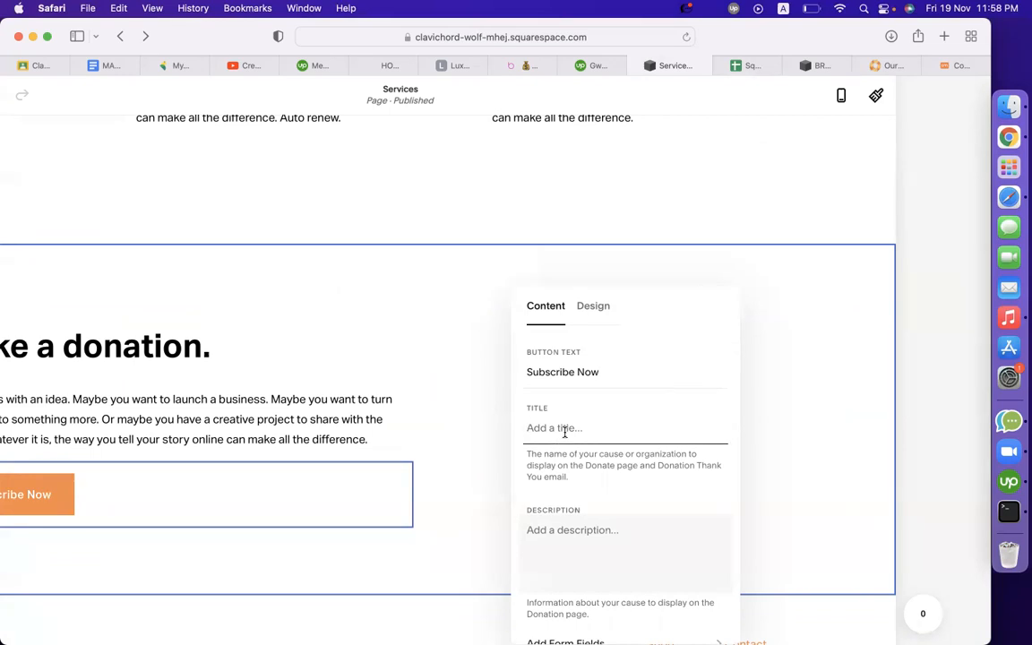
{"action": "left_click", "coordinate": [180, 518]}
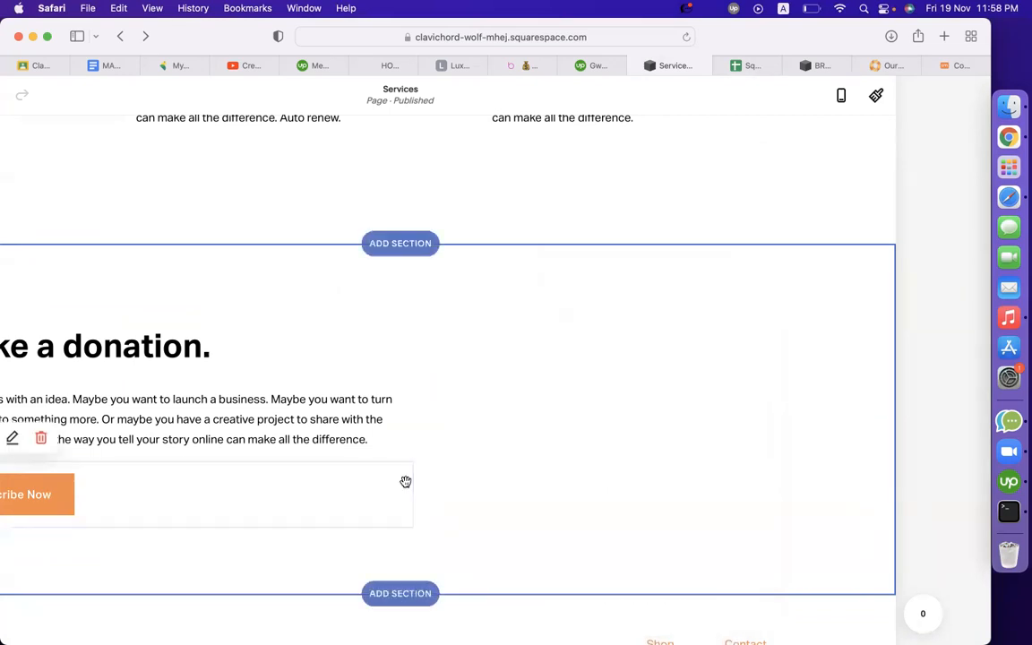
- Move the Subscribe Now button from the donation section into the pricing section, between the $10 and $40 plans
{"action": "scroll", "coordinate": [378, 485], "scroll_direction": "left", "scroll_amount": 2}
{"action": "scroll", "coordinate": [378, 484], "scroll_direction": "right", "scroll_amount": 2}
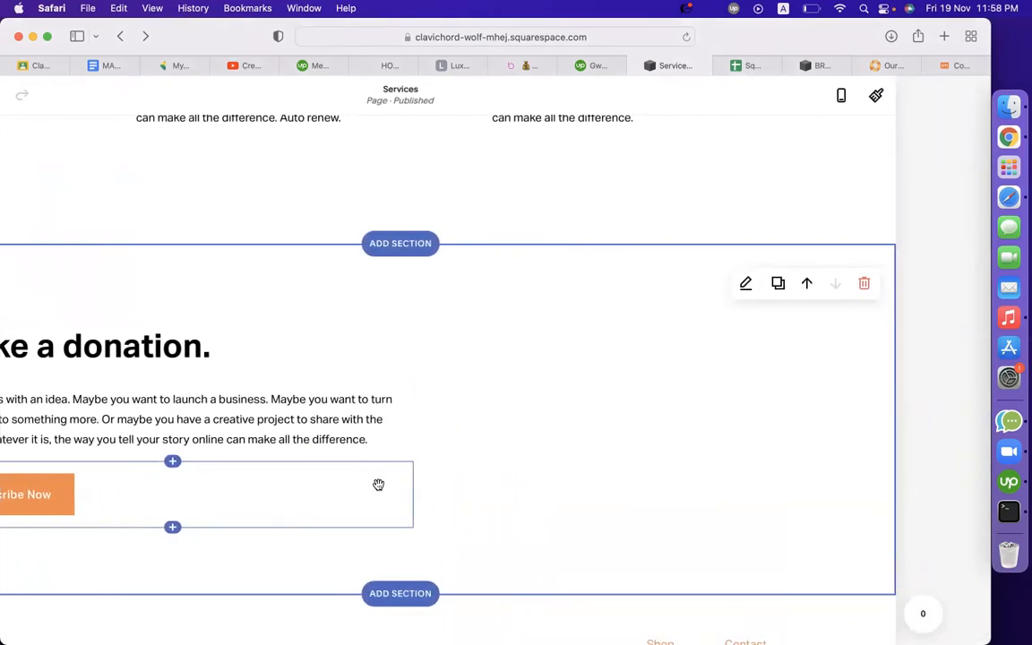
{"action": "left_click_drag", "start_coordinate": [217, 470], "coordinate": [397, 286]}
{"action": "scroll", "coordinate": [512, 403], "scroll_direction": "left", "scroll_amount": 2}
{"action": "scroll", "coordinate": [512, 403], "scroll_direction": "right", "scroll_amount": 2}
{"action": "scroll", "coordinate": [512, 403], "scroll_direction": "down", "scroll_amount": 5}
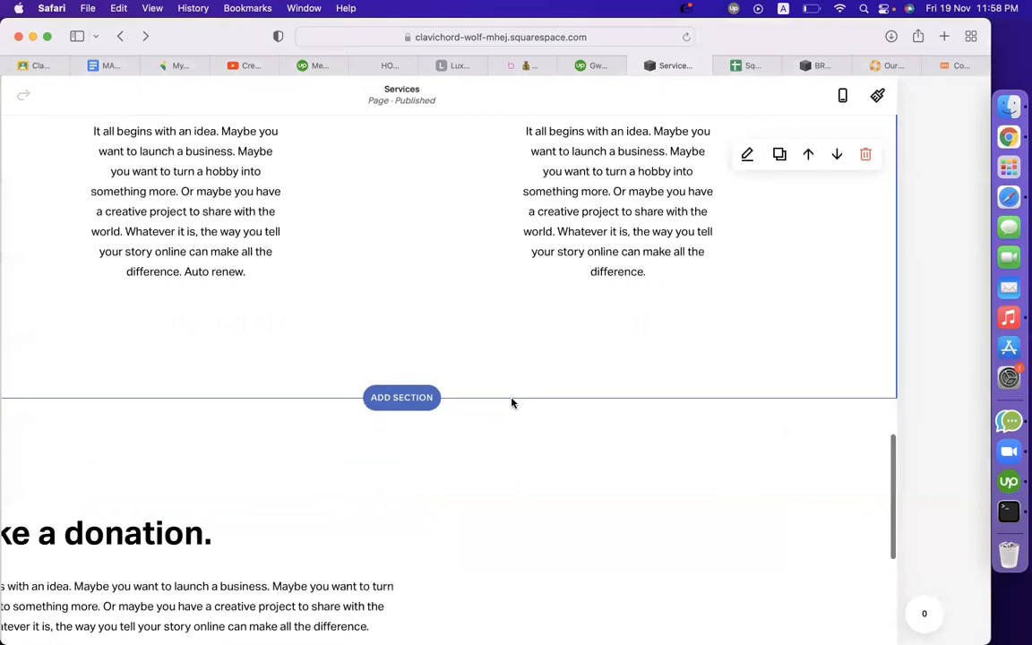
{"action": "scroll", "coordinate": [638, 472], "scroll_direction": "down", "scroll_amount": 4}
{"action": "scroll", "coordinate": [638, 473], "scroll_direction": "up", "scroll_amount": 10}
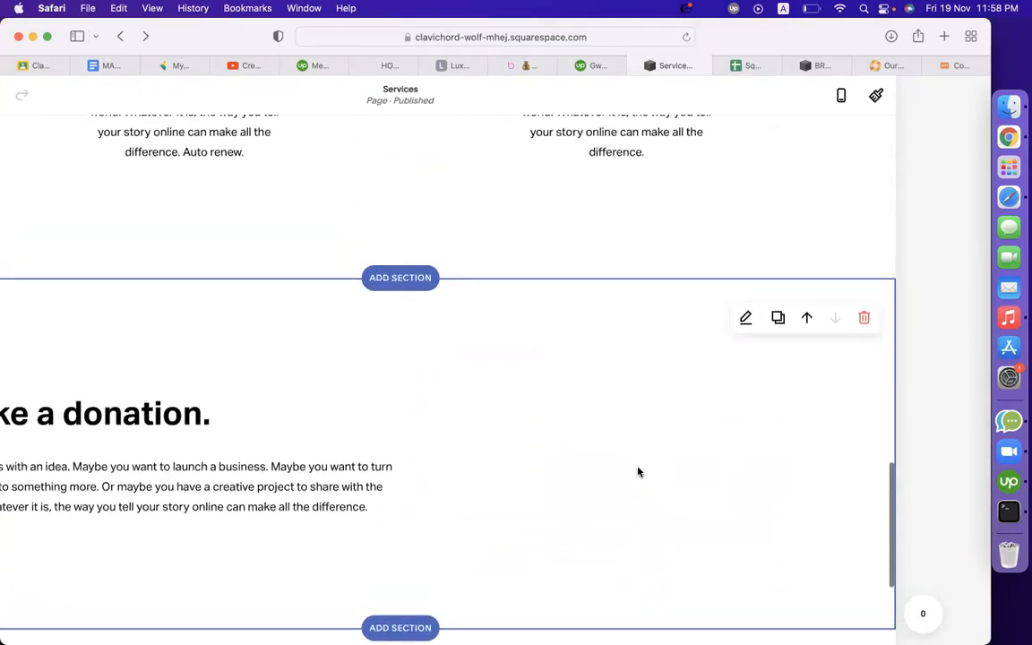
{"action": "scroll", "coordinate": [454, 383], "scroll_direction": "up", "scroll_amount": 4}
{"action": "key", "text": "super+shift+backslash"}
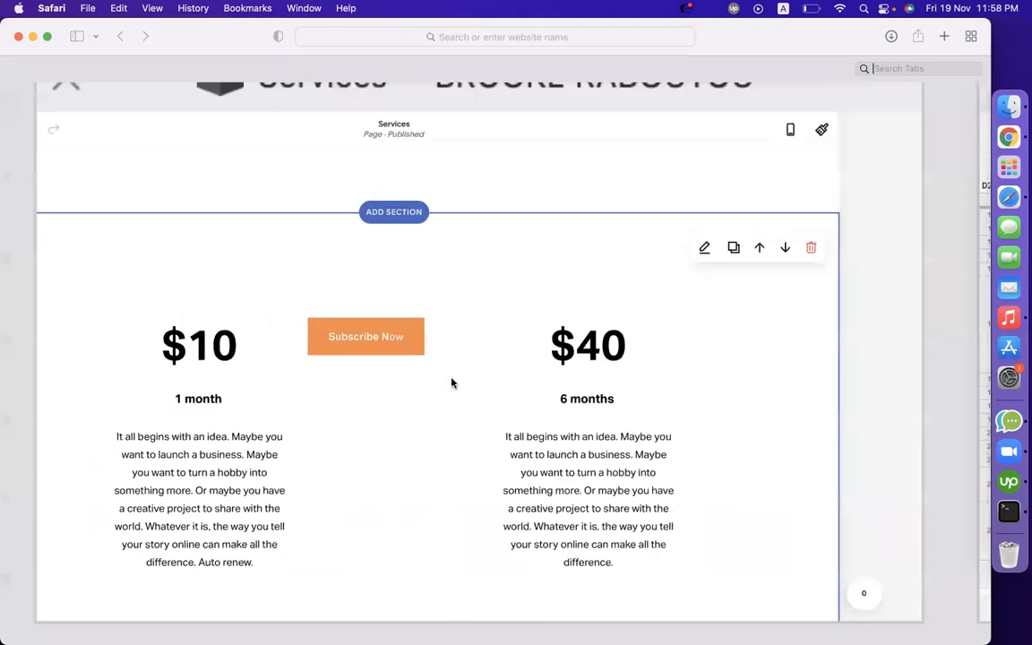
{"action": "left_click", "coordinate": [373, 414]}
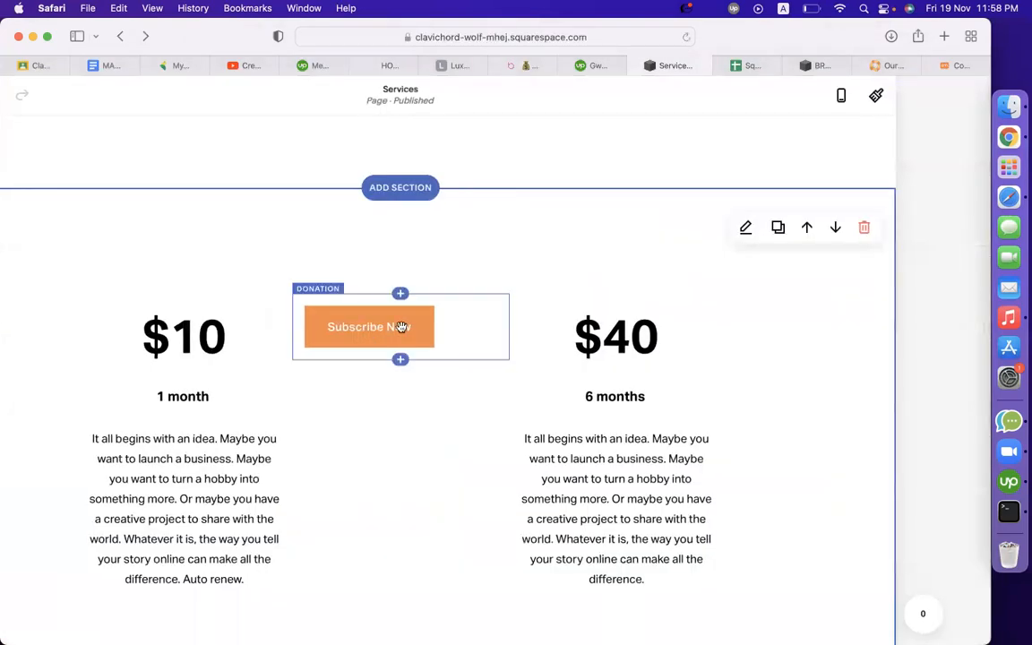
- Place the Subscribe Now button beneath the description of the $10 plan
{"action": "scroll", "coordinate": [460, 332], "scroll_direction": "down", "scroll_amount": 2}
{"action": "scroll", "coordinate": [461, 336], "scroll_direction": "down", "scroll_amount": 3}
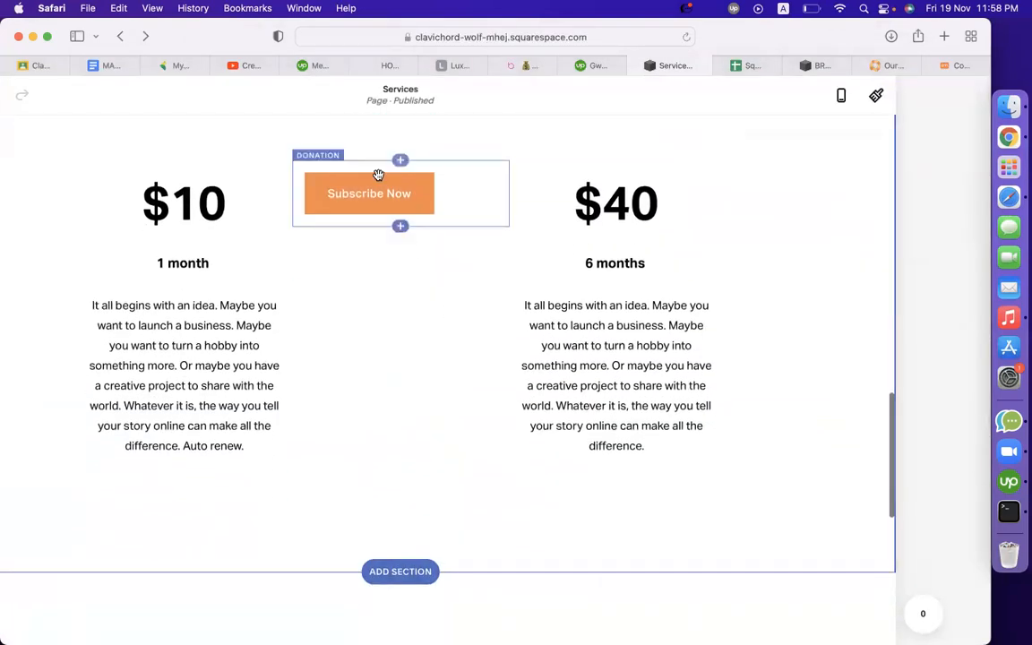
{"action": "left_click_drag", "start_coordinate": [459, 172], "coordinate": [240, 400]}
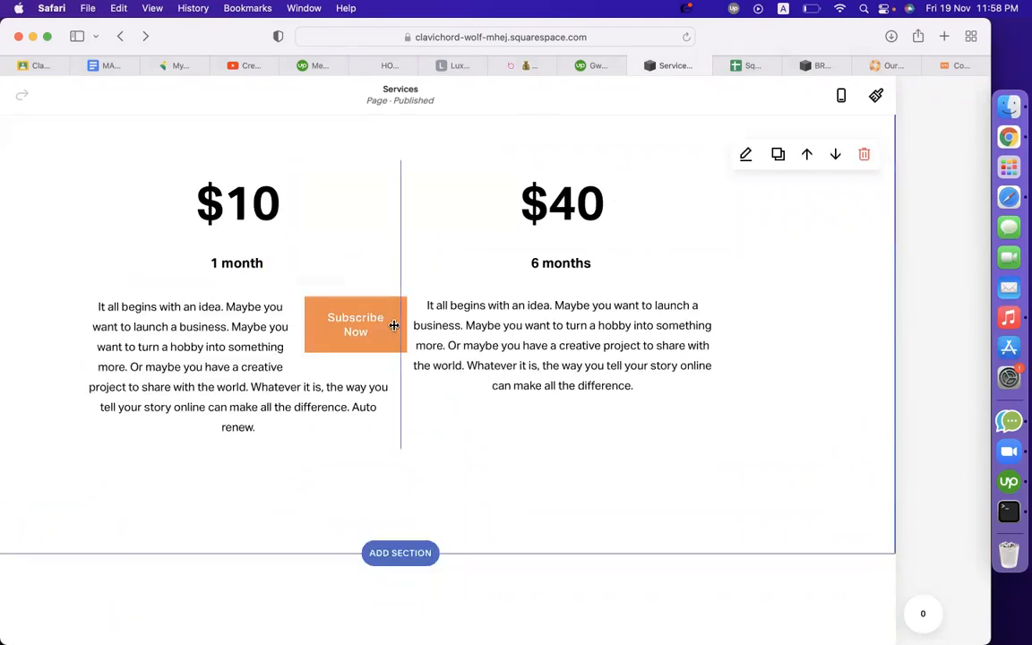
{"action": "left_click_drag", "start_coordinate": [327, 359], "coordinate": [253, 438]}
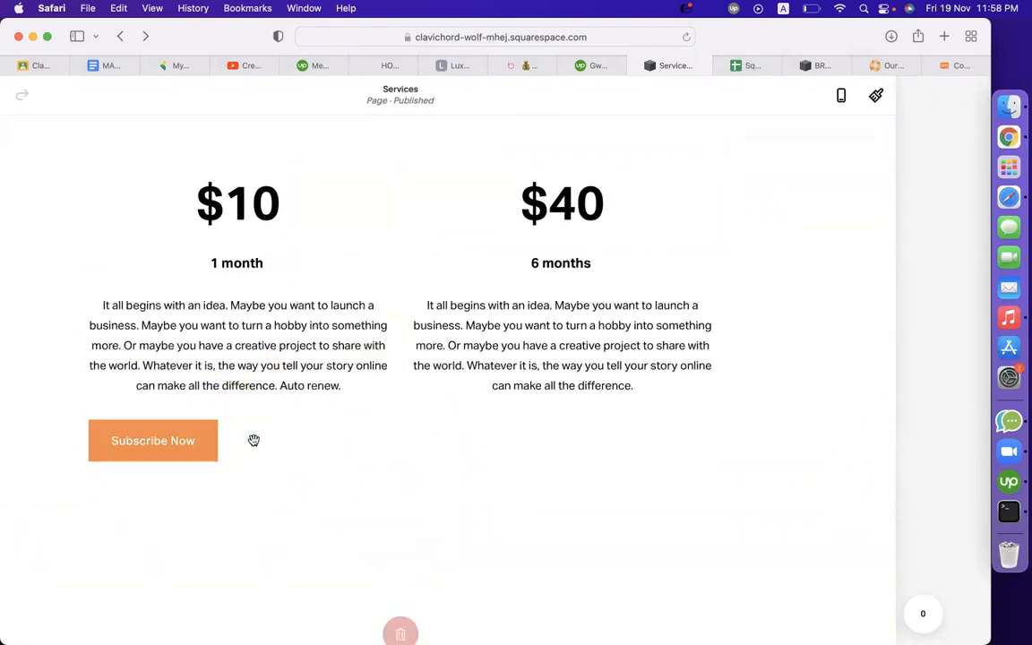
{"action": "left_click", "coordinate": [205, 447]}
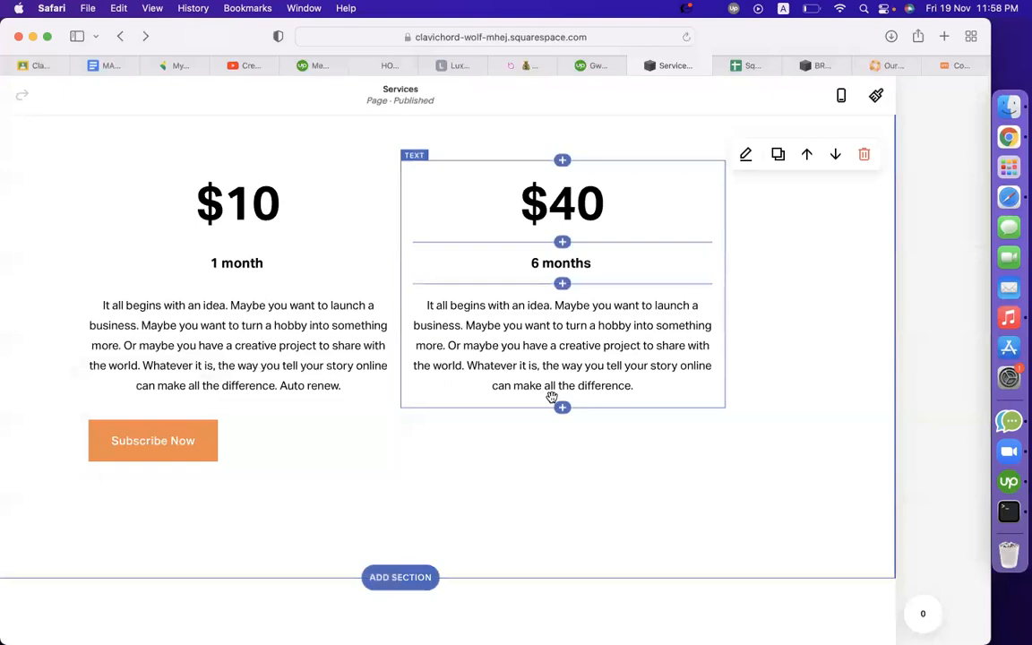
- Delete the $40.00 donation amount from the Subscribe Now button under the $10 plan and close its settings
{"action": "left_click", "coordinate": [206, 434]}
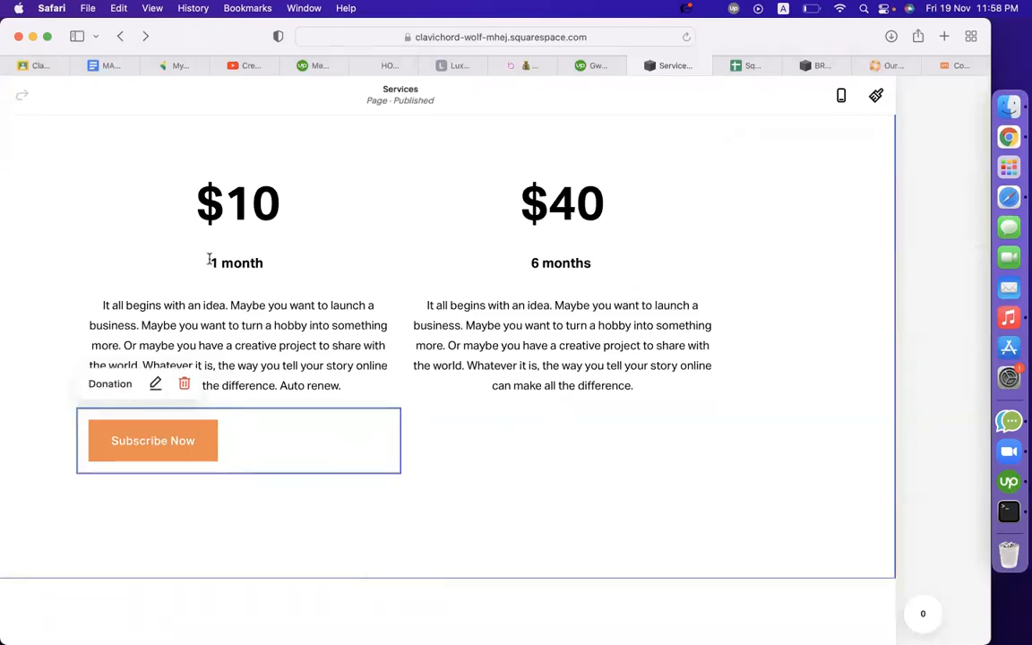
{"action": "left_click", "coordinate": [155, 384]}
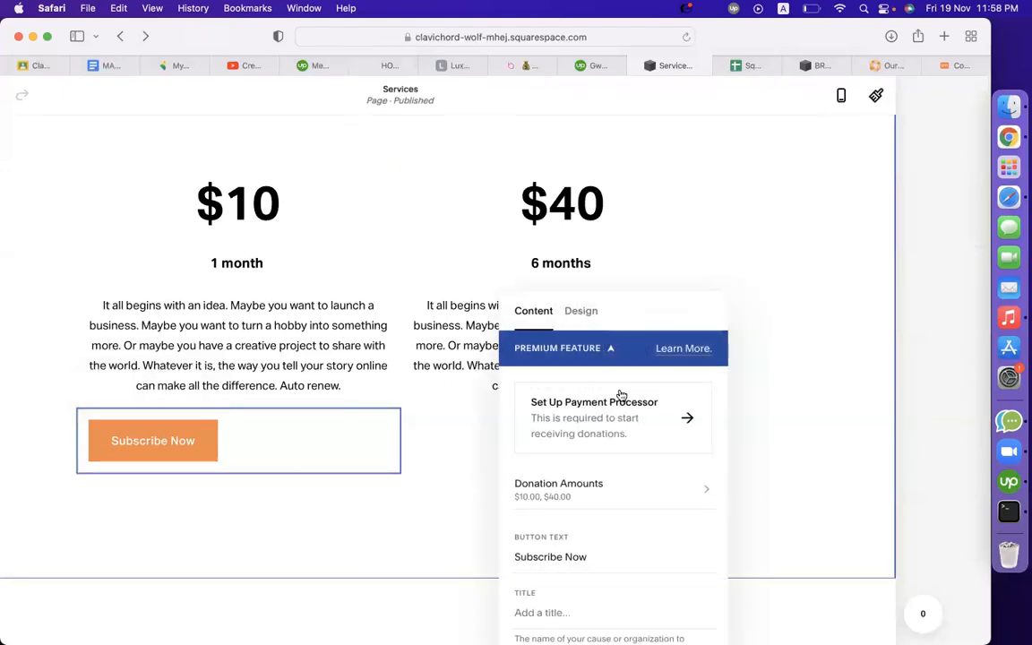
{"action": "left_click", "coordinate": [609, 491]}
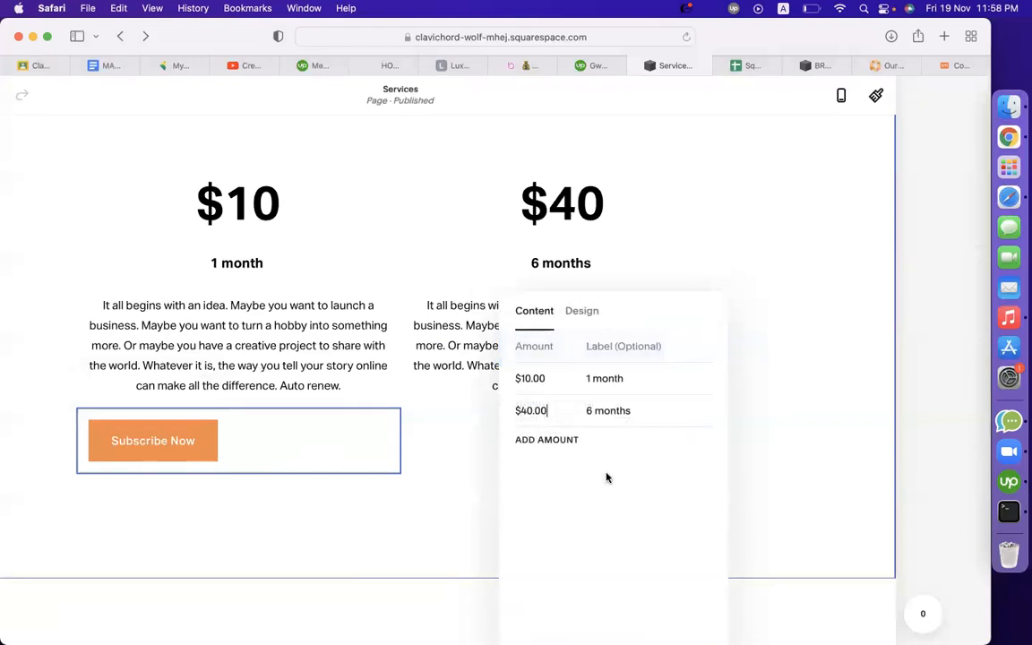
{"action": "left_click", "coordinate": [708, 311]}
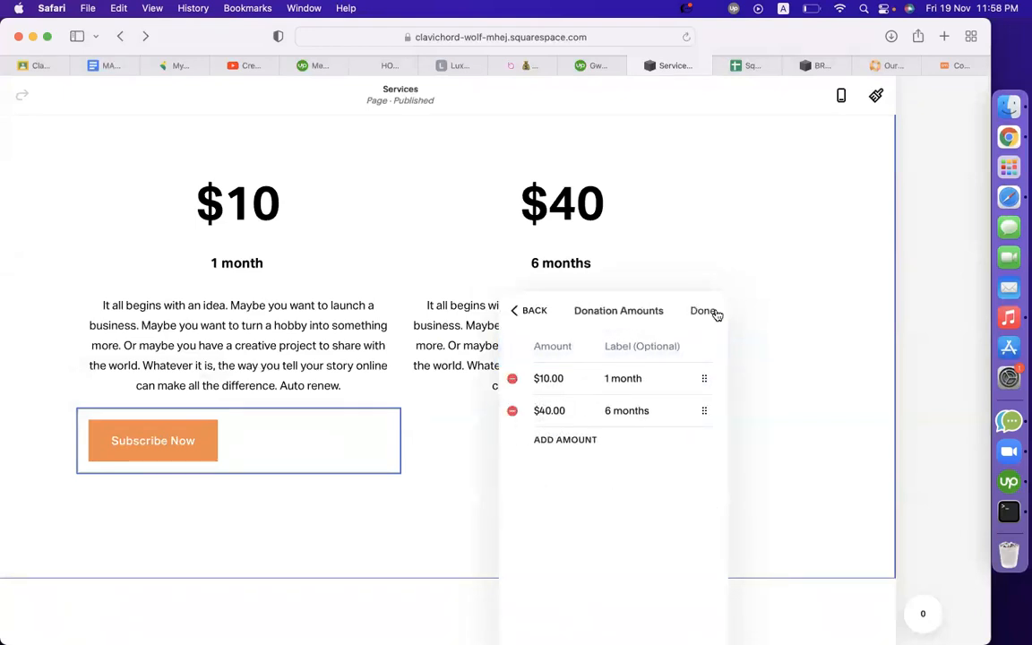
{"action": "left_click", "coordinate": [513, 412]}
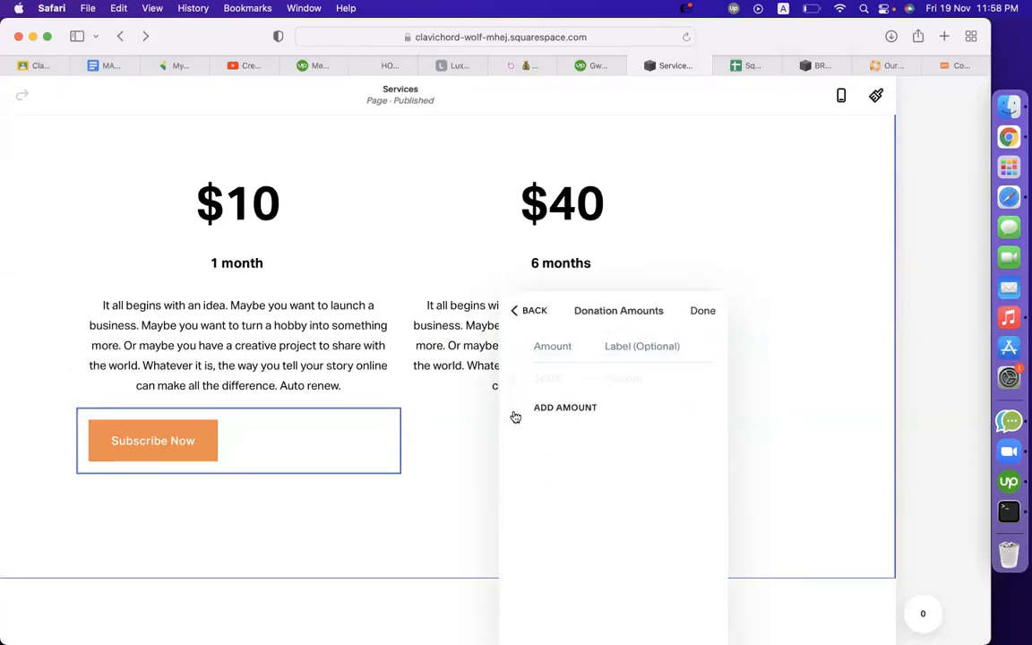
{"action": "left_click", "coordinate": [704, 312]}
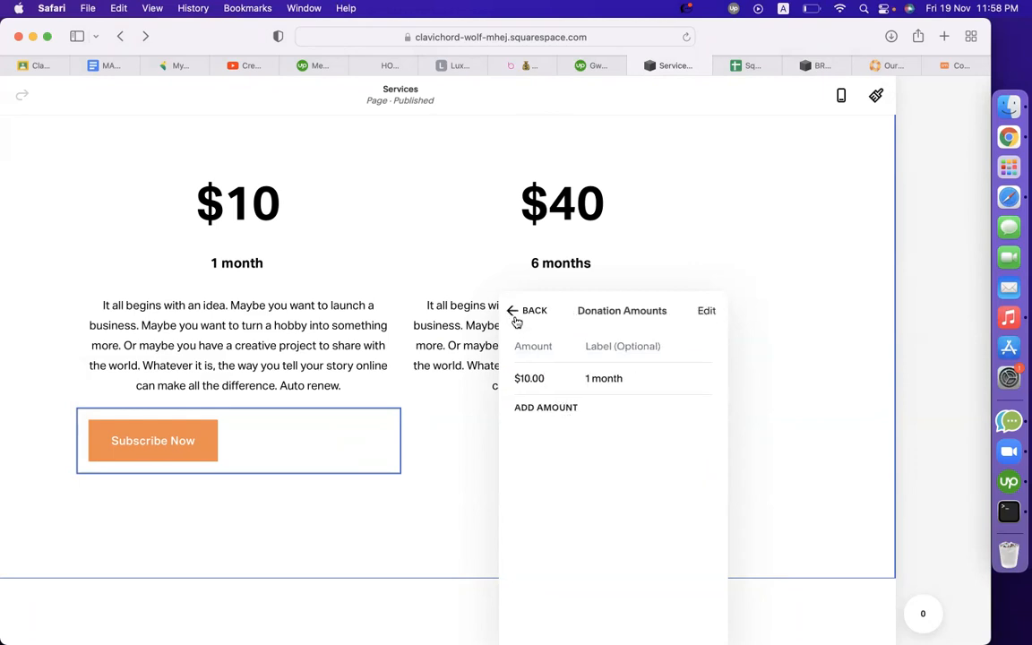
{"action": "left_click", "coordinate": [516, 319]}
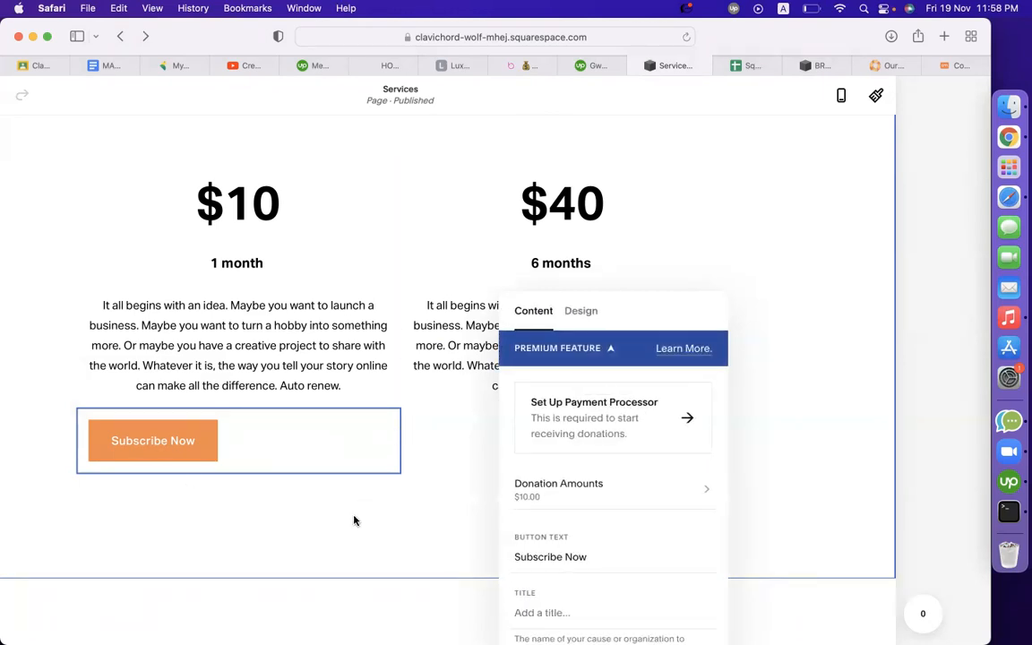
{"action": "left_click", "coordinate": [305, 451]}
{"action": "scroll", "coordinate": [573, 423], "scroll_direction": "down", "scroll_amount": 10}
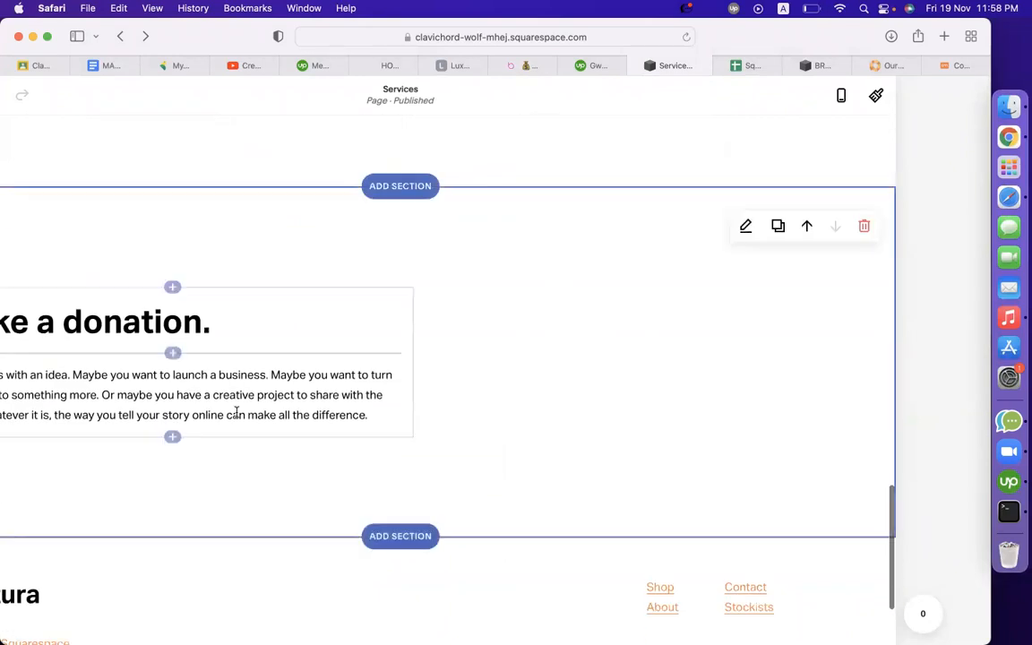
- Delete the leftover Make a donation section and discard the unsaved changes to the Services page
{"action": "left_click", "coordinate": [864, 229]}
{"action": "left_click", "coordinate": [574, 394]}
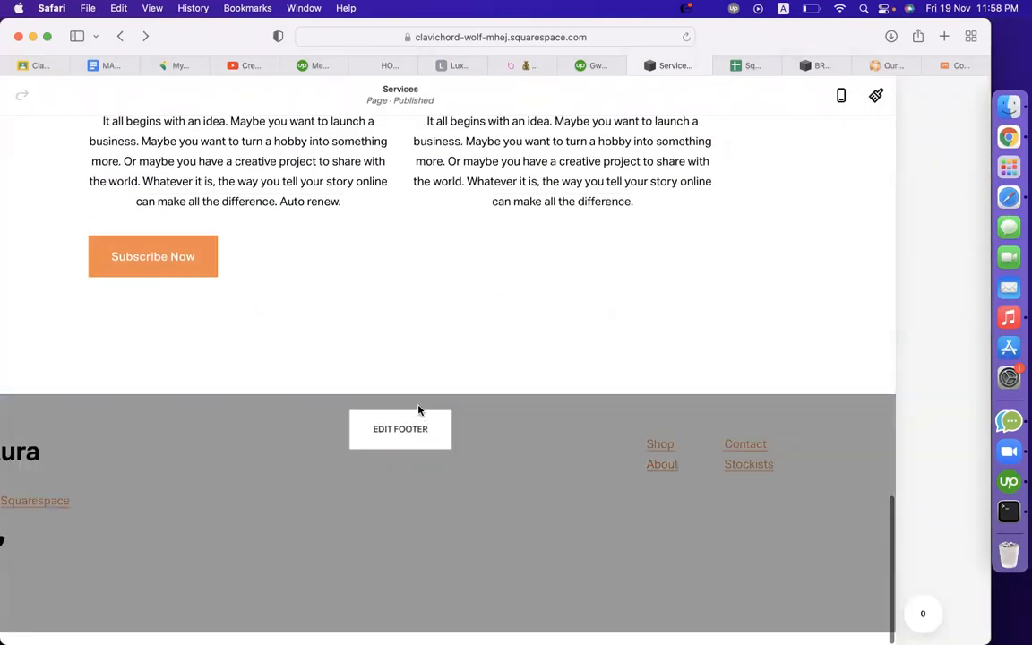
{"action": "left_click", "coordinate": [402, 392]}
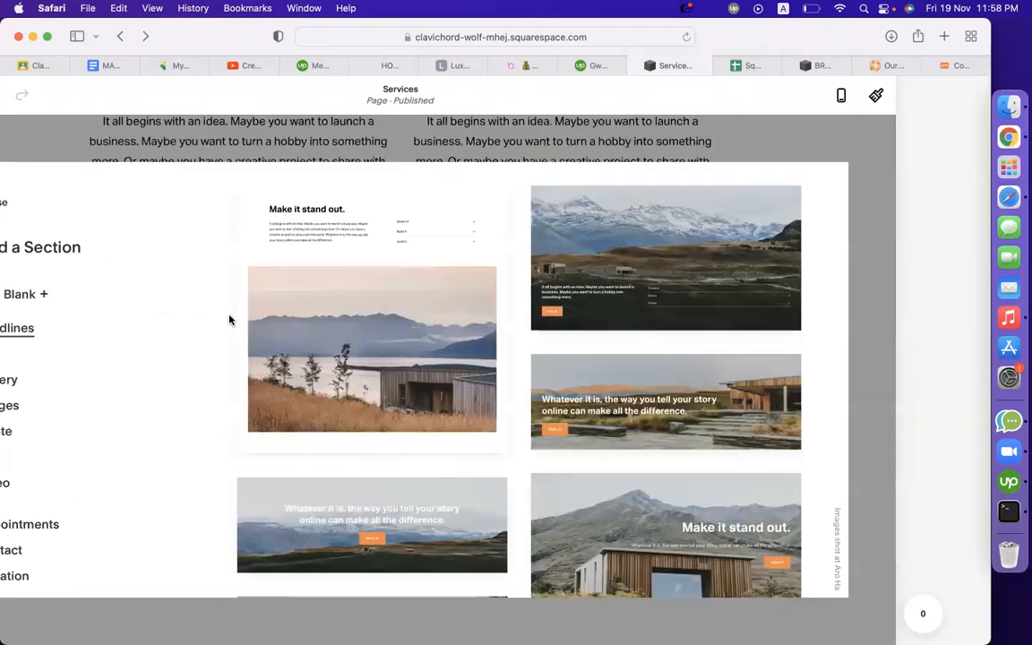
{"action": "scroll", "coordinate": [157, 398], "scroll_direction": "left", "scroll_amount": 5}
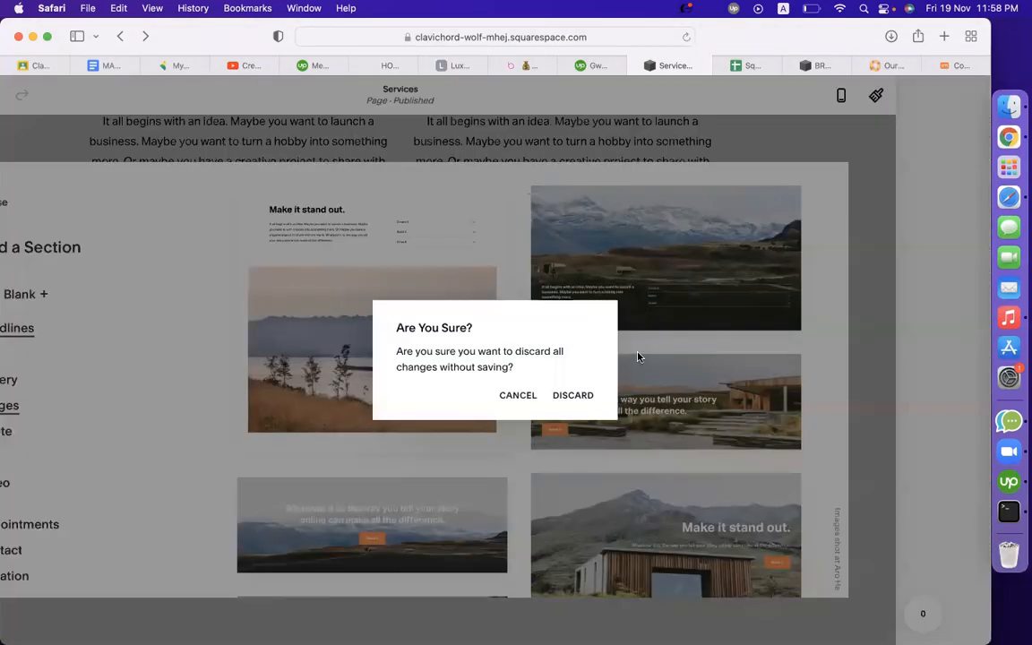
{"action": "left_click", "coordinate": [573, 396]}
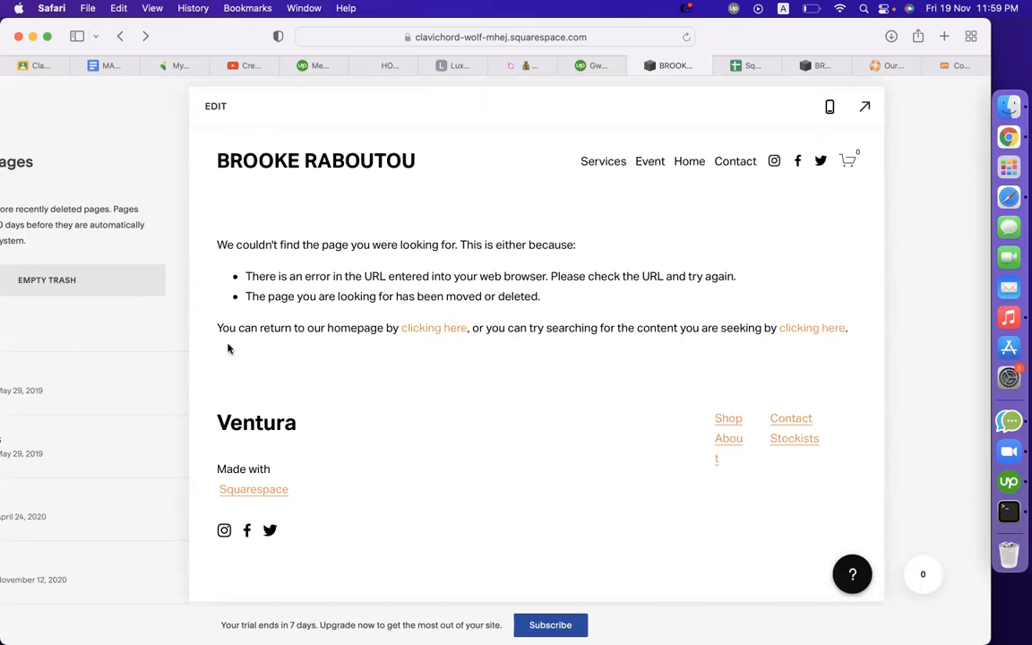
- Close the browser tab with the site's missing-page error and switch to the tab with the donation checkout
{"action": "key", "text": "super+shift+backslash"}
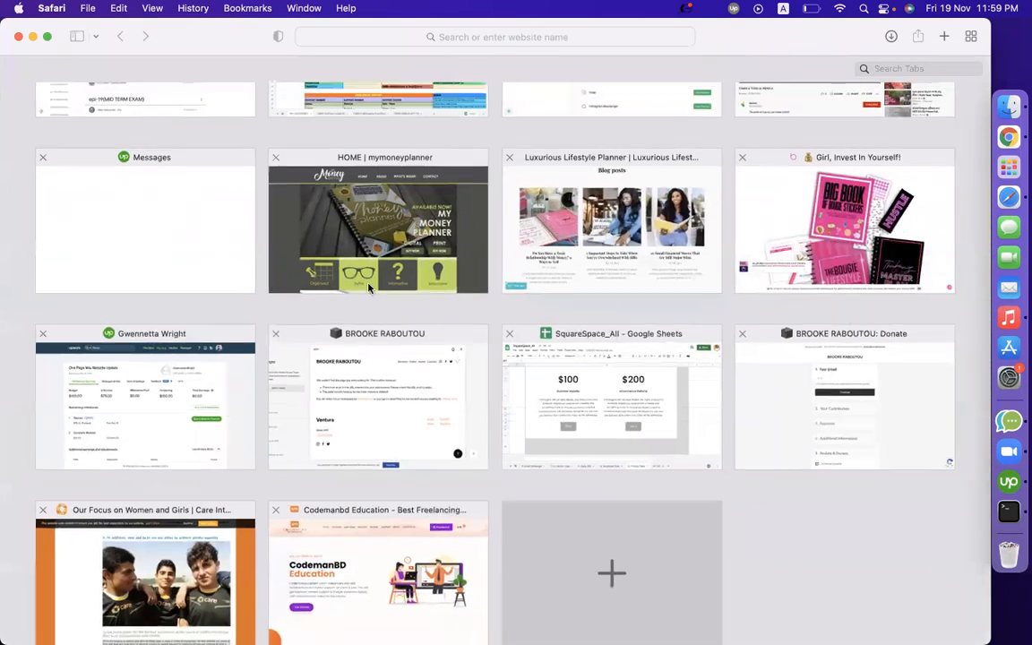
{"action": "left_click", "coordinate": [401, 400]}
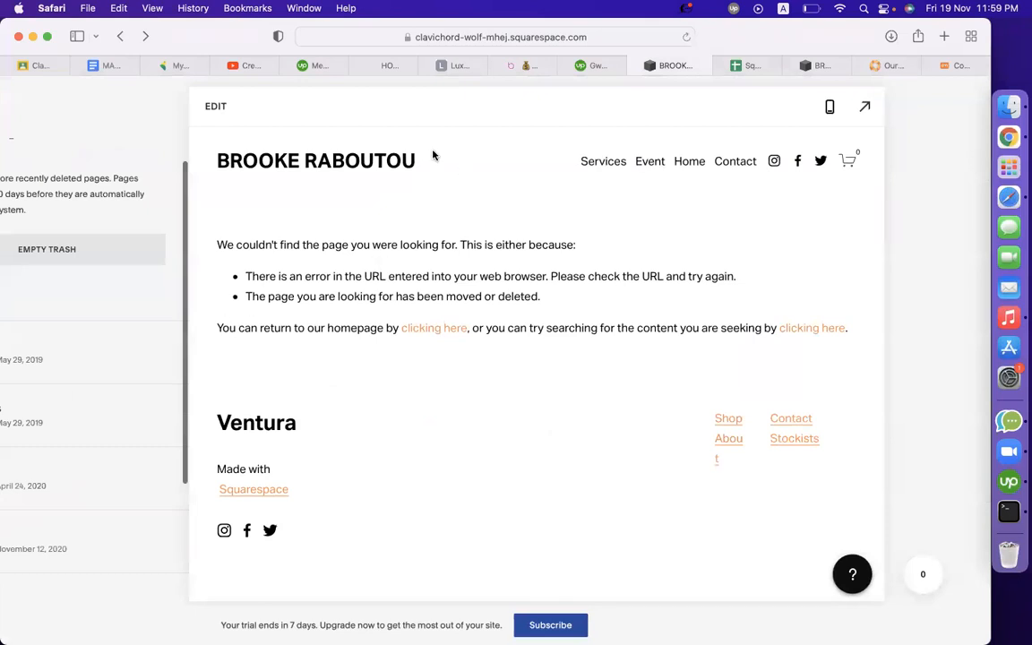
{"action": "left_click", "coordinate": [637, 65]}
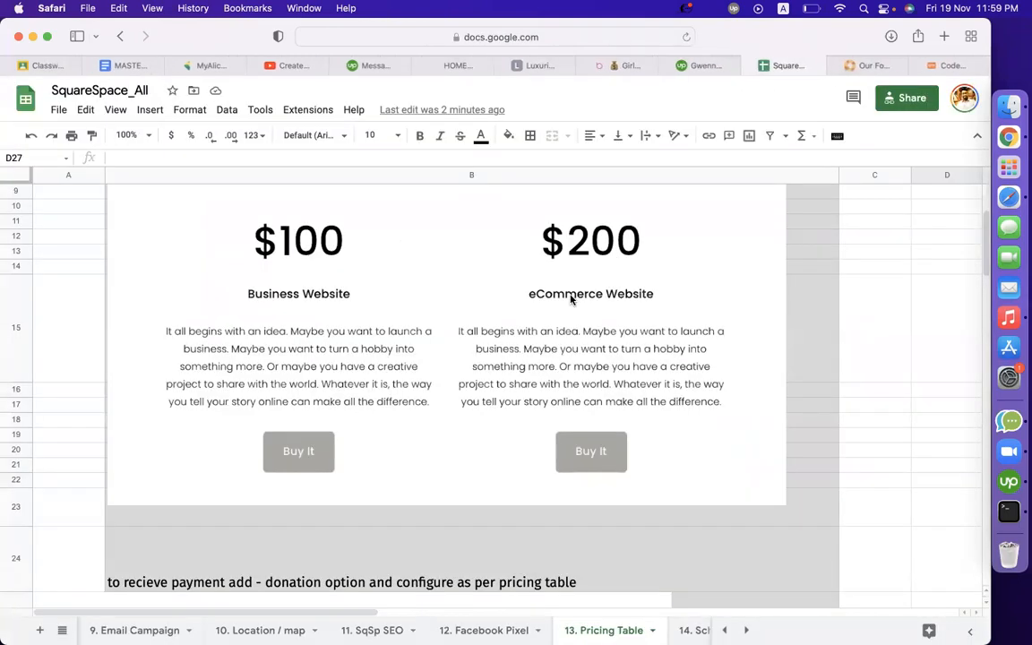
{"action": "key", "text": "super+z"}
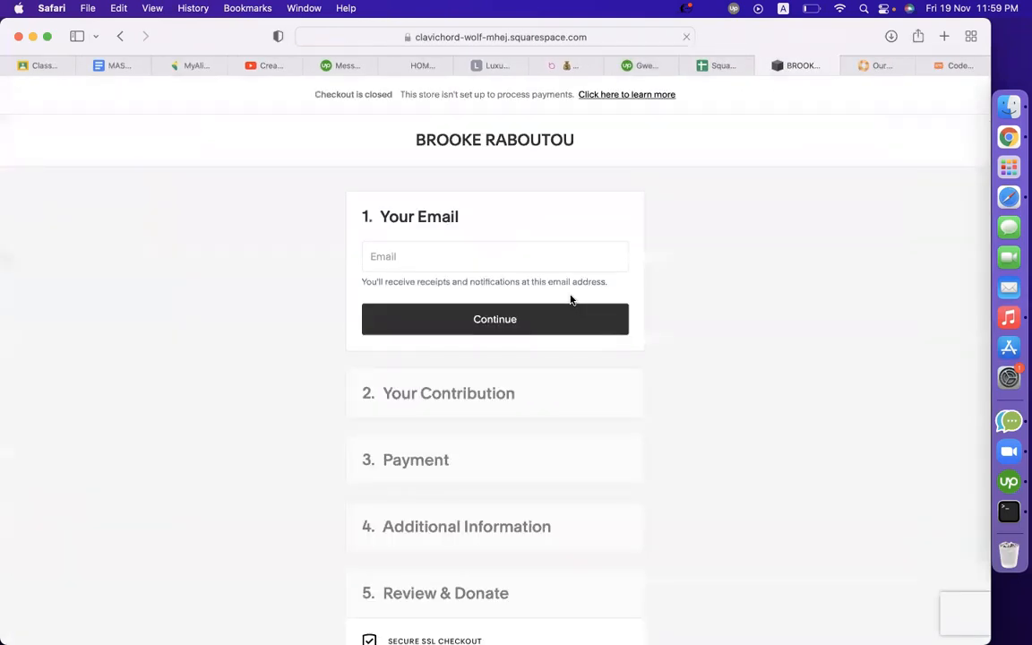
- Load squarespace.com in the checkout tab and open the BROOKE RABOUTOU site from the account dashboard
{"action": "left_click", "coordinate": [592, 36]}
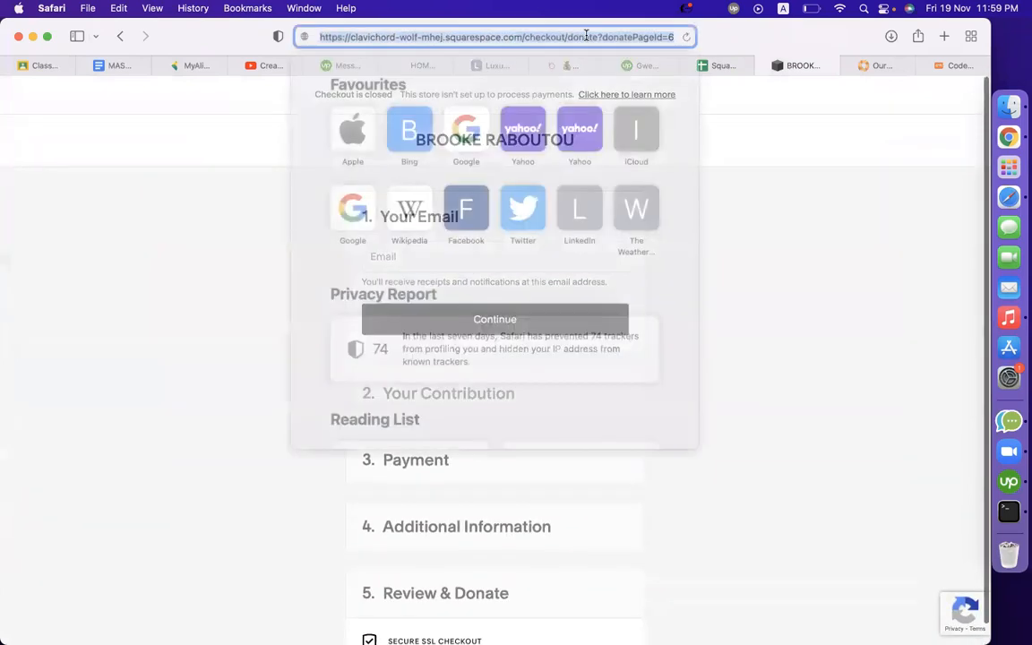
{"action": "type", "text": "square"}
{"action": "key", "text": "Return"}
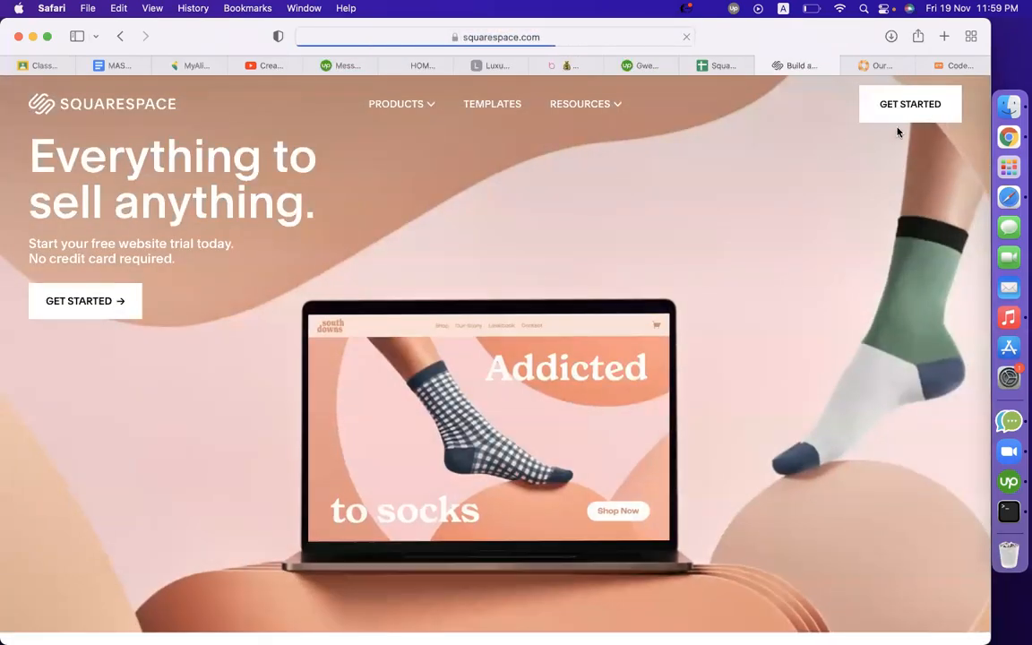
{"action": "mouse_move", "coordinate": [799, 120]}
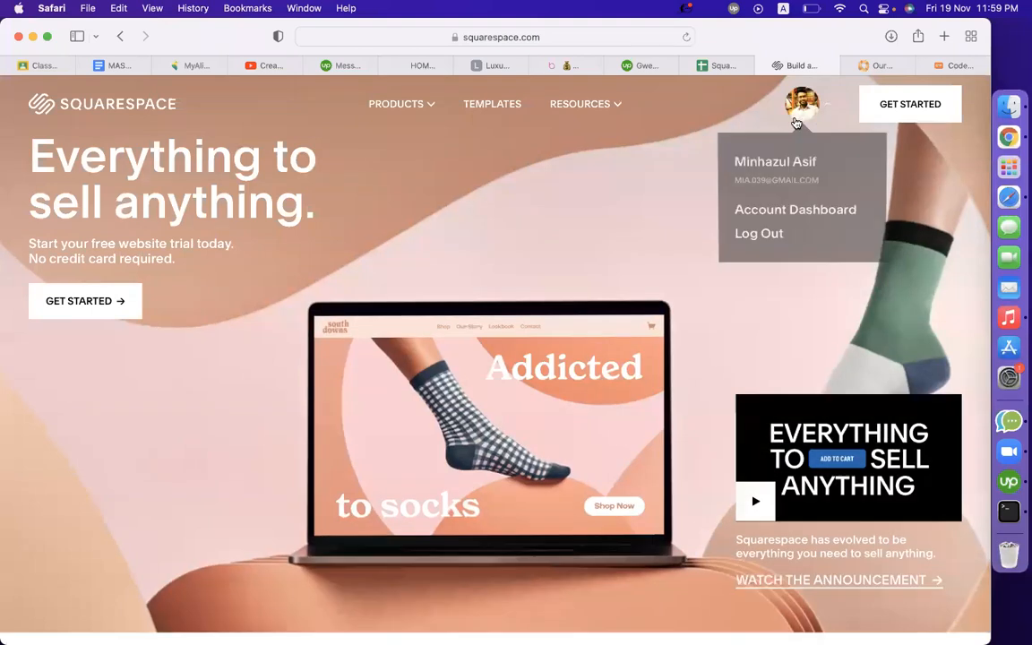
{"action": "left_click", "coordinate": [776, 212]}
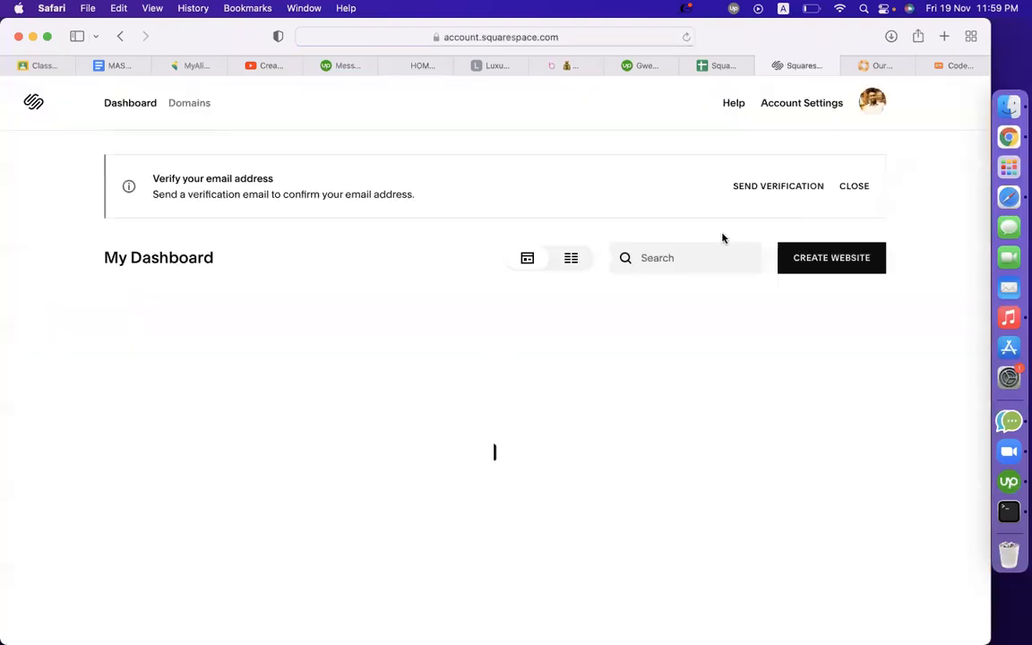
{"action": "left_click", "coordinate": [431, 330]}
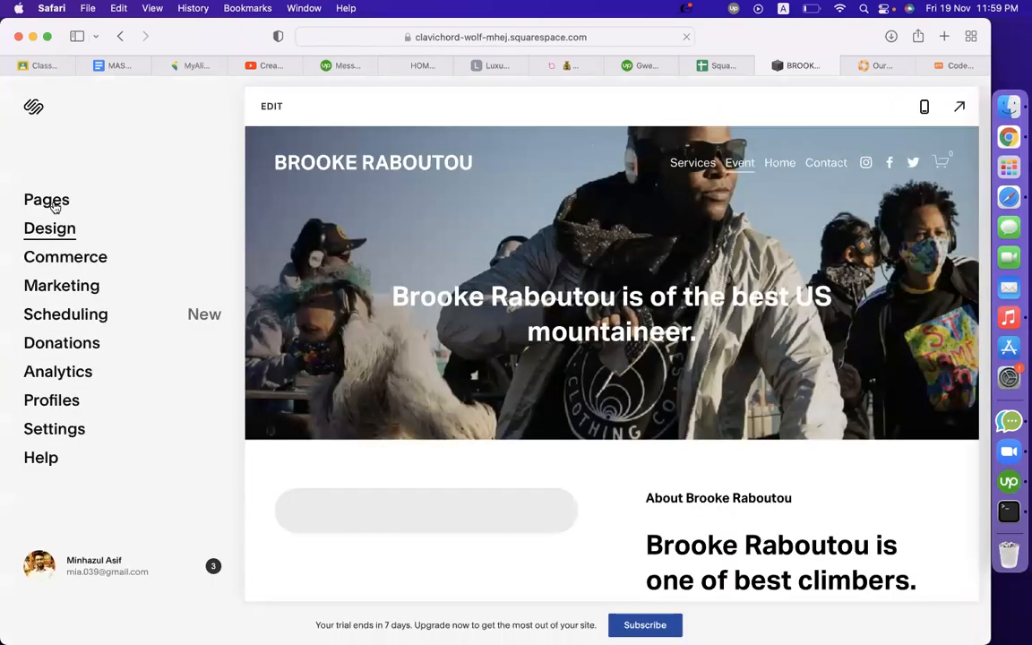
- Open the site's Services page in edit mode
{"action": "left_click", "coordinate": [51, 200]}
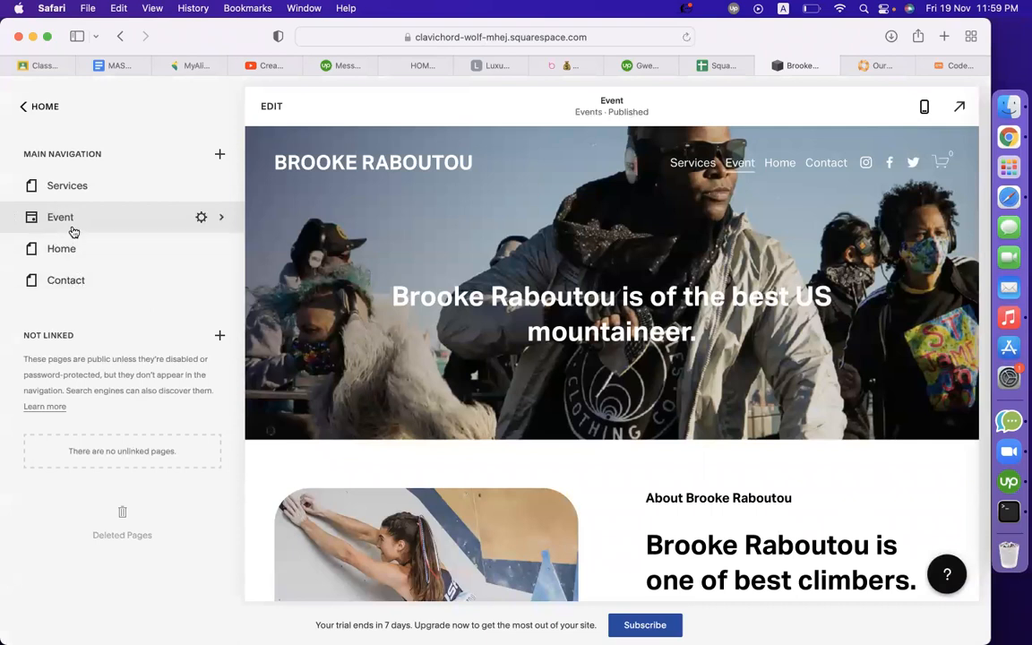
{"action": "left_click", "coordinate": [70, 188]}
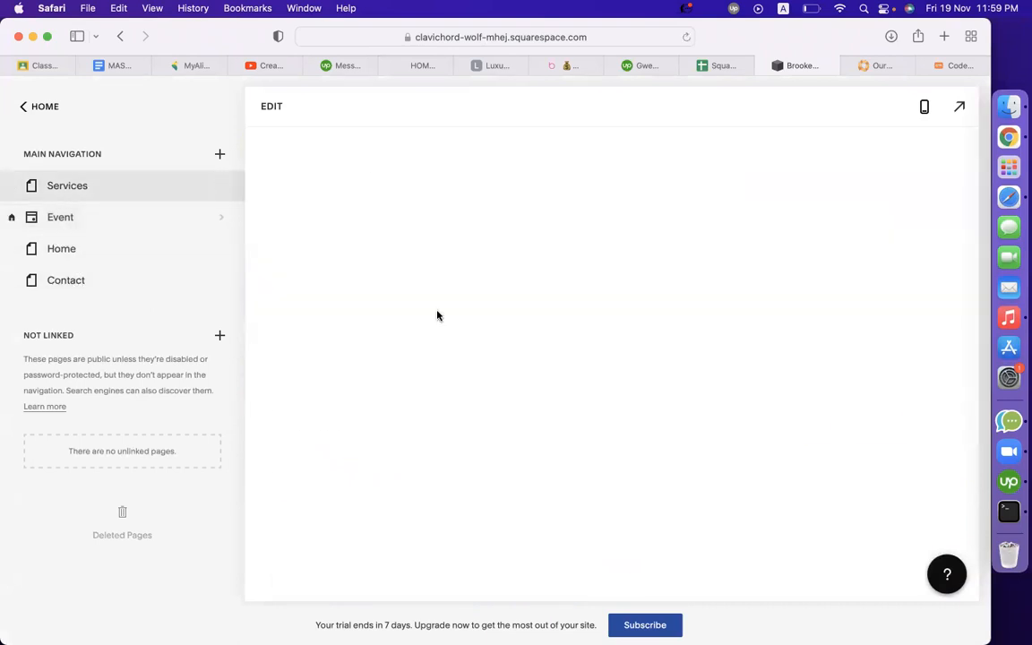
{"action": "left_click", "coordinate": [273, 109]}
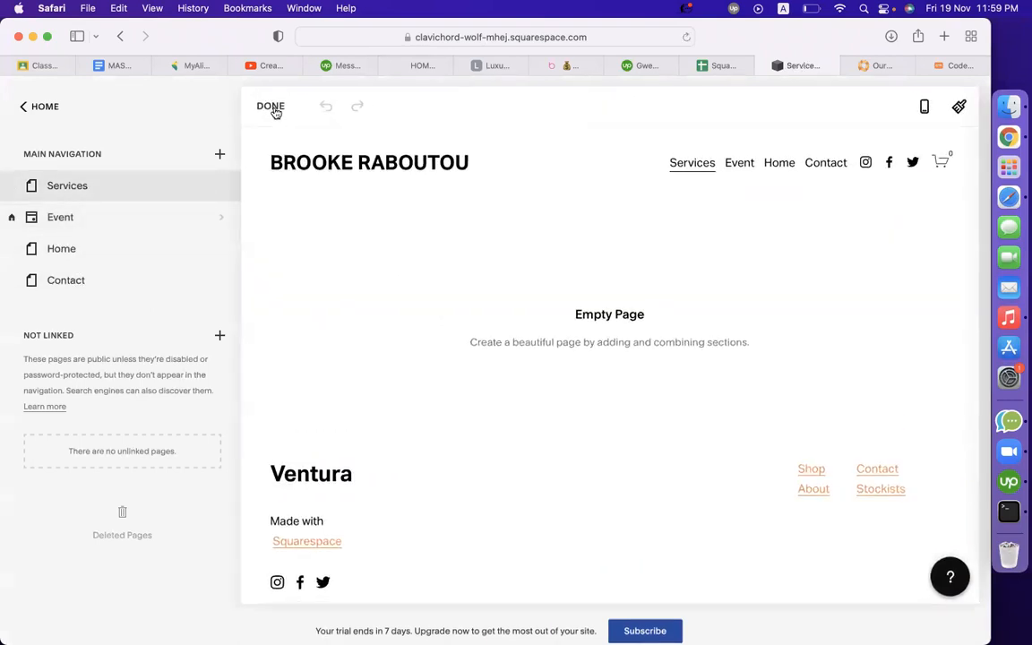
- Add a two-plan Pricing section with $10 and $20 options to the empty Services page
{"action": "left_click", "coordinate": [496, 349]}
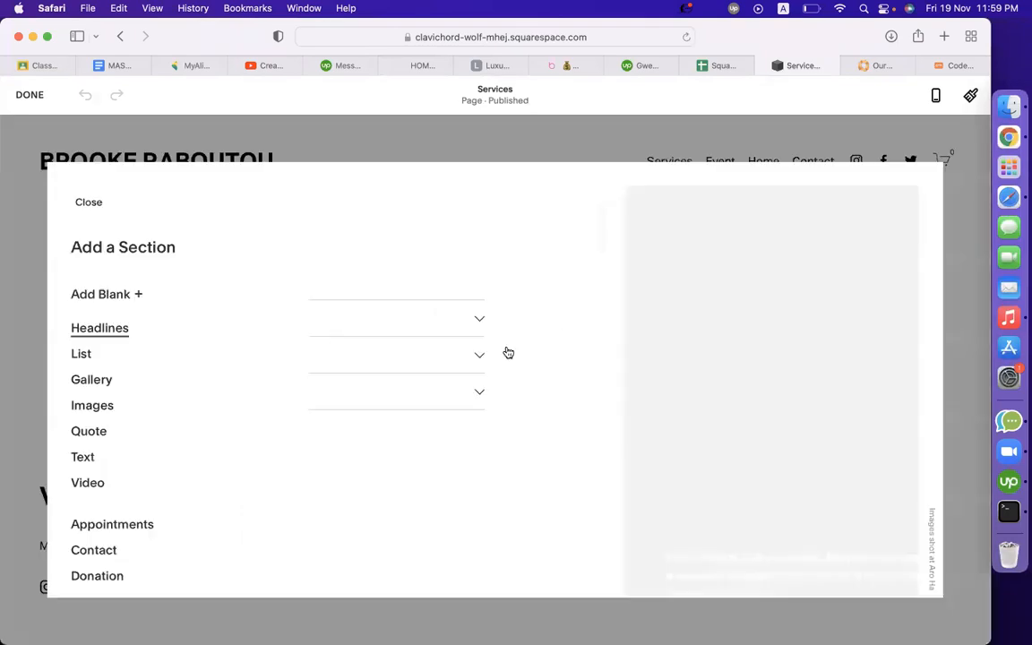
{"action": "scroll", "coordinate": [158, 423], "scroll_direction": "down", "scroll_amount": 5}
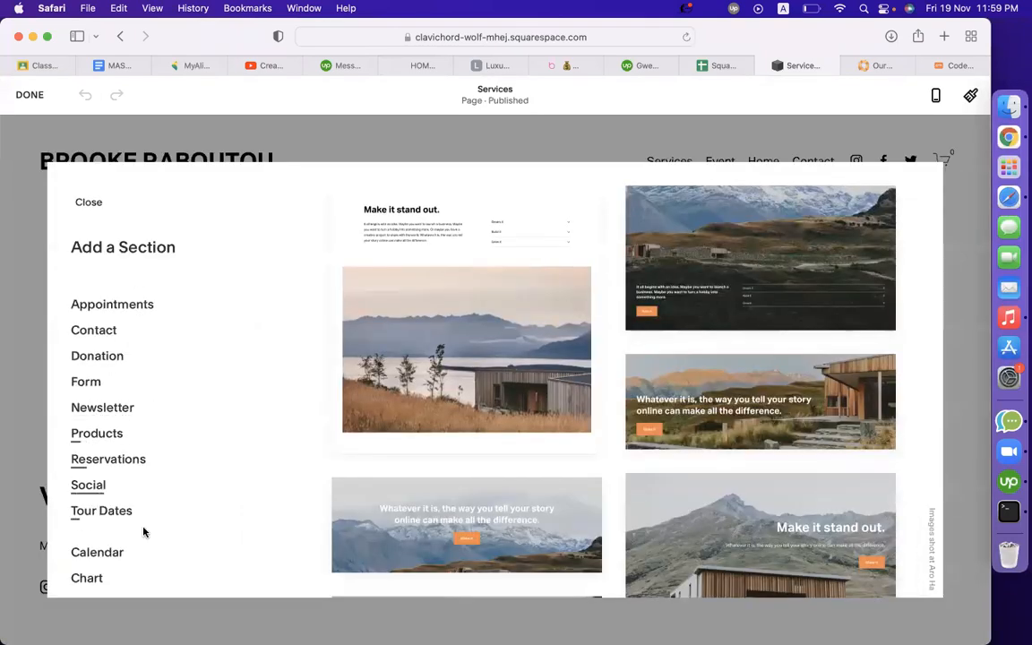
{"action": "scroll", "coordinate": [141, 531], "scroll_direction": "down", "scroll_amount": 3}
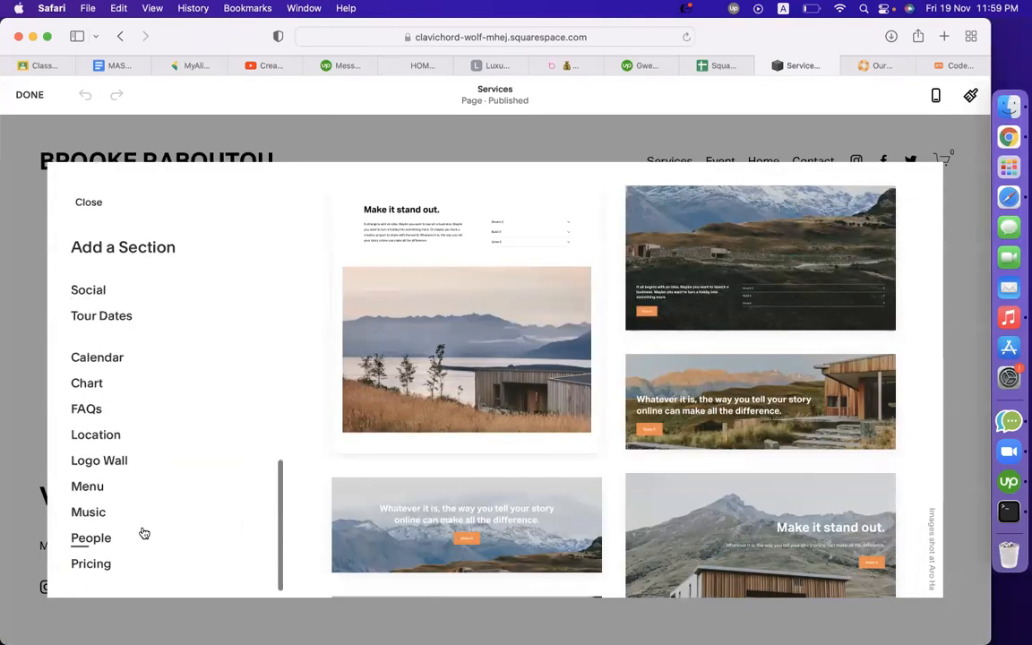
{"action": "left_click", "coordinate": [109, 564]}
{"action": "left_click", "coordinate": [750, 270]}
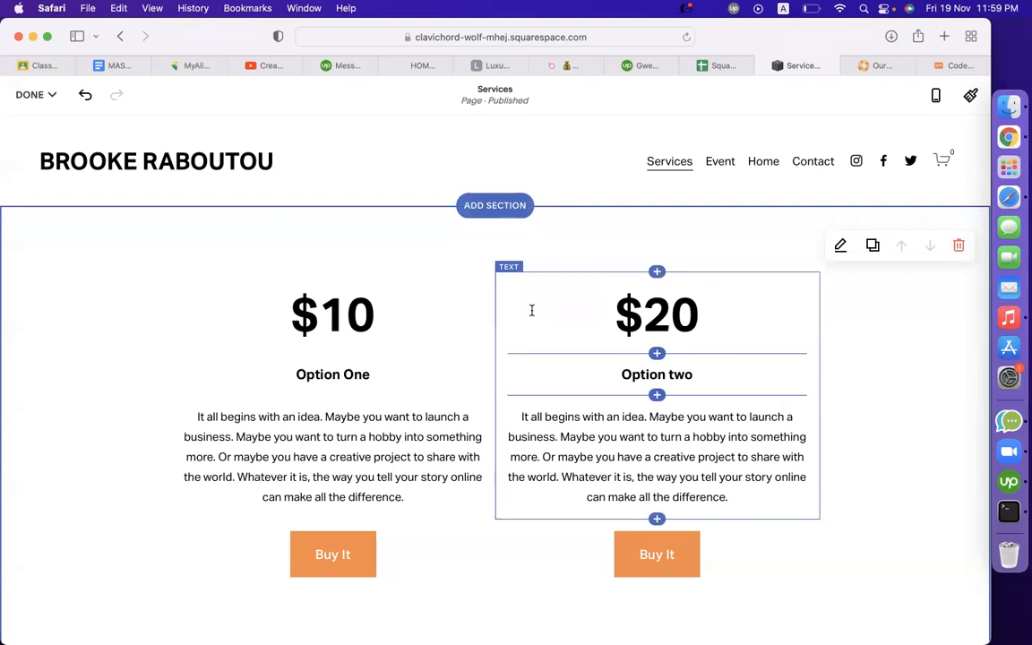
{"action": "left_click", "coordinate": [49, 95]}
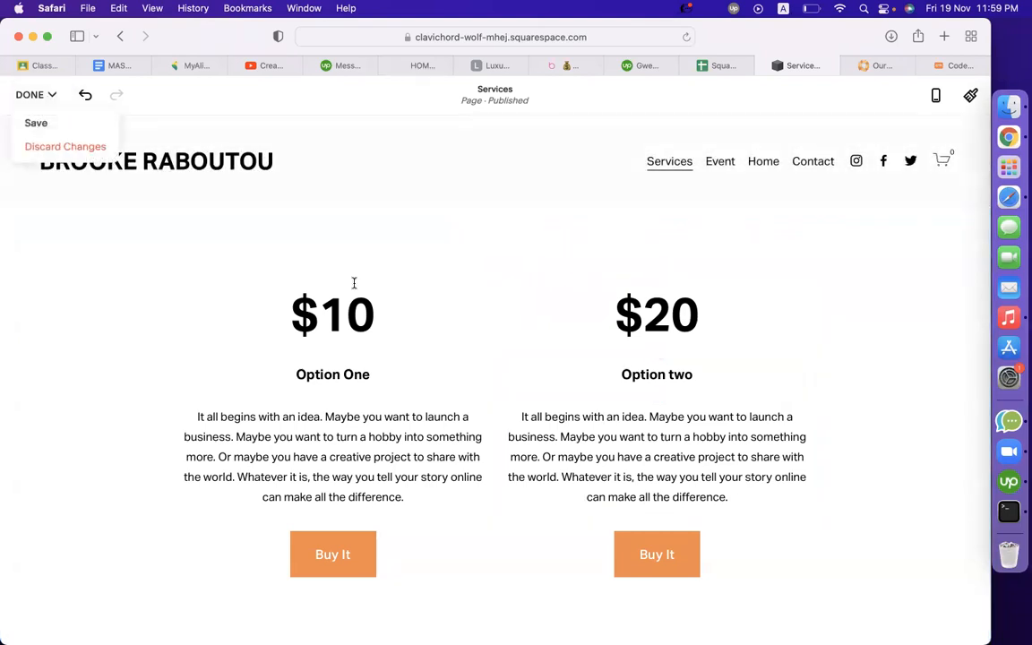
- Rename the $10 plan's heading to "one month" and the $20 plan's heading to "6 months"
{"action": "scroll", "coordinate": [354, 284], "scroll_direction": "down", "scroll_amount": 4}
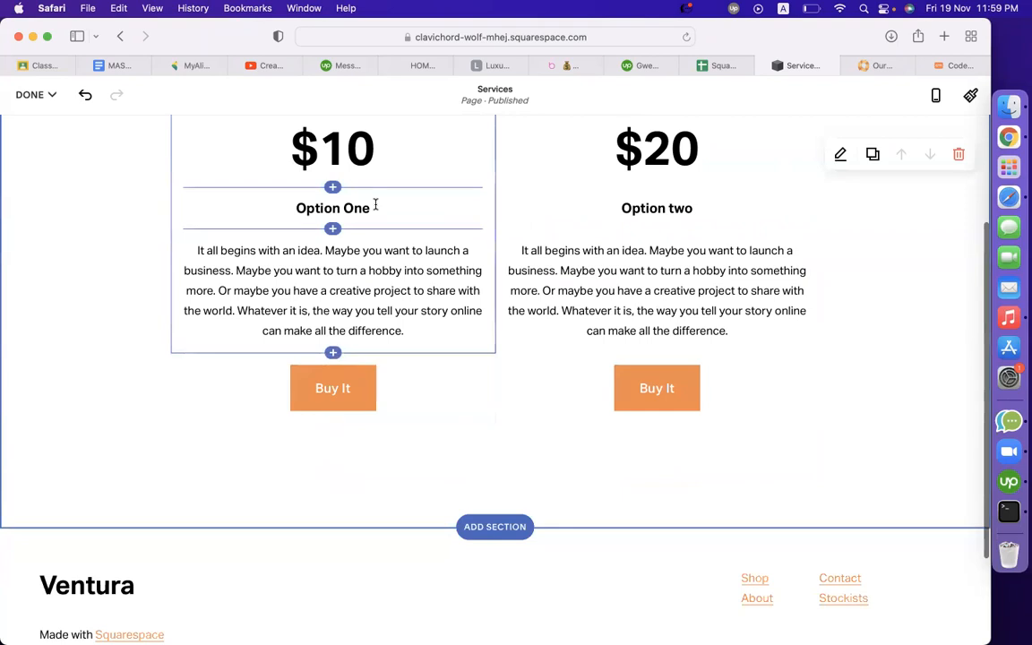
{"action": "triple_click", "coordinate": [348, 213]}
{"action": "type", "text": "one month"}
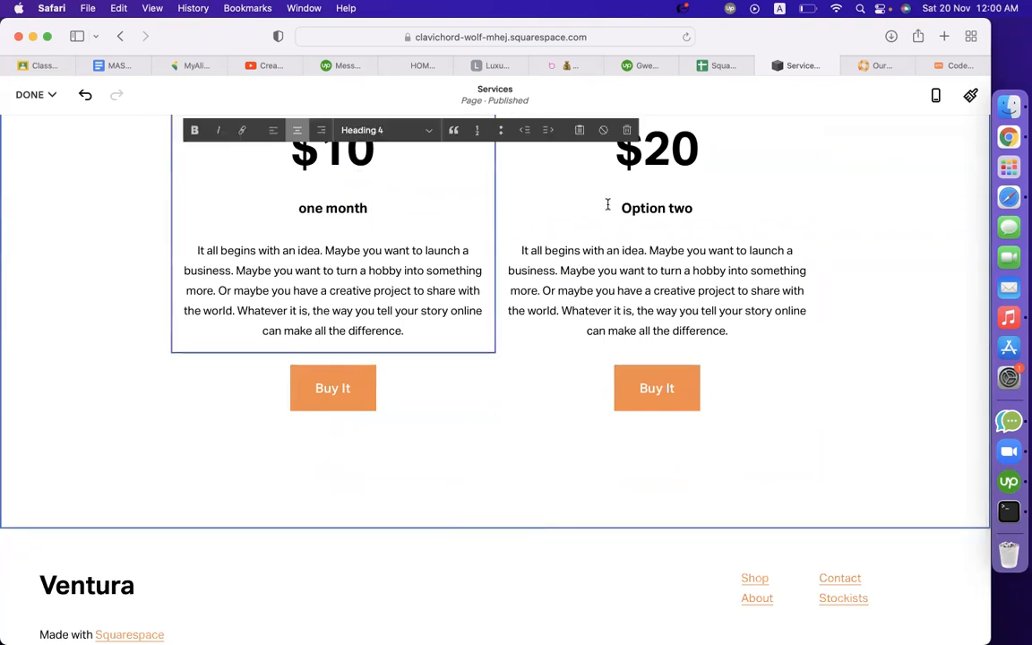
{"action": "triple_click", "coordinate": [607, 205]}
{"action": "type", "text": "6 months"}
{"action": "left_click", "coordinate": [372, 399]}
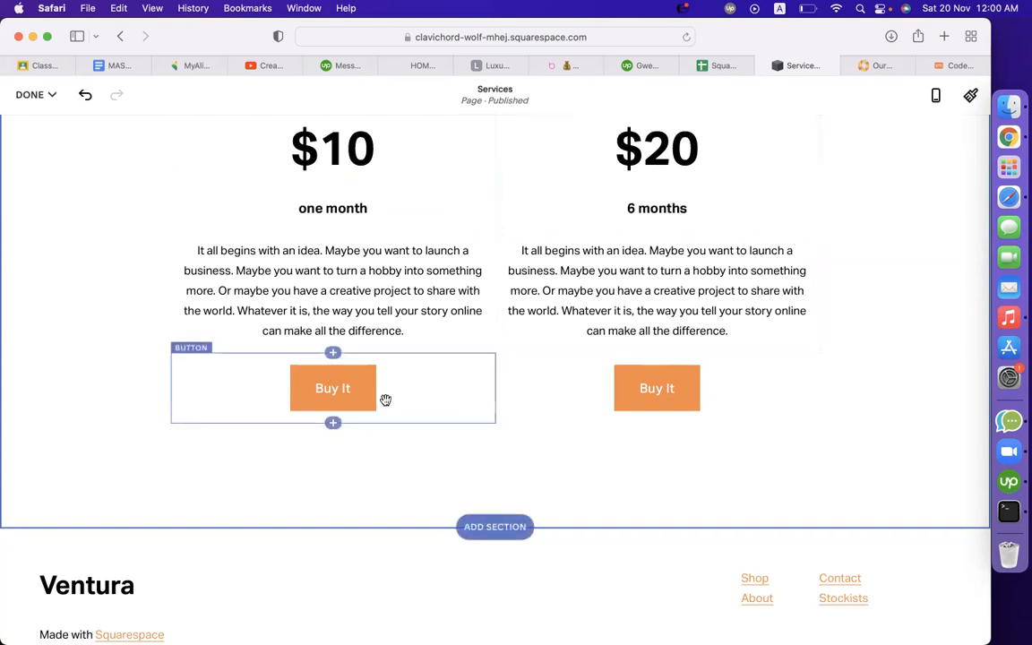
{"action": "left_click", "coordinate": [428, 413]}
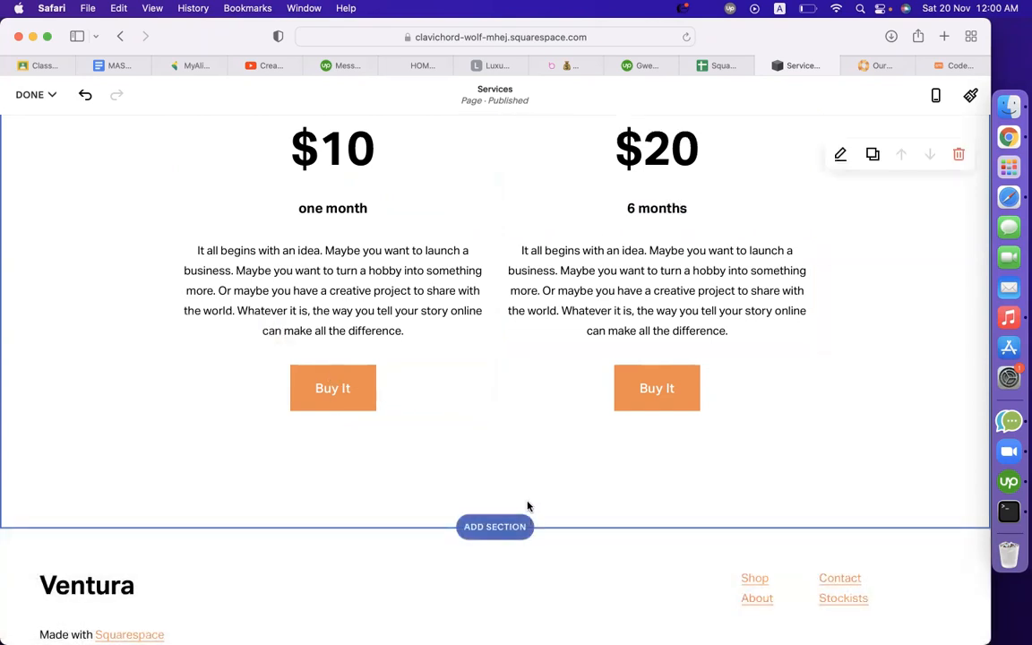
- Add a Donation section with centered text and a Donate button below the pricing section
{"action": "left_click", "coordinate": [499, 527]}
{"action": "scroll", "coordinate": [205, 422], "scroll_direction": "down", "scroll_amount": 5}
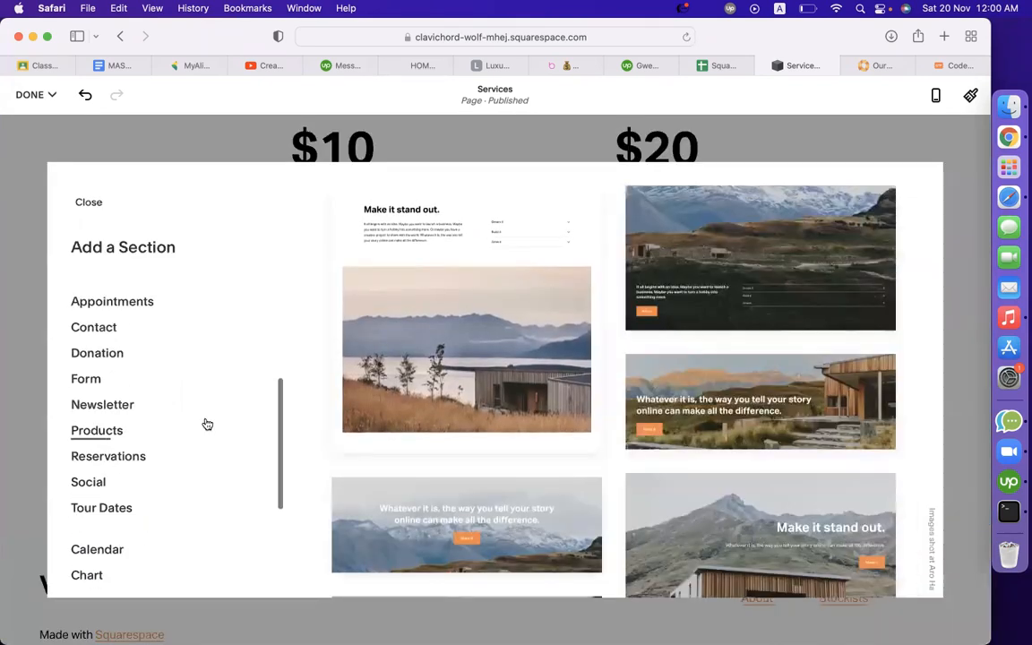
{"action": "scroll", "coordinate": [124, 381], "scroll_direction": "up", "scroll_amount": 1}
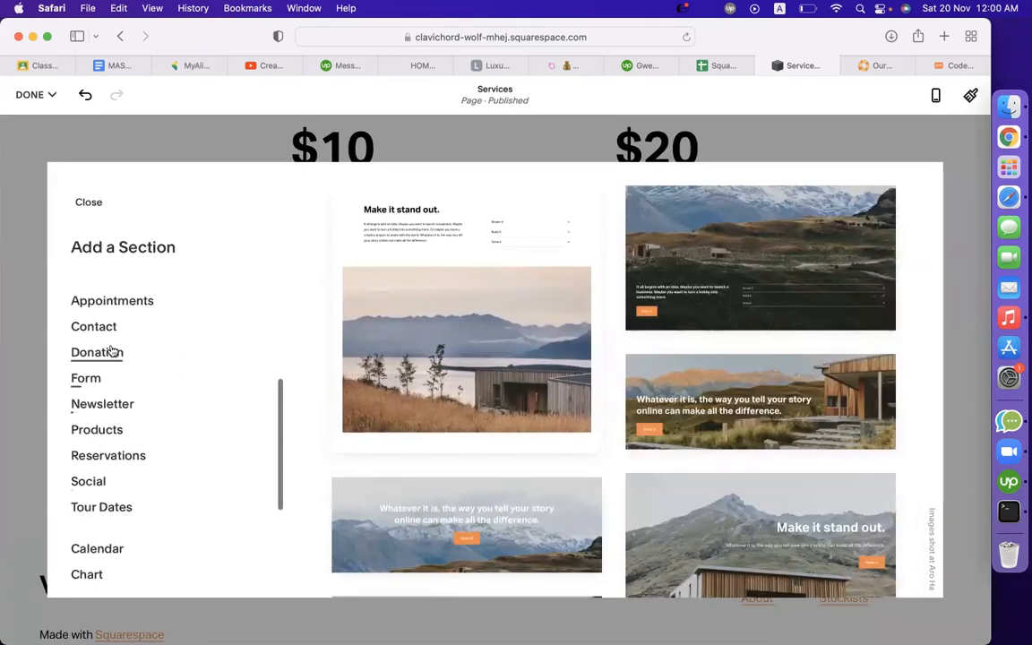
{"action": "left_click", "coordinate": [112, 351]}
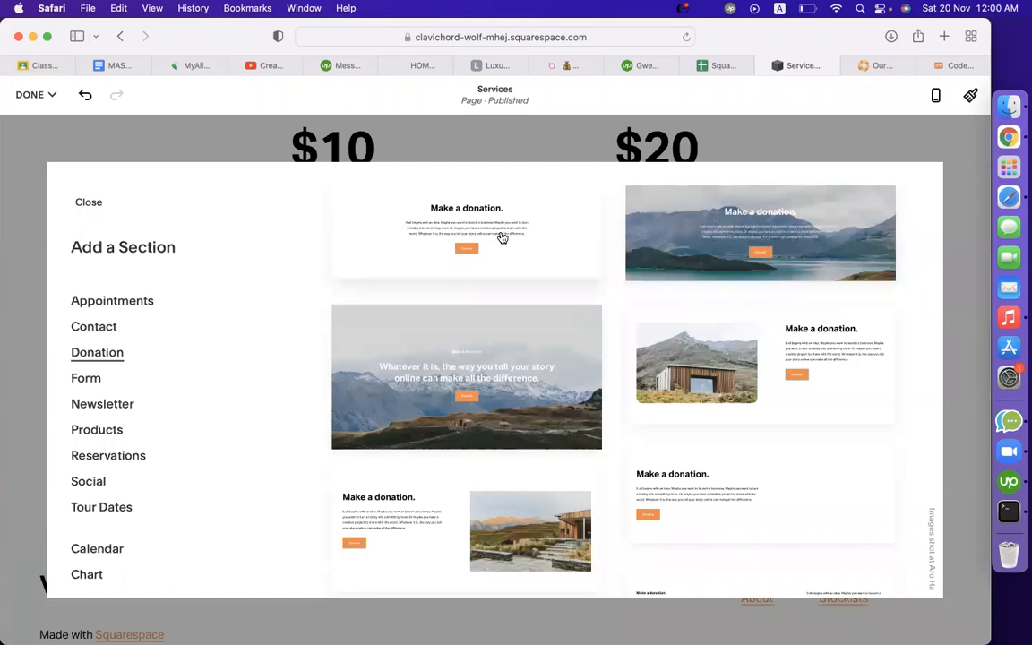
{"action": "left_click", "coordinate": [503, 238]}
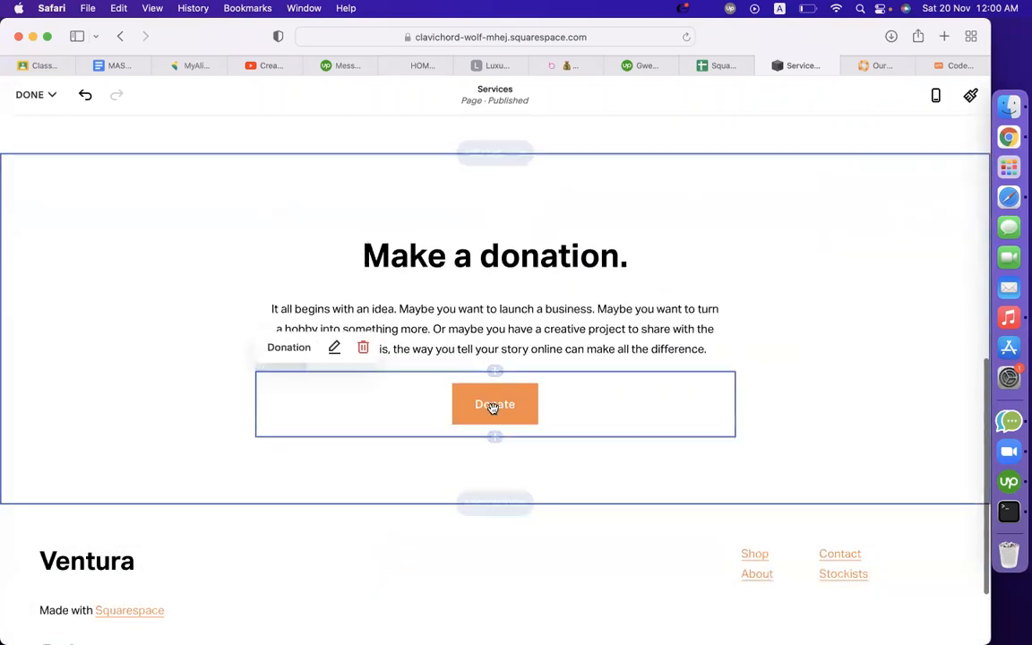
- Replace the Buy It button under the $10 plan with the Donate button from the donation section
{"action": "scroll", "coordinate": [473, 399], "scroll_direction": "up", "scroll_amount": 3}
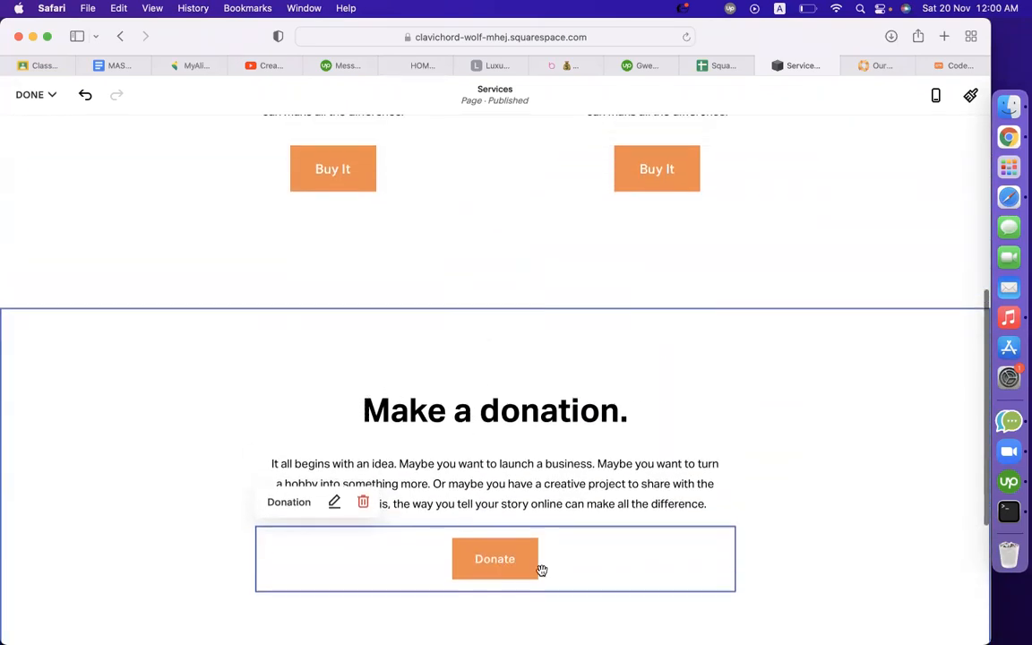
{"action": "left_click", "coordinate": [410, 172]}
{"action": "scroll", "coordinate": [410, 172], "scroll_direction": "up", "scroll_amount": 1}
{"action": "left_click", "coordinate": [267, 180]}
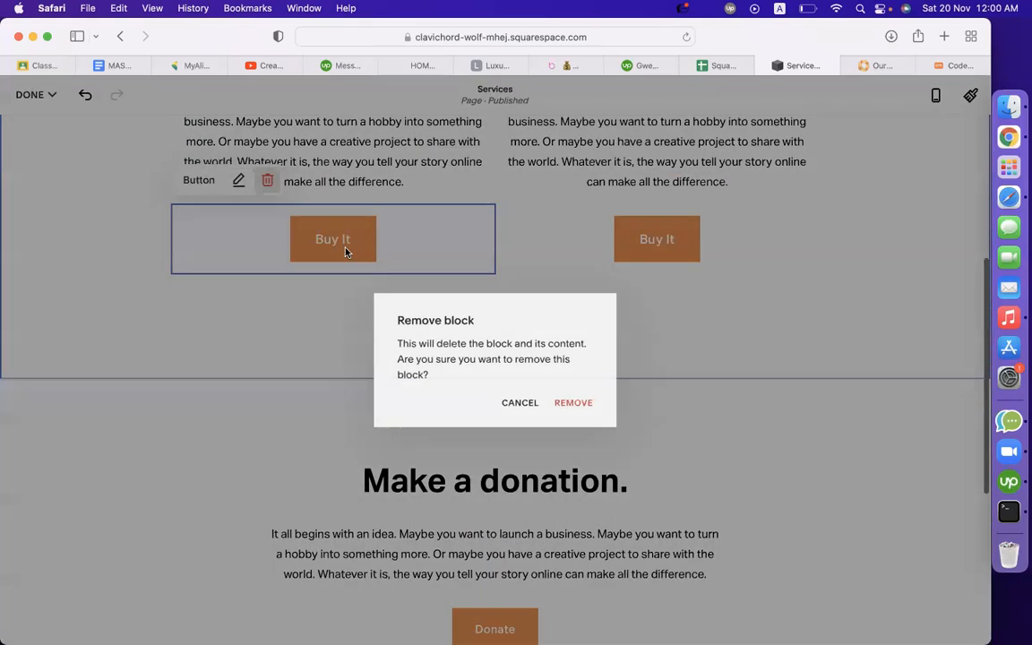
{"action": "left_click", "coordinate": [576, 404]}
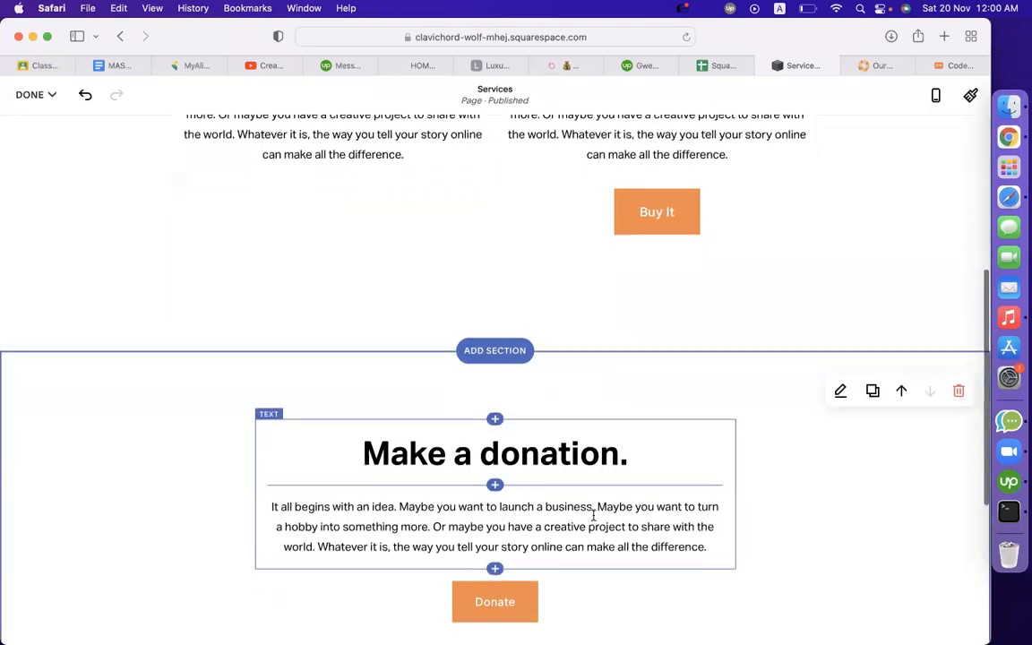
{"action": "scroll", "coordinate": [593, 532], "scroll_direction": "up", "scroll_amount": 1}
{"action": "left_click_drag", "start_coordinate": [472, 624], "coordinate": [329, 195]}
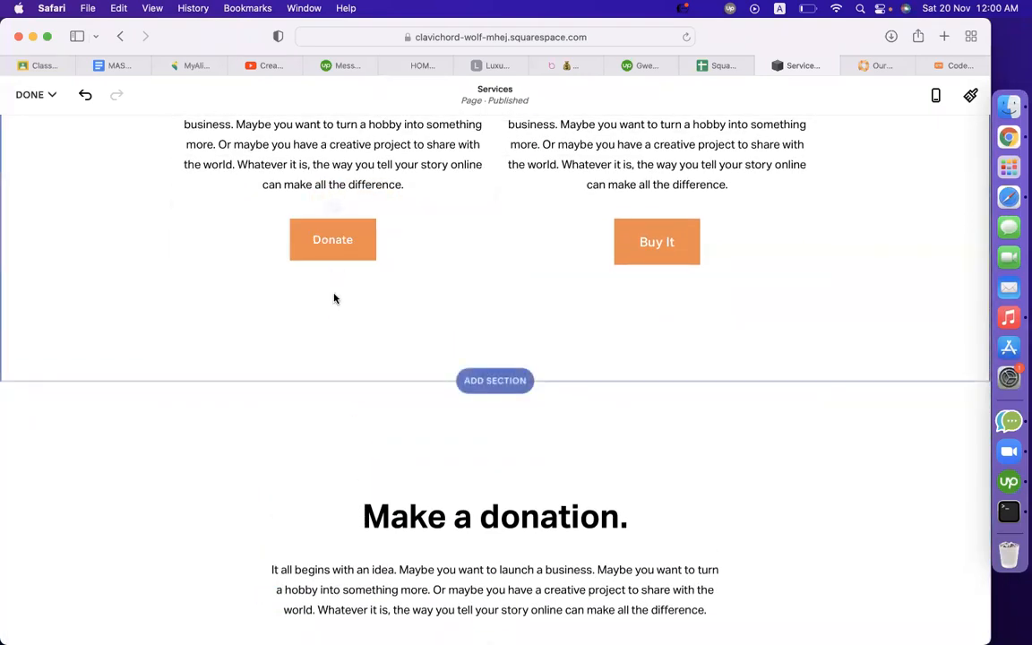
- Set the button text of the donation block under the $10 plan to "Subscribe for one month"
{"action": "scroll", "coordinate": [334, 294], "scroll_direction": "up", "scroll_amount": 3}
{"action": "scroll", "coordinate": [333, 338], "scroll_direction": "up", "scroll_amount": 2}
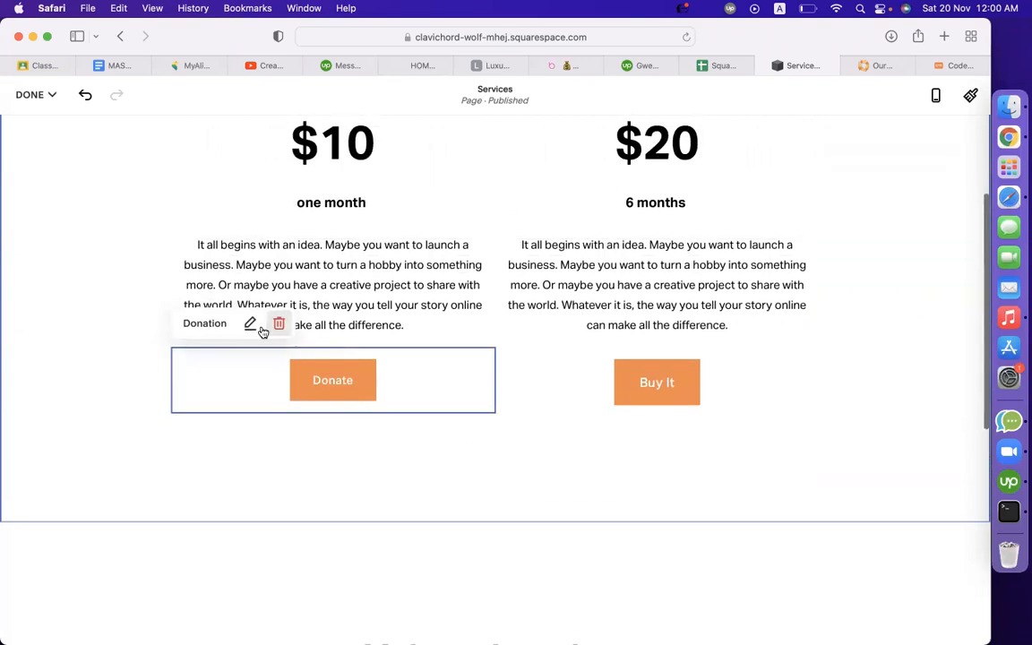
{"action": "left_click", "coordinate": [250, 323]}
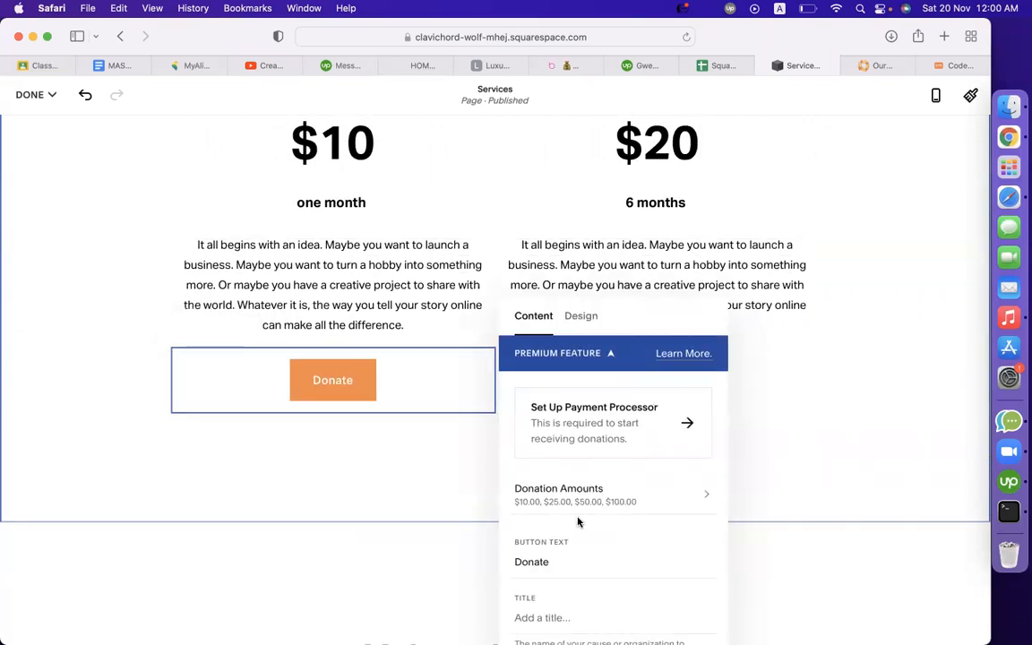
{"action": "left_click", "coordinate": [563, 558]}
{"action": "double_click", "coordinate": [563, 558]}
{"action": "type", "text": "Su"}
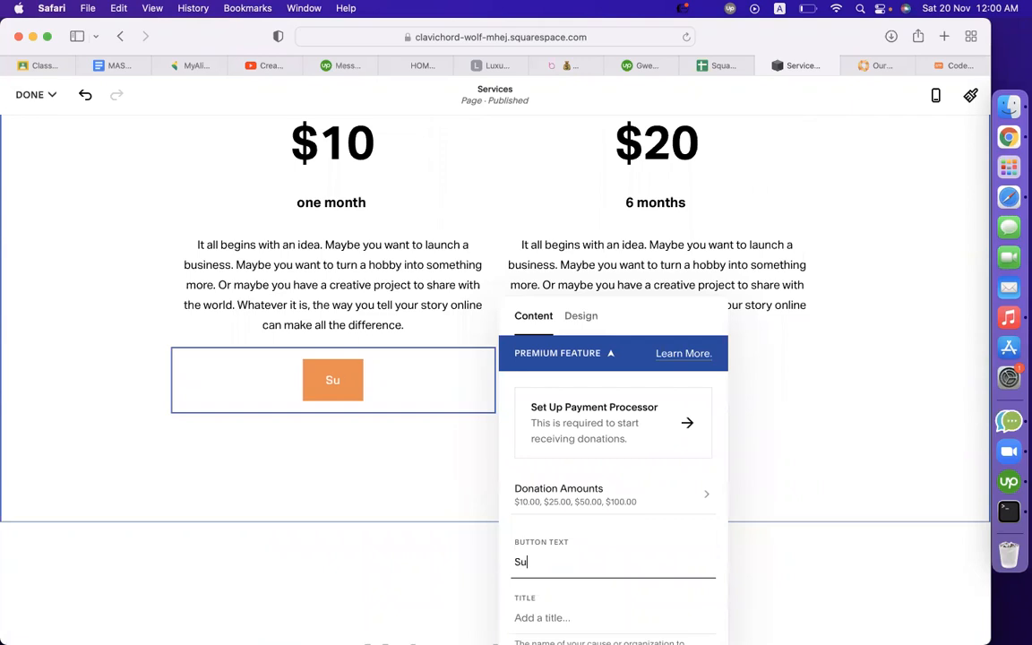
{"action": "type", "text": "bscribe for "}
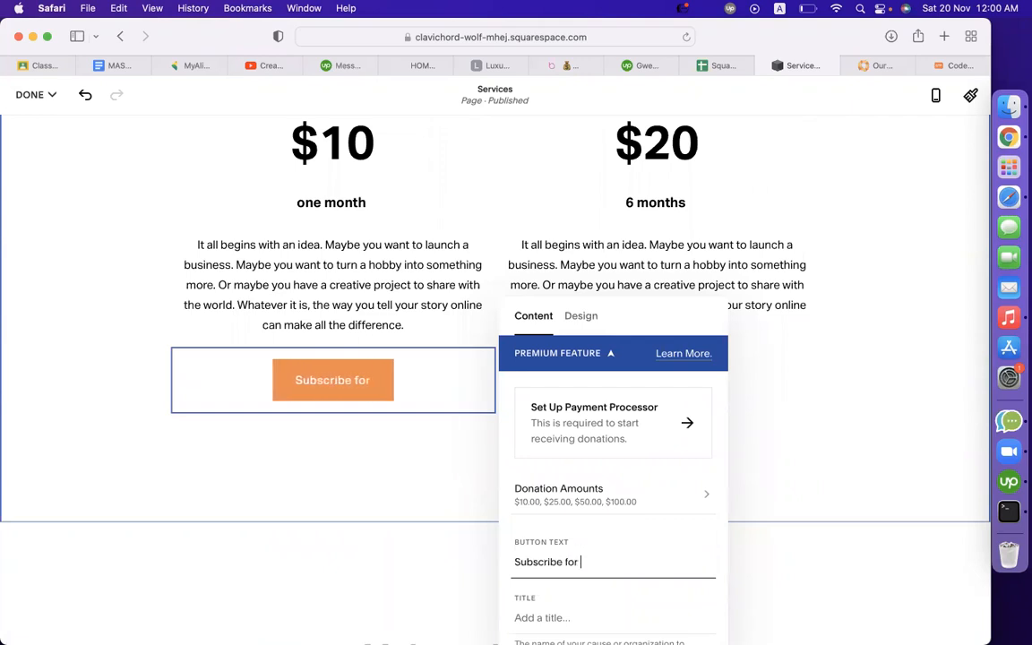
{"action": "type", "text": "one month"}
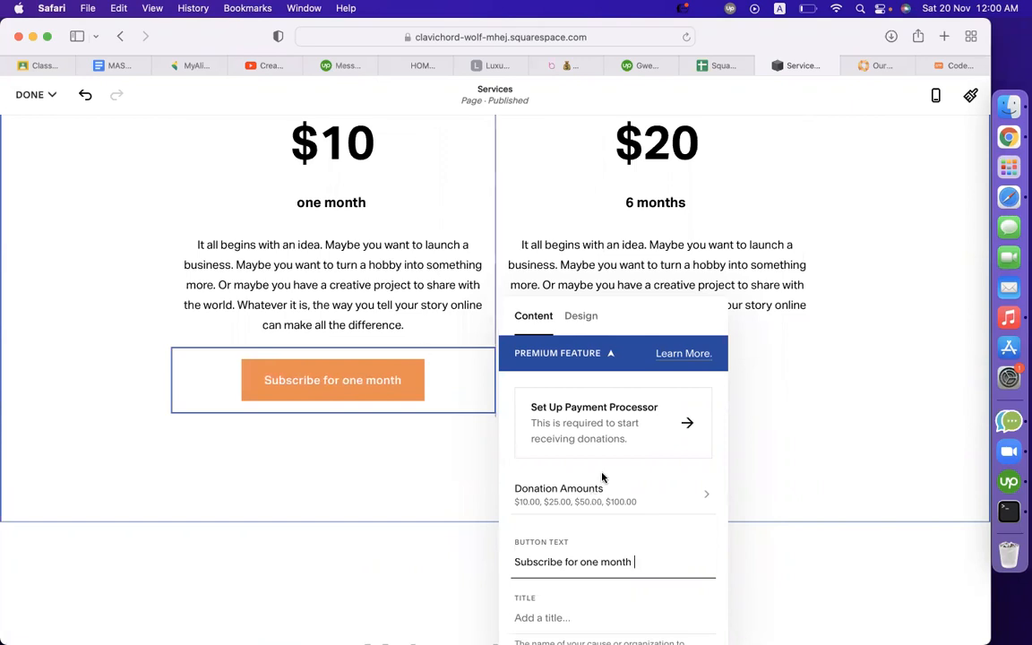
- Remove the $25, $50 and $100 options from the one-month button's donation amounts, keeping only $10.00
{"action": "left_click", "coordinate": [583, 491]}
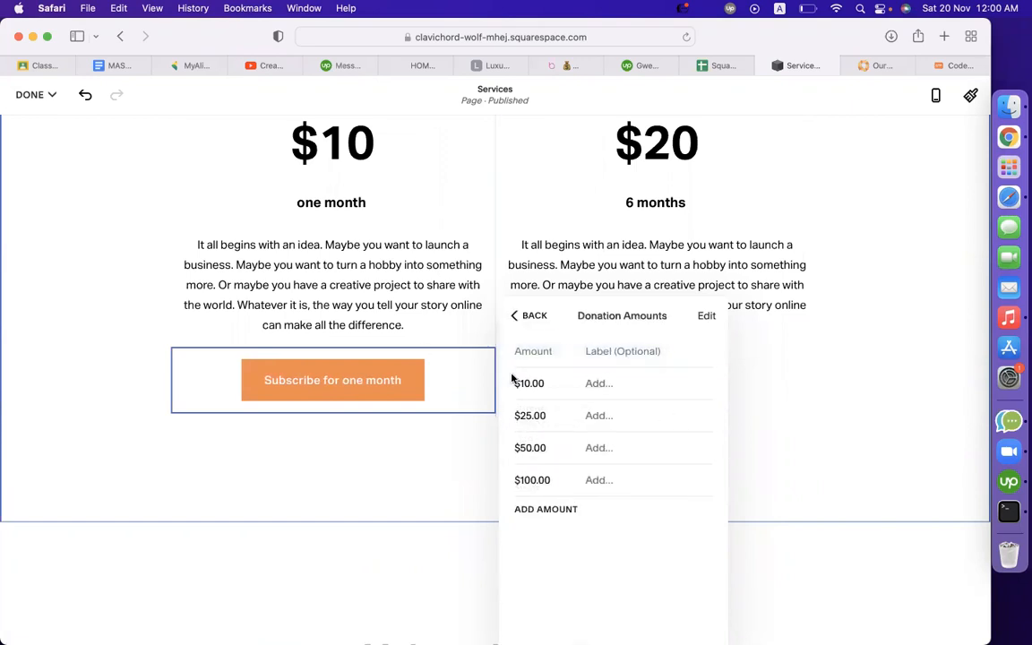
{"action": "left_click", "coordinate": [704, 318]}
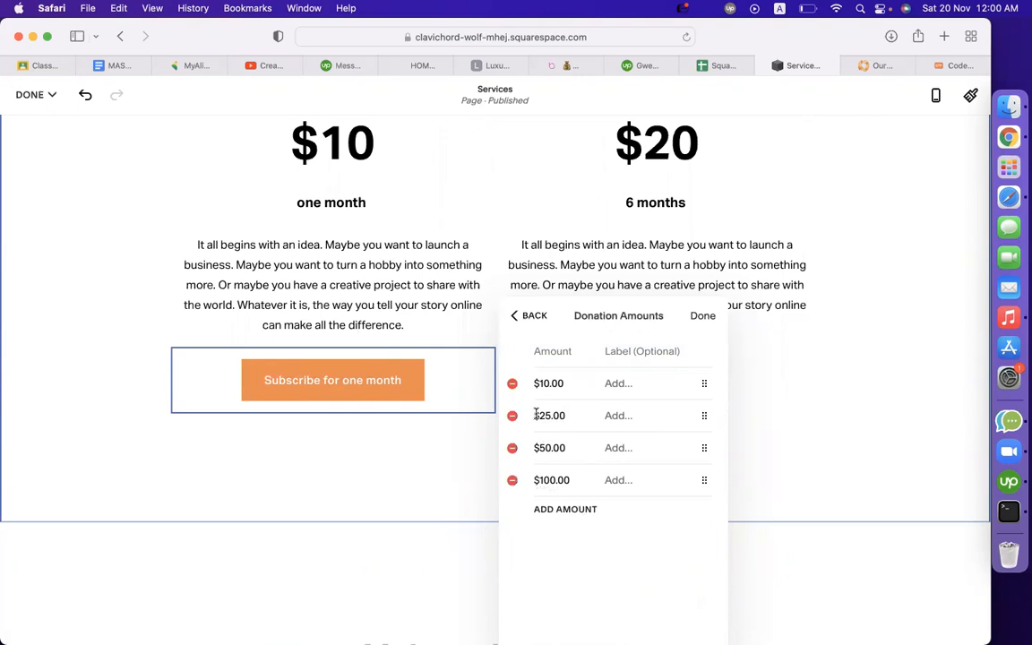
{"action": "left_click", "coordinate": [513, 416]}
{"action": "left_click", "coordinate": [513, 417]}
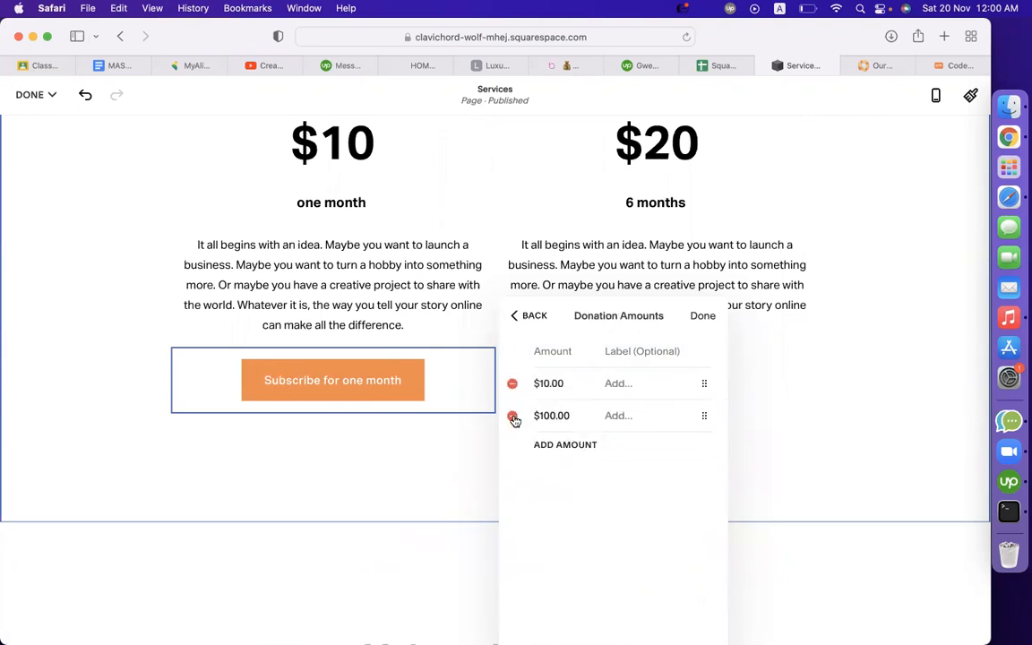
{"action": "left_click", "coordinate": [513, 417]}
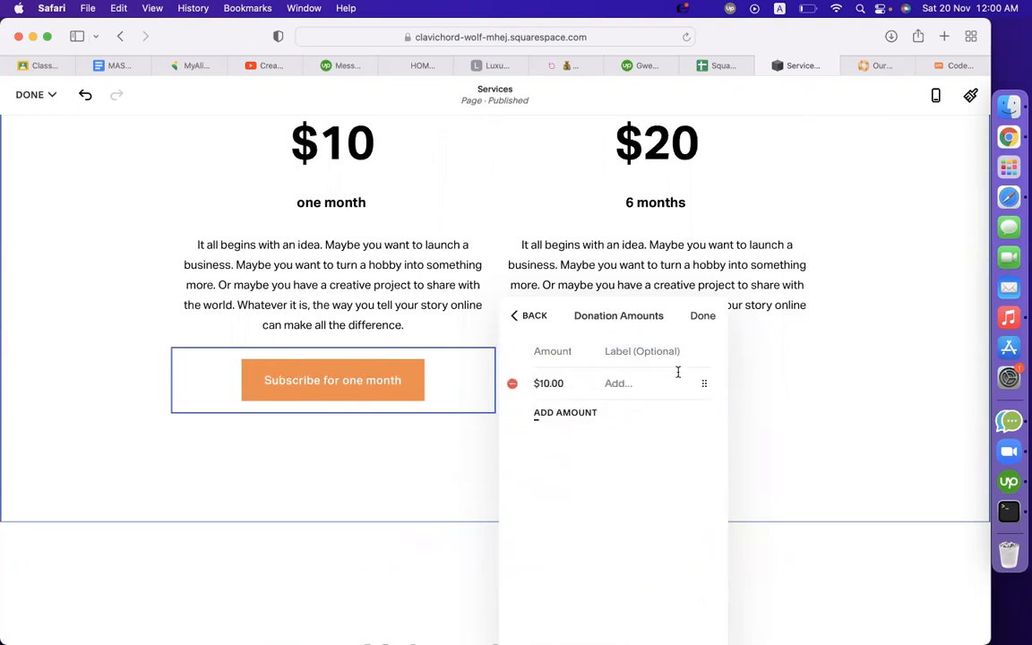
{"action": "left_click", "coordinate": [704, 318]}
{"action": "left_click", "coordinate": [550, 325]}
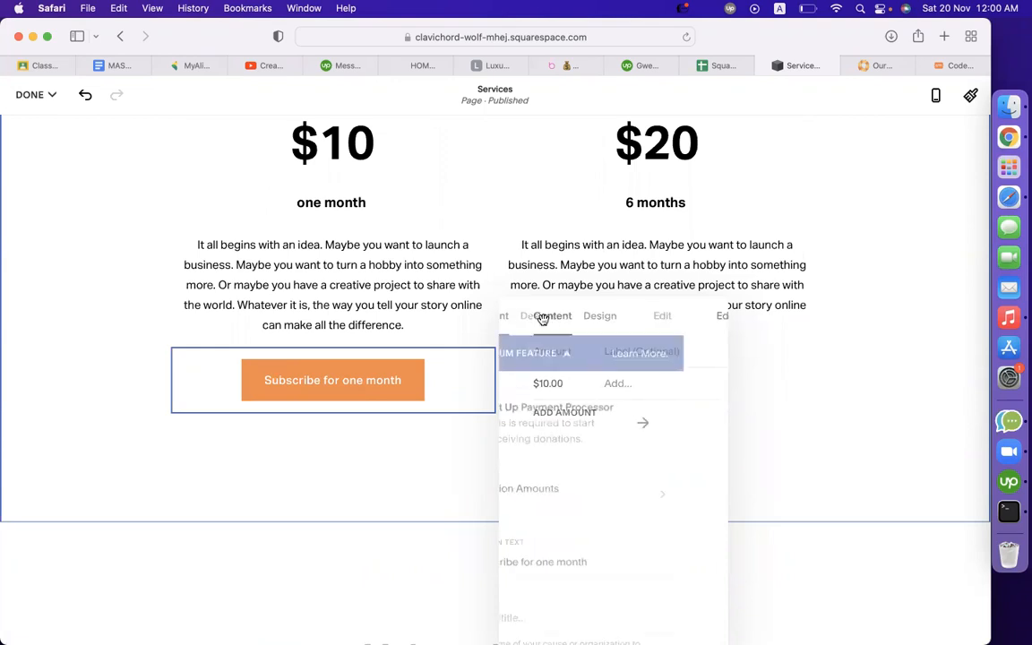
- Save the page changes, go to the payment processor settings and try to connect PayPal
{"action": "left_click", "coordinate": [647, 430]}
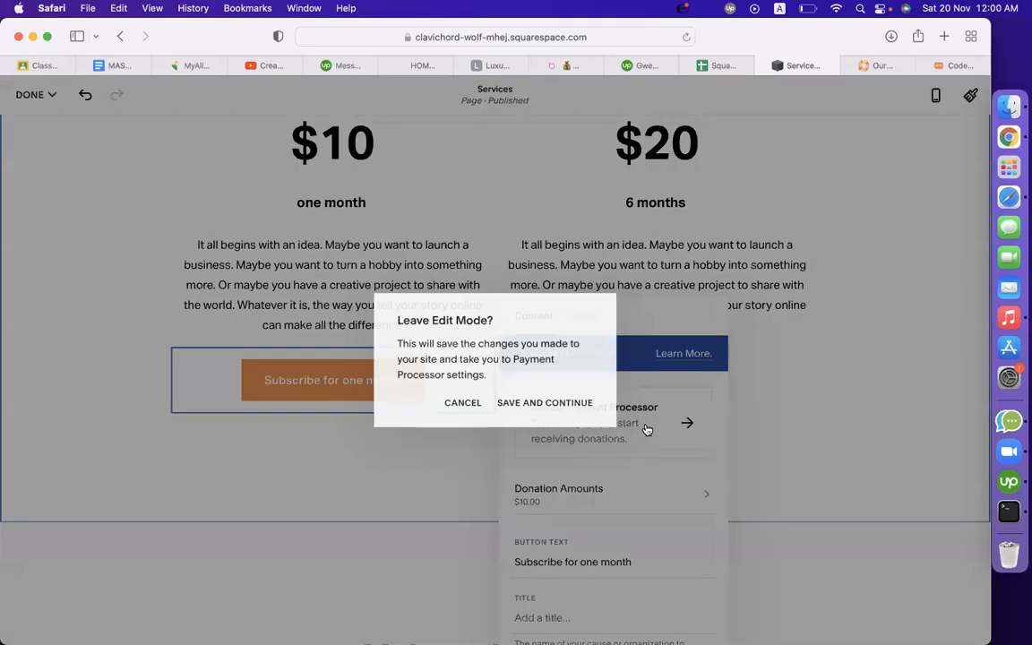
{"action": "left_click", "coordinate": [529, 405]}
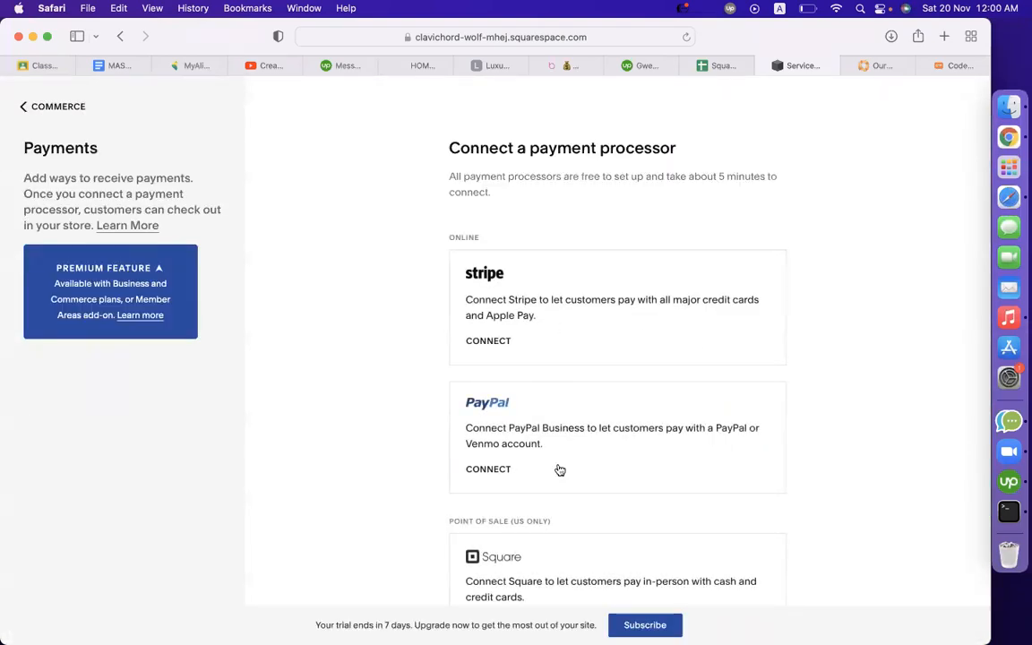
{"action": "scroll", "coordinate": [557, 470], "scroll_direction": "down", "scroll_amount": 5}
{"action": "scroll", "coordinate": [556, 470], "scroll_direction": "up", "scroll_amount": 3}
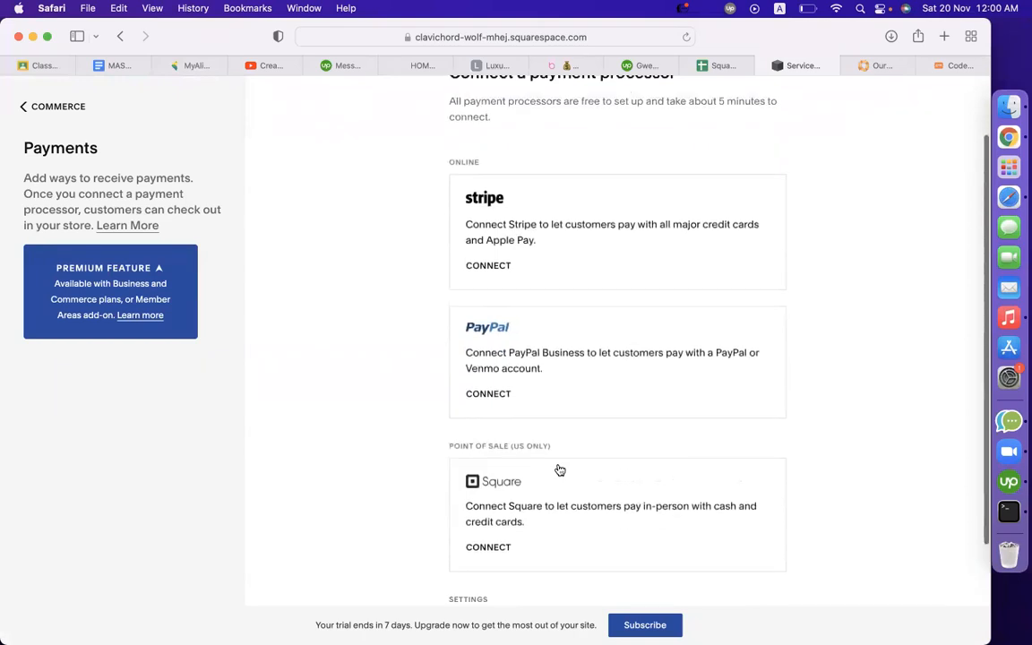
{"action": "left_click", "coordinate": [485, 399]}
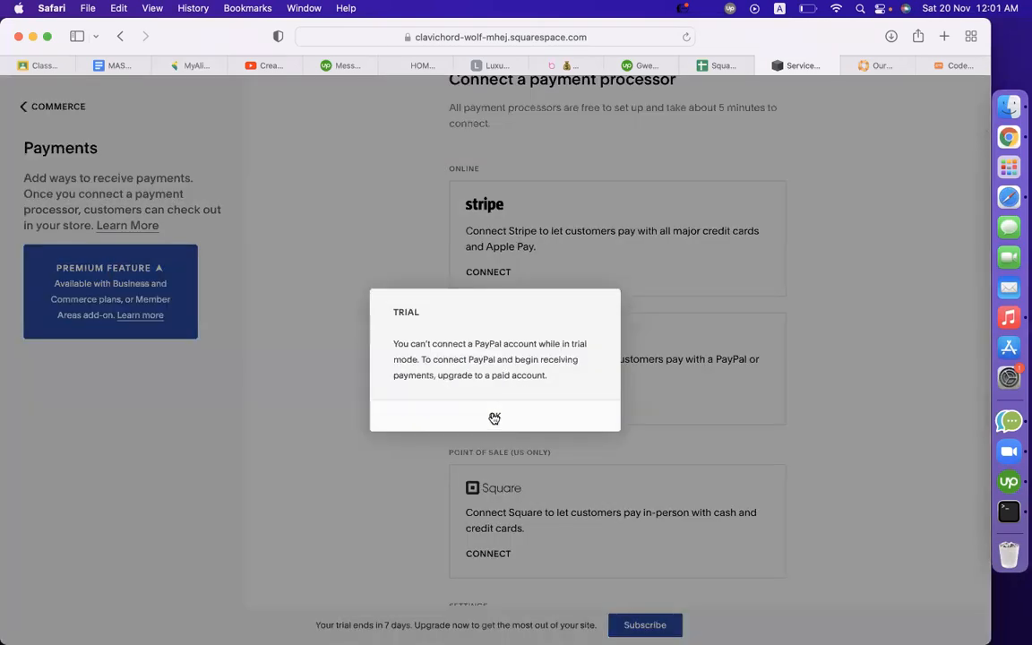
{"action": "left_click", "coordinate": [495, 418]}
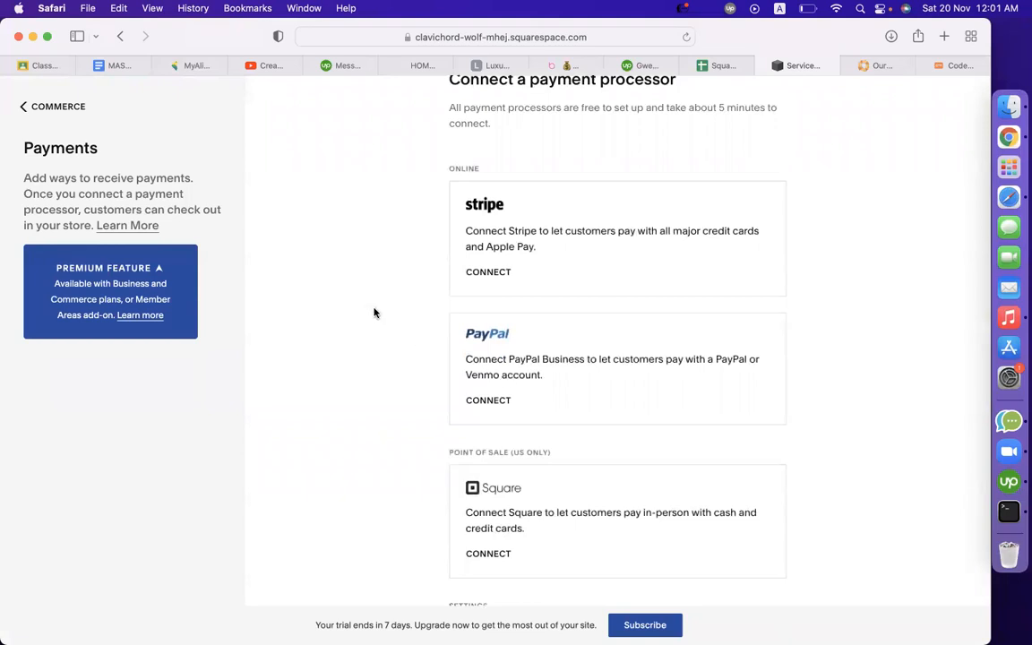
{"action": "scroll", "coordinate": [413, 368], "scroll_direction": "up", "scroll_amount": 2}
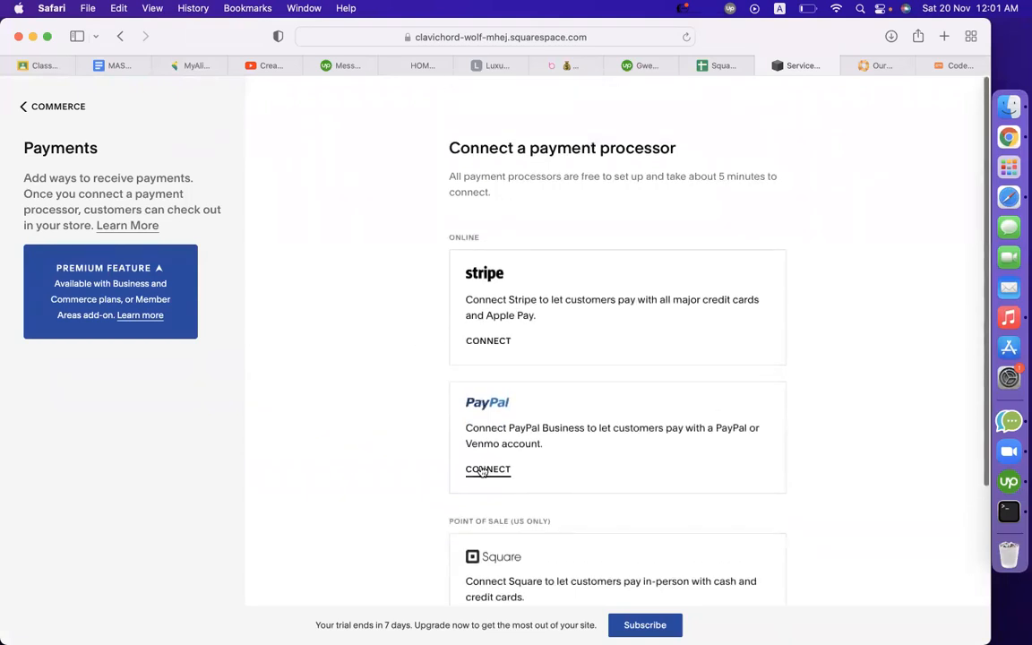
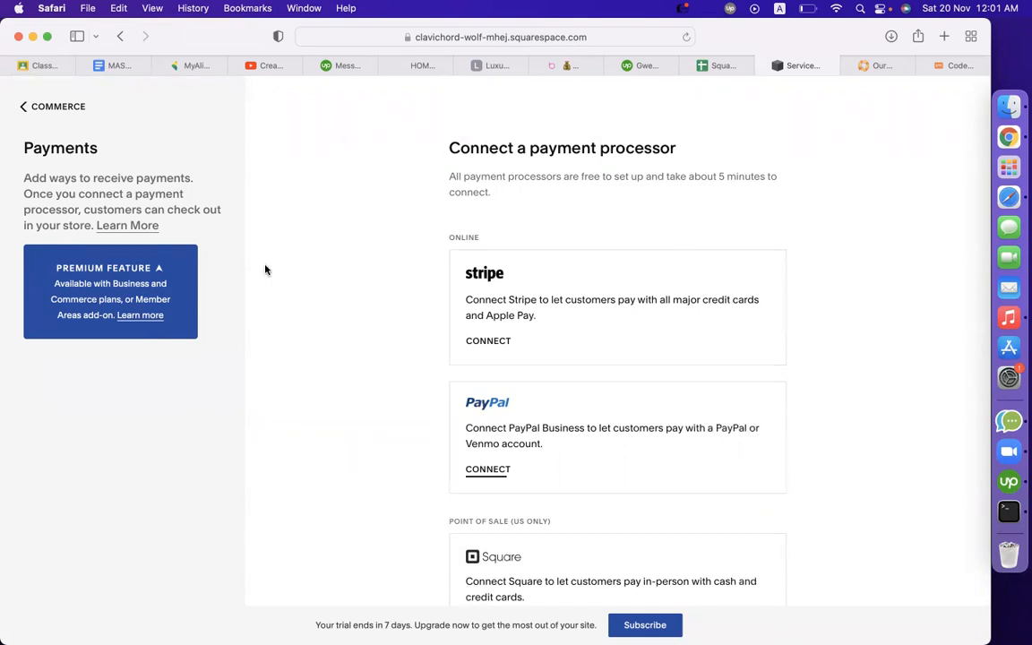
- Return from the payment settings to the Services page and remove its leftover "Make a donation." section
{"action": "left_click", "coordinate": [23, 106]}
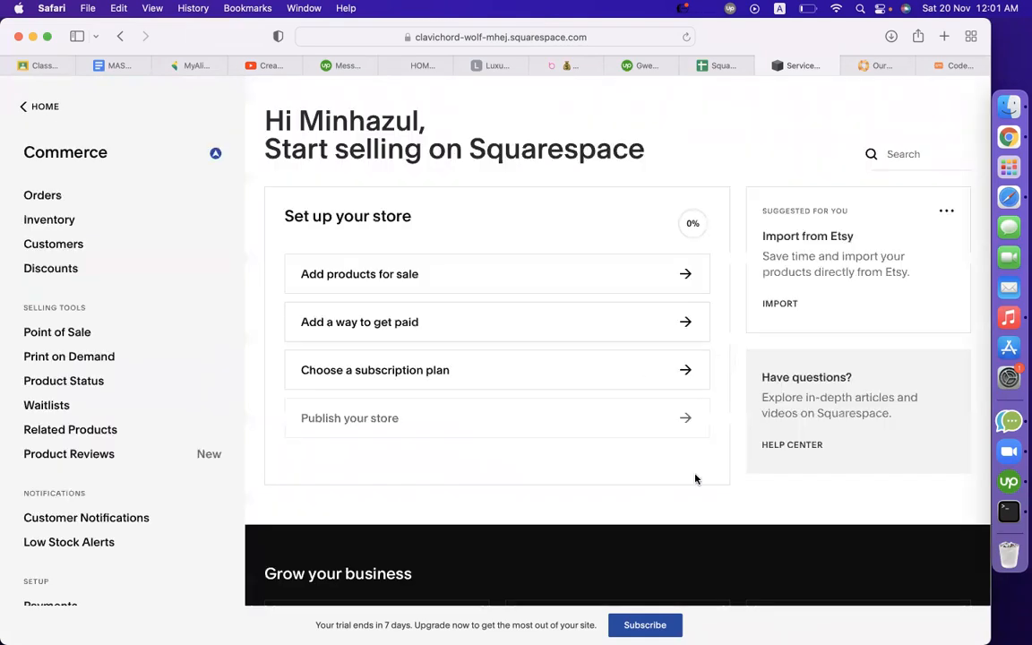
{"action": "left_click", "coordinate": [34, 112]}
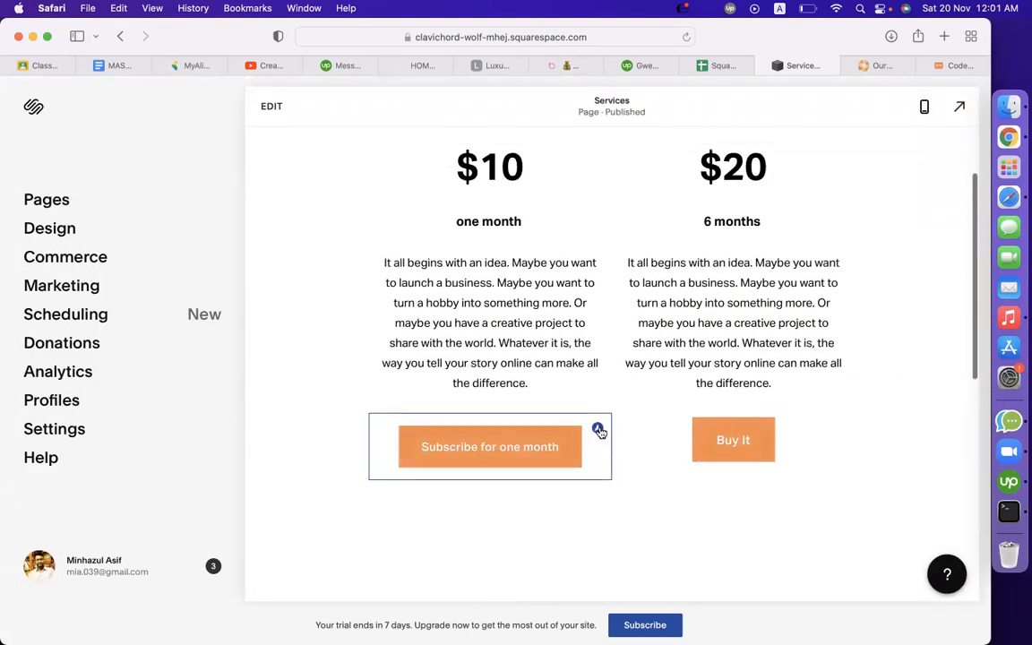
{"action": "mouse_move", "coordinate": [599, 432]}
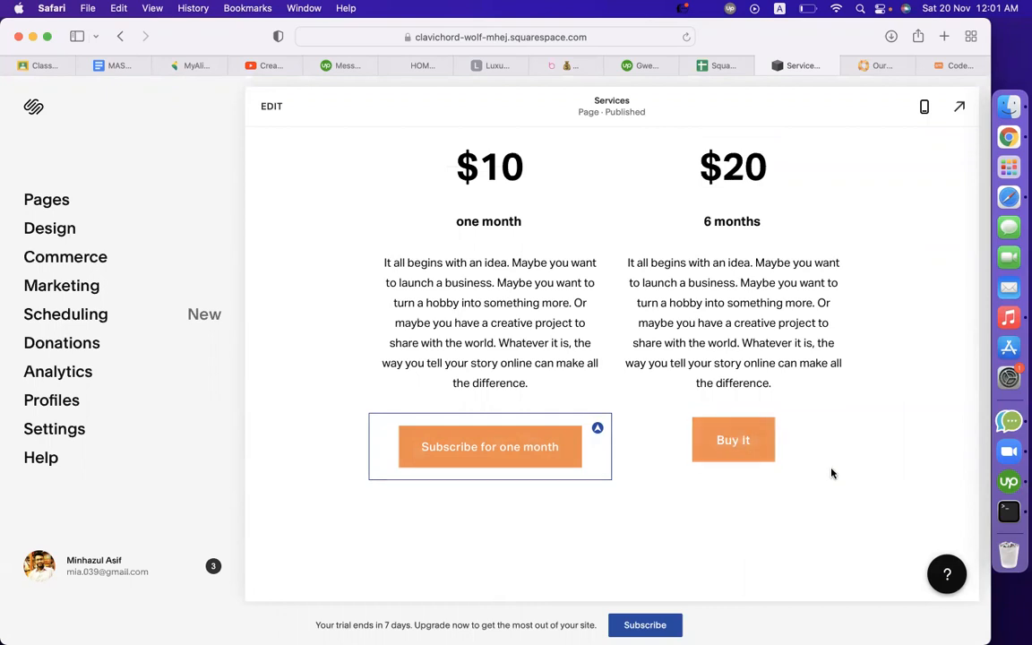
{"action": "scroll", "coordinate": [831, 473], "scroll_direction": "down", "scroll_amount": 5}
{"action": "scroll", "coordinate": [832, 473], "scroll_direction": "down", "scroll_amount": 3}
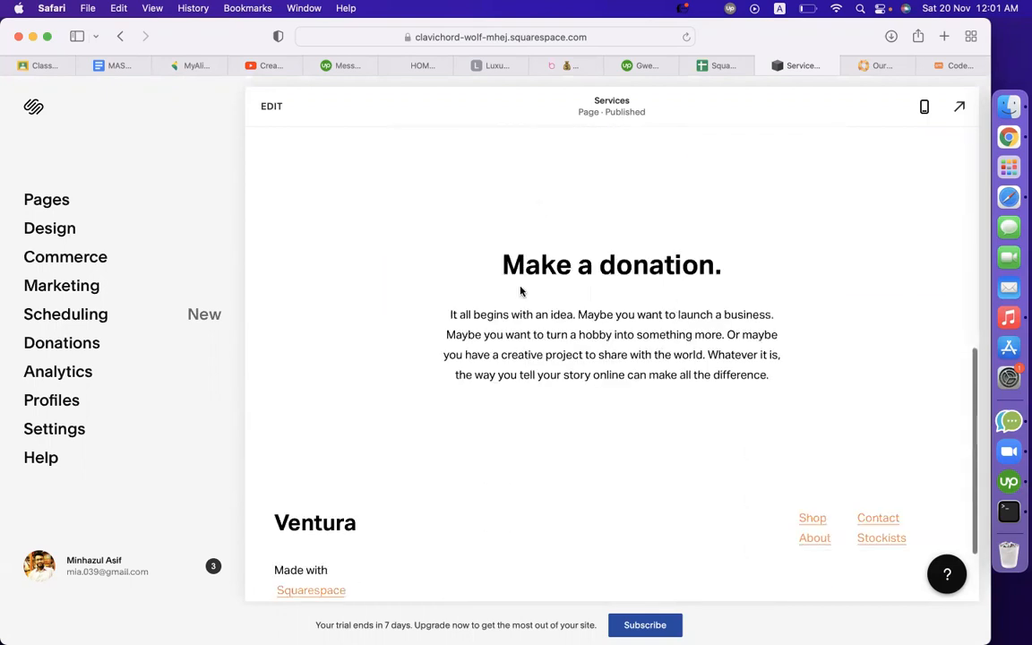
{"action": "left_click", "coordinate": [271, 107]}
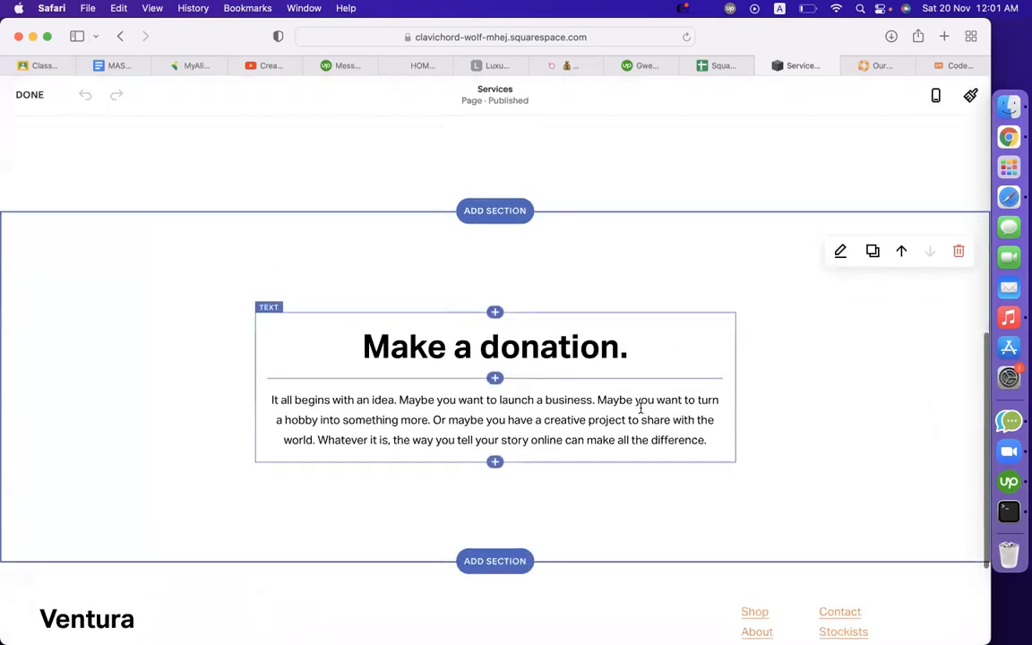
{"action": "left_click", "coordinate": [959, 307]}
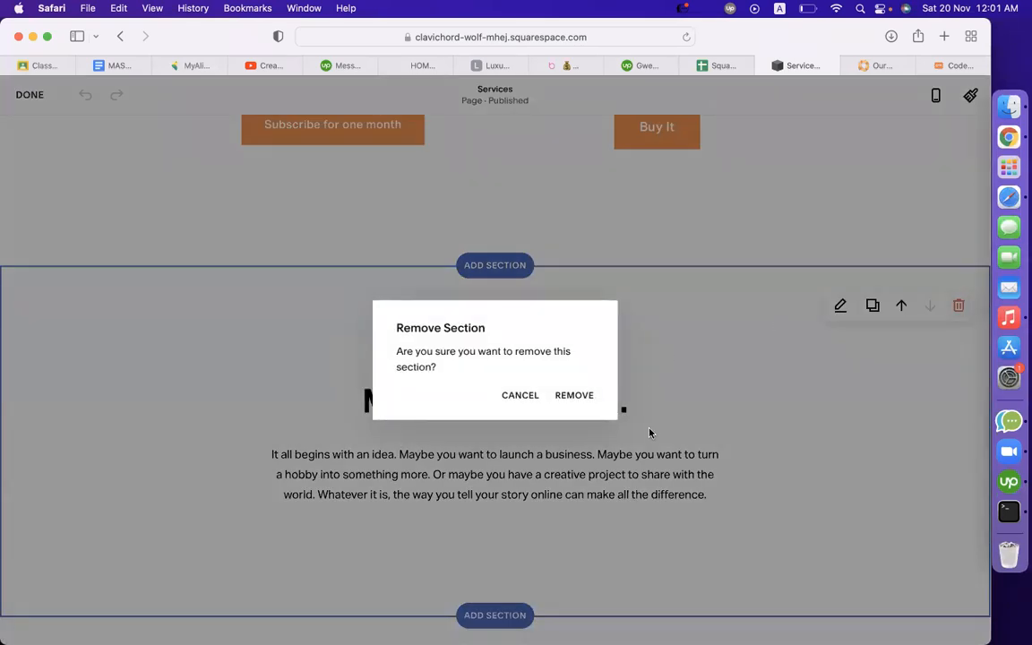
{"action": "left_click", "coordinate": [574, 395]}
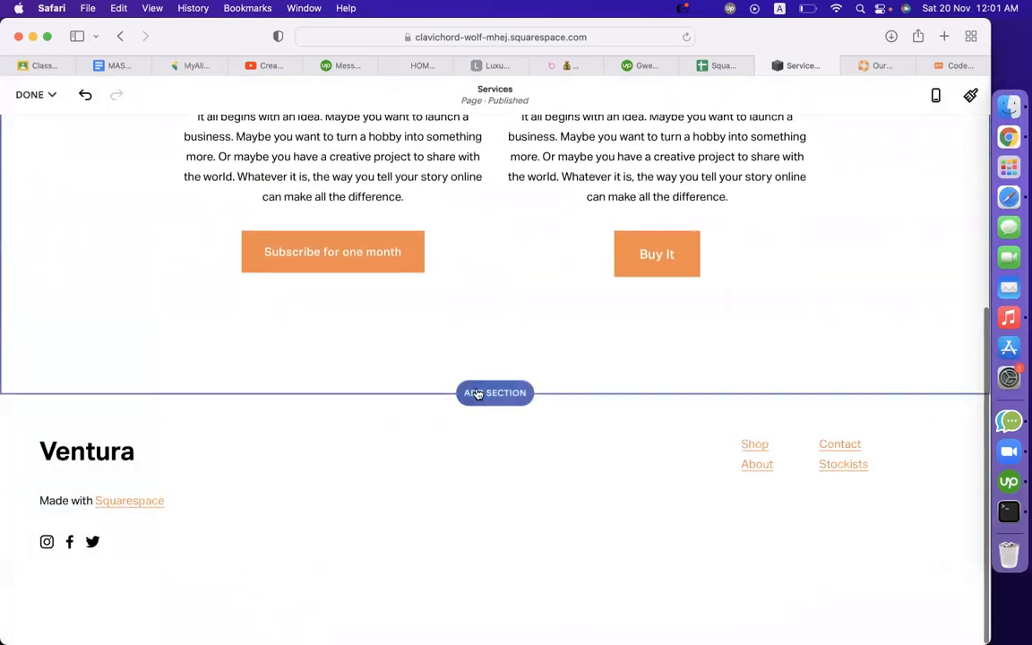
- Add a new Donation section with centered text and a Donate button below the pricing section
{"action": "left_click", "coordinate": [477, 394]}
{"action": "scroll", "coordinate": [219, 436], "scroll_direction": "down", "scroll_amount": 5}
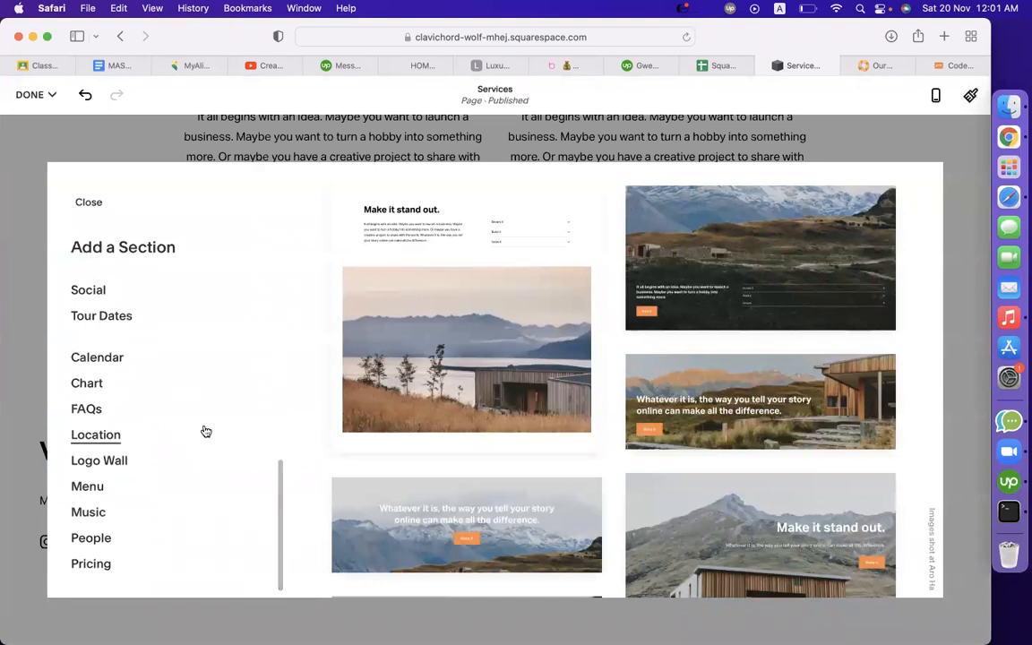
{"action": "scroll", "coordinate": [142, 359], "scroll_direction": "up", "scroll_amount": 5}
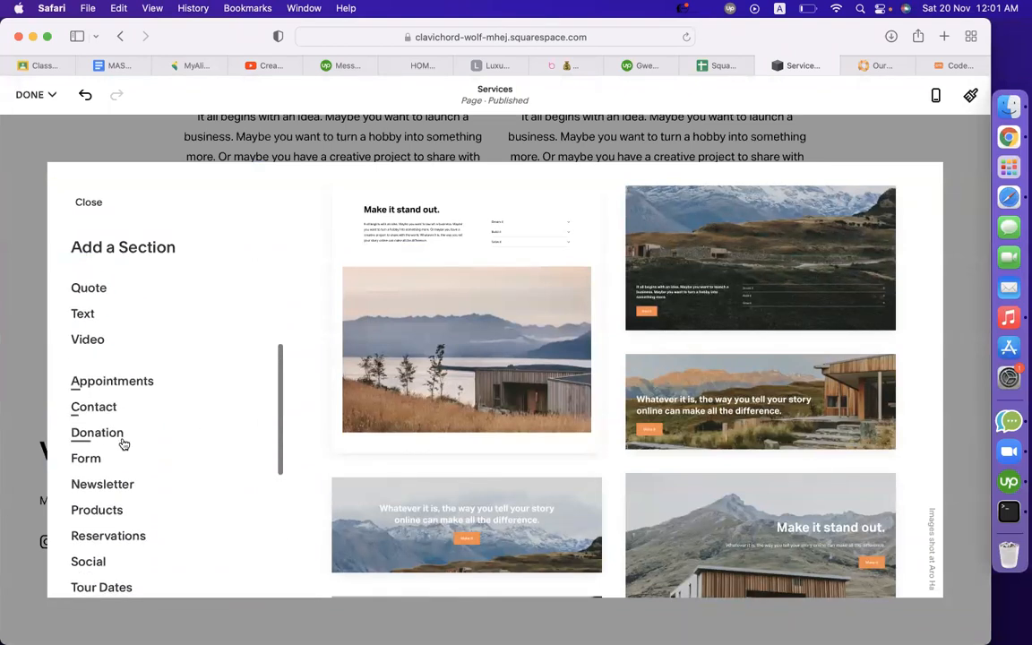
{"action": "left_click", "coordinate": [123, 443]}
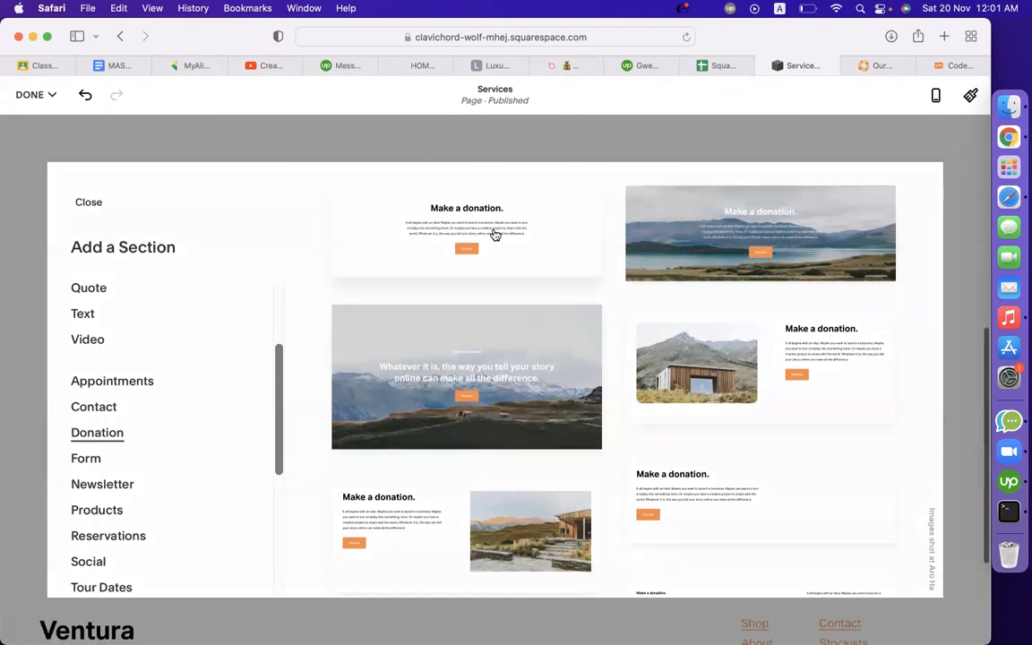
{"action": "left_click", "coordinate": [495, 234]}
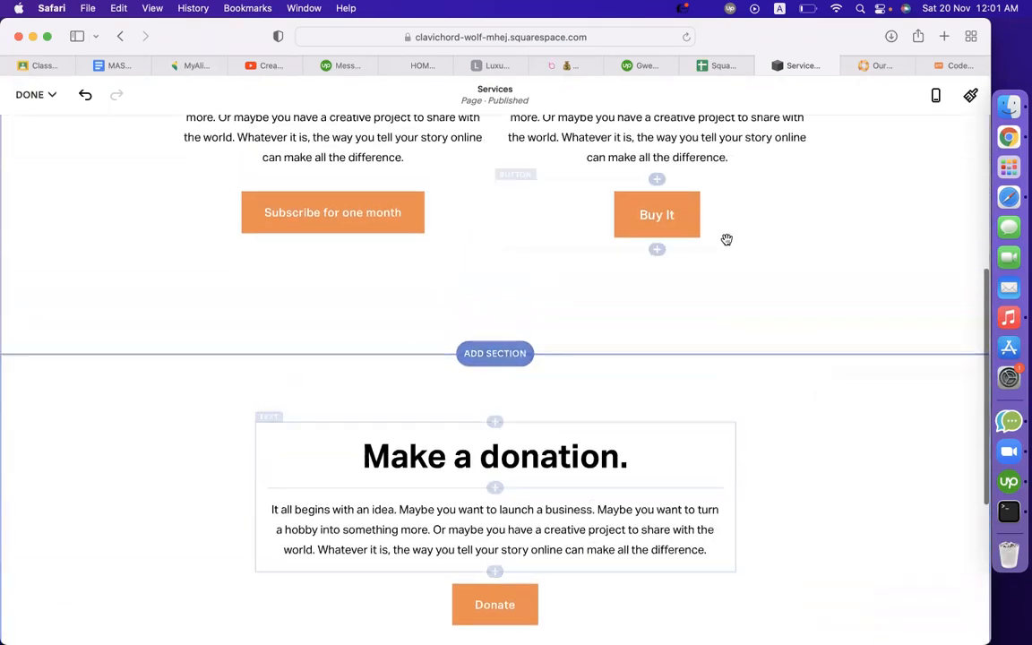
- Replace the Buy It button under the $20 plan with the Donate button from the new donation section
{"action": "left_click", "coordinate": [706, 210]}
{"action": "left_click", "coordinate": [593, 159]}
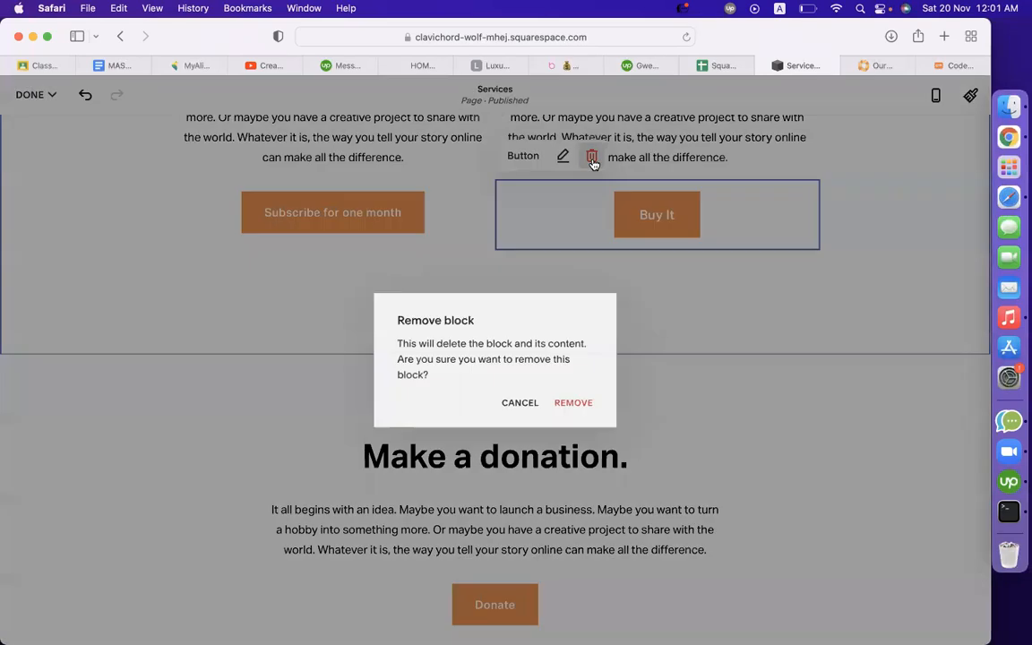
{"action": "left_click", "coordinate": [583, 408]}
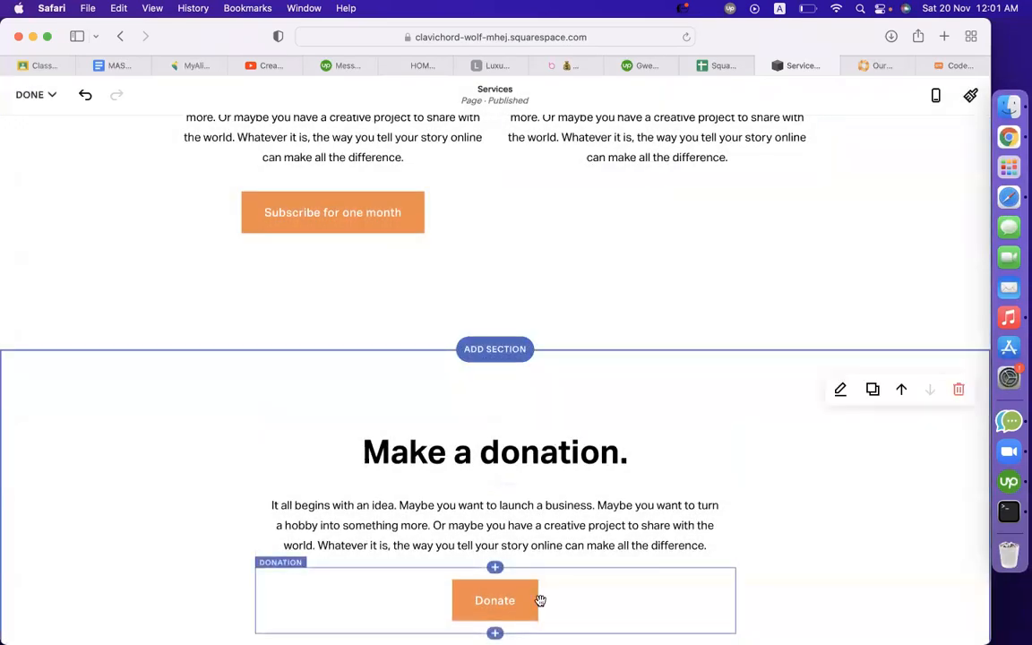
{"action": "left_click", "coordinate": [599, 597]}
{"action": "left_click_drag", "start_coordinate": [598, 596], "coordinate": [811, 198]}
{"action": "left_click_drag", "start_coordinate": [619, 460], "coordinate": [717, 288]}
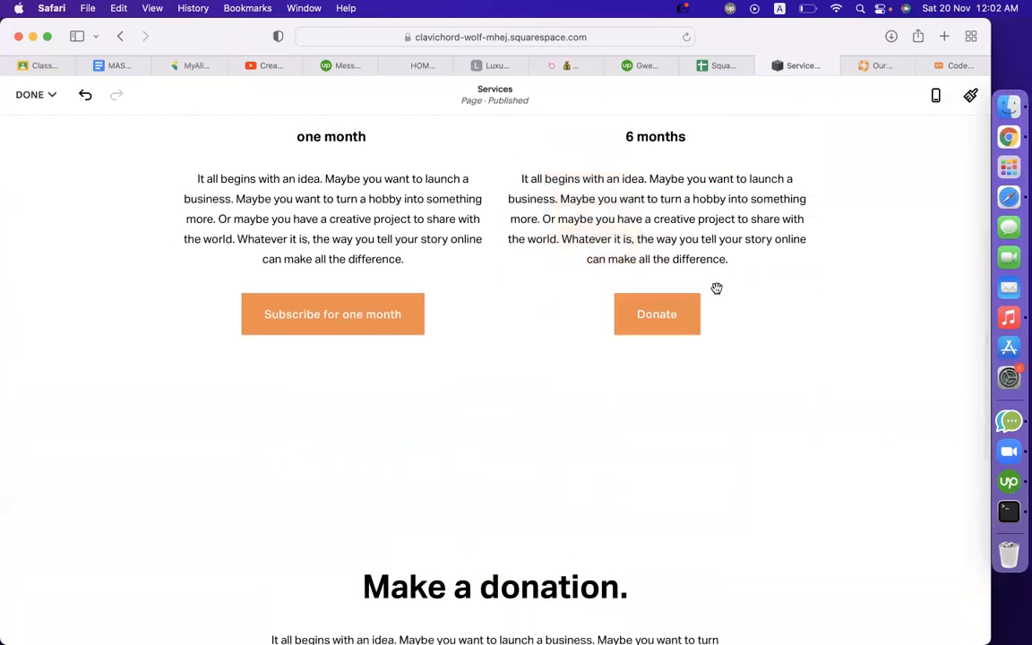
- Change the price heading of the 6 months plan to $40
{"action": "scroll", "coordinate": [679, 321], "scroll_direction": "up", "scroll_amount": 4}
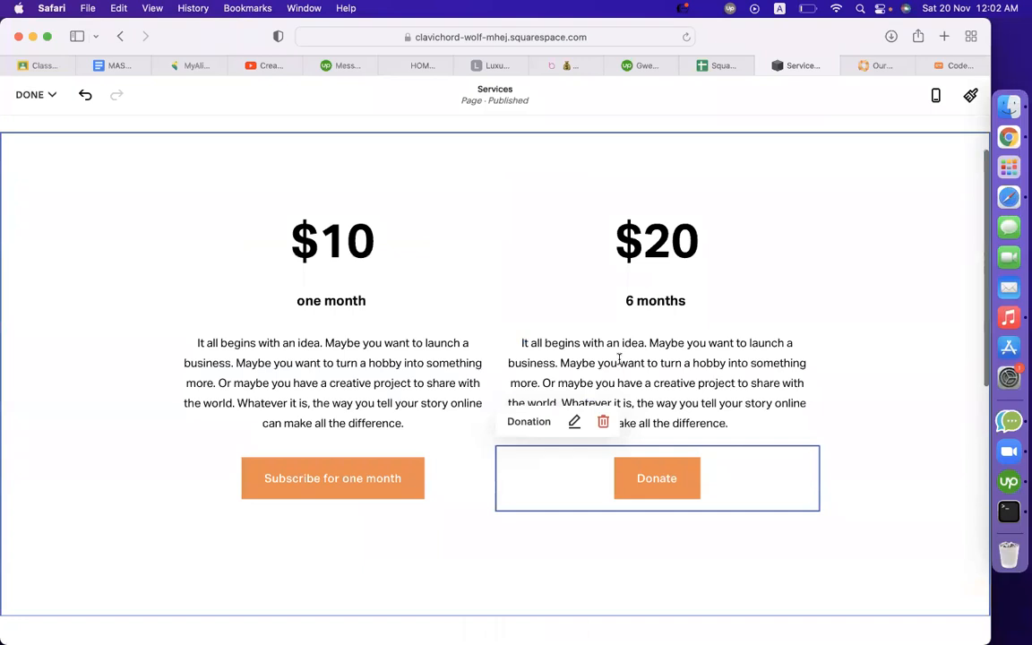
{"action": "left_click", "coordinate": [574, 422]}
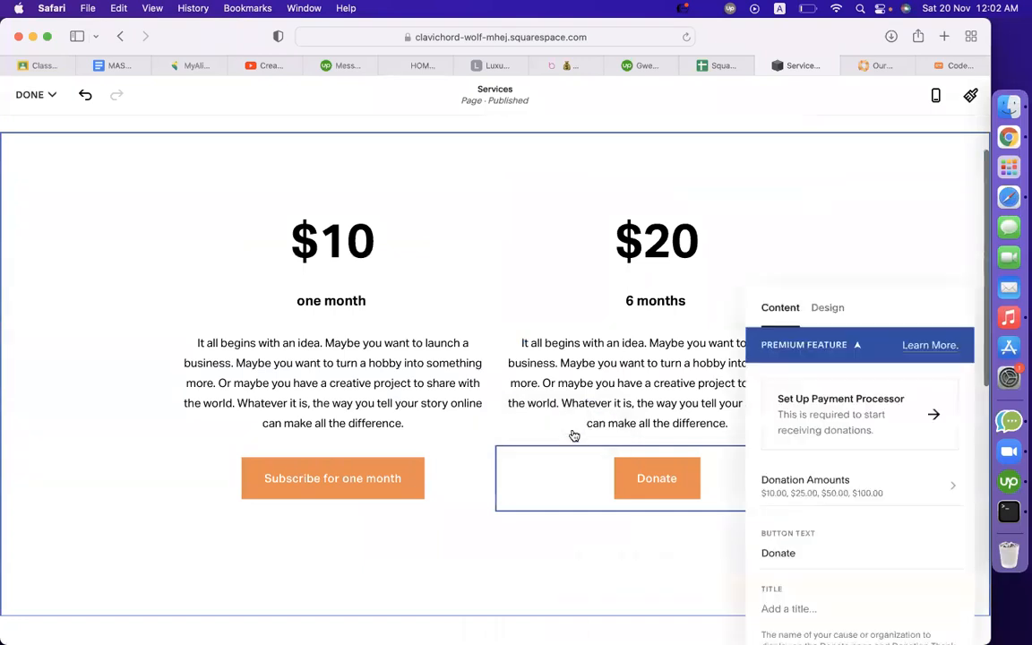
{"action": "left_click", "coordinate": [675, 246]}
{"action": "left_click", "coordinate": [676, 244]}
{"action": "key", "text": "shift+Left"}
{"action": "type", "text": "4"}
{"action": "left_click", "coordinate": [640, 364]}
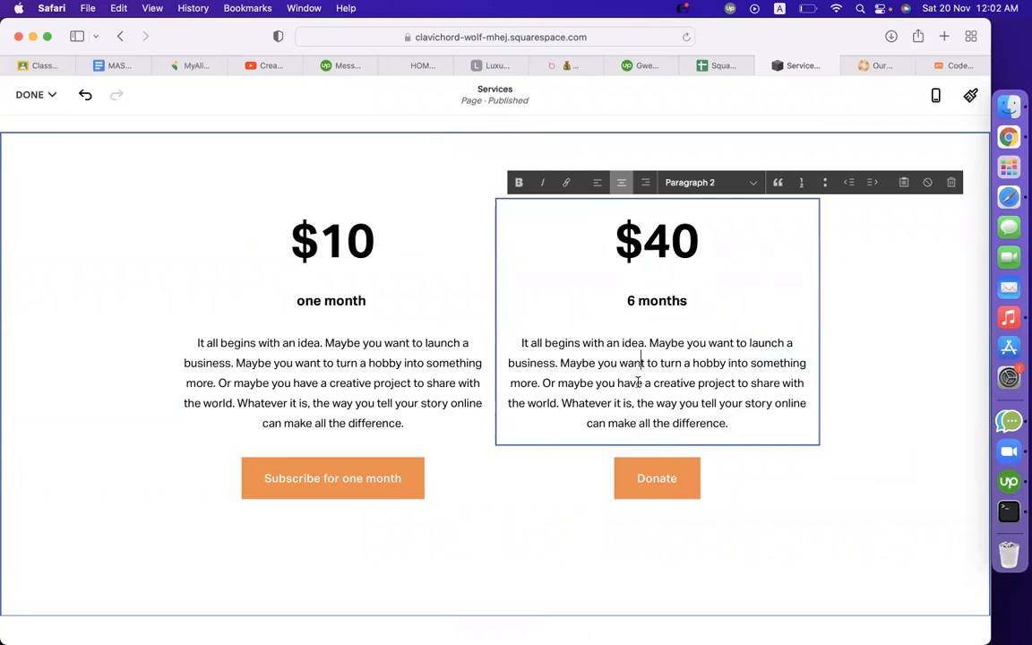
- Set the button text of the donation block under the $40 plan to "Subscribe for 6 months"
{"action": "left_click", "coordinate": [683, 482]}
{"action": "left_click", "coordinate": [594, 477]}
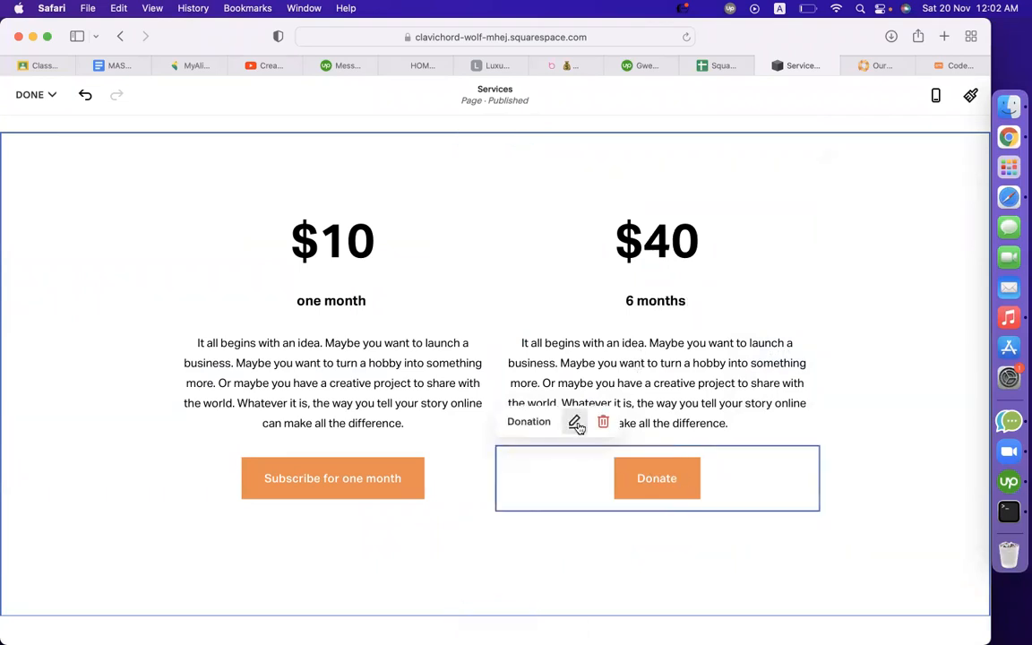
{"action": "left_click", "coordinate": [575, 422]}
{"action": "left_click", "coordinate": [811, 557]}
{"action": "left_click_drag", "start_coordinate": [811, 557], "coordinate": [753, 556]}
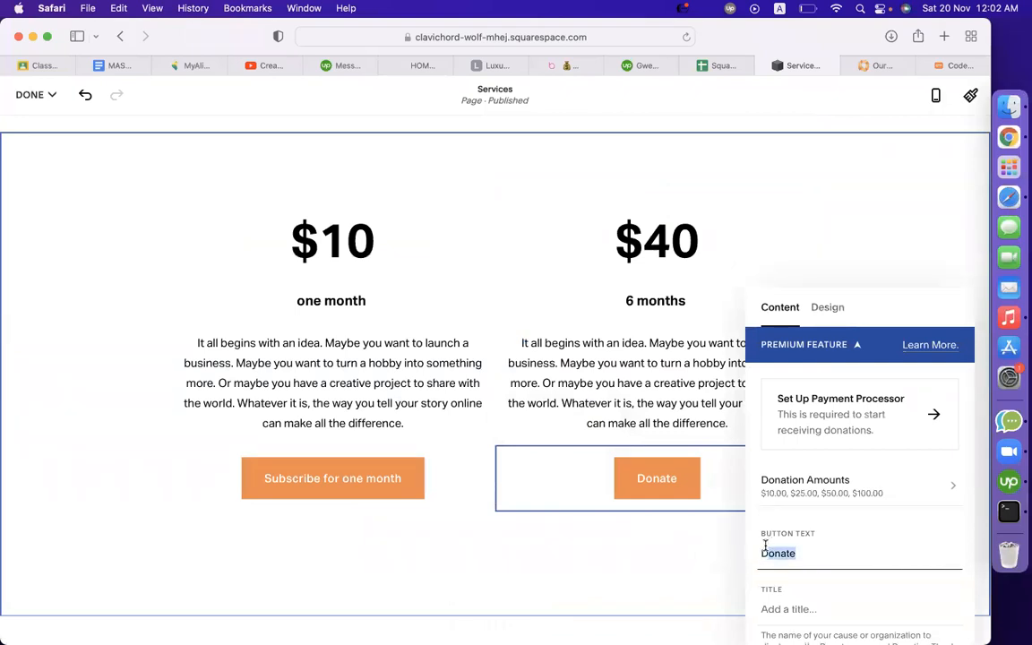
{"action": "type", "text": "Subsc"}
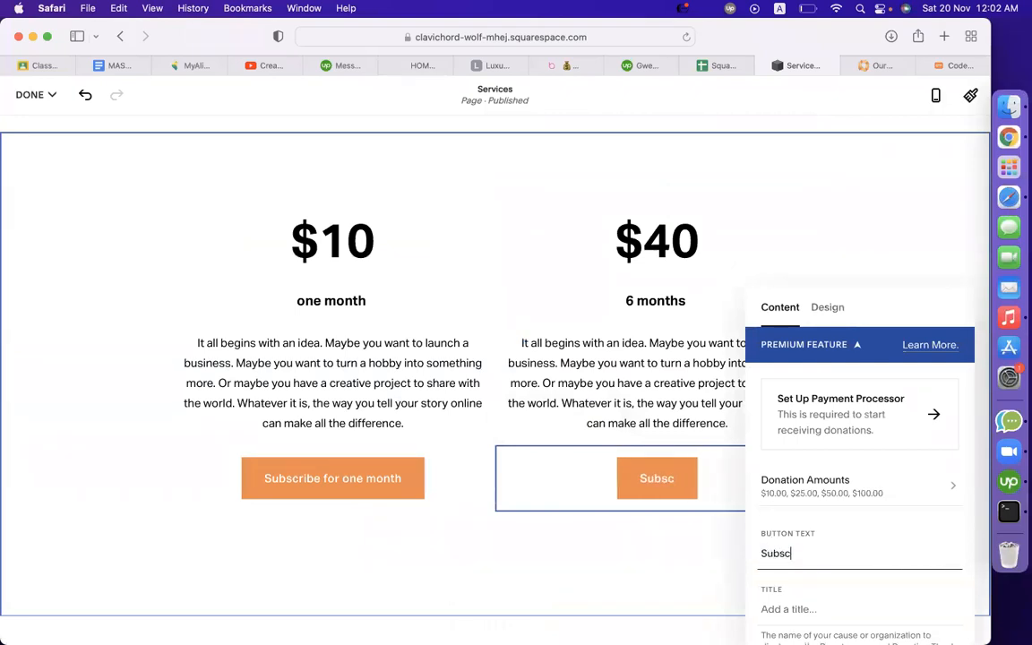
{"action": "type", "text": "ribe for 6 months"}
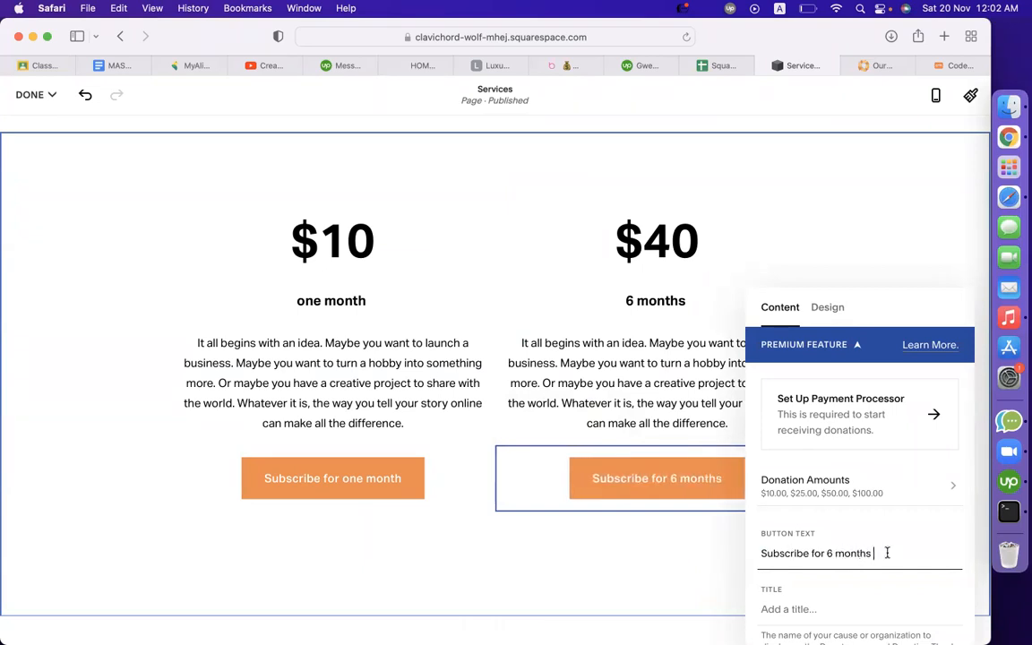
- Change the first donation amount of the 6 months button to $40.00 and label it "6 Months subscription"
{"action": "left_click", "coordinate": [811, 485]}
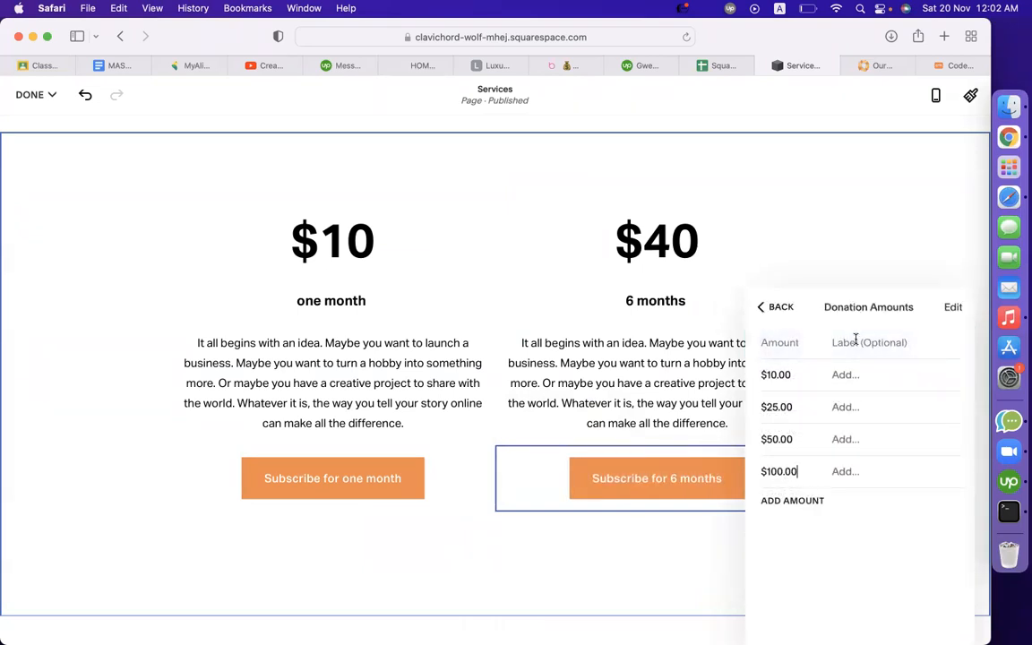
{"action": "left_click", "coordinate": [950, 307]}
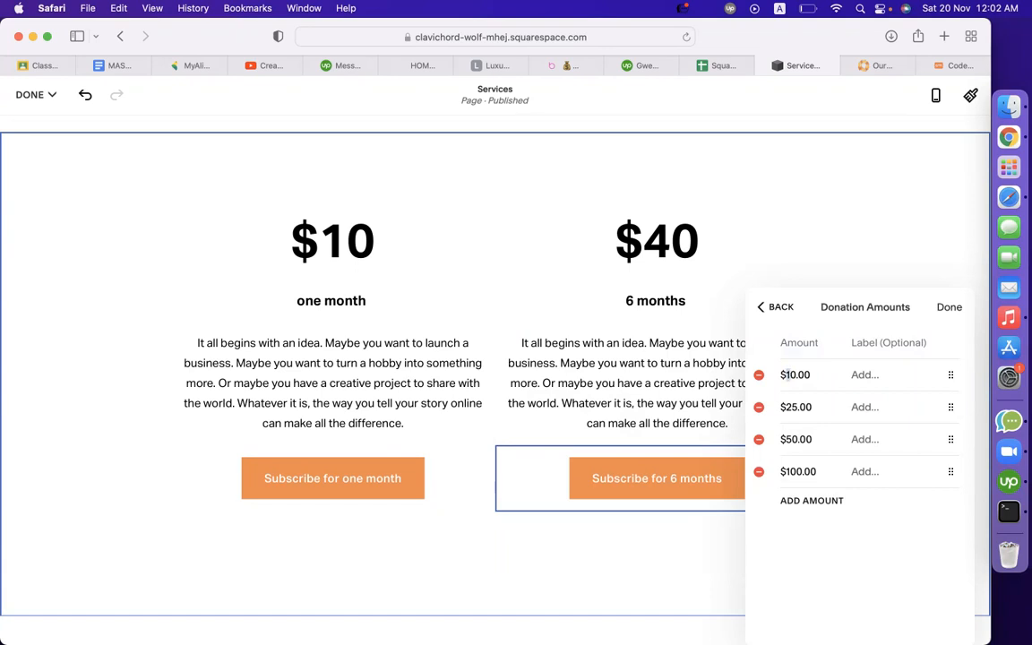
{"action": "type", "text": "4"}
{"action": "left_click", "coordinate": [887, 376]}
{"action": "type", "text": "6 Months subscription"}
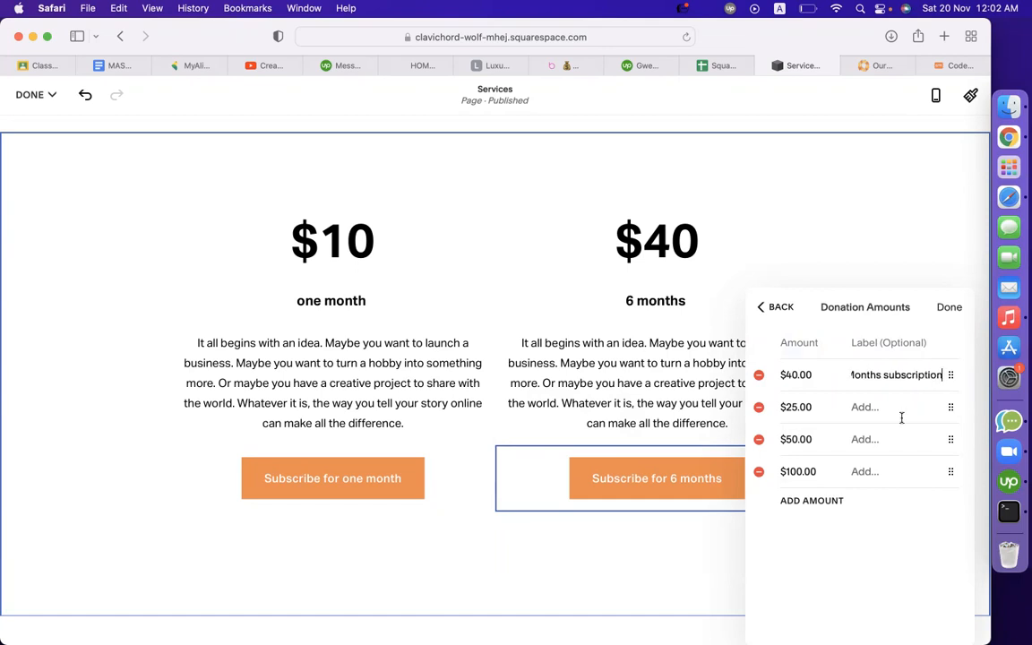
- Remove the $25.00, $50.00 and $100.00 donation amounts from the 6 months button and close its settings
{"action": "left_click", "coordinate": [756, 411]}
{"action": "left_click", "coordinate": [759, 408]}
{"action": "left_click", "coordinate": [758, 408]}
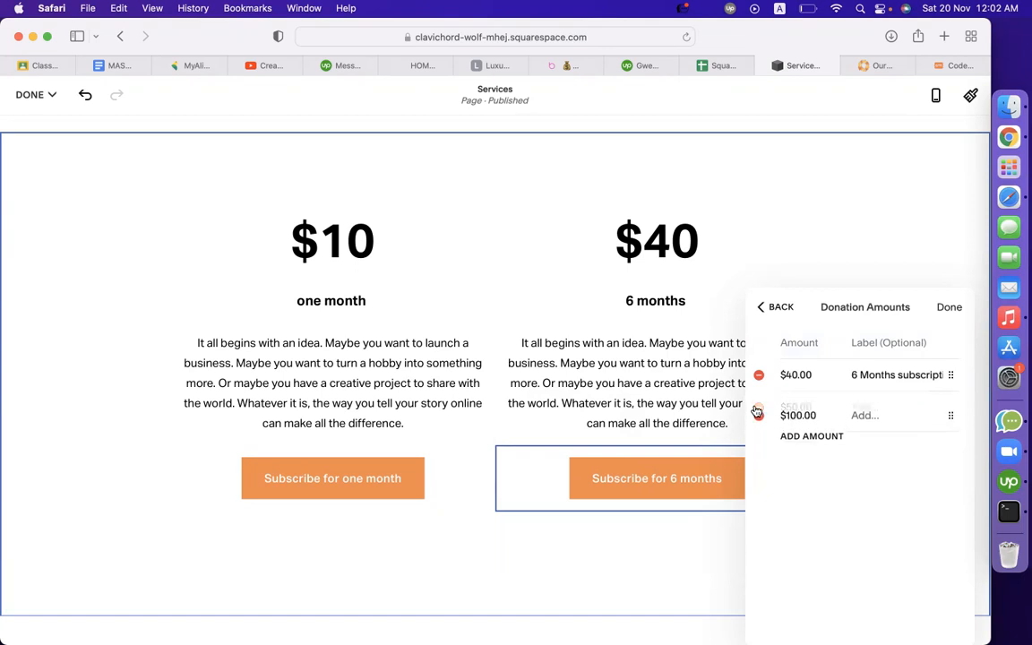
{"action": "left_click", "coordinate": [758, 408]}
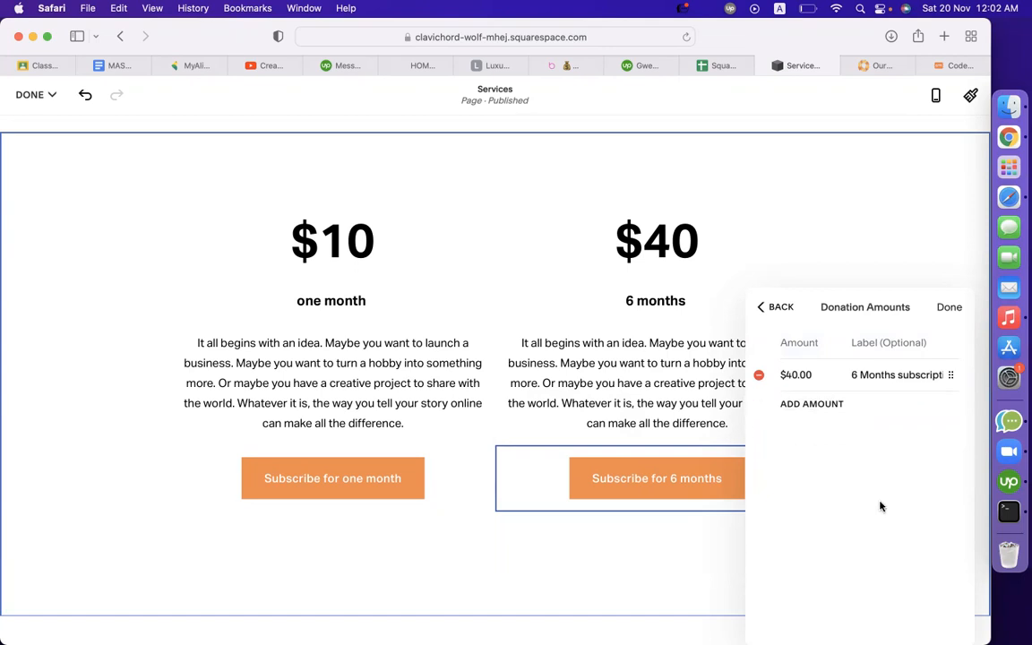
{"action": "left_click", "coordinate": [947, 309]}
{"action": "left_click", "coordinate": [780, 308]}
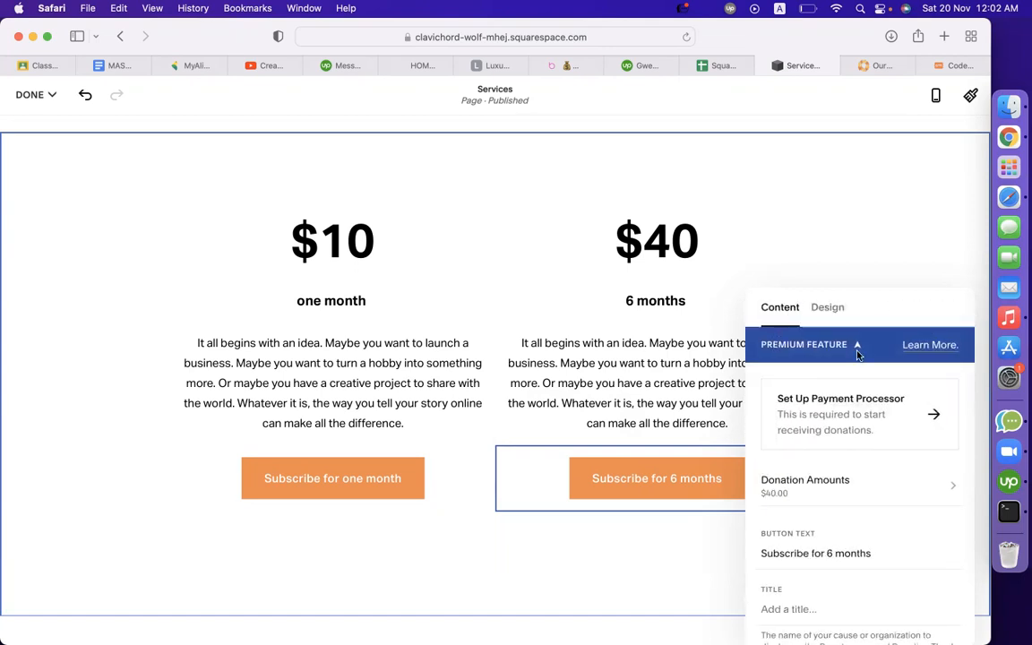
{"action": "left_click", "coordinate": [657, 594]}
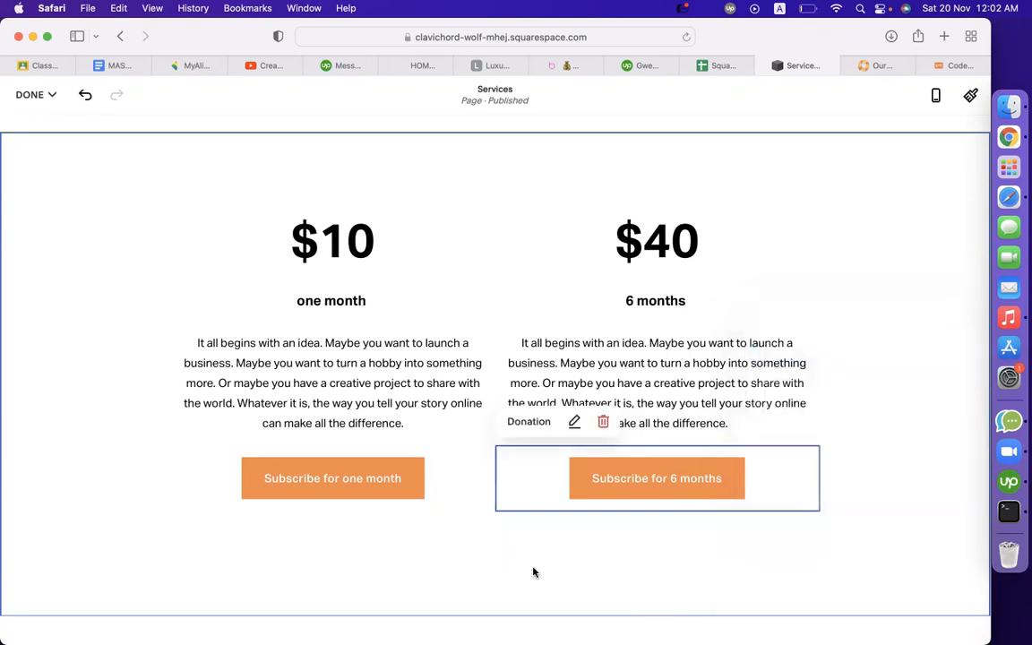
{"action": "scroll", "coordinate": [489, 354], "scroll_direction": "up", "scroll_amount": 2}
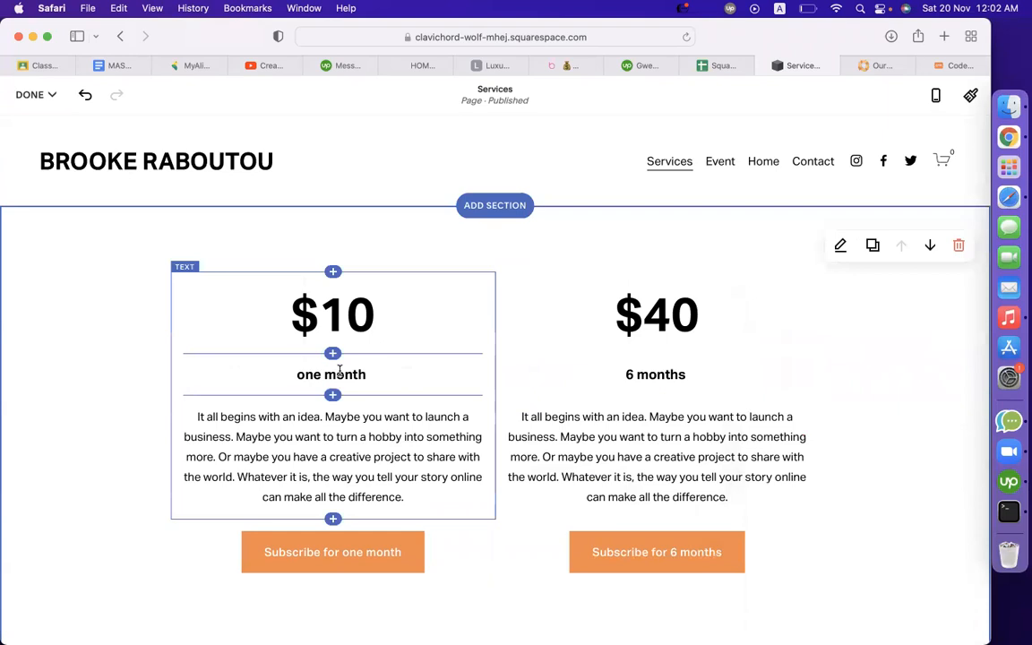
{"action": "left_click_drag", "start_coordinate": [368, 373], "coordinate": [298, 374]}
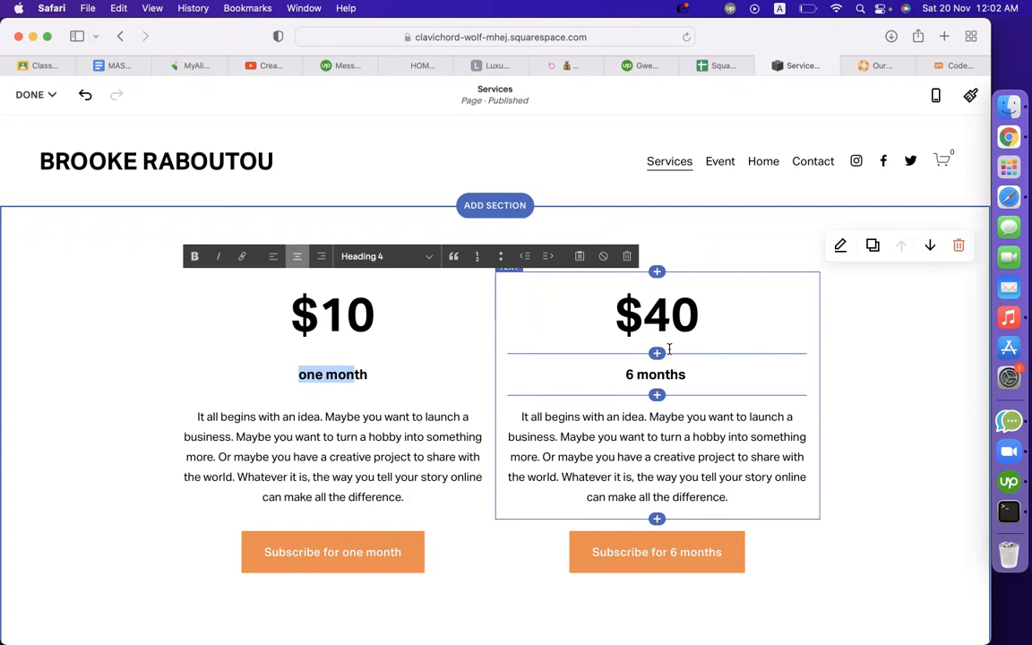
{"action": "left_click", "coordinate": [921, 433]}
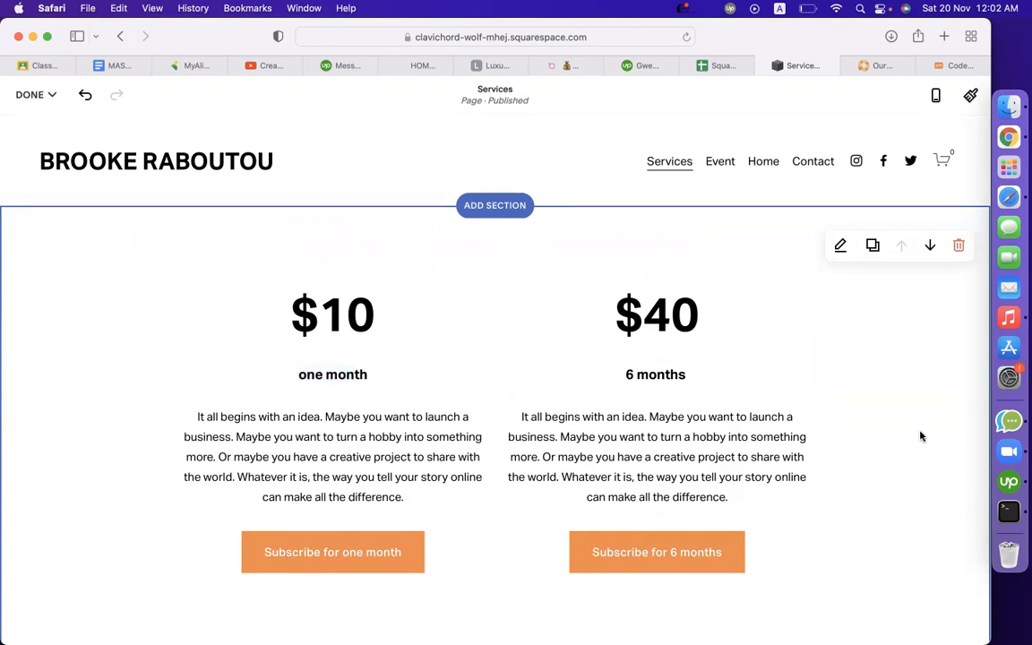
- Delete the leftover "Make a donation." section below the pricing section
{"action": "scroll", "coordinate": [449, 509], "scroll_direction": "down", "scroll_amount": 5}
{"action": "scroll", "coordinate": [450, 509], "scroll_direction": "up", "scroll_amount": 5}
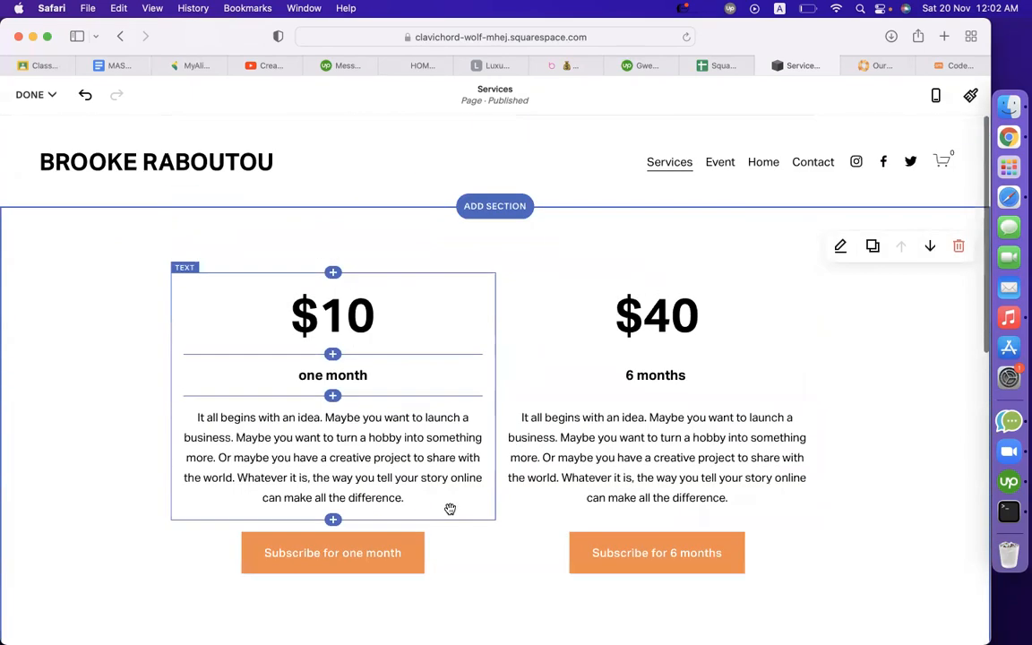
{"action": "scroll", "coordinate": [450, 509], "scroll_direction": "down", "scroll_amount": 3}
{"action": "scroll", "coordinate": [450, 509], "scroll_direction": "down", "scroll_amount": 5}
{"action": "scroll", "coordinate": [450, 509], "scroll_direction": "up", "scroll_amount": 1}
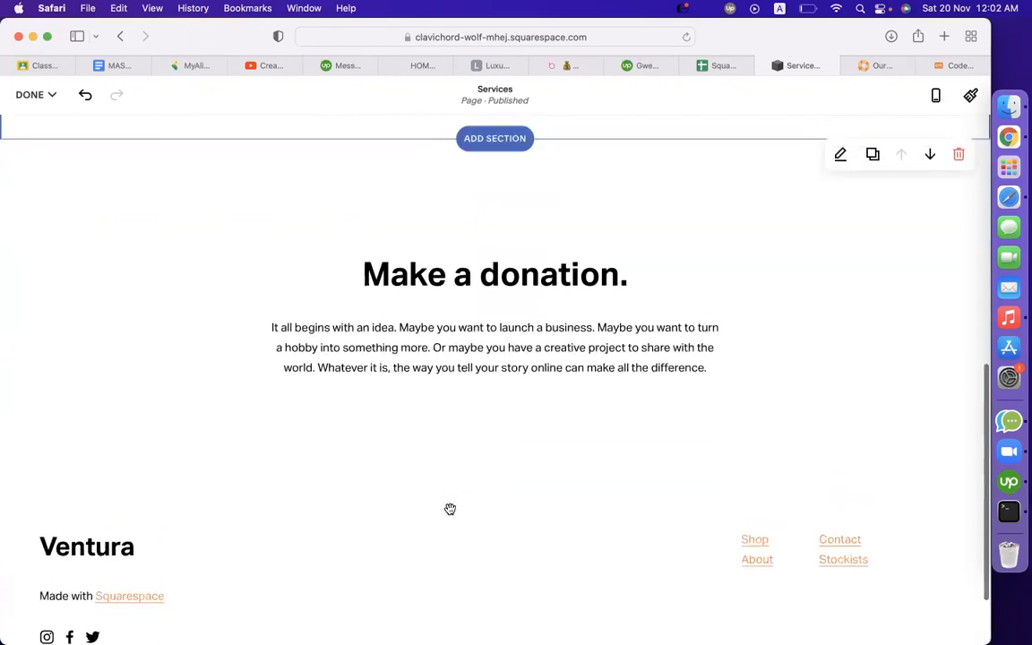
{"action": "scroll", "coordinate": [450, 509], "scroll_direction": "up", "scroll_amount": 5}
{"action": "scroll", "coordinate": [570, 532], "scroll_direction": "down", "scroll_amount": 3}
{"action": "scroll", "coordinate": [570, 533], "scroll_direction": "down", "scroll_amount": 2}
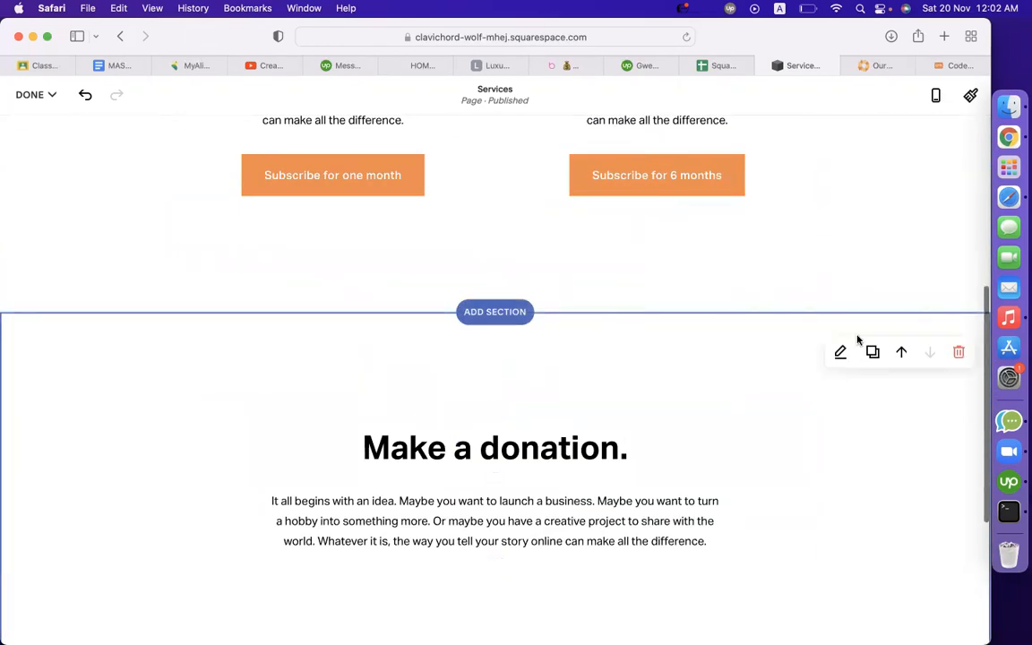
{"action": "left_click", "coordinate": [957, 352]}
{"action": "left_click", "coordinate": [575, 396]}
{"action": "scroll", "coordinate": [581, 394], "scroll_direction": "up", "scroll_amount": 4}
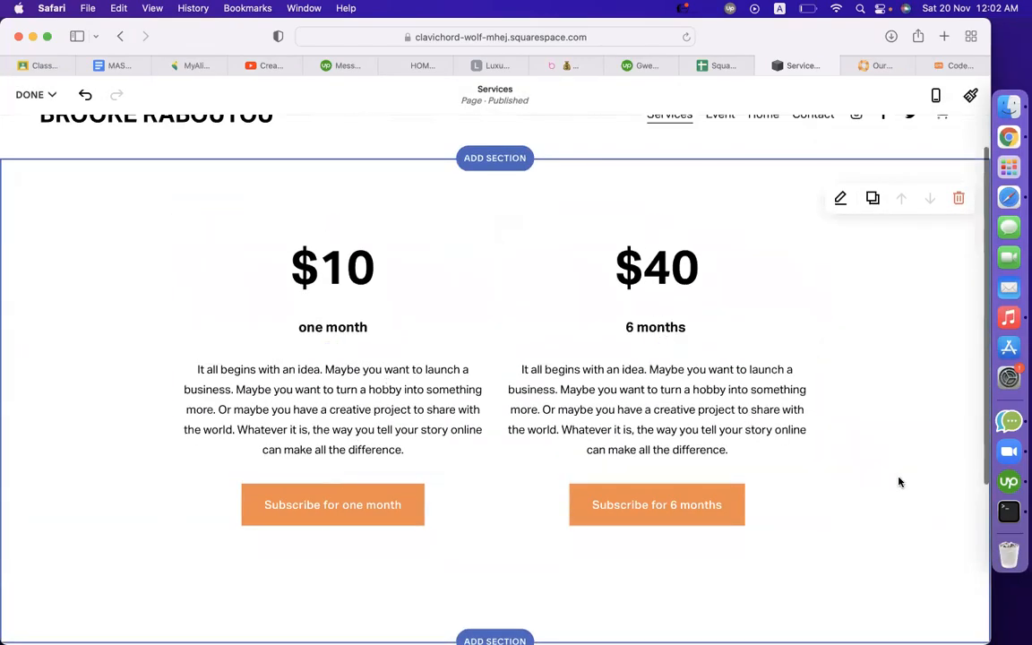
- Capture a screenshot of the pricing section and paste it at cell B30 of the 13. Pricing Table sheet in SquareSpace_All
{"action": "key", "text": "super+shift+5"}
{"action": "left_click_drag", "start_coordinate": [653, 469], "coordinate": [742, 473]}
{"action": "key", "text": "Return"}
{"action": "left_click", "coordinate": [721, 66]}
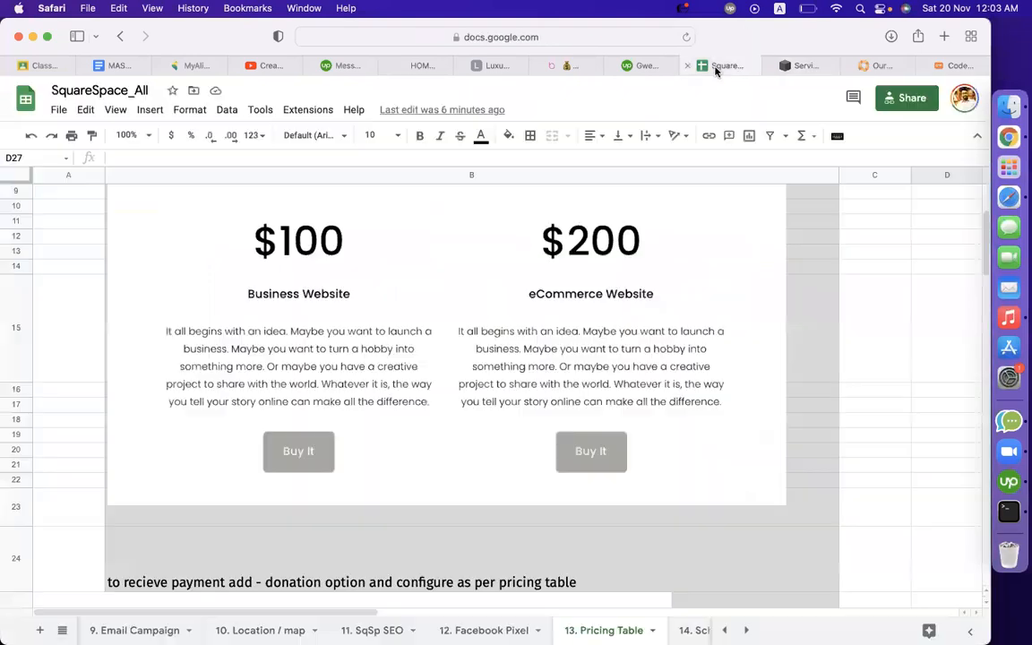
{"action": "scroll", "coordinate": [484, 399], "scroll_direction": "down", "scroll_amount": 5}
{"action": "left_click", "coordinate": [335, 334]}
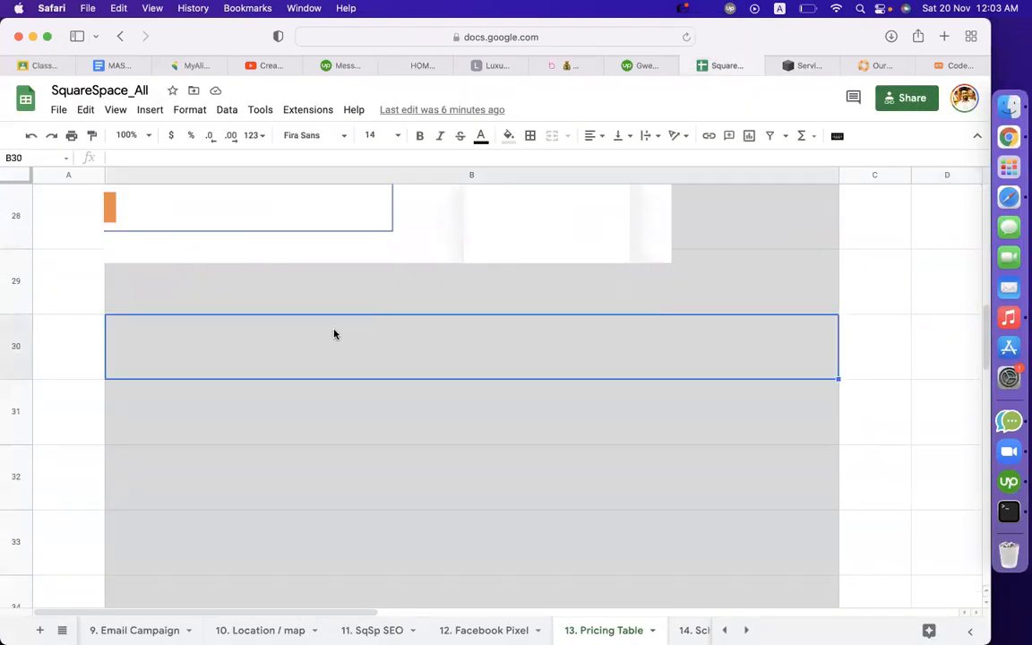
{"action": "key", "text": "super+v"}
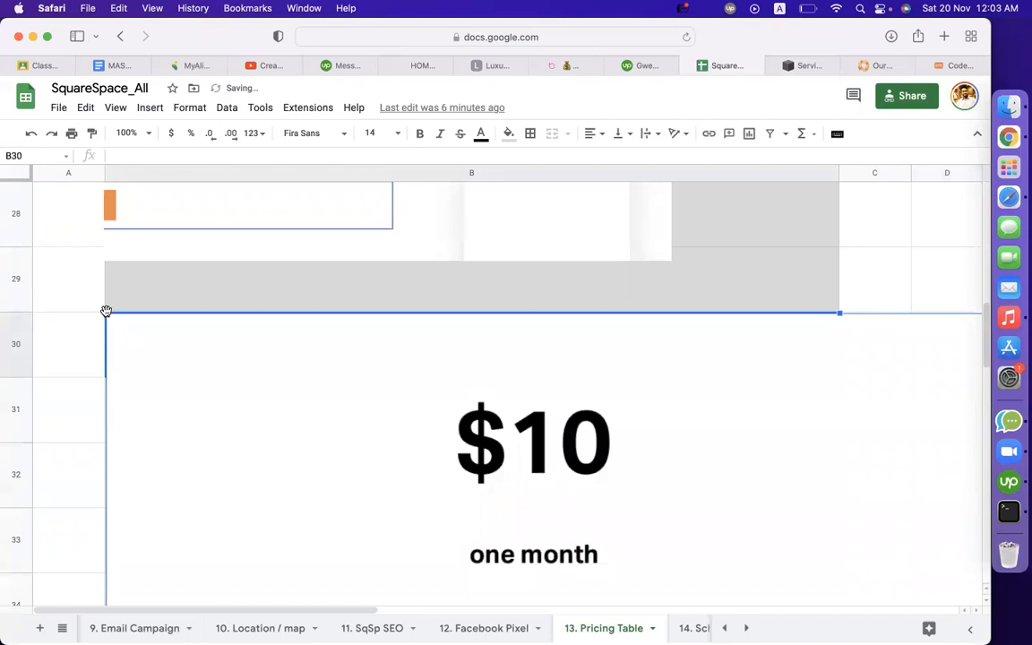
- Scale down the pasted pricing screenshot and align it within column B starting at row 30
{"action": "left_click_drag", "start_coordinate": [104, 314], "coordinate": [875, 539]}
{"action": "left_click_drag", "start_coordinate": [820, 568], "coordinate": [360, 334]}
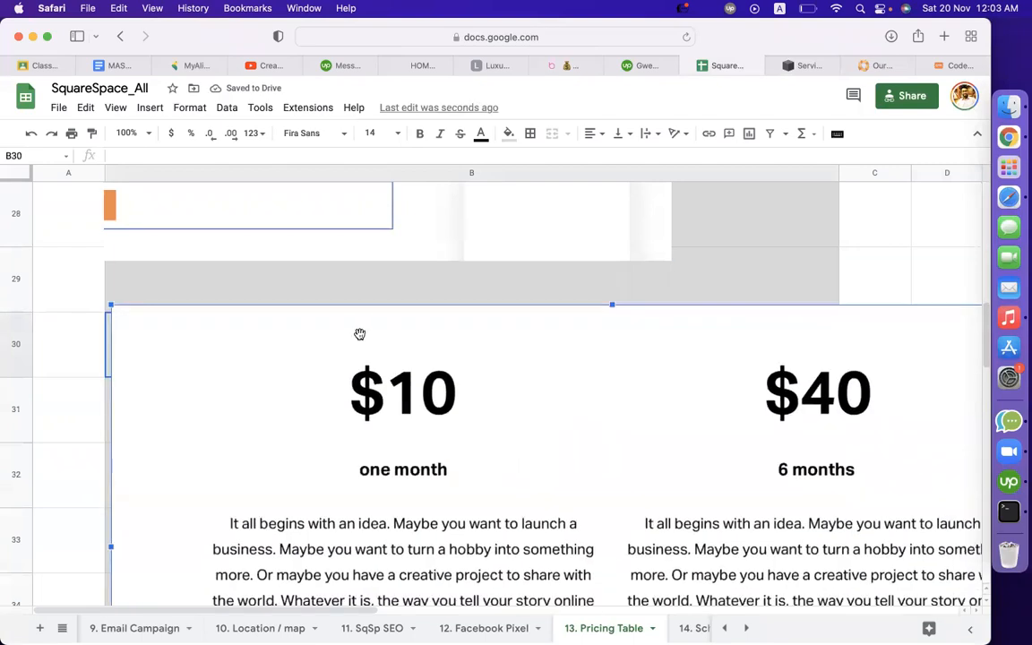
{"action": "left_click_drag", "start_coordinate": [111, 306], "coordinate": [657, 569]}
{"action": "left_click_drag", "start_coordinate": [862, 574], "coordinate": [293, 325]}
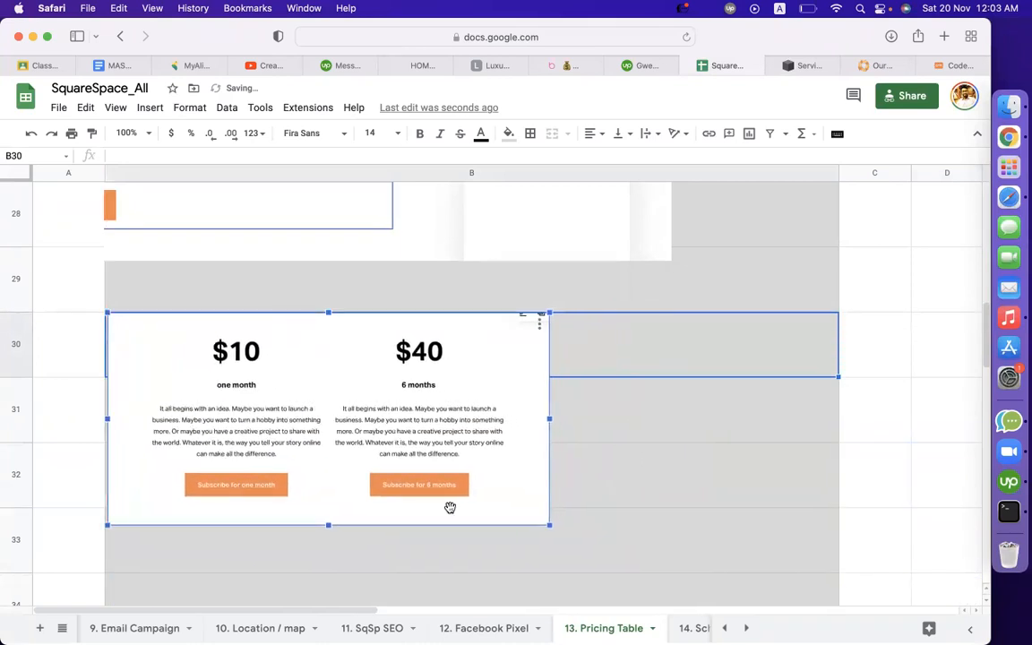
{"action": "left_click_drag", "start_coordinate": [549, 526], "coordinate": [731, 585]}
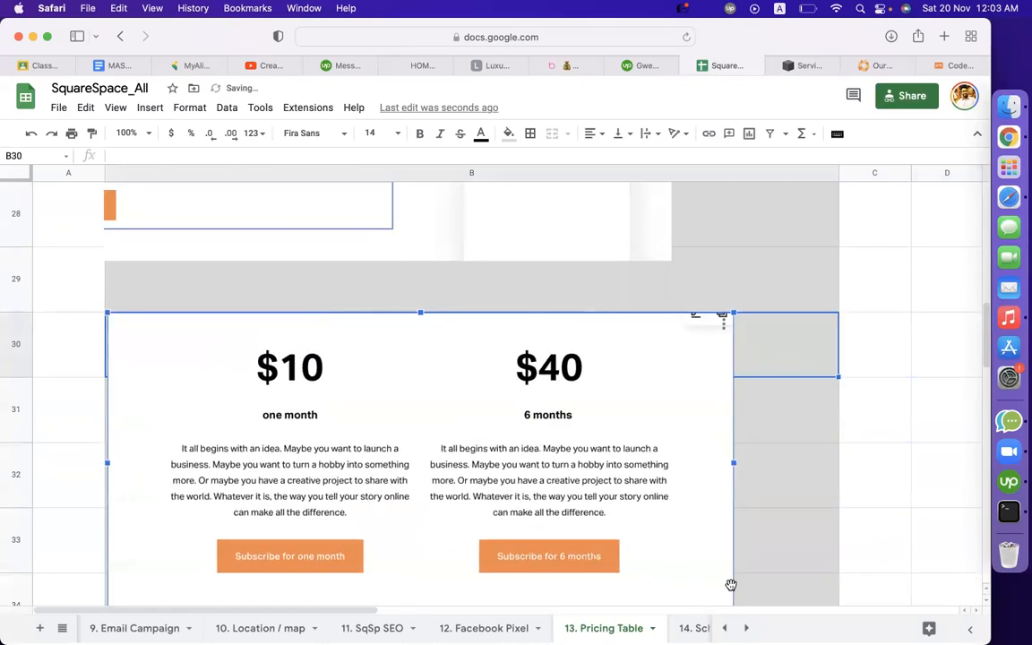
- Switch to Google Classroom and open the classwork of the CMBD-102(Wix & Squarespace-03) class
{"action": "left_click", "coordinate": [44, 65]}
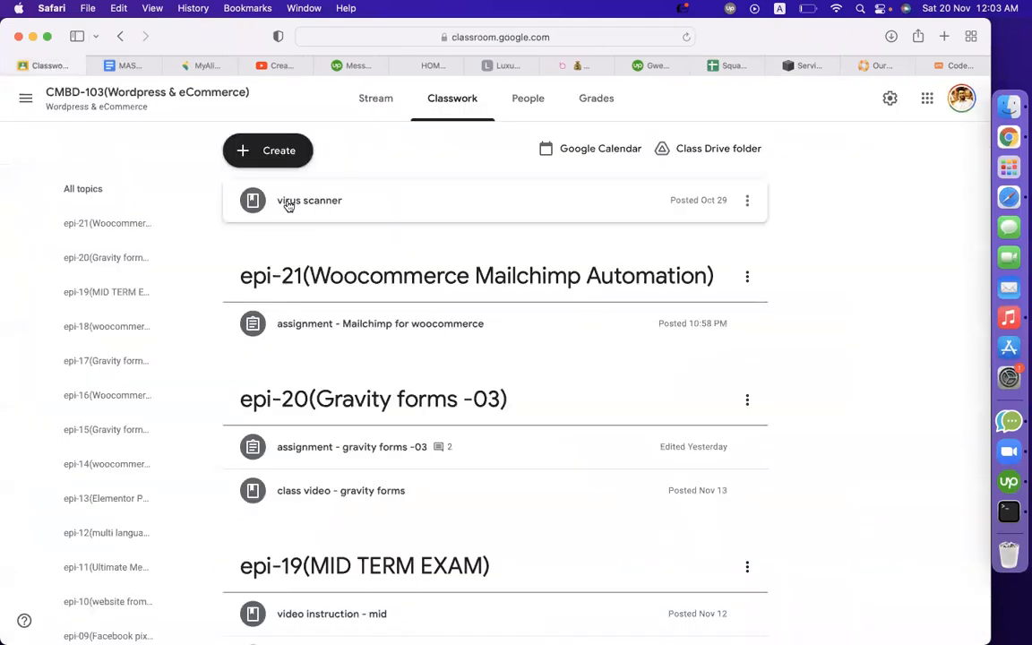
{"action": "left_click", "coordinate": [25, 103]}
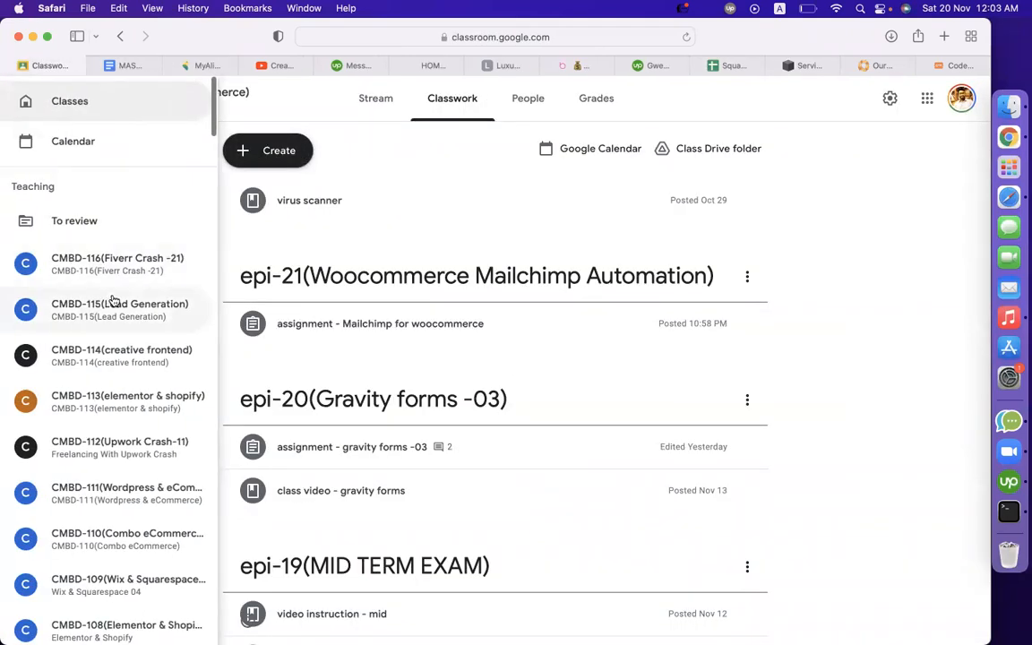
{"action": "scroll", "coordinate": [85, 455], "scroll_direction": "down", "scroll_amount": 5}
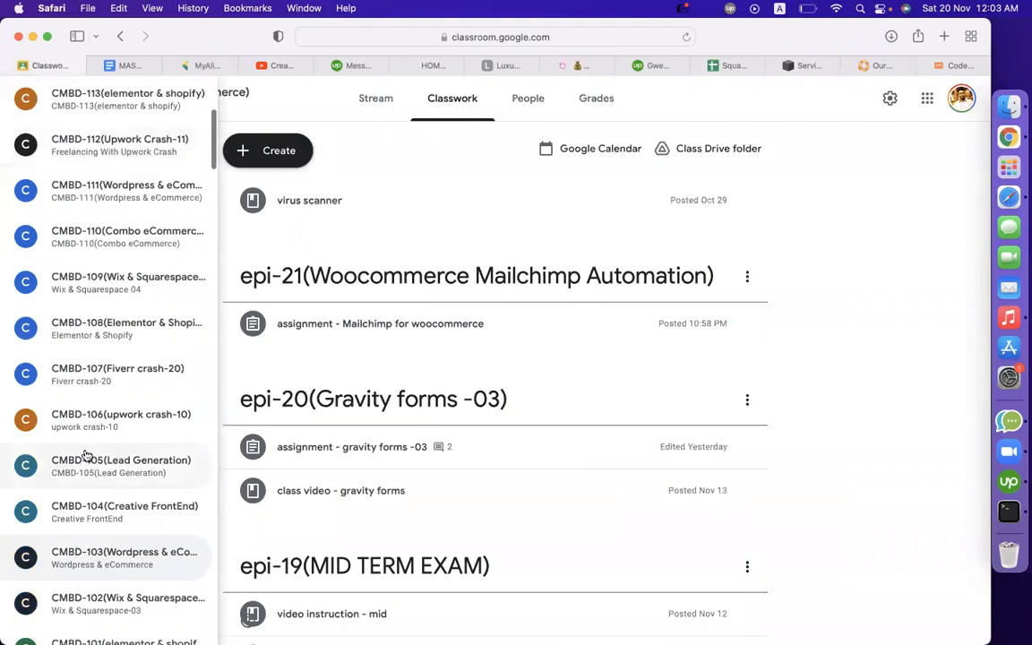
{"action": "left_click", "coordinate": [108, 599]}
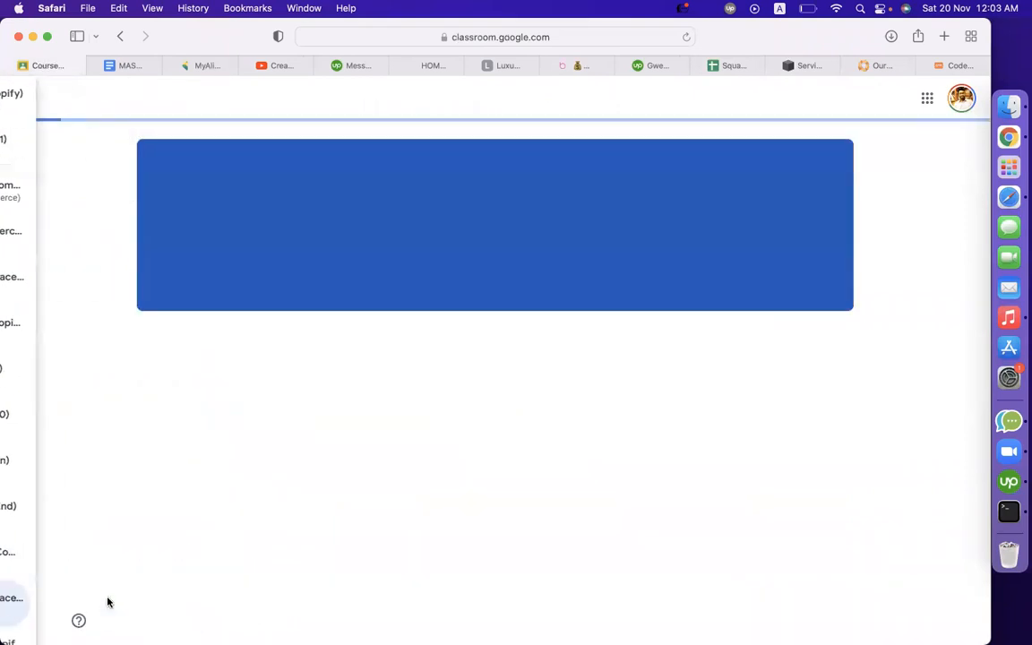
{"action": "left_click", "coordinate": [439, 108]}
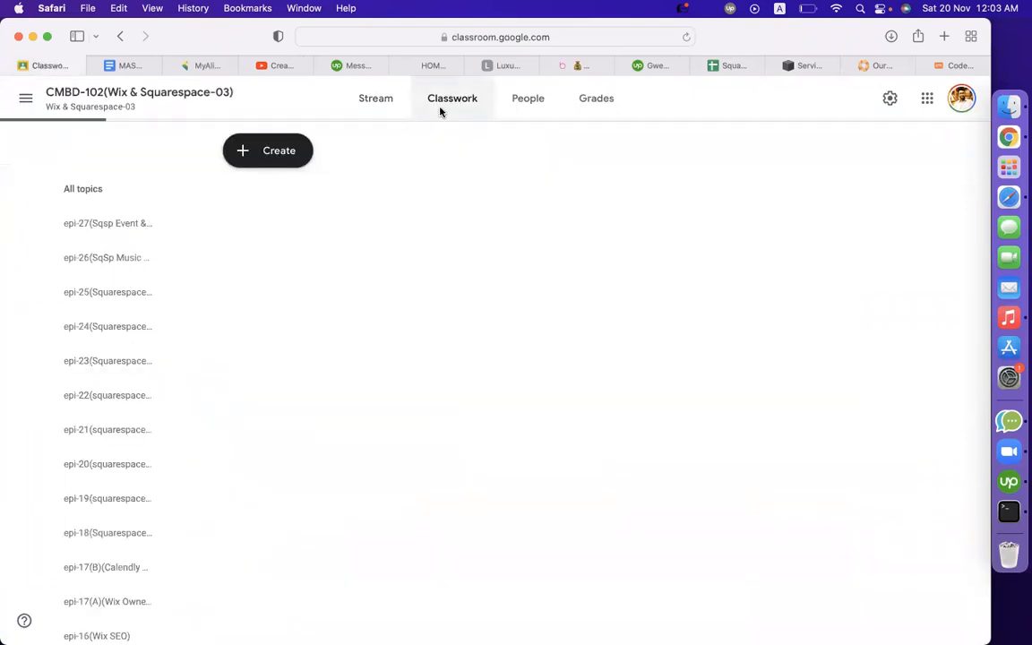
- Add a classwork topic named "epi-28(Sqsp SEO + Pricing)"
{"action": "left_click", "coordinate": [285, 154]}
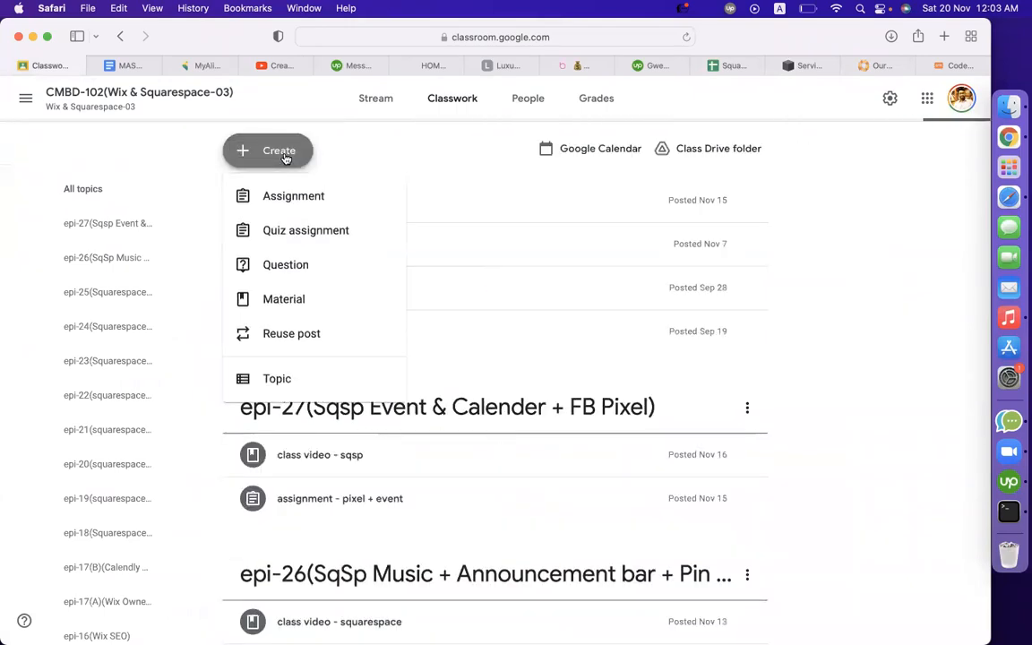
{"action": "left_click", "coordinate": [290, 384]}
{"action": "type", "text": "ep"}
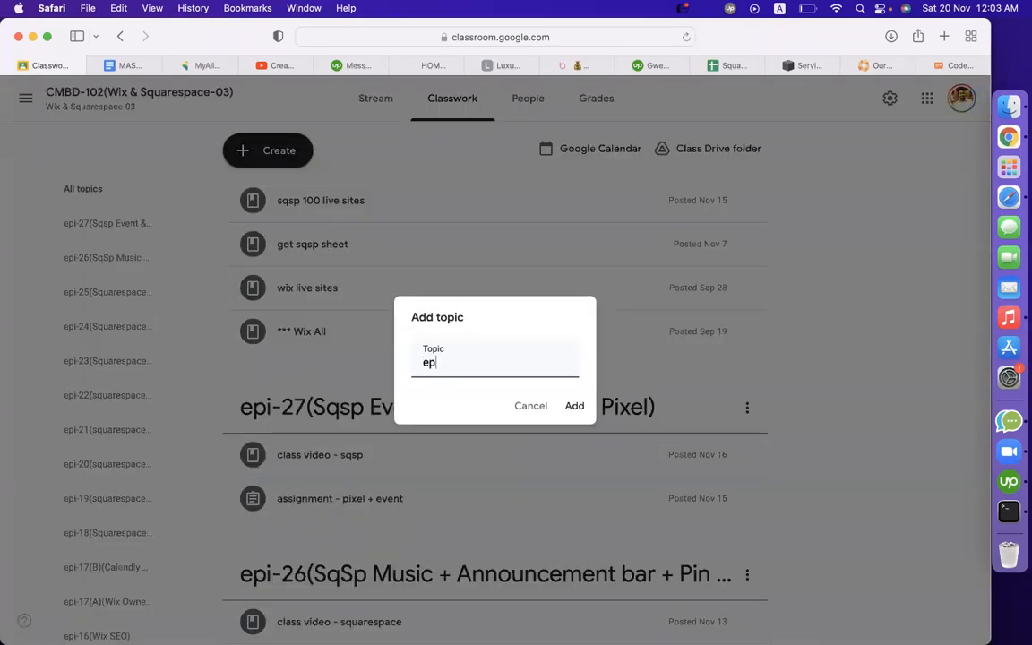
{"action": "type", "text": "i-28(Sqsp SEO + Pricing"}
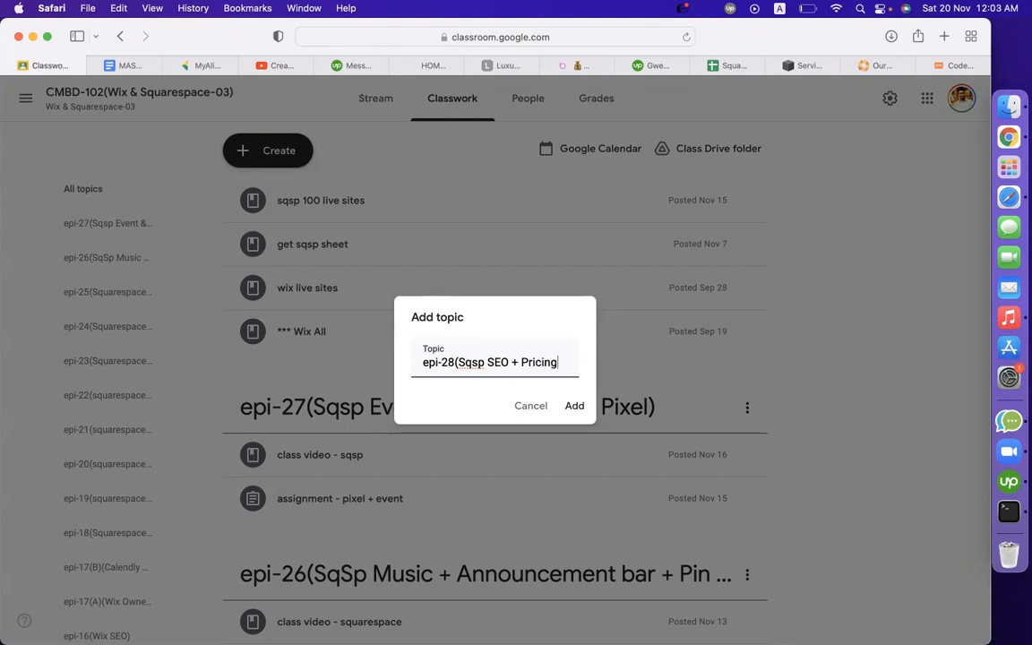
{"action": "key", "text": "Return"}
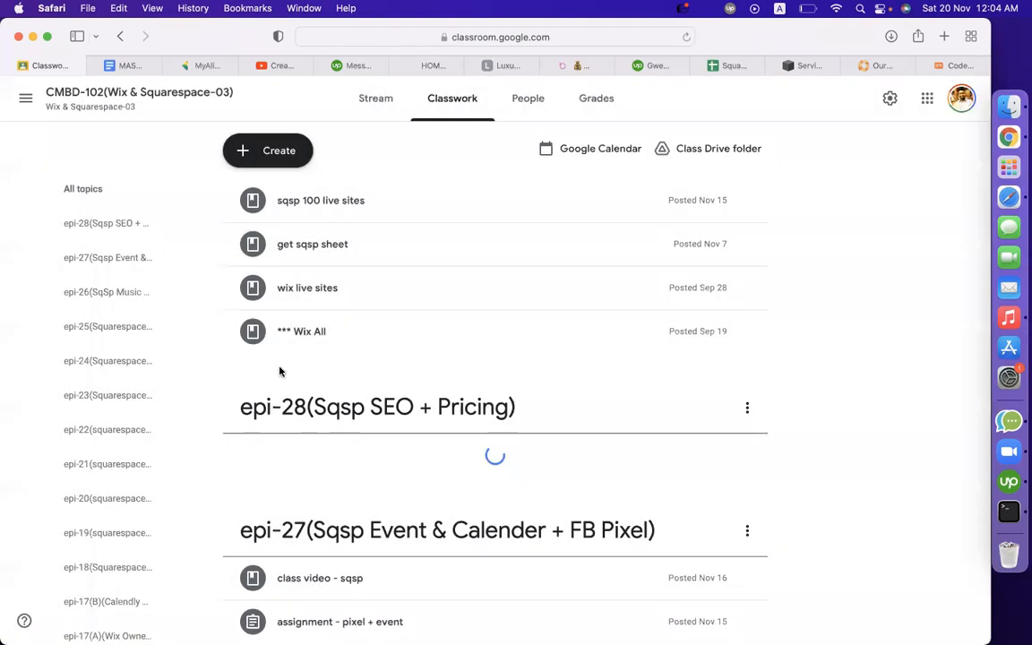
- Start a new assignment with the title "assignment - seo + pricing"
{"action": "left_click", "coordinate": [285, 154]}
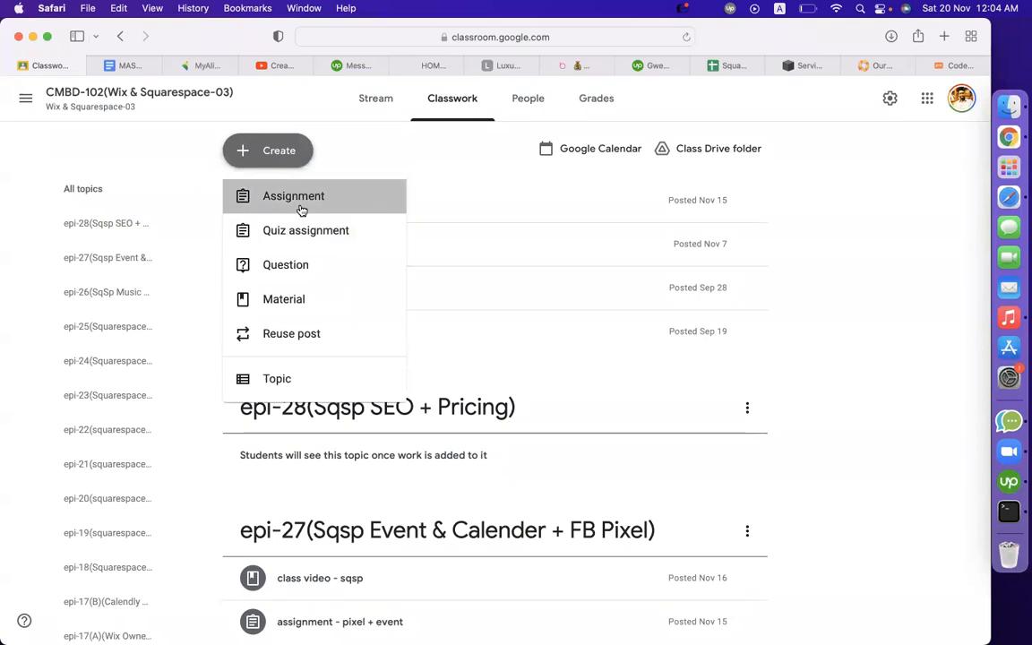
{"action": "left_click", "coordinate": [332, 206]}
{"action": "type", "text": "assignment - seo + pricing"}
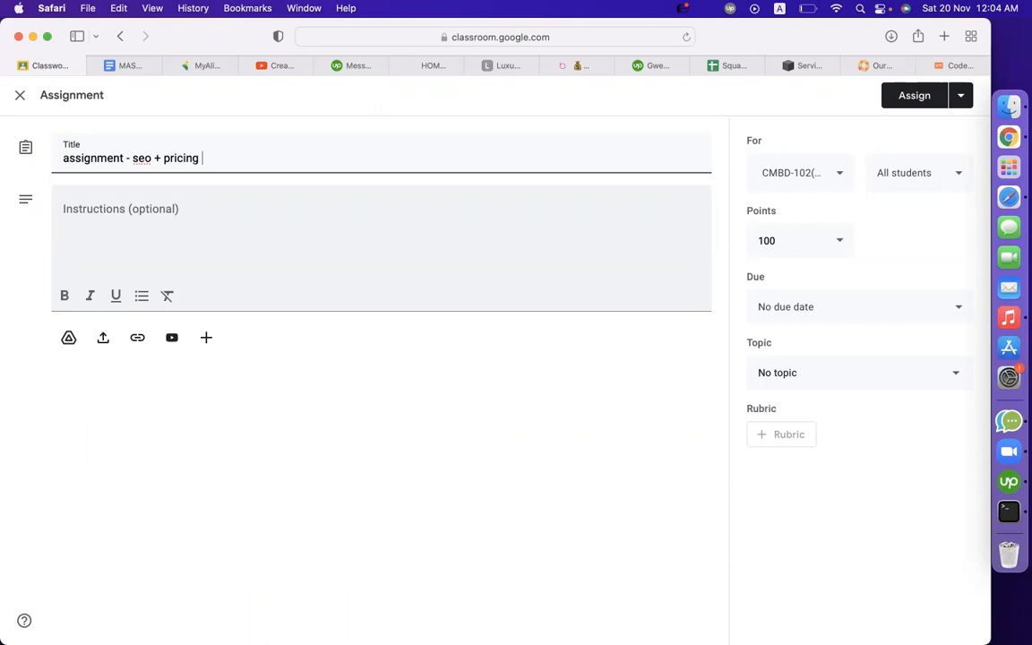
- Begin the assignment instructions with the bullet line "- do seo for your personal blog / commerce website"
{"action": "left_click", "coordinate": [300, 233]}
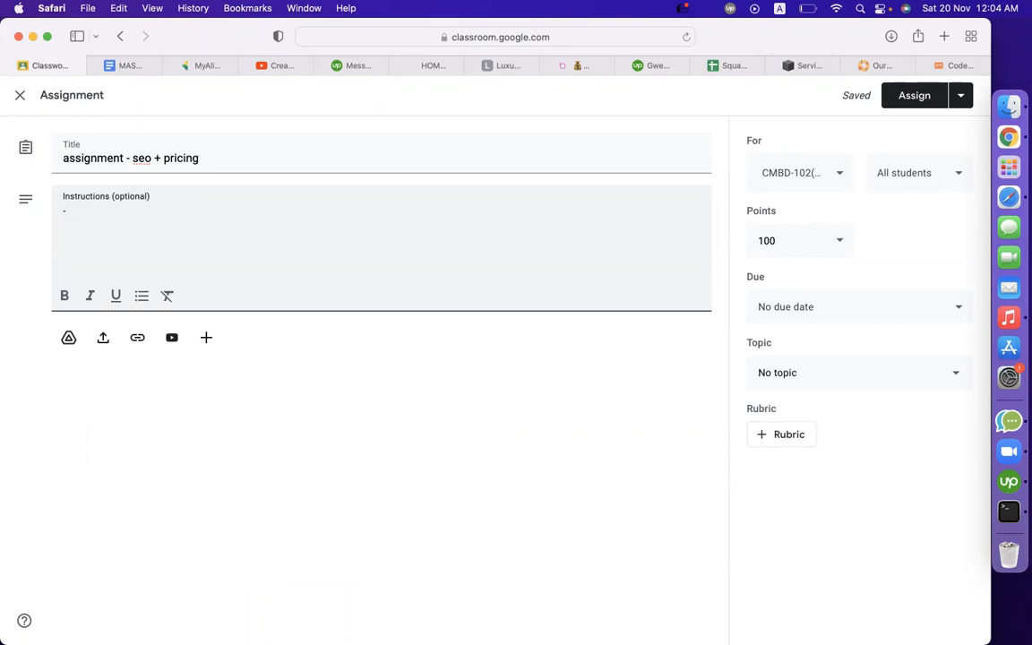
{"action": "type", "text": "do seo for your pers"}
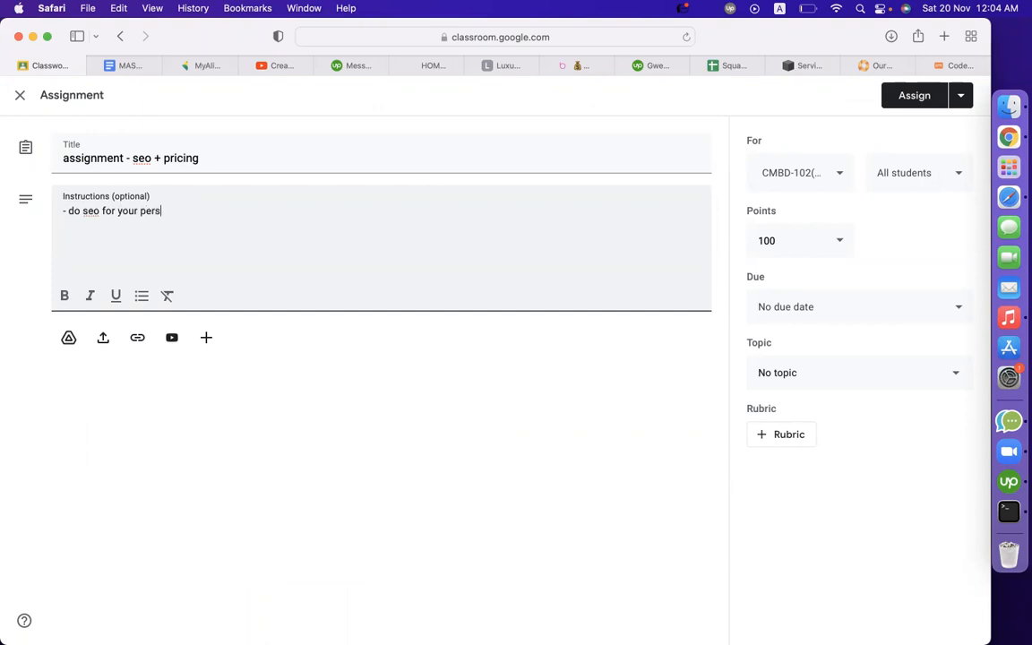
{"action": "type", "text": "onal blog "}
{"action": "type", "text": "-"}
{"action": "left_click", "coordinate": [286, 209]}
{"action": "type", "text": "/ commerce website"}
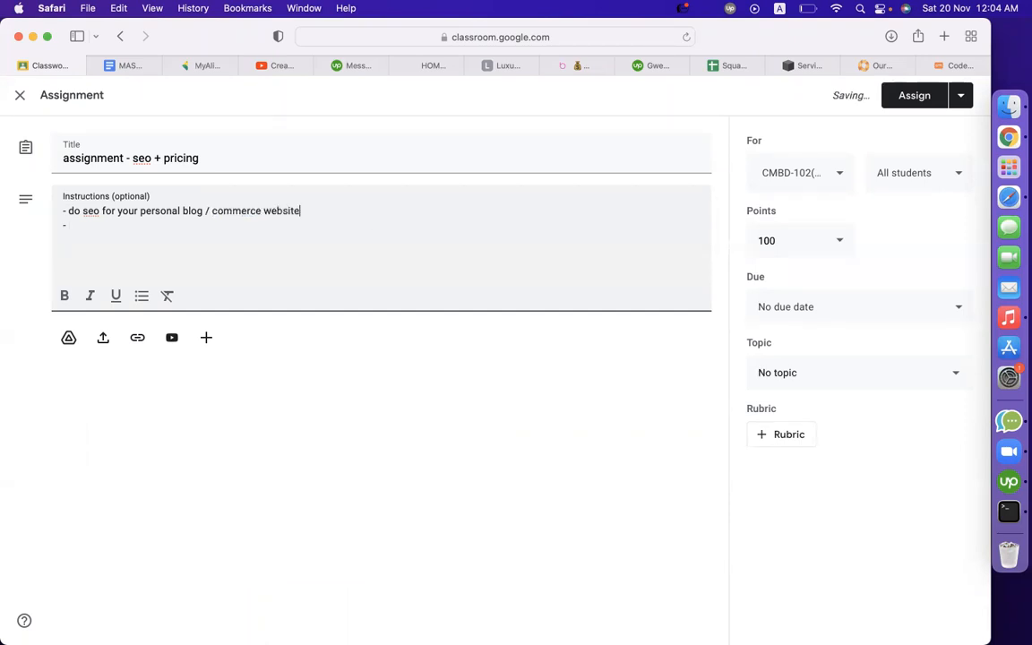
- Add the instruction line "- at home page add pricing table and payment option" and, after a blank line, "link - docs a submit"
{"action": "left_click", "coordinate": [157, 228]}
{"action": "type", "text": "home page "}
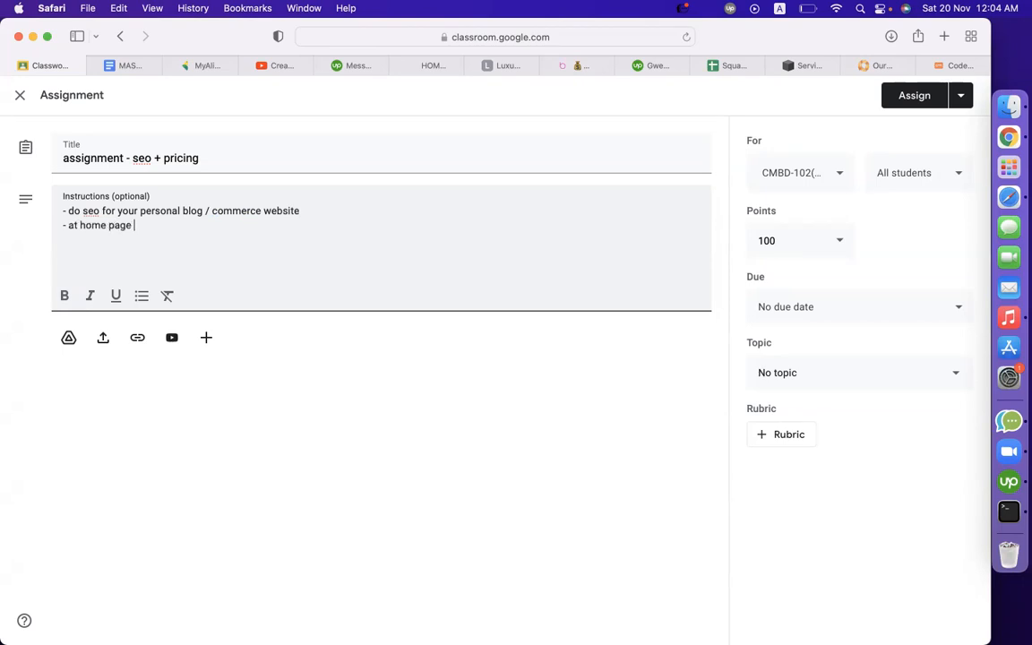
{"action": "type", "text": "add pricing table an"}
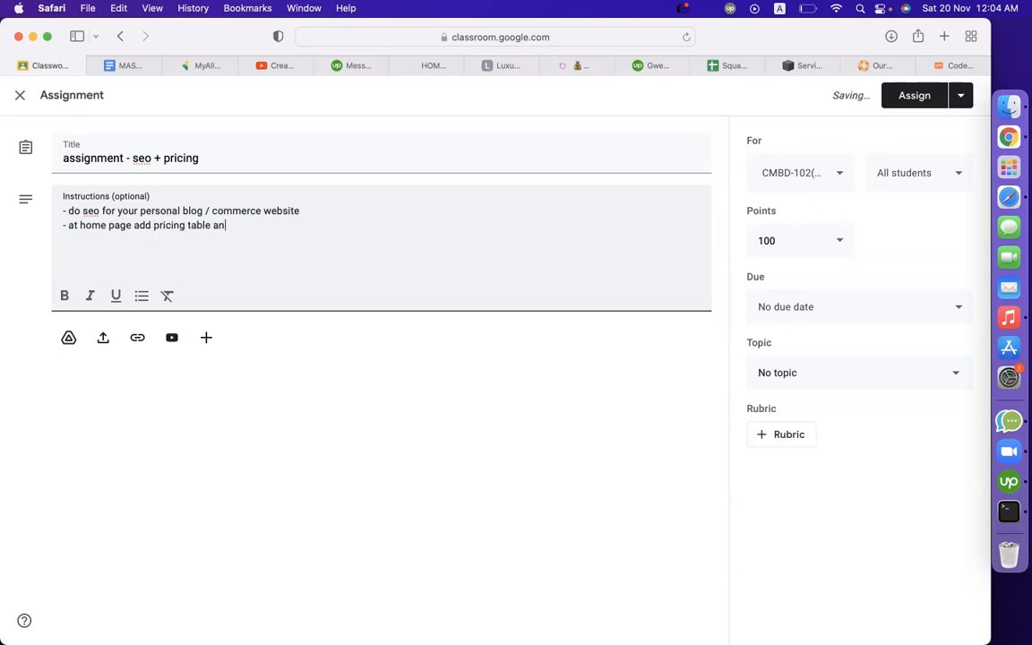
{"action": "type", "text": "d payment opi"}
{"action": "key", "text": "BackSpace"}
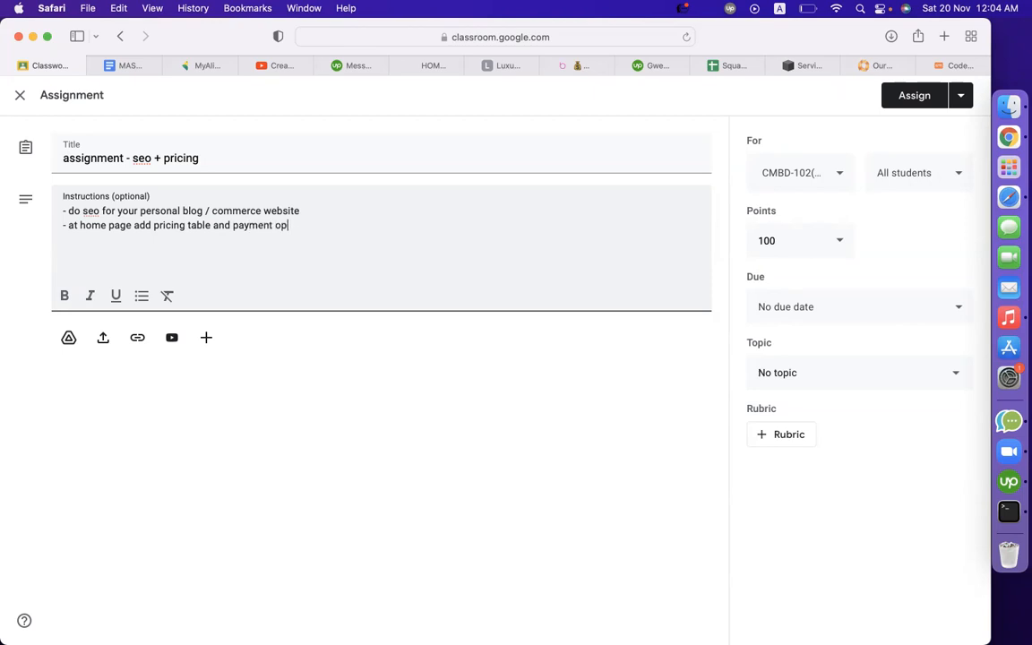
{"action": "type", "text": "tion"}
{"action": "key", "text": "Return"}
{"action": "key", "text": "Return"}
{"action": "type", "text": "link - docs a submit"}
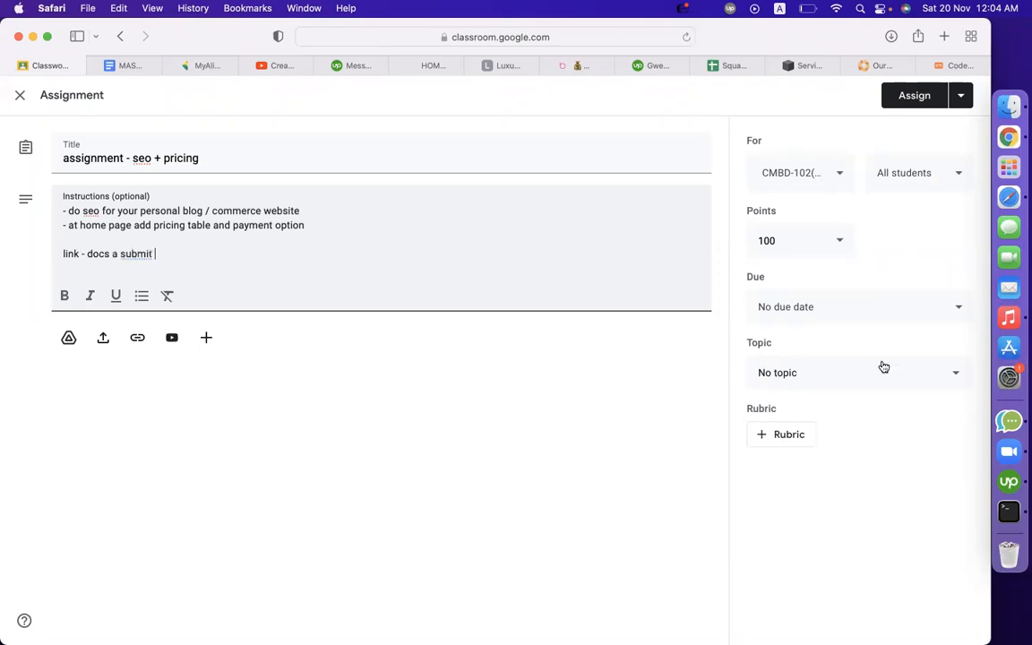
- File the assignment under the topic "epi-28(Sqsp SEO + Pricing)" and assign it to all students
{"action": "left_click", "coordinate": [840, 371]}
{"action": "scroll", "coordinate": [840, 524], "scroll_direction": "down", "scroll_amount": 10}
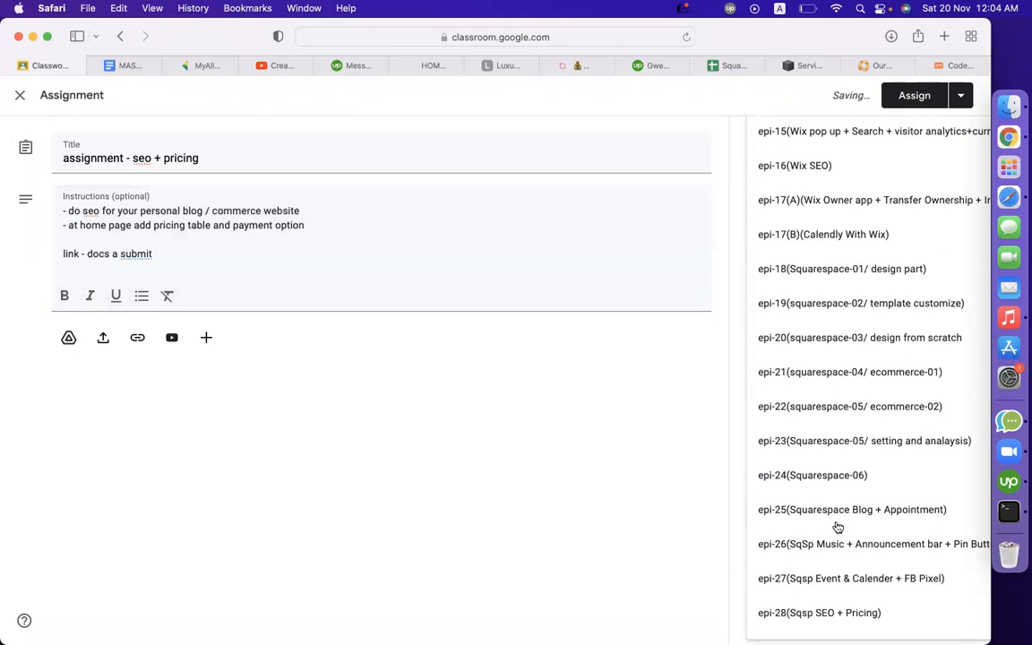
{"action": "left_click", "coordinate": [845, 616]}
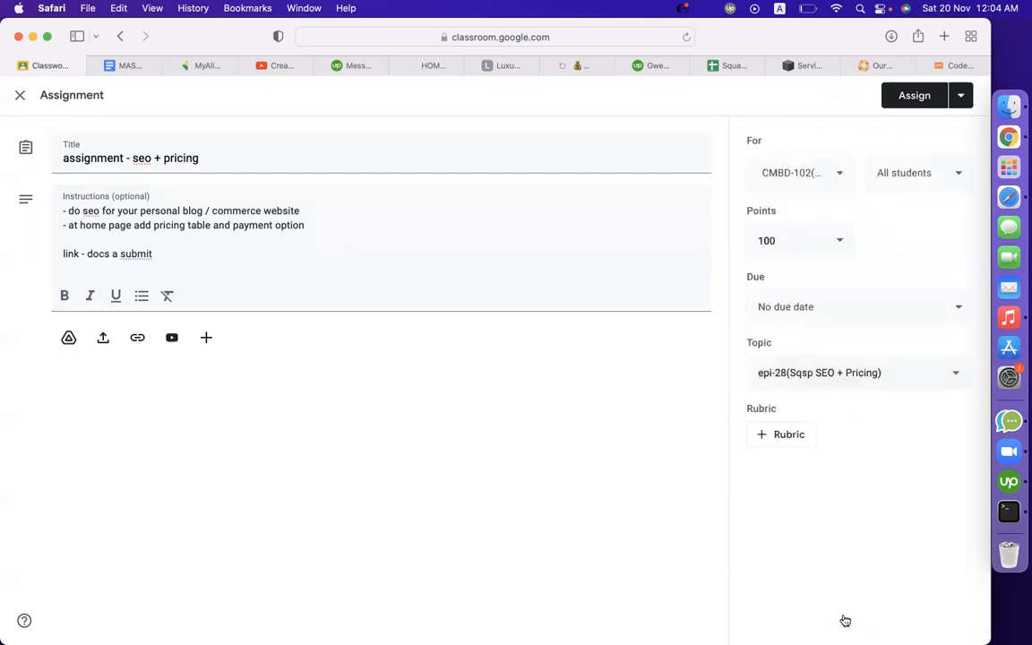
{"action": "left_click", "coordinate": [915, 99]}
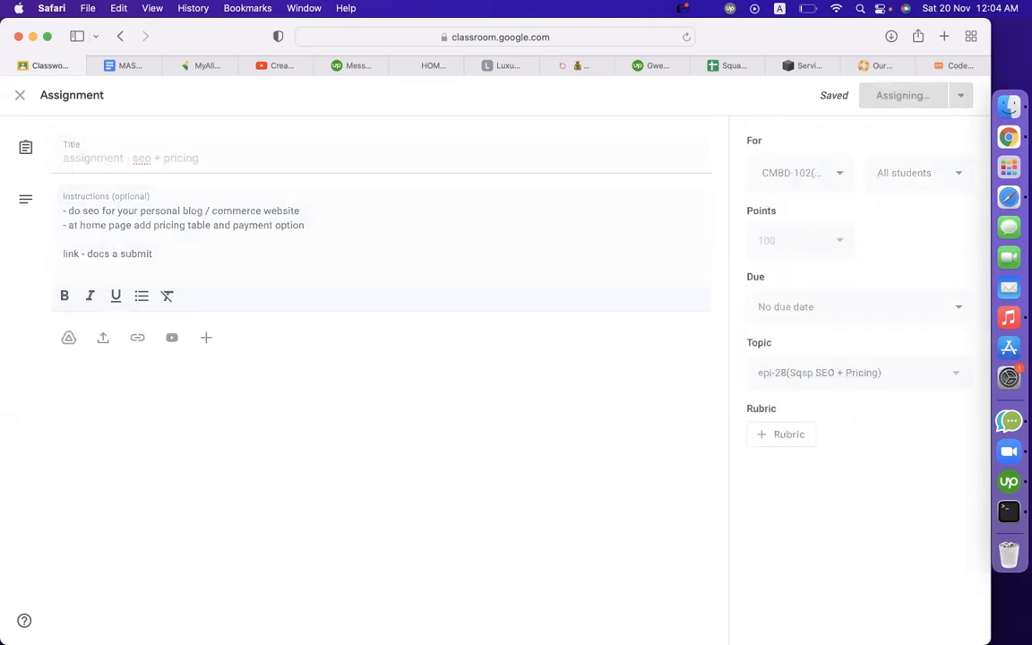